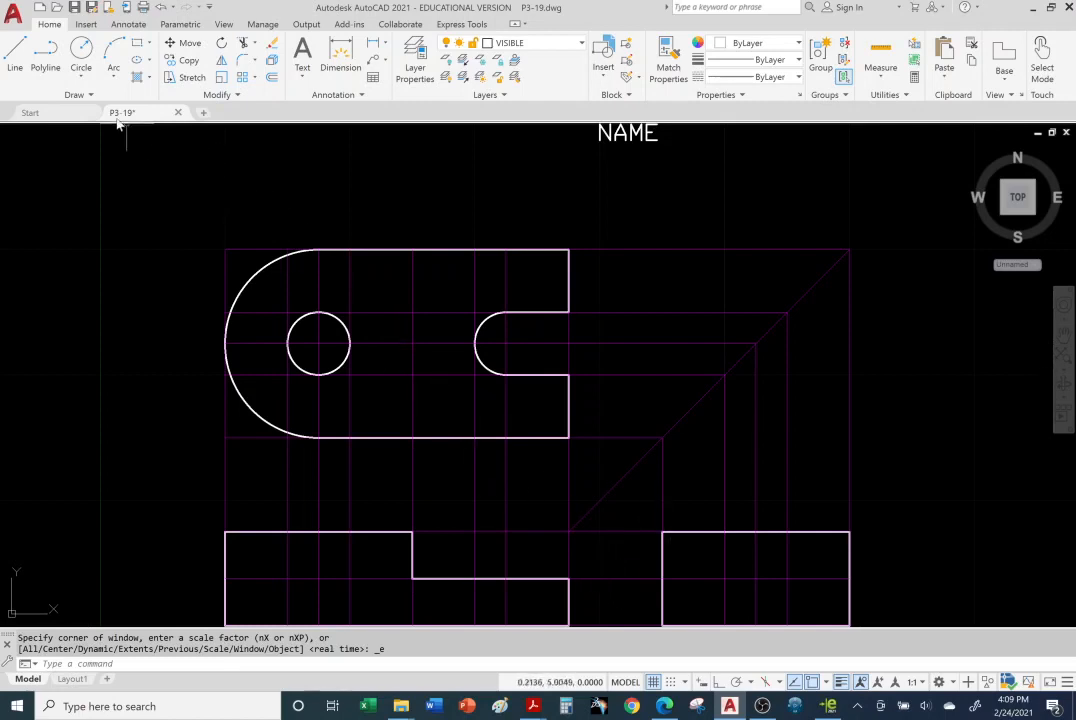
# Switch to eDrawings, maximize its window and open the model file P3-19.3dxml.
pyautogui.click(832, 708)
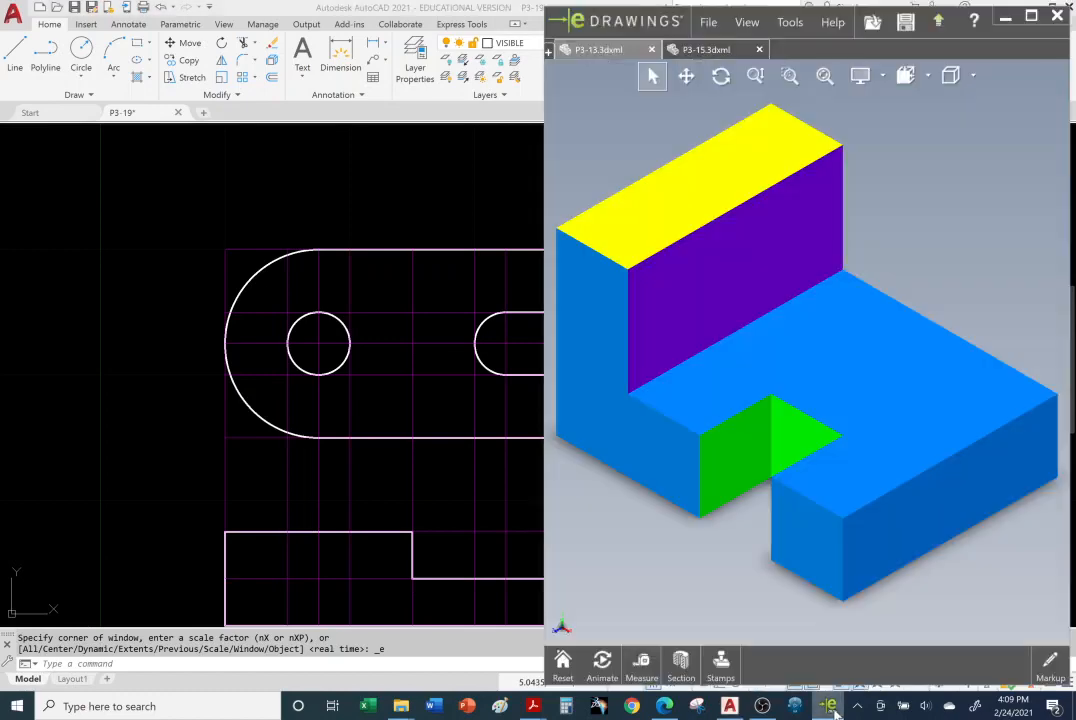
pyautogui.click(1033, 20)
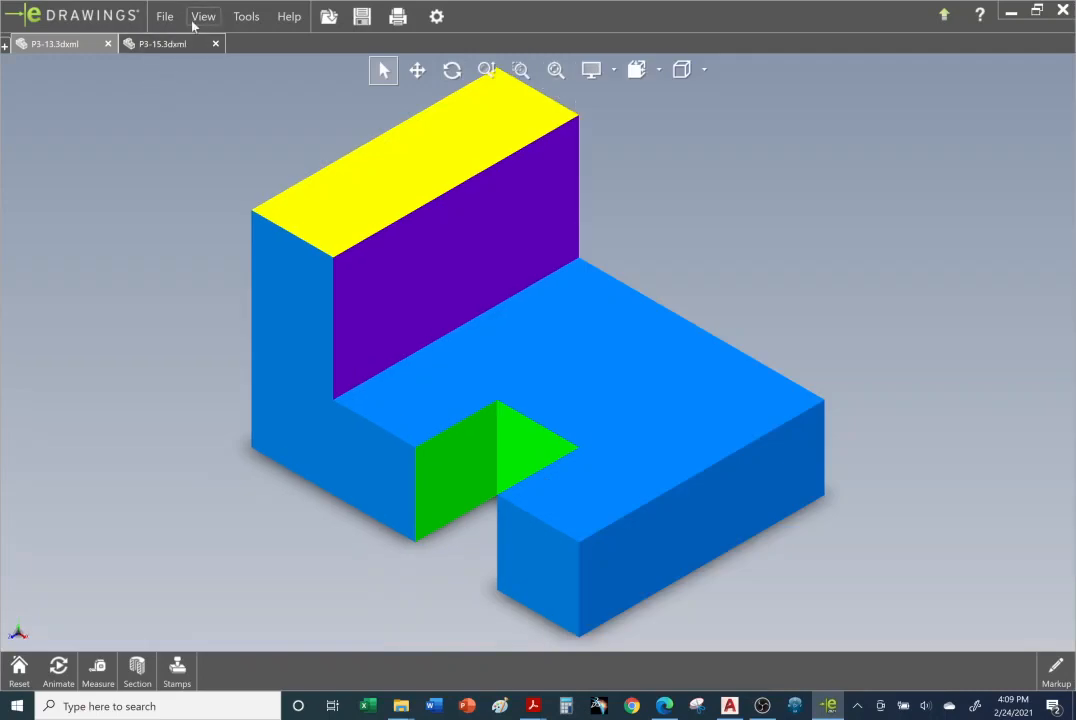
pyautogui.click(158, 20)
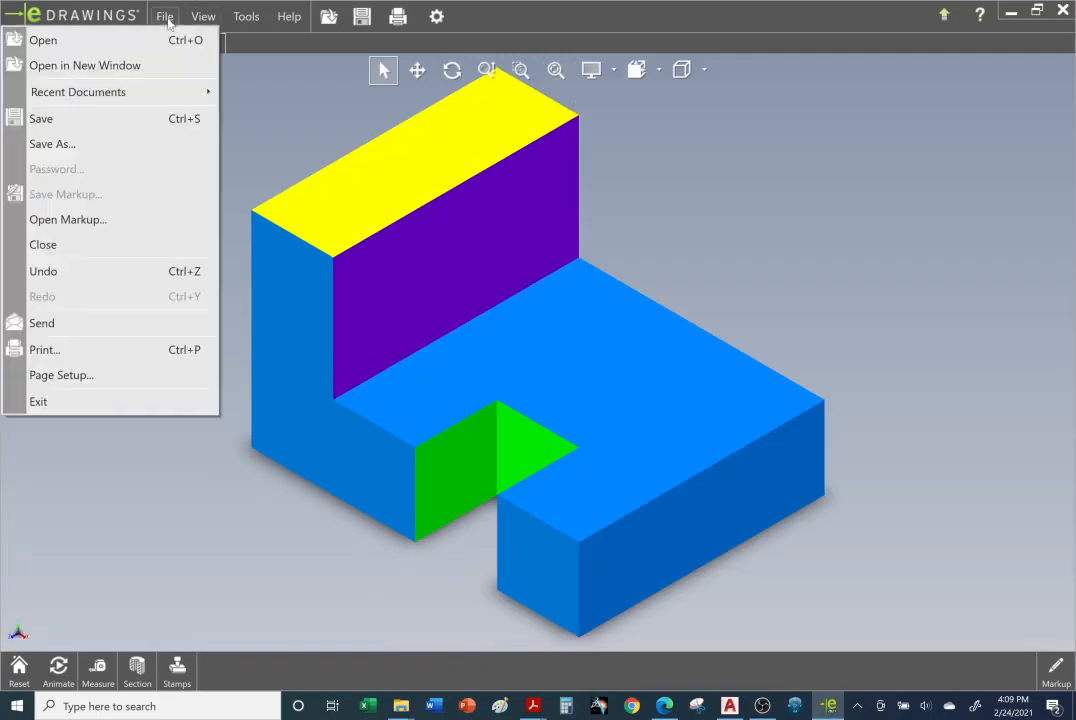
pyautogui.click(92, 40)
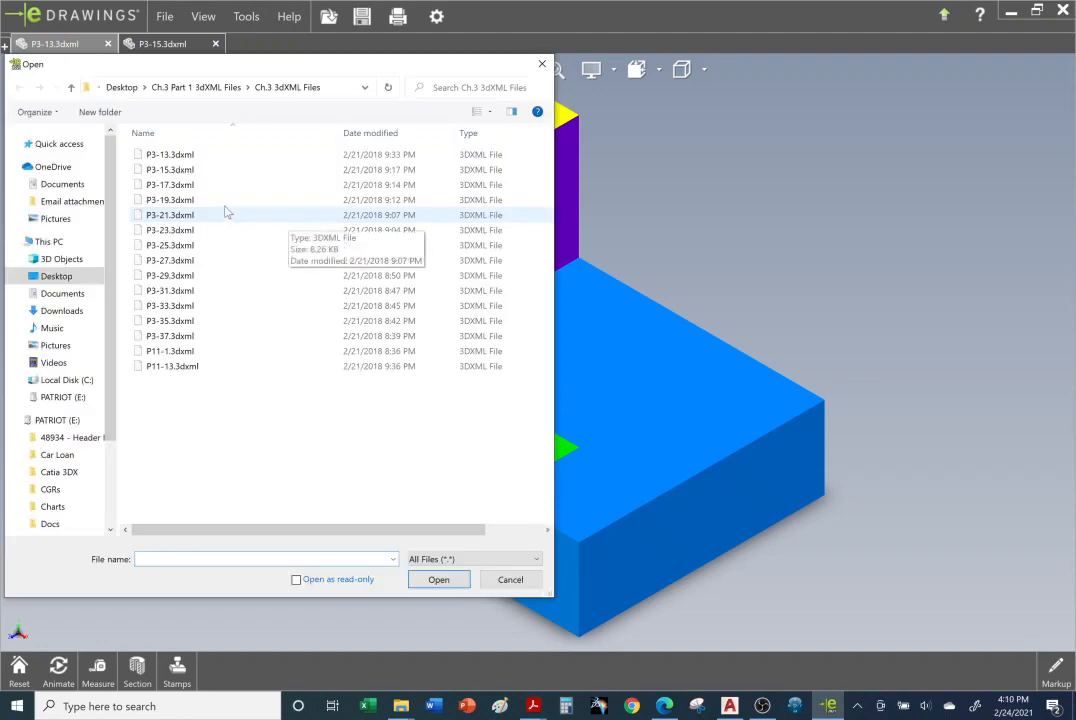
pyautogui.click(185, 200)
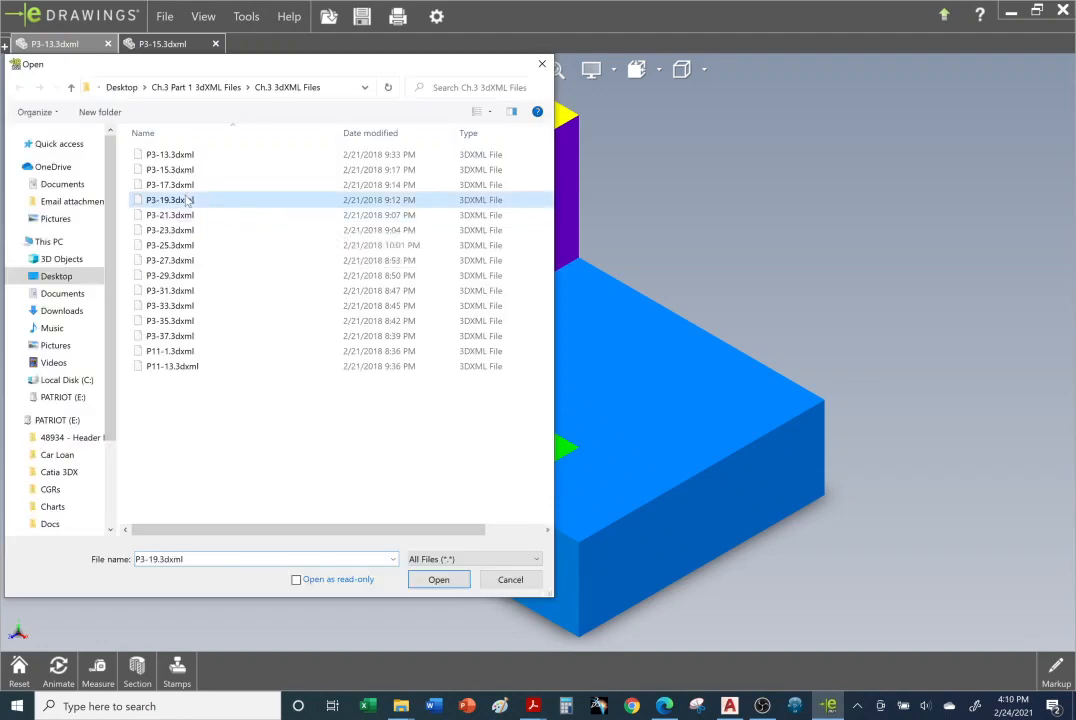
pyautogui.click(438, 580)
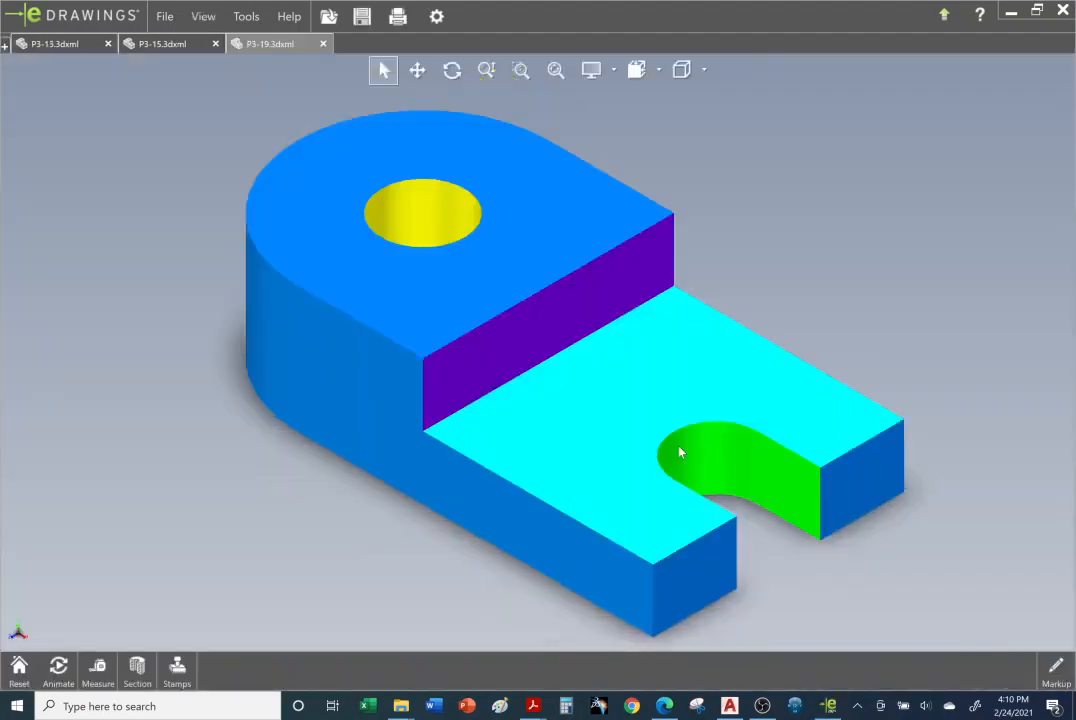
# Display the part shaded with edges, inspect it in line-only display, and return to shaded with edges.
pyautogui.click(704, 74)
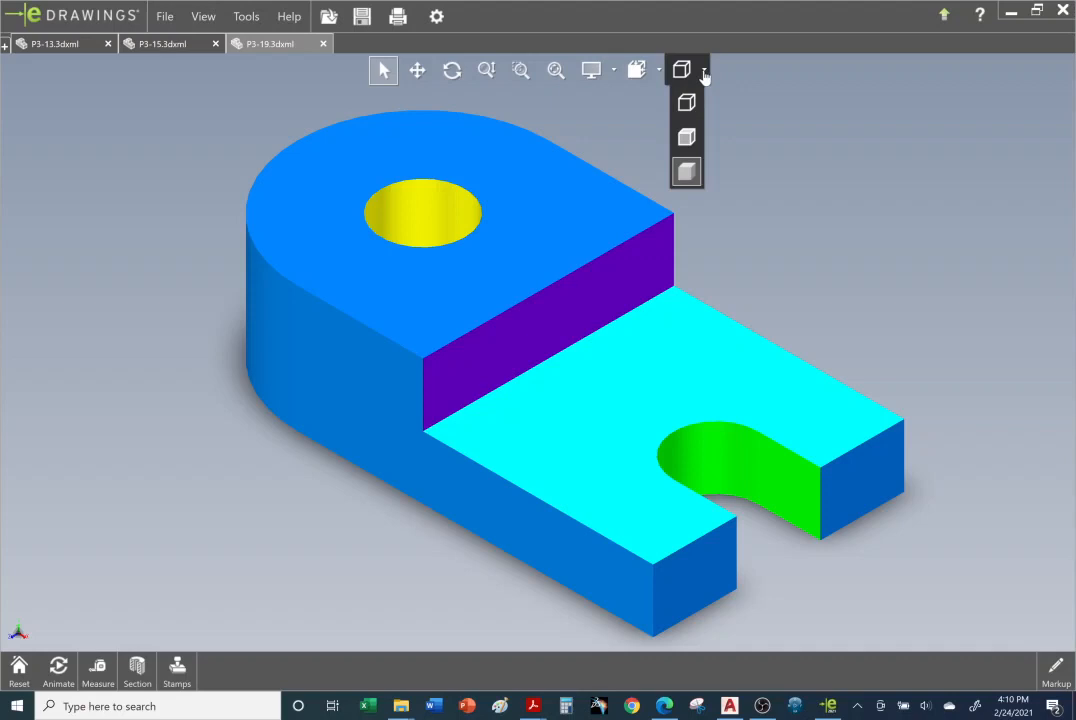
pyautogui.click(690, 136)
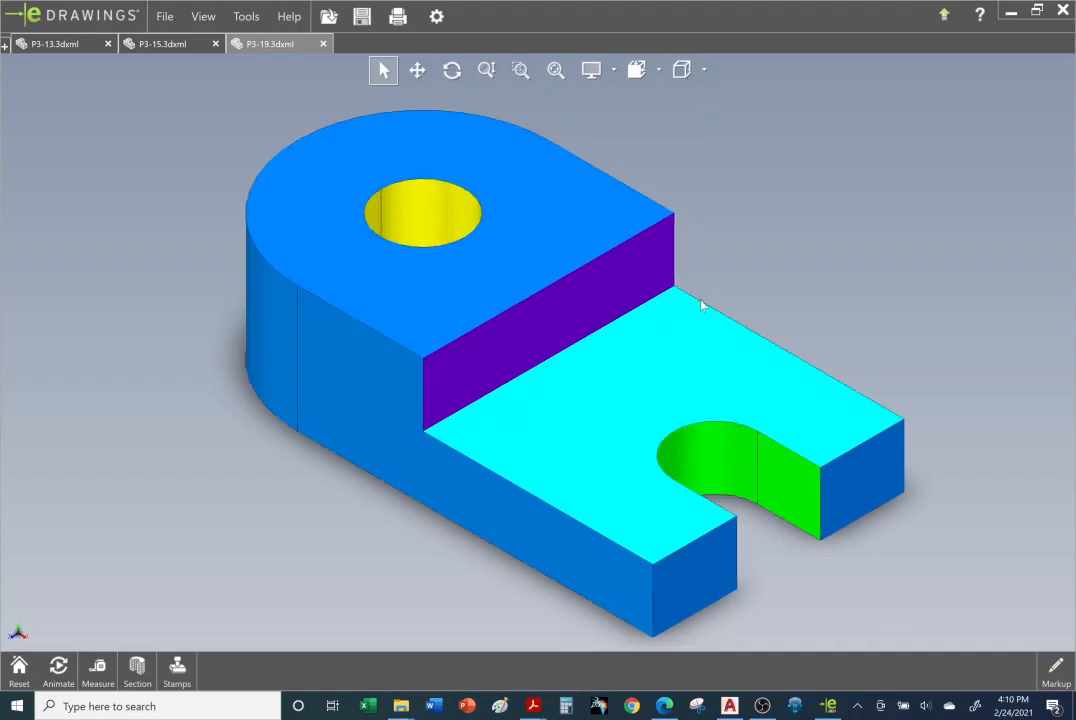
pyautogui.click(704, 69)
pyautogui.click(689, 105)
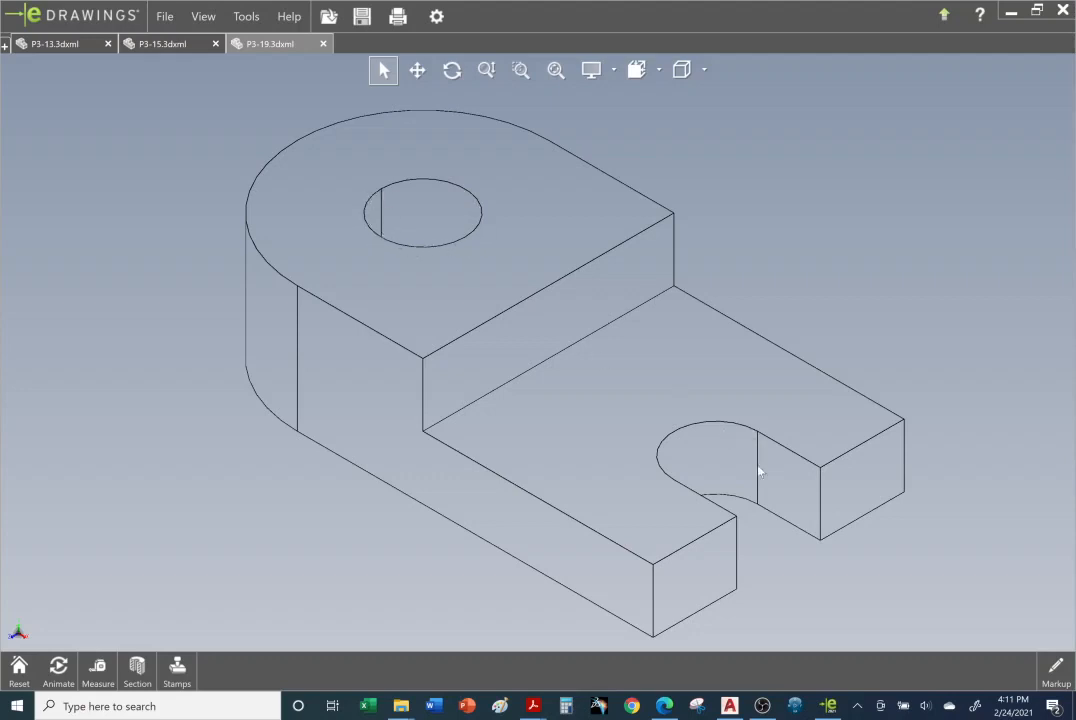
pyautogui.click(705, 71)
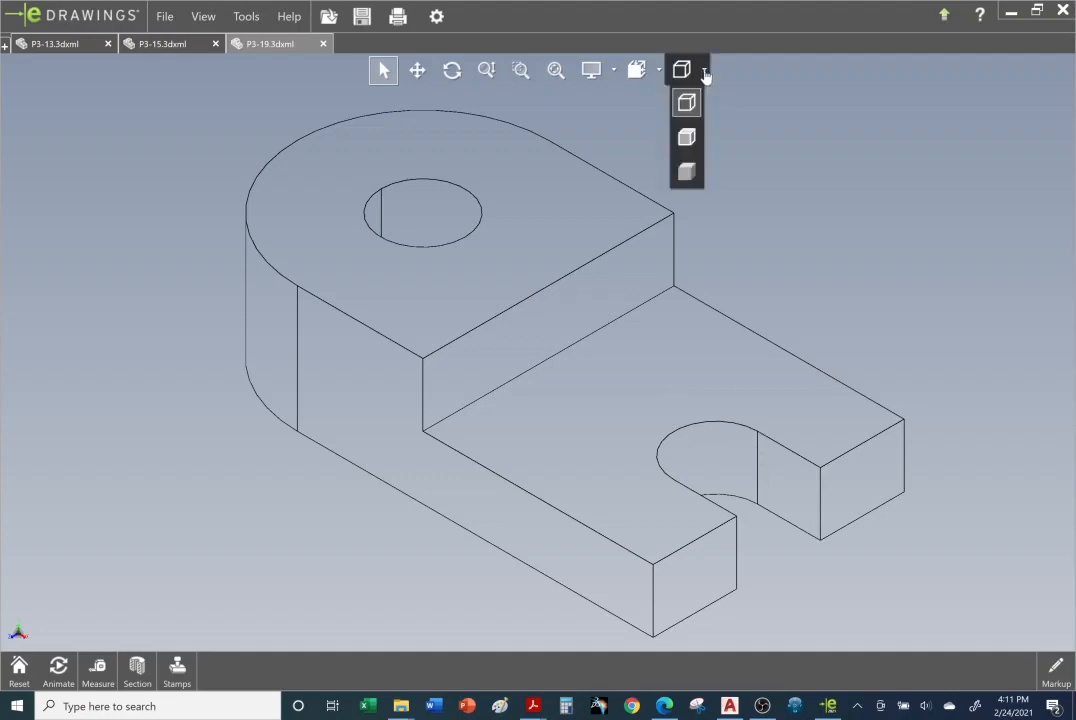
pyautogui.click(687, 138)
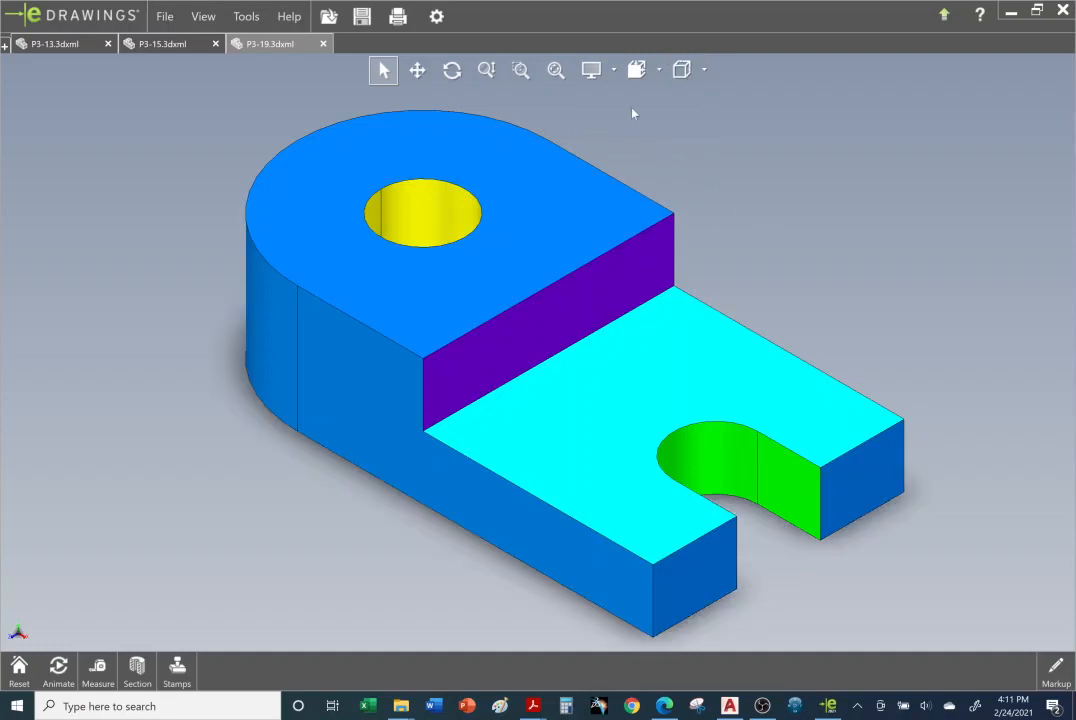
# Examine the part from the front and top, rotating it slightly to inspect the step between its two levels, and return to the top view.
pyautogui.click(659, 70)
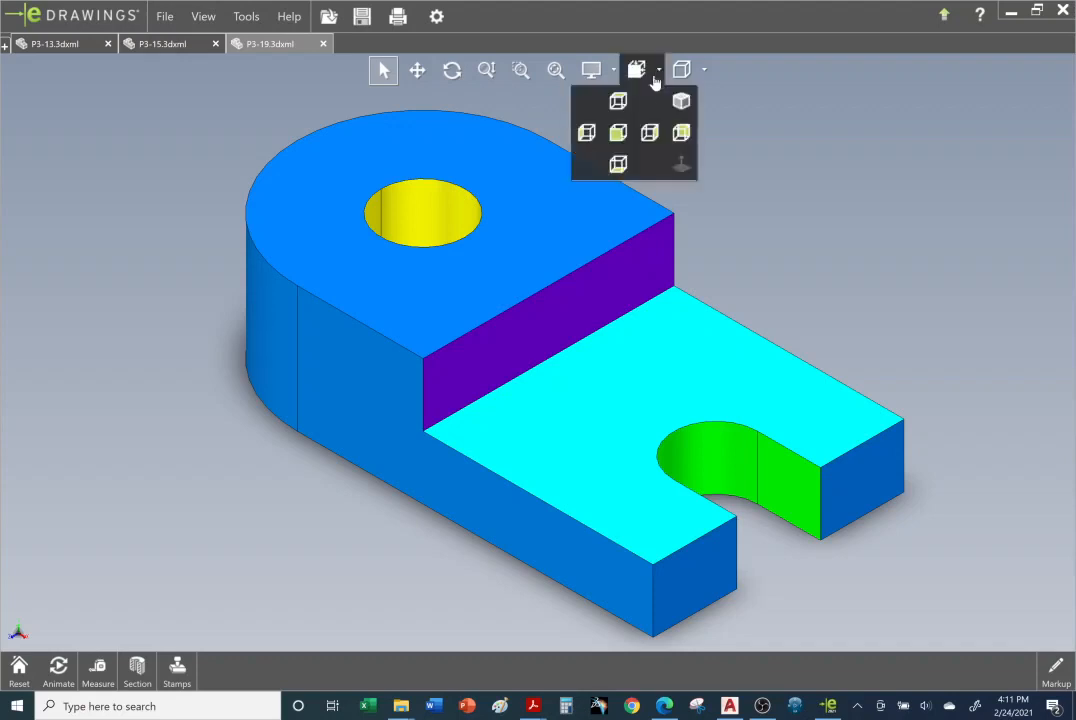
pyautogui.click(620, 134)
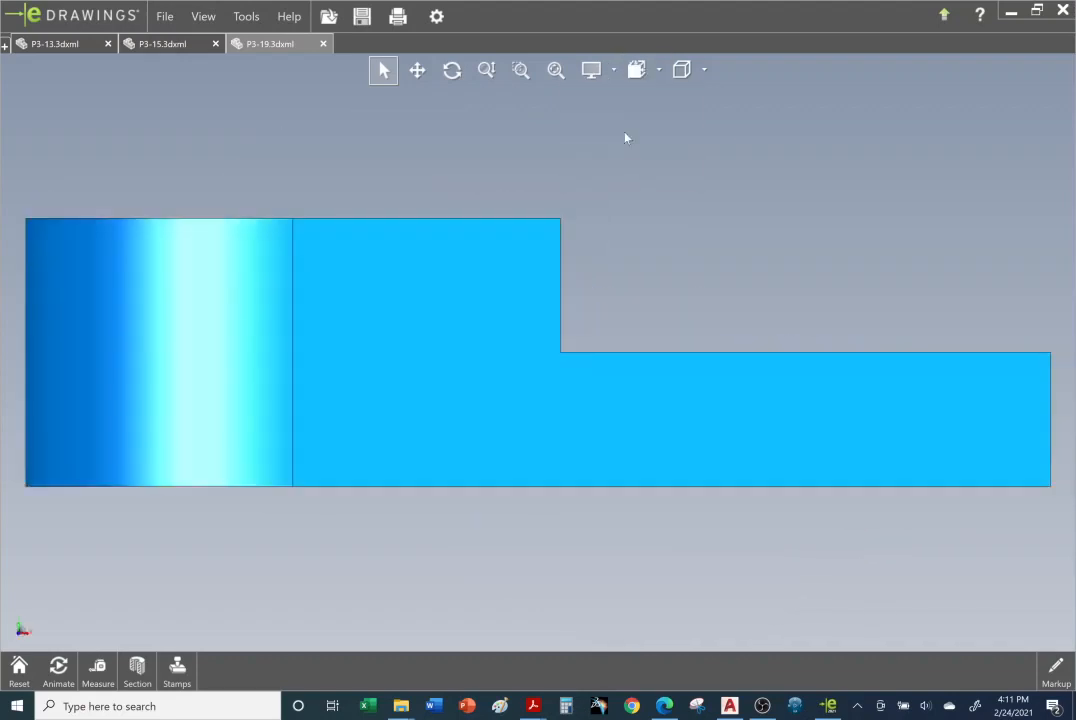
pyautogui.click(659, 71)
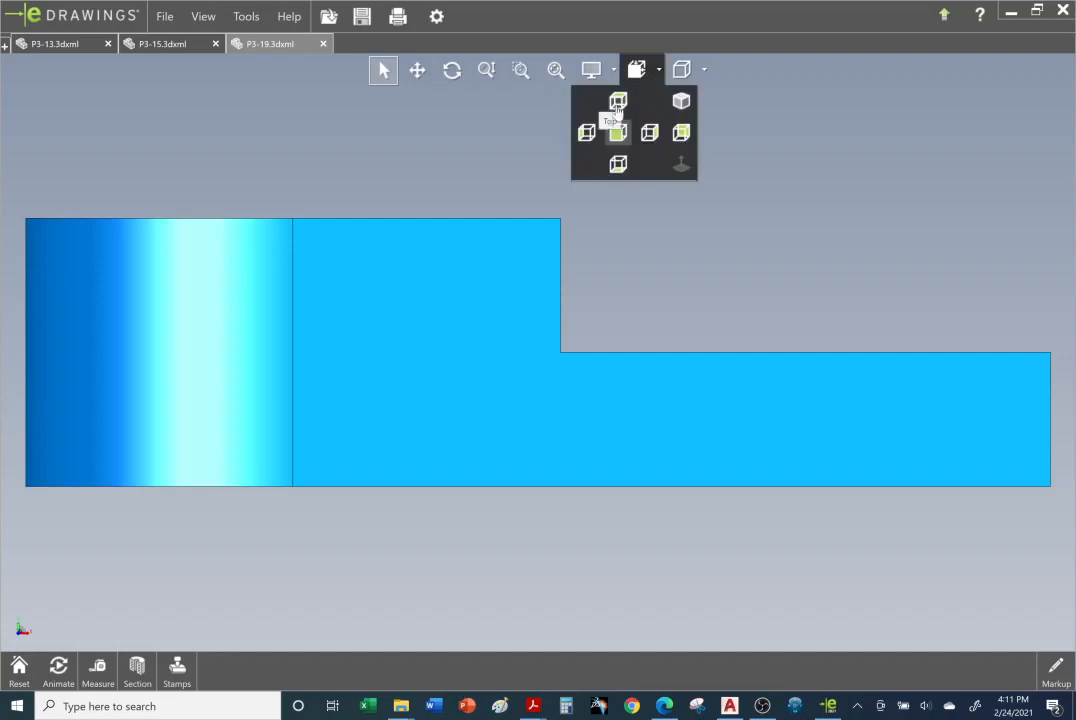
pyautogui.click(619, 102)
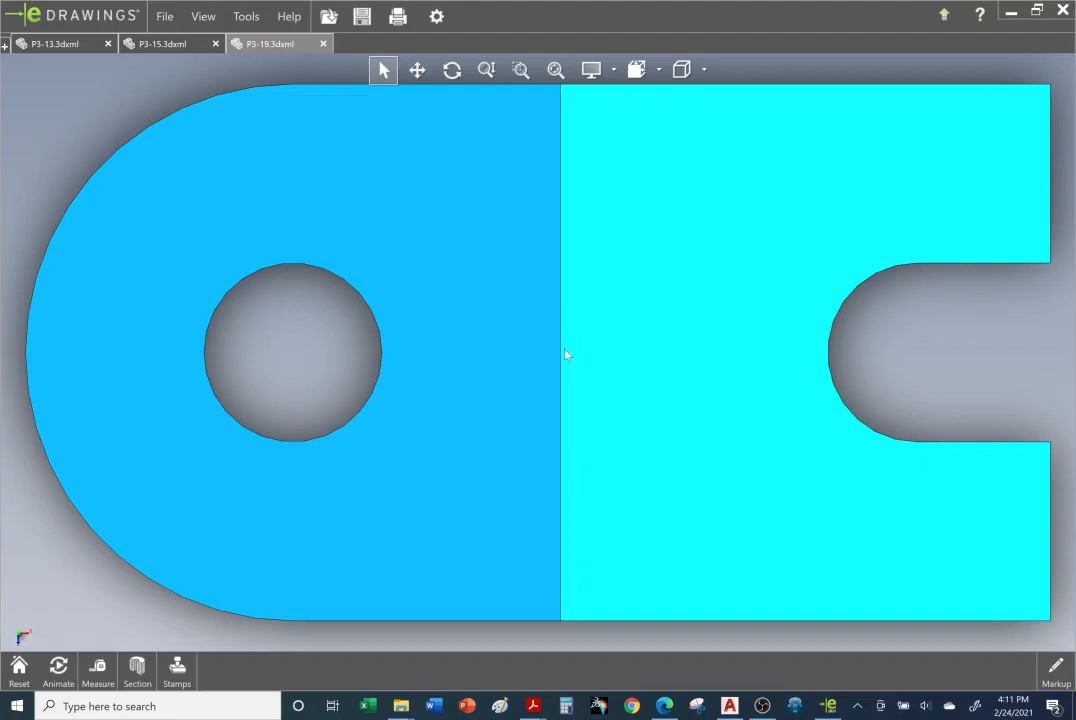
pyautogui.moveTo(560, 355)
pyautogui.mouseDown(button='middle')
pyautogui.moveTo(533, 355)
pyautogui.moveTo(569, 353)
pyautogui.moveTo(401, 352)
pyautogui.moveTo(478, 363)
pyautogui.mouseUp(button='middle')
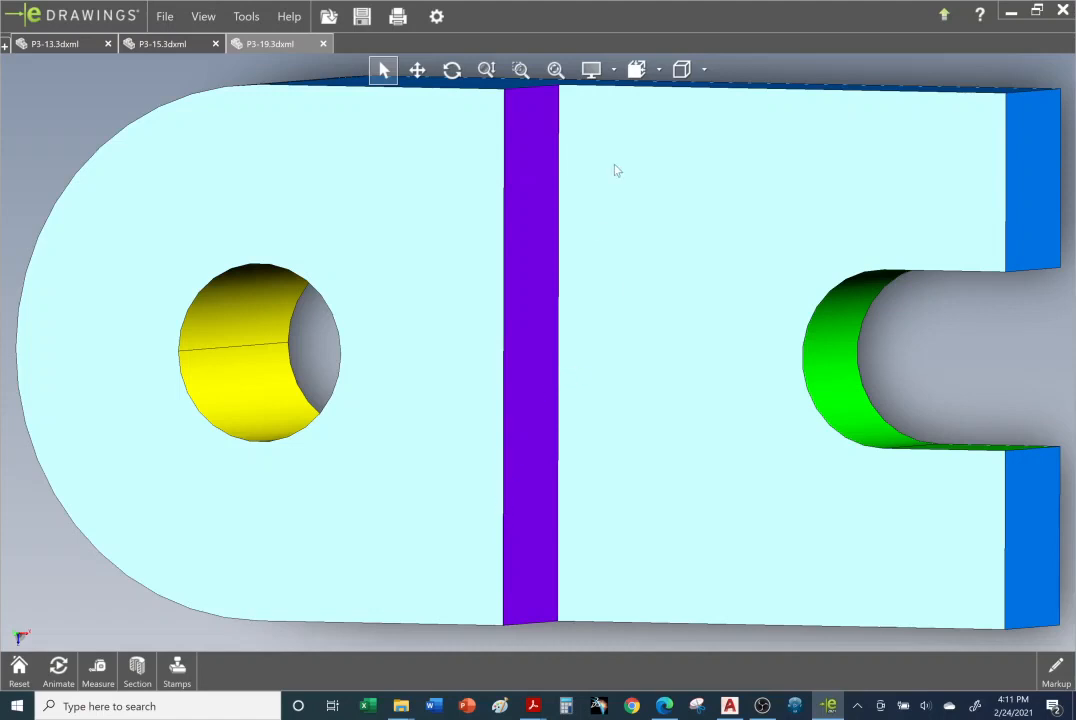
pyautogui.click(658, 70)
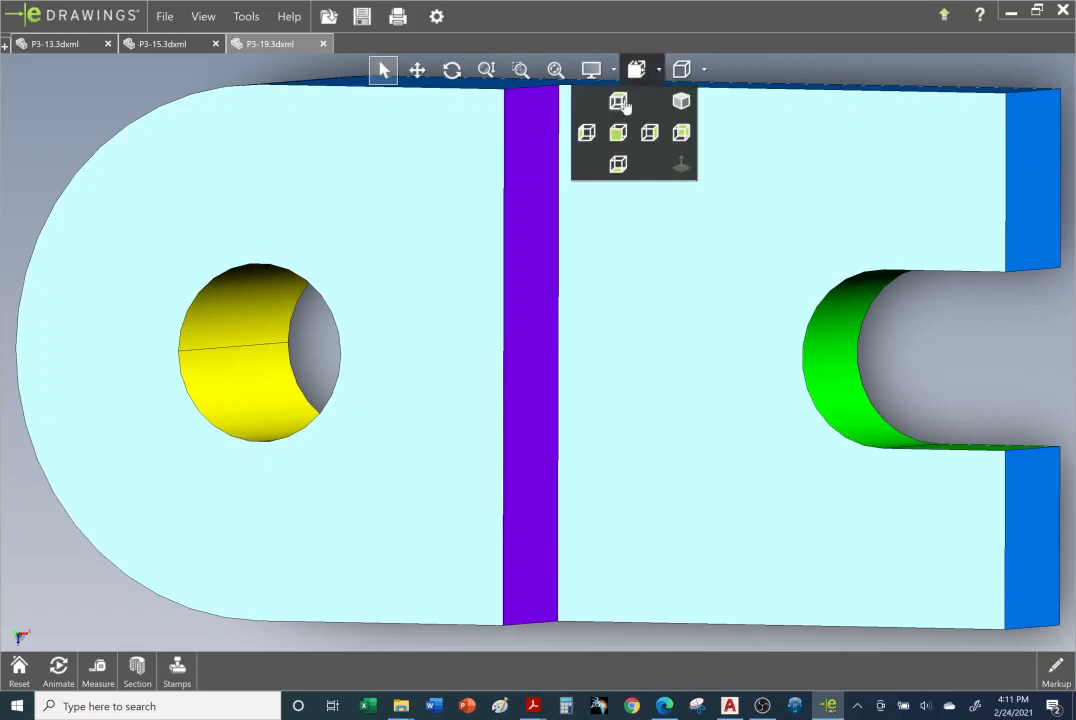
pyautogui.click(620, 132)
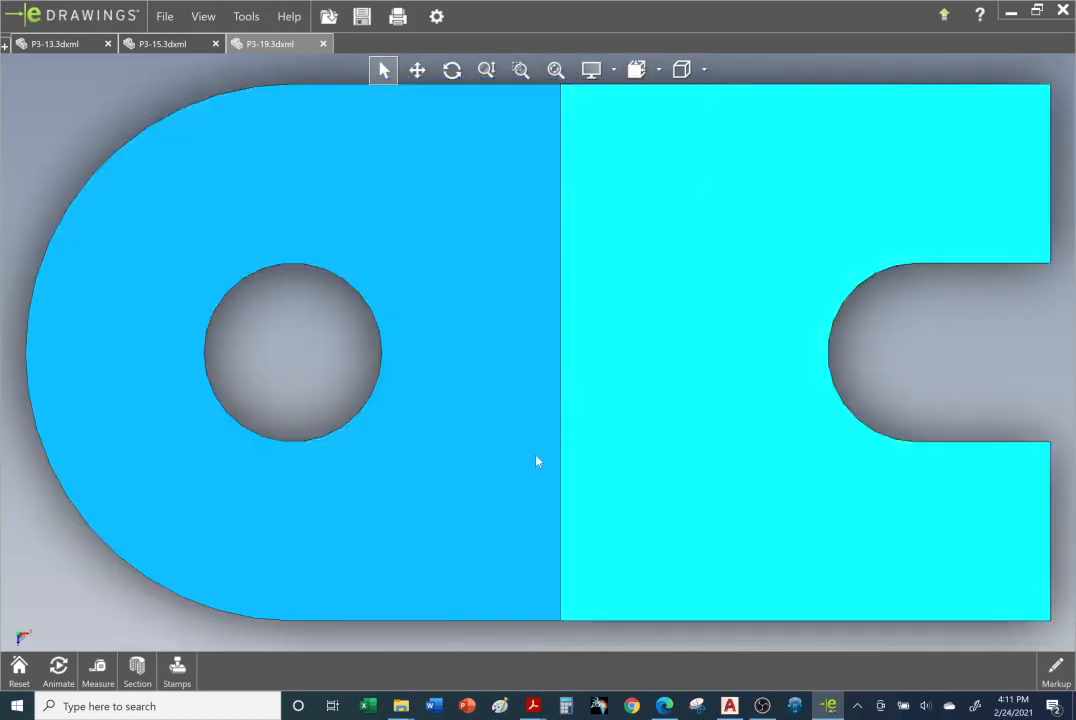
# Switch to AutoCAD and, on the VISIBLE layer, draw a vertical line from the front view's upper step corner to the top view's upper edge.
pyautogui.click(740, 710)
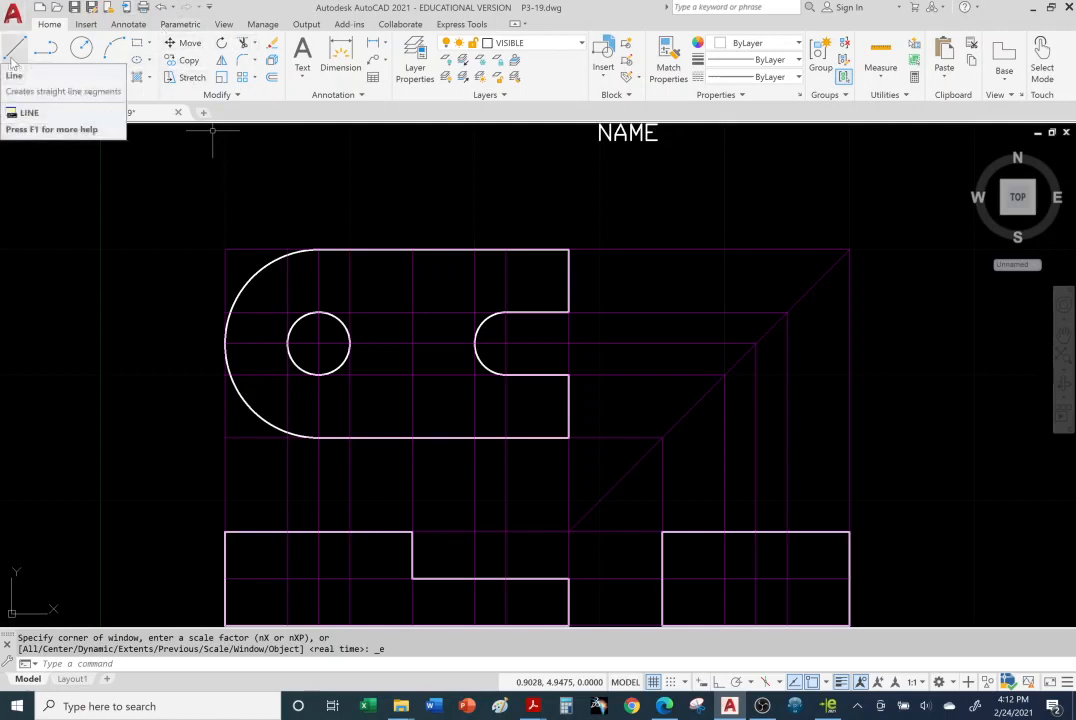
pyautogui.click(540, 43)
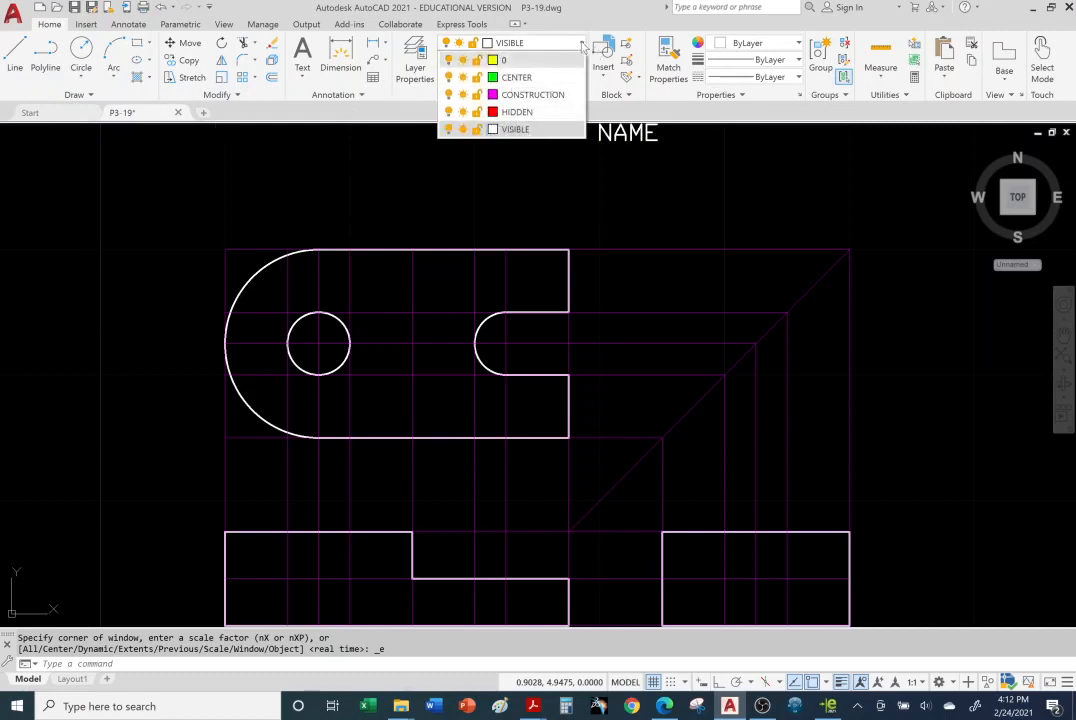
pyautogui.click(516, 130)
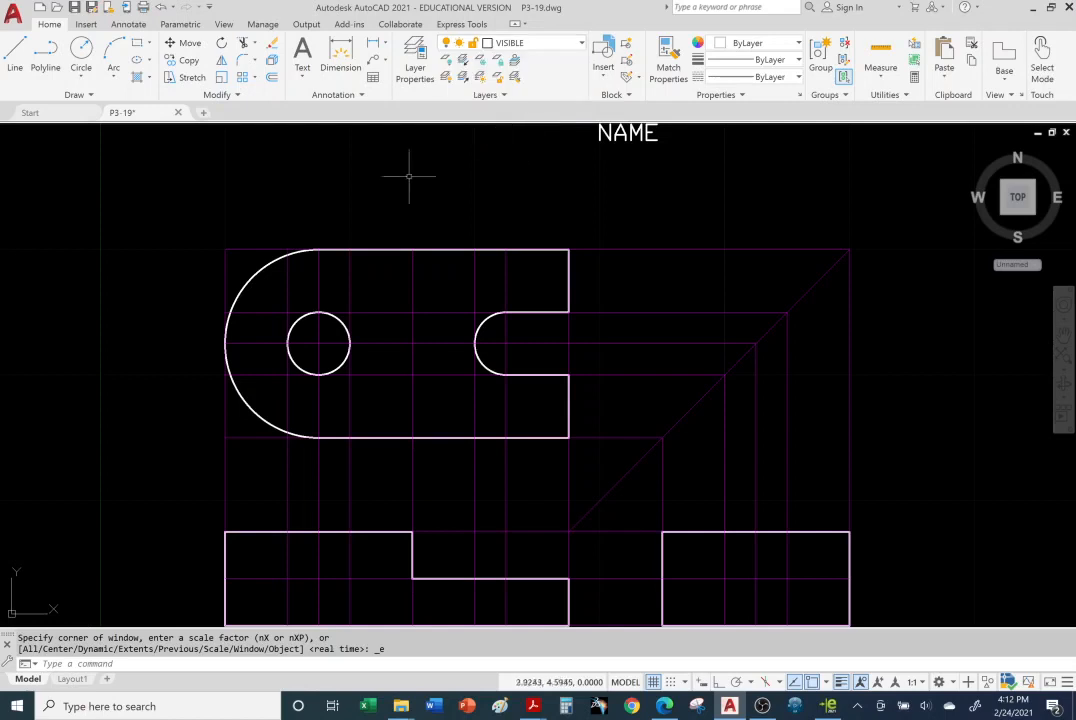
pyautogui.click(18, 60)
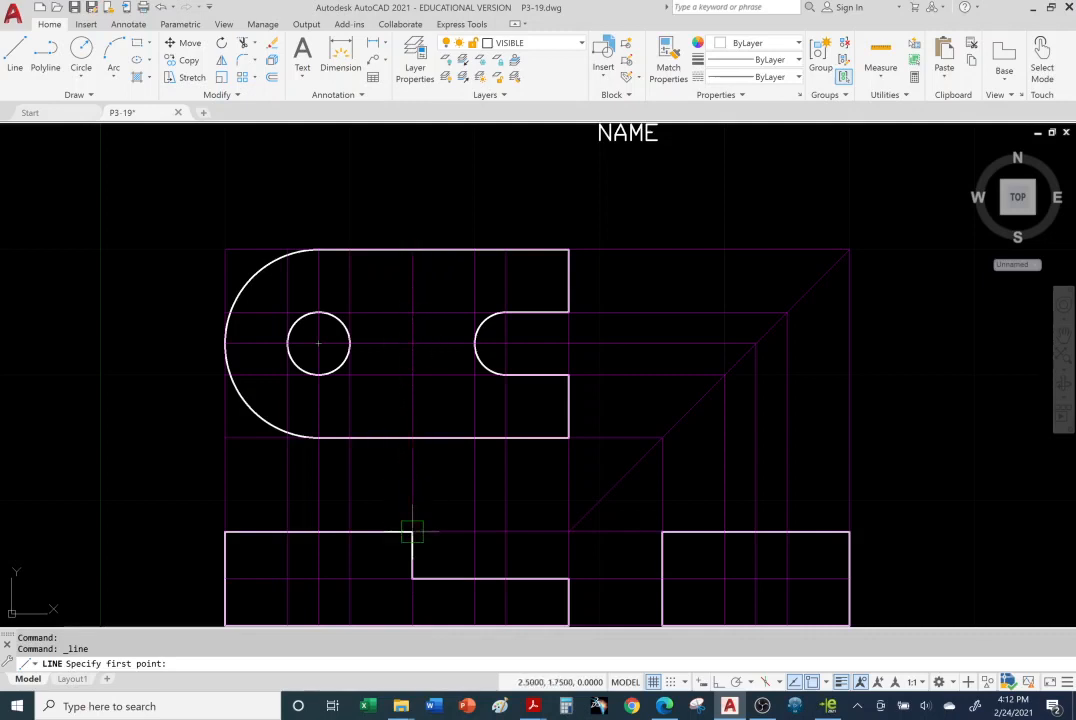
pyautogui.moveTo(412, 531); pyautogui.dragTo(411, 476, button='middle')
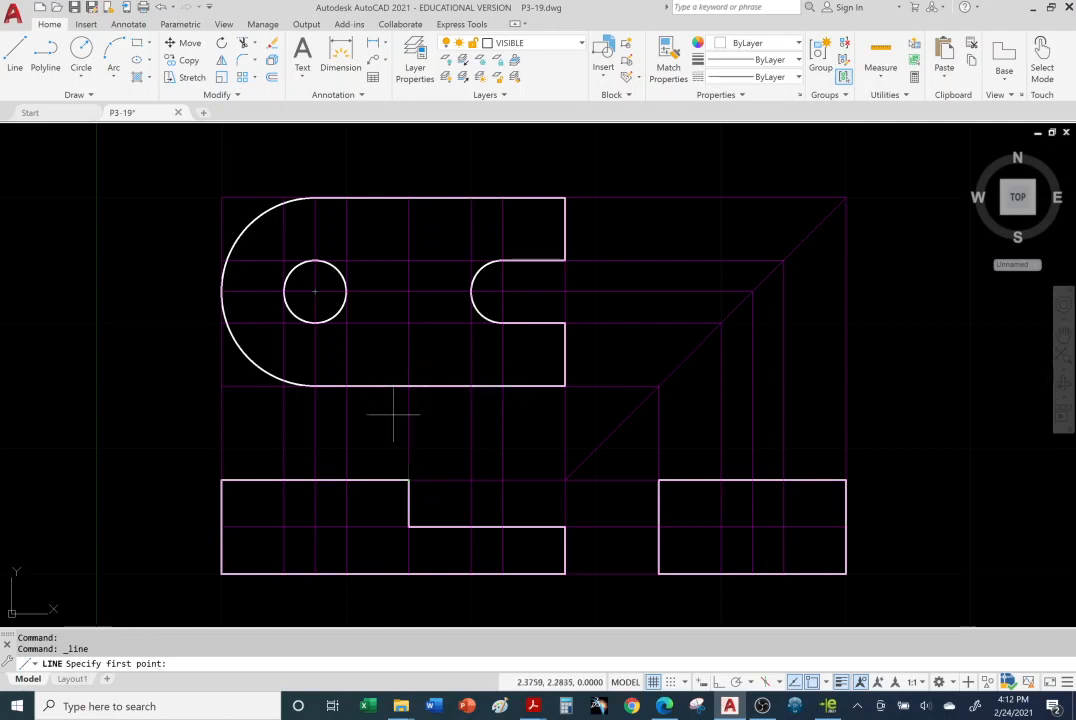
pyautogui.click(408, 480)
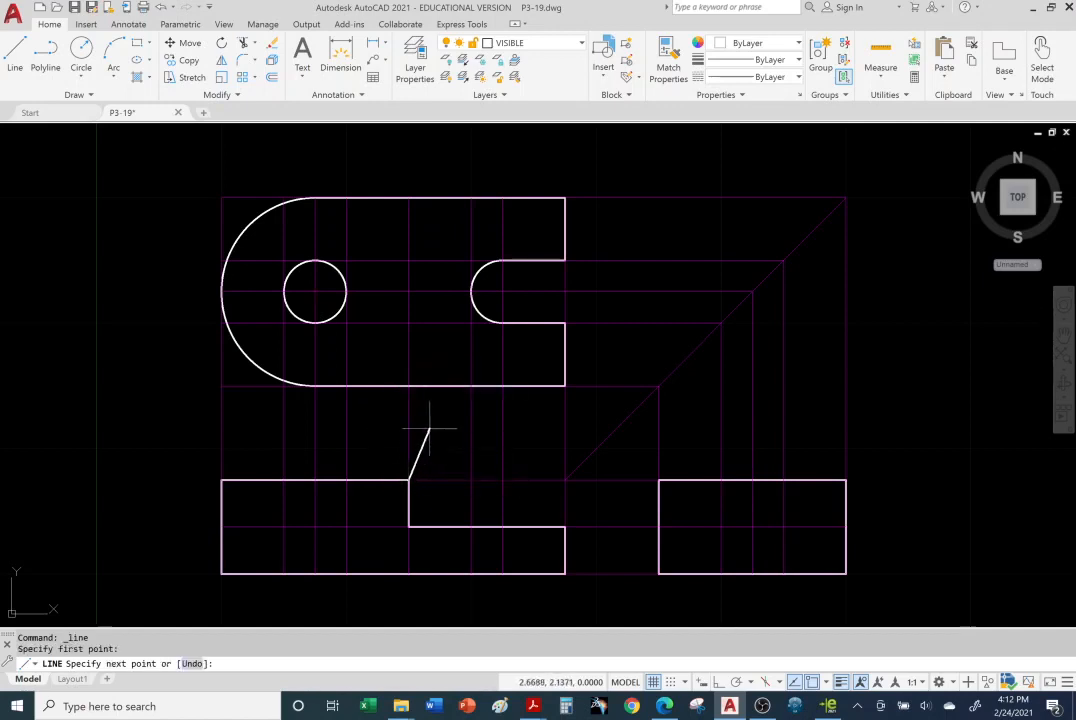
pyautogui.click(408, 197)
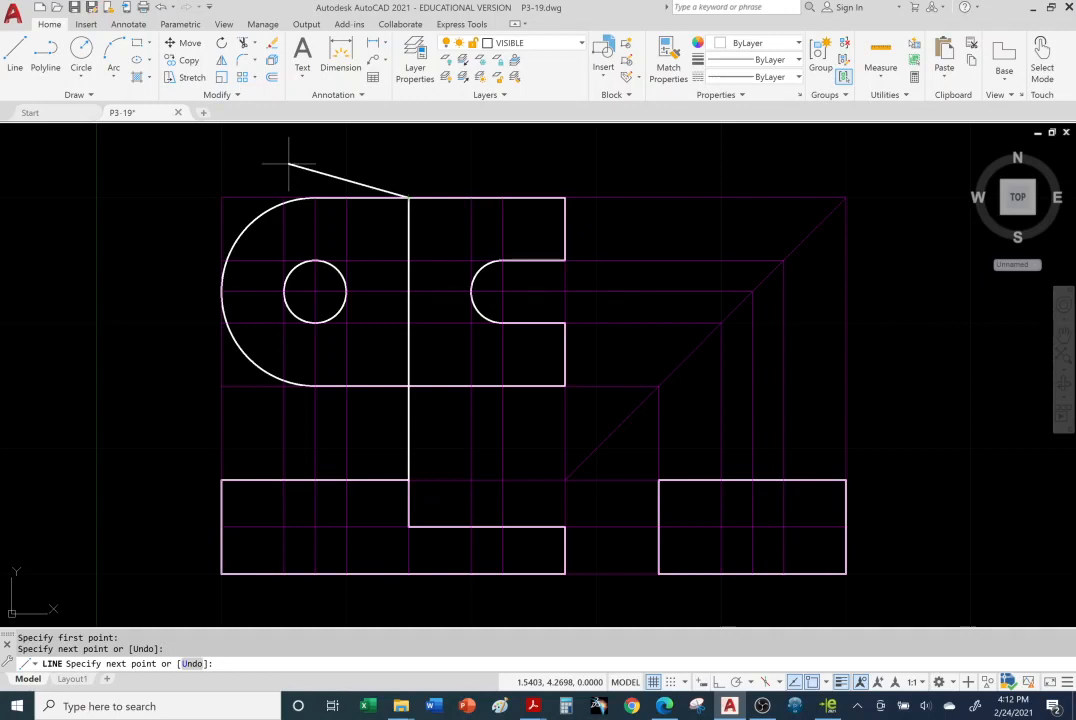
pyautogui.press('Escape')
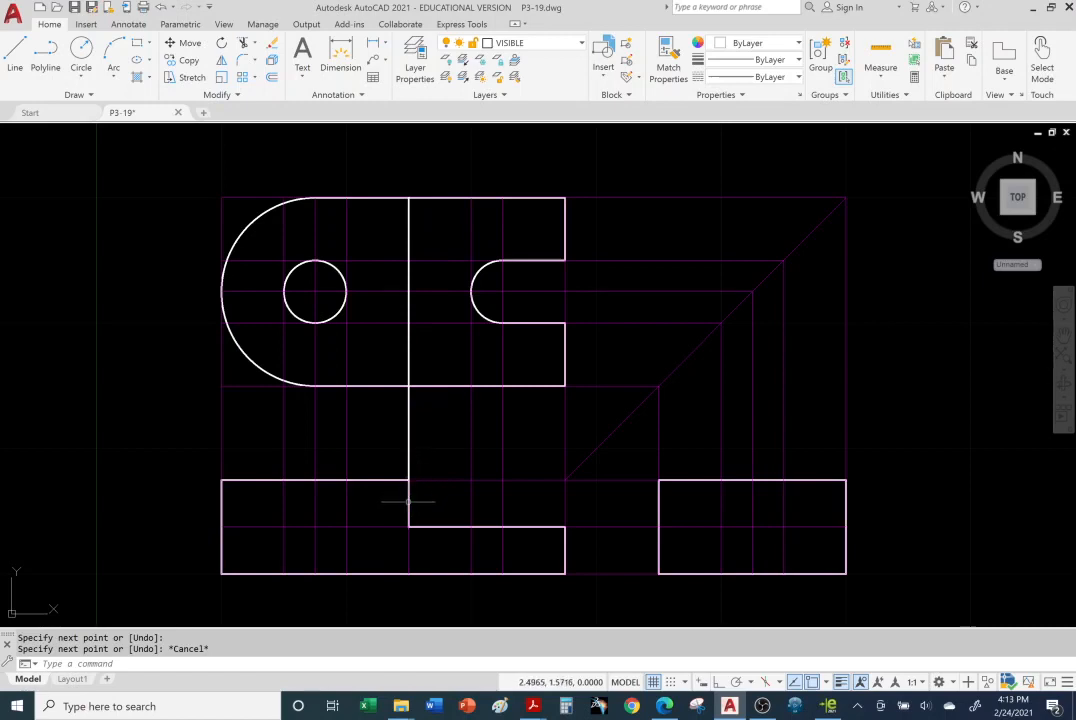
# Shorten the vertical step line by stretching its lower endpoint up to the top view's lower edge.
pyautogui.click(408, 343)
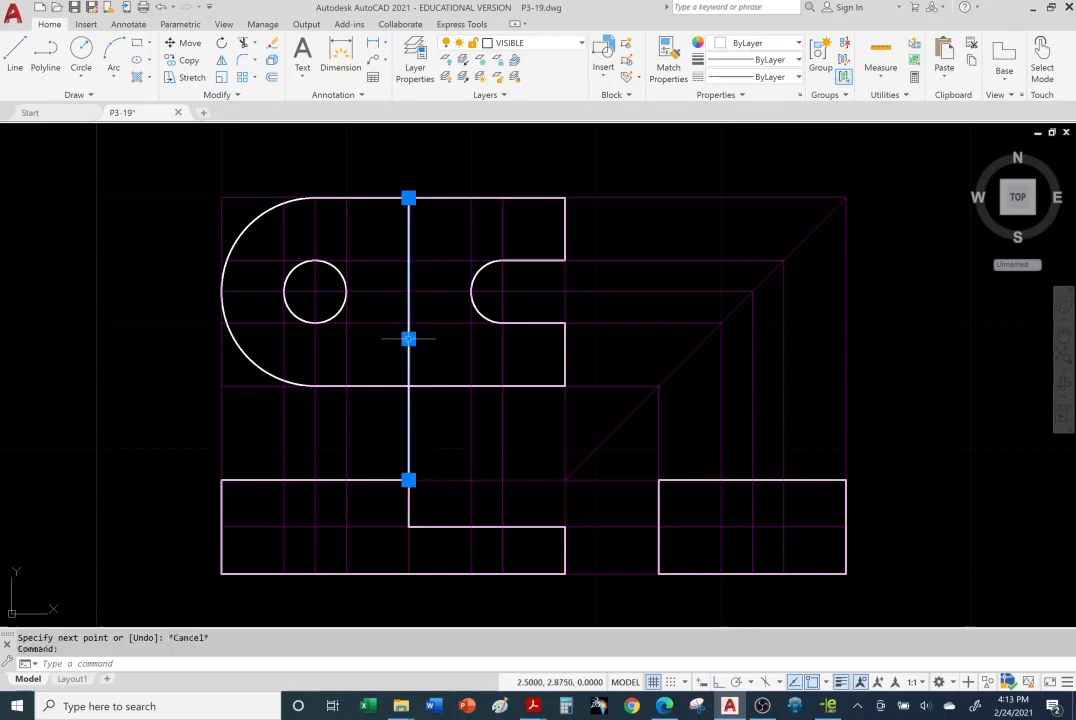
pyautogui.click(408, 480)
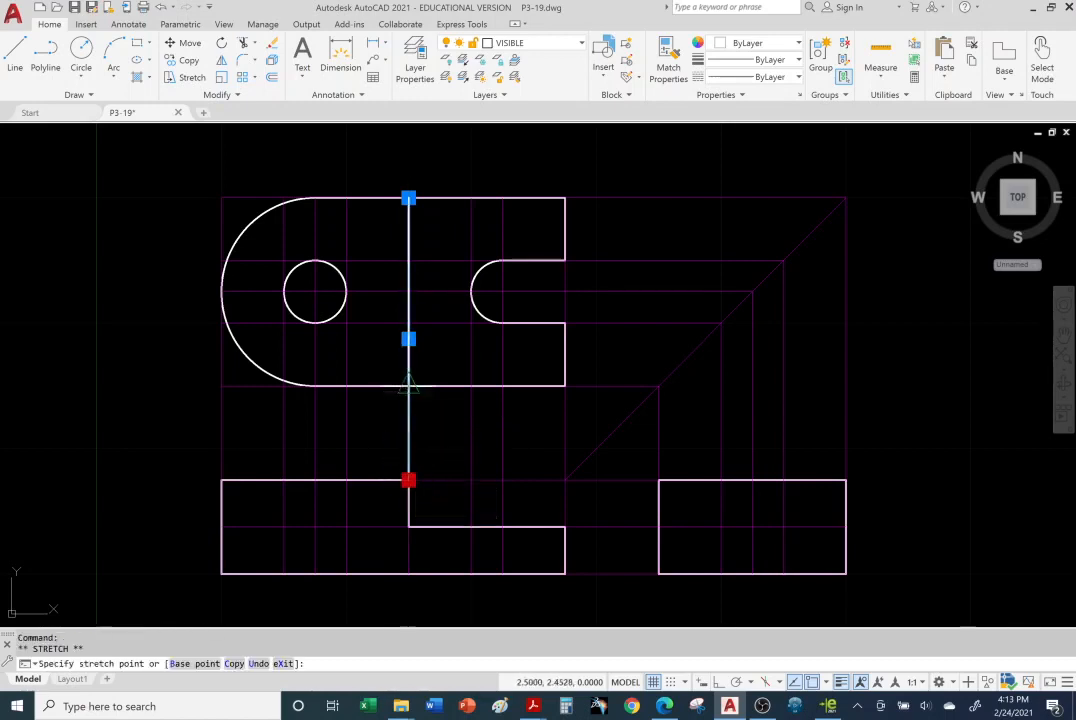
pyautogui.click(408, 385)
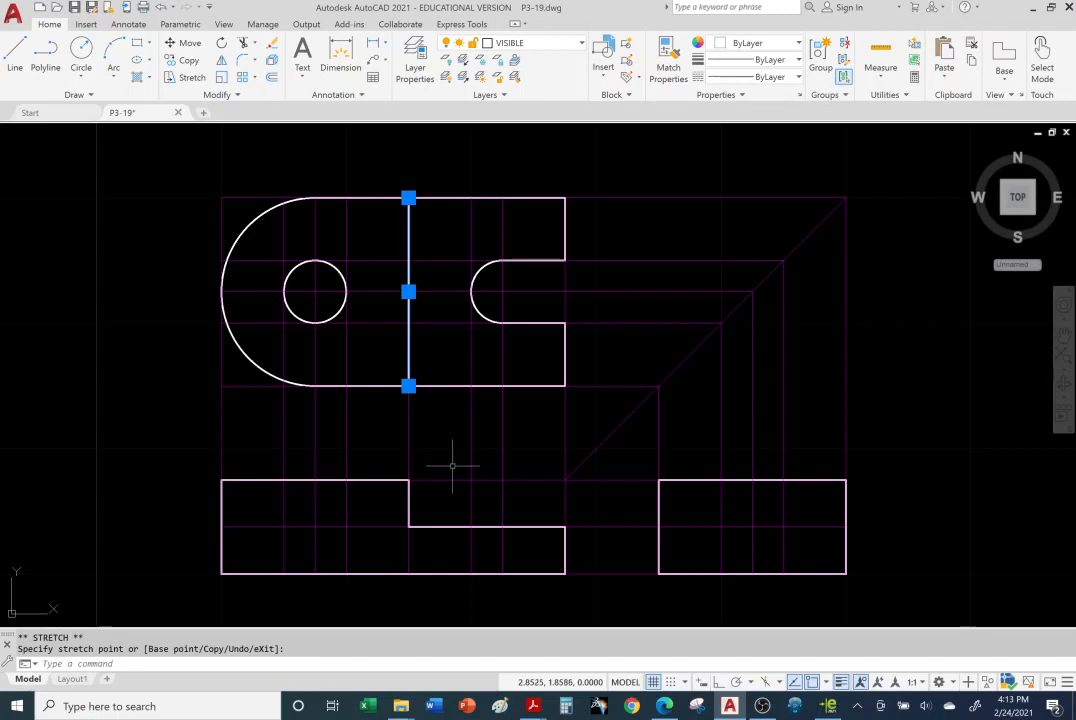
pyautogui.press('Escape')
pyautogui.press('Escape')
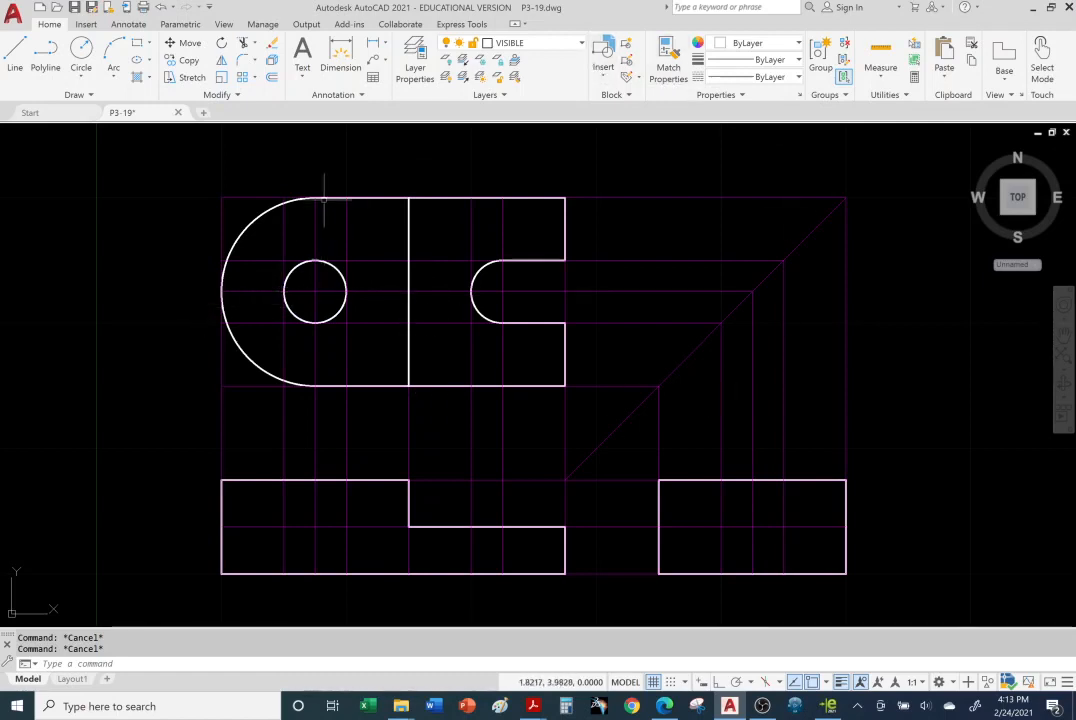
# On the CENTER layer, draw a horizontal centerline through the top view's hole and slot, extending past both ends of the part.
pyautogui.click(583, 44)
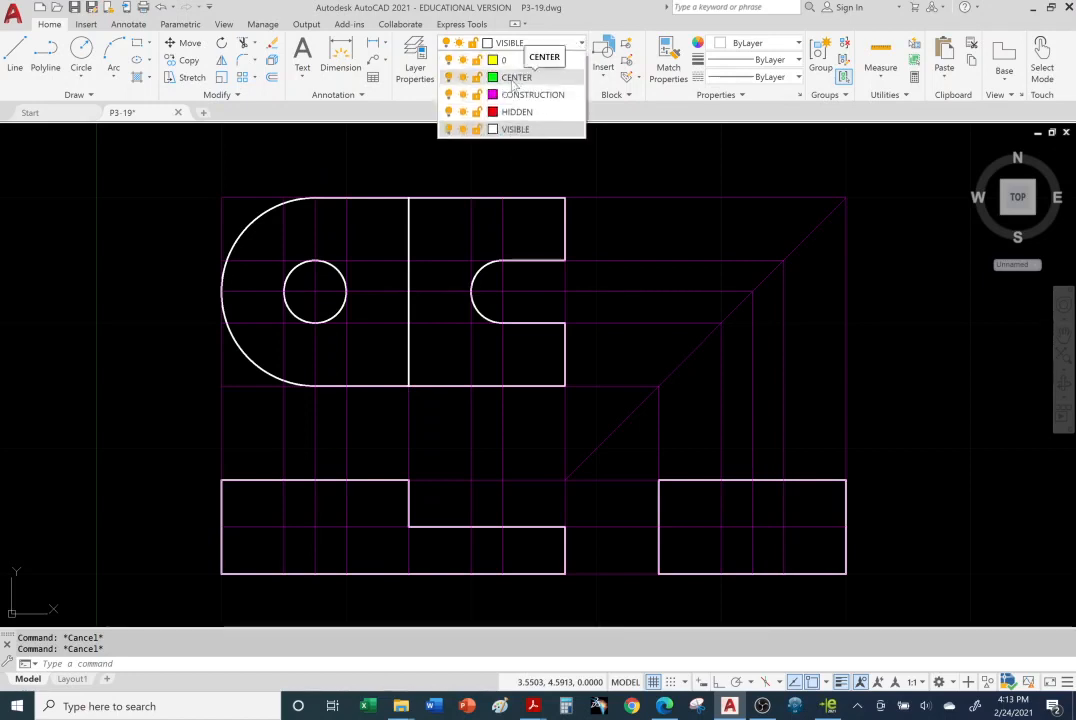
pyautogui.click(514, 78)
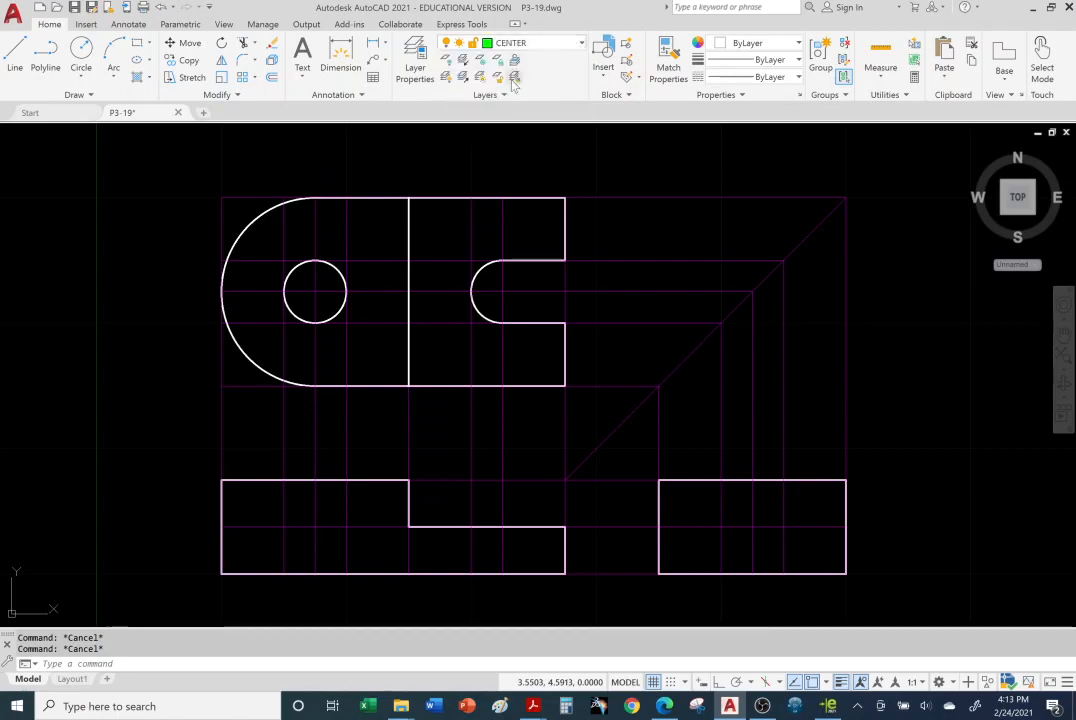
pyautogui.click(18, 60)
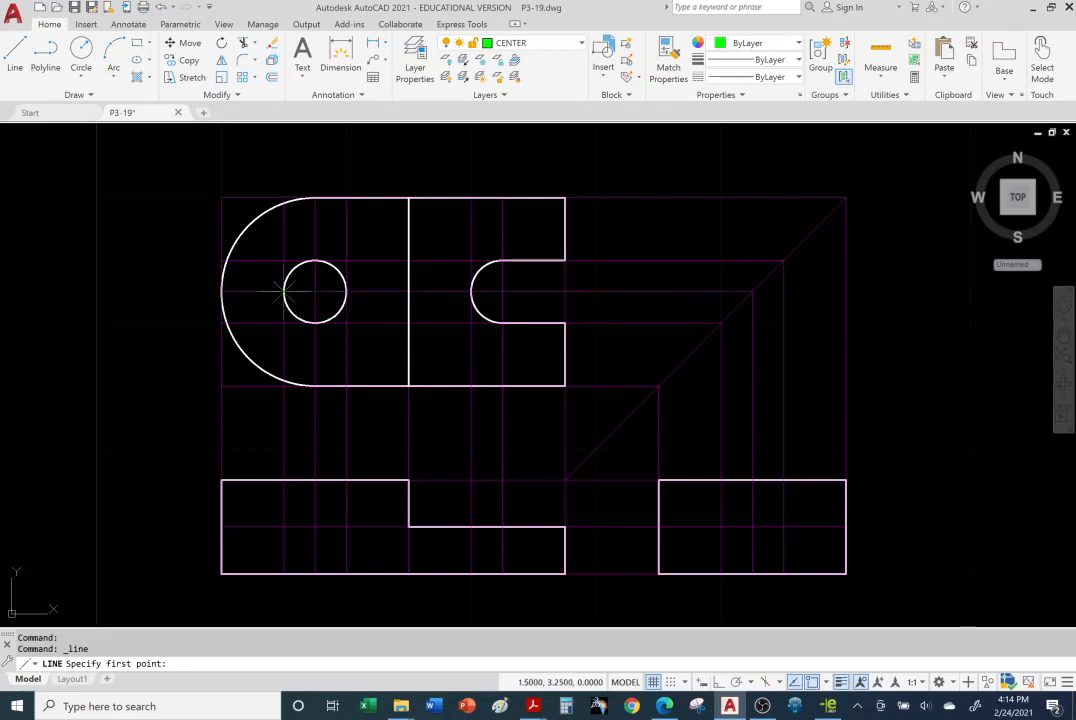
pyautogui.click(180, 292)
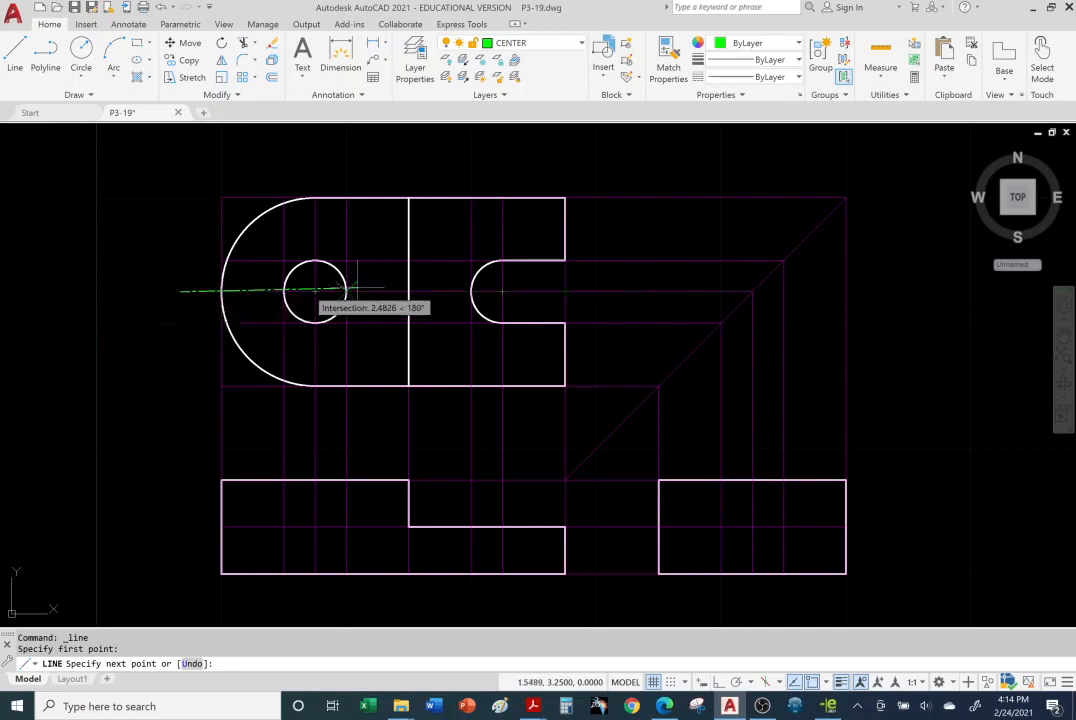
pyautogui.click(602, 291)
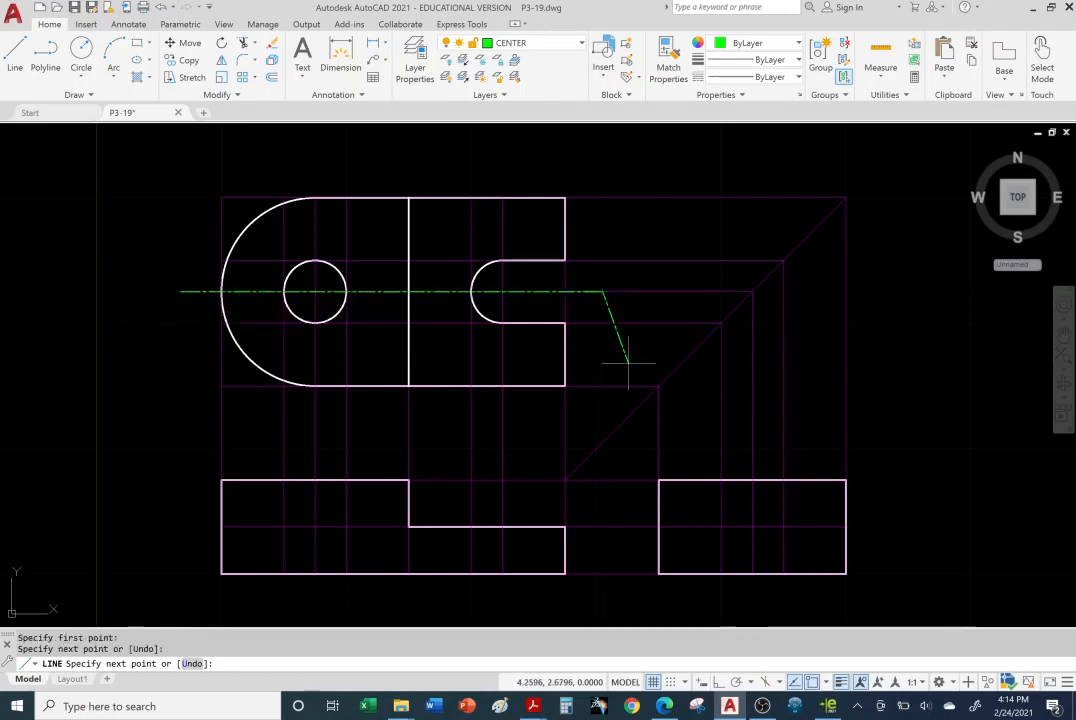
# Draw a vertical centerline through the hole's center with Ortho on, from above the top view down to its lower edge.
pyautogui.press('Escape')
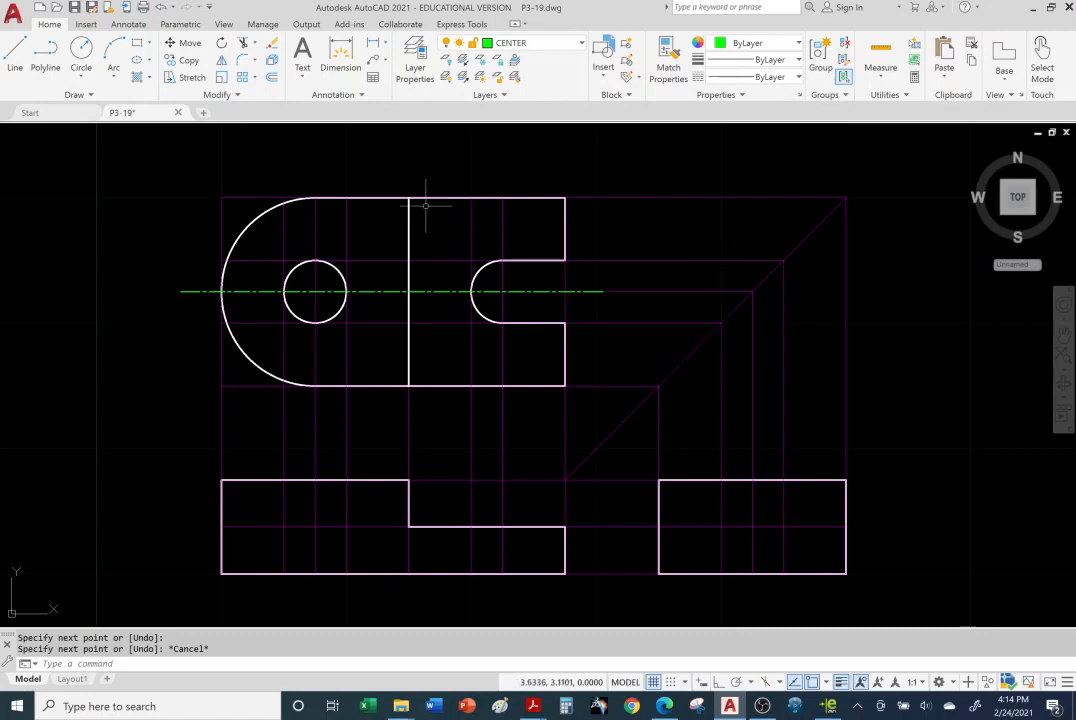
pyautogui.click(15, 58)
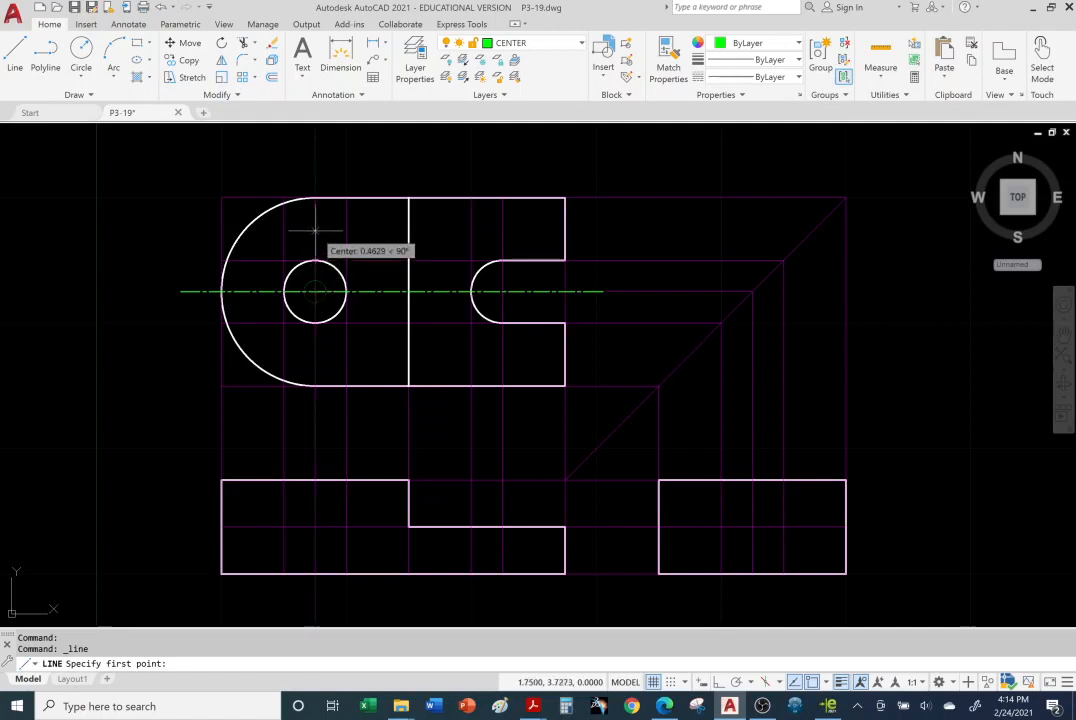
pyautogui.click(315, 157)
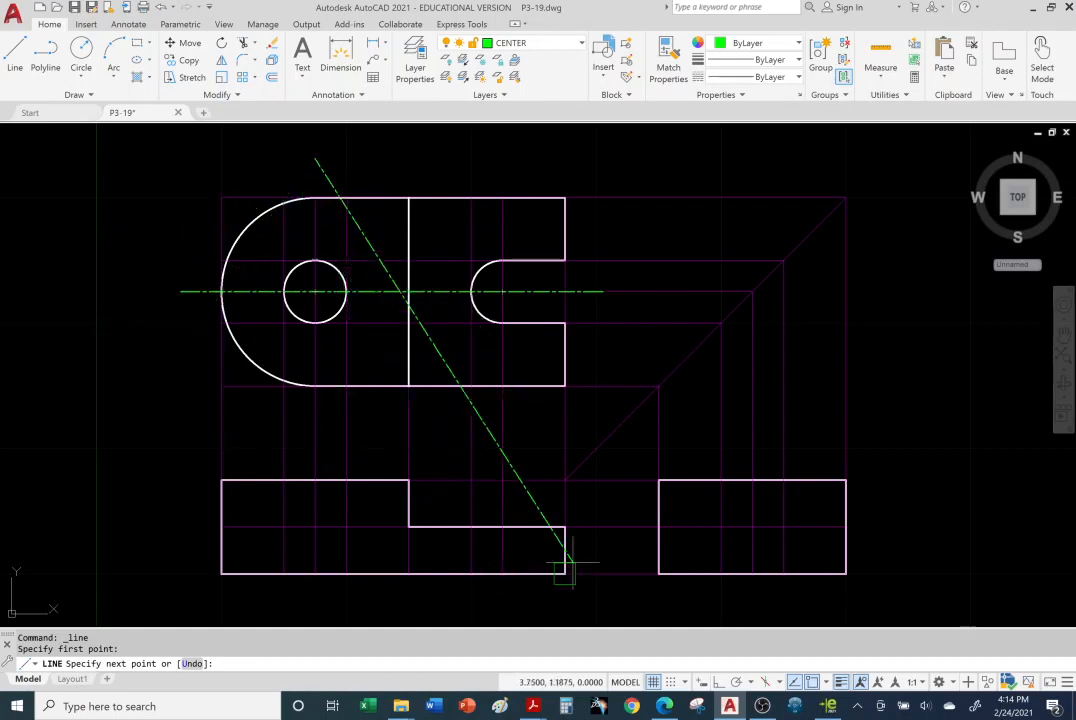
pyautogui.click(719, 684)
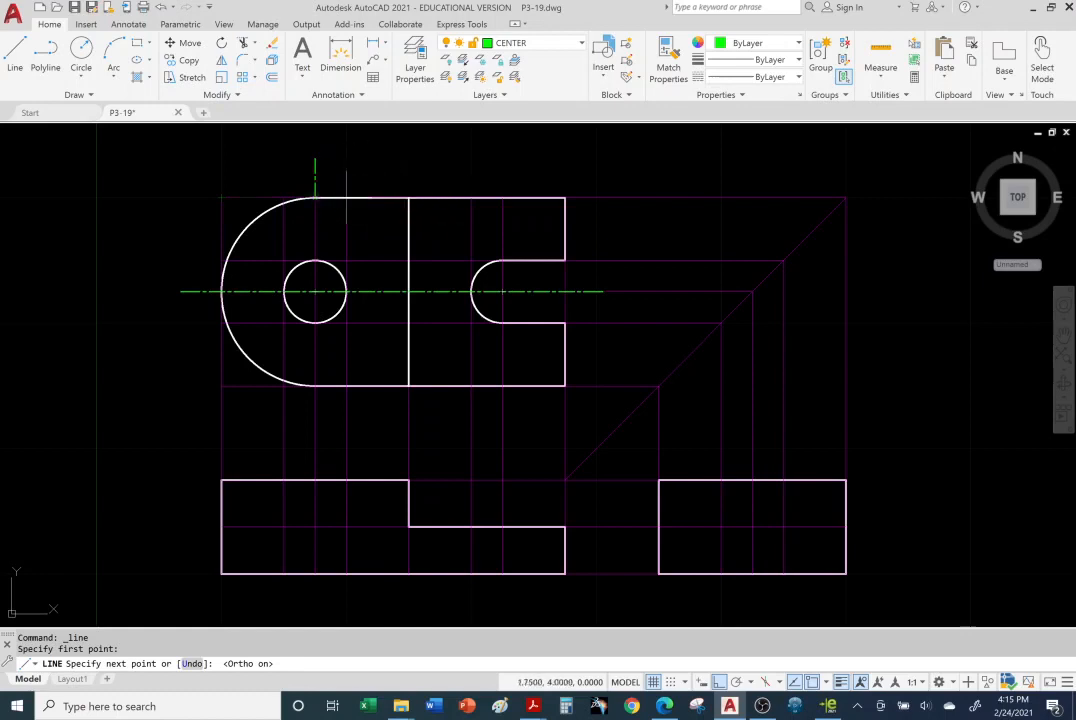
pyautogui.click(318, 410)
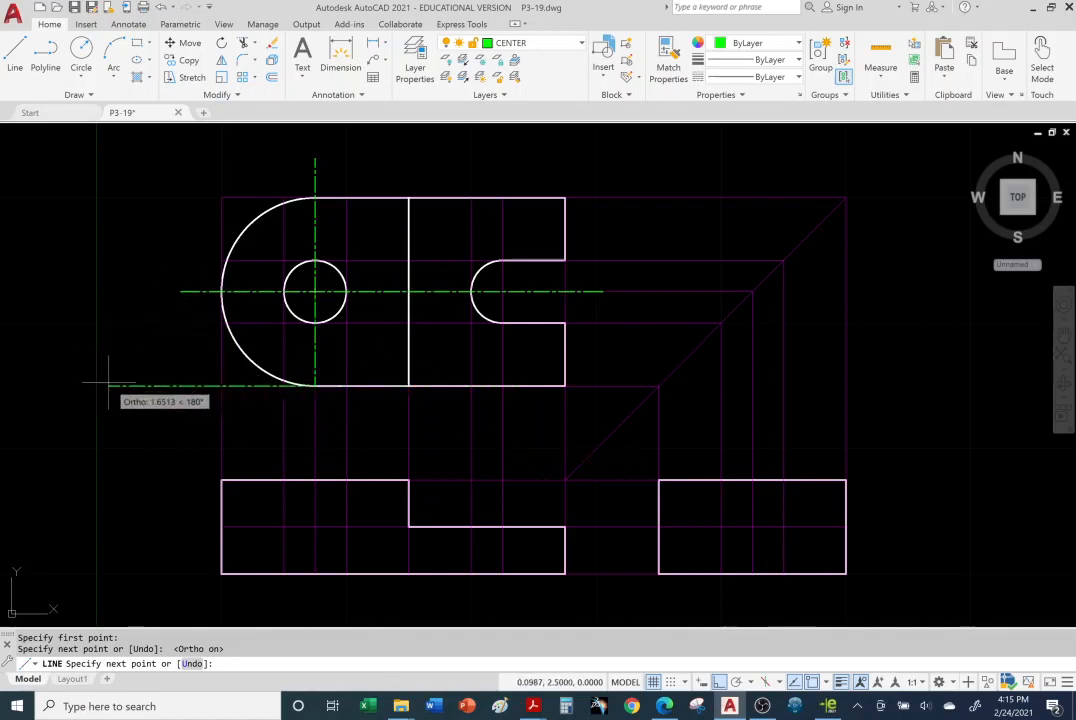
pyautogui.press('Escape')
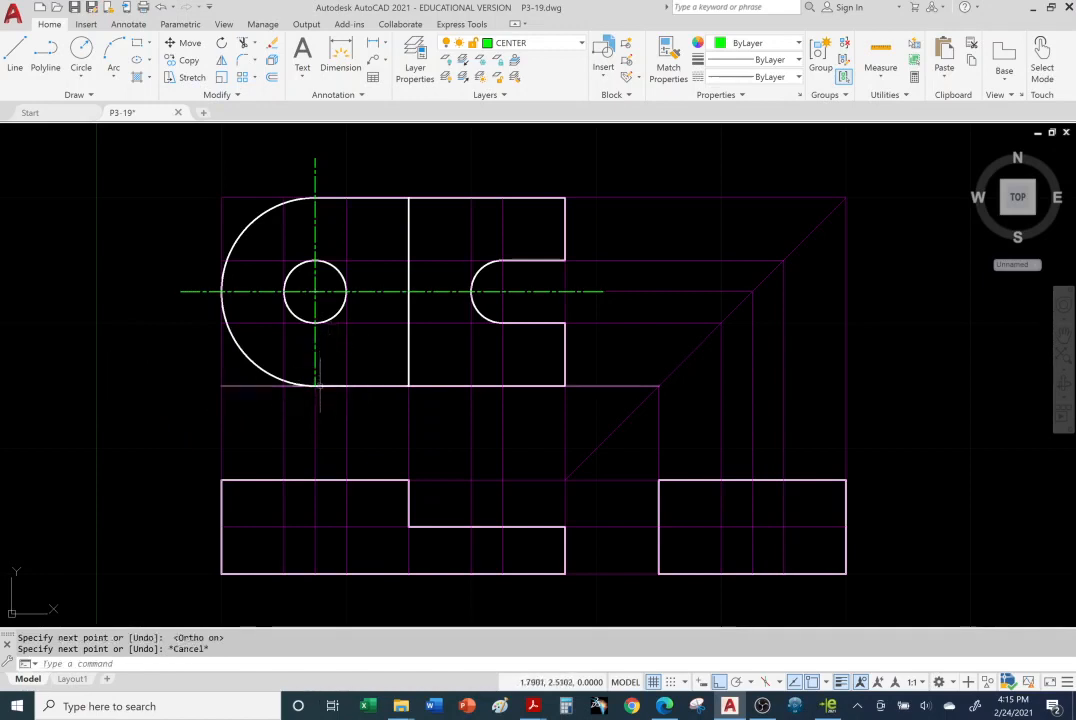
# With object snap off, stretch the hole's vertical centerline about 0.34 beyond the top view's lower edge.
pyautogui.click(315, 229)
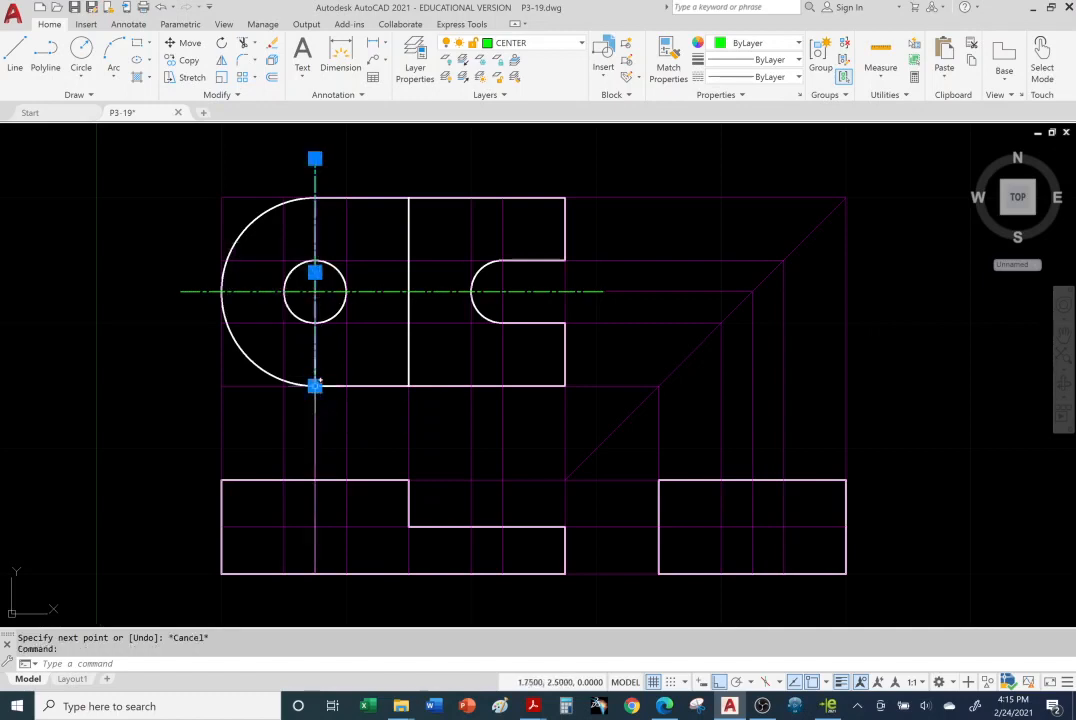
pyautogui.moveTo(315, 386)
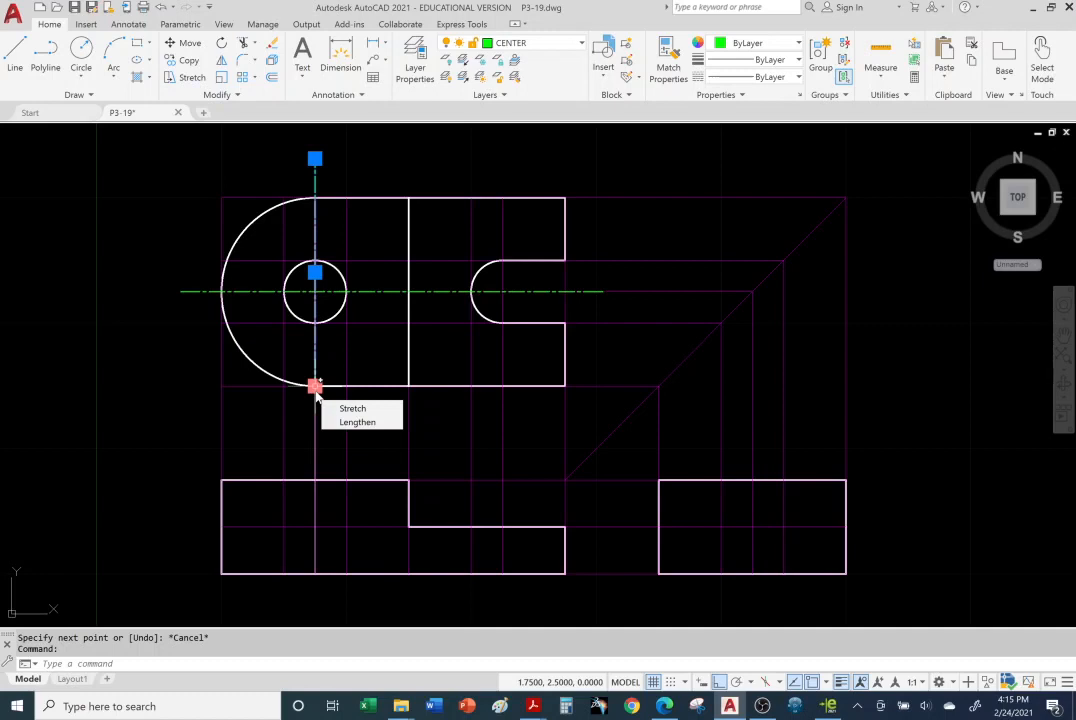
pyautogui.click(315, 386)
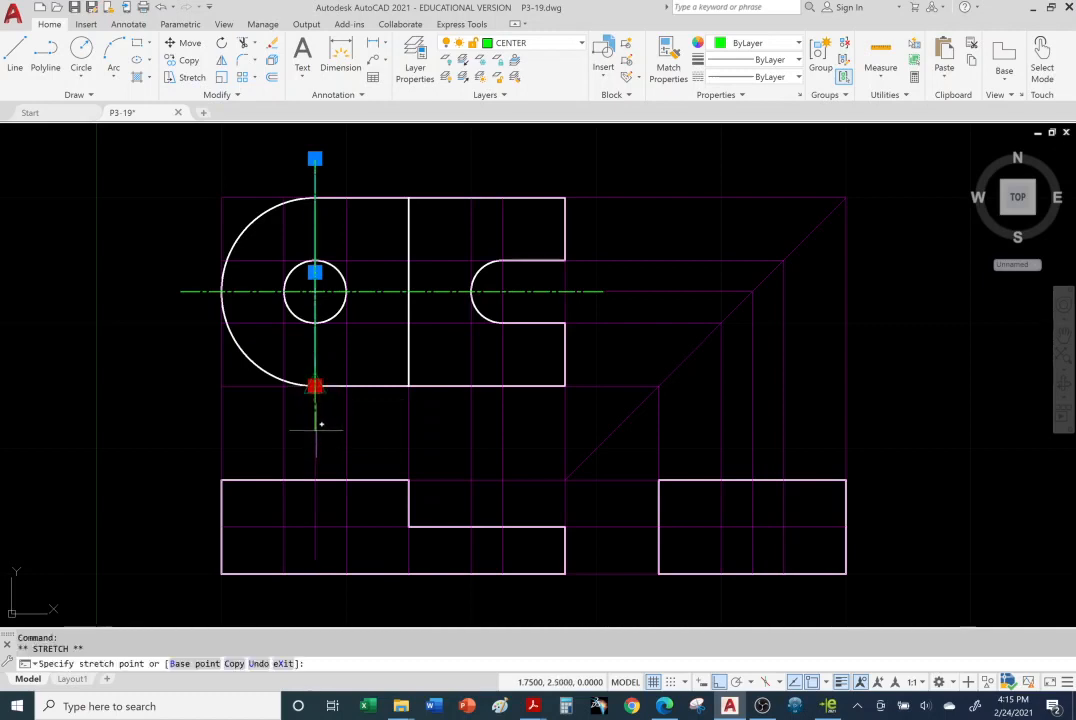
pyautogui.press('Escape')
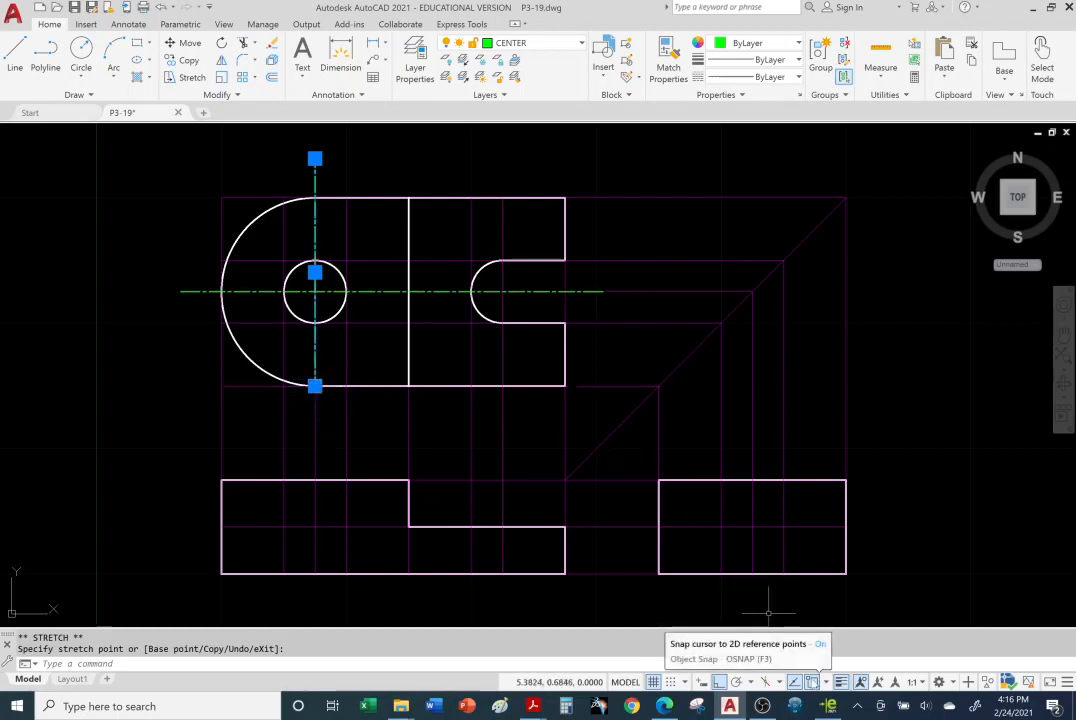
pyautogui.click(812, 682)
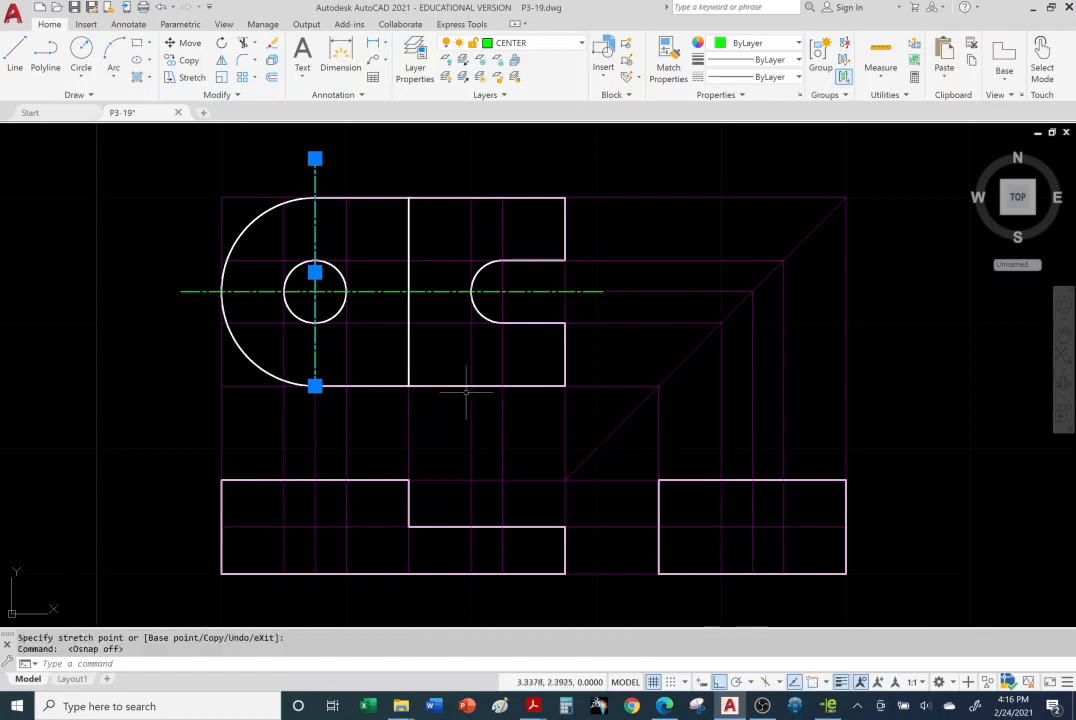
pyautogui.click(315, 386)
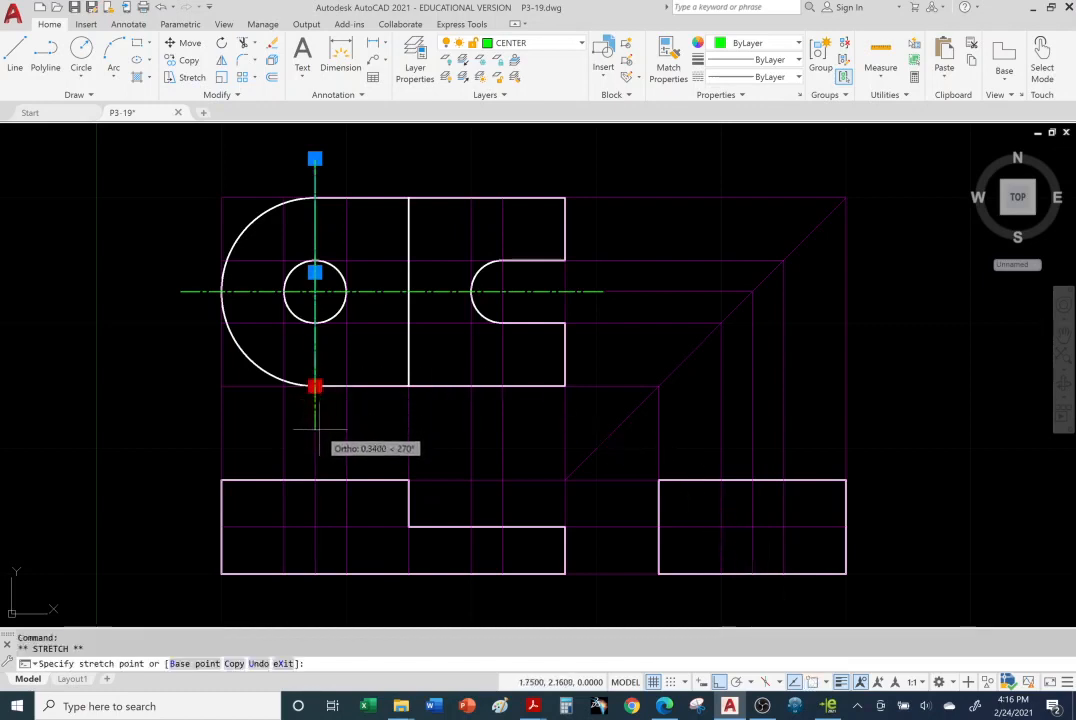
pyautogui.click(315, 430)
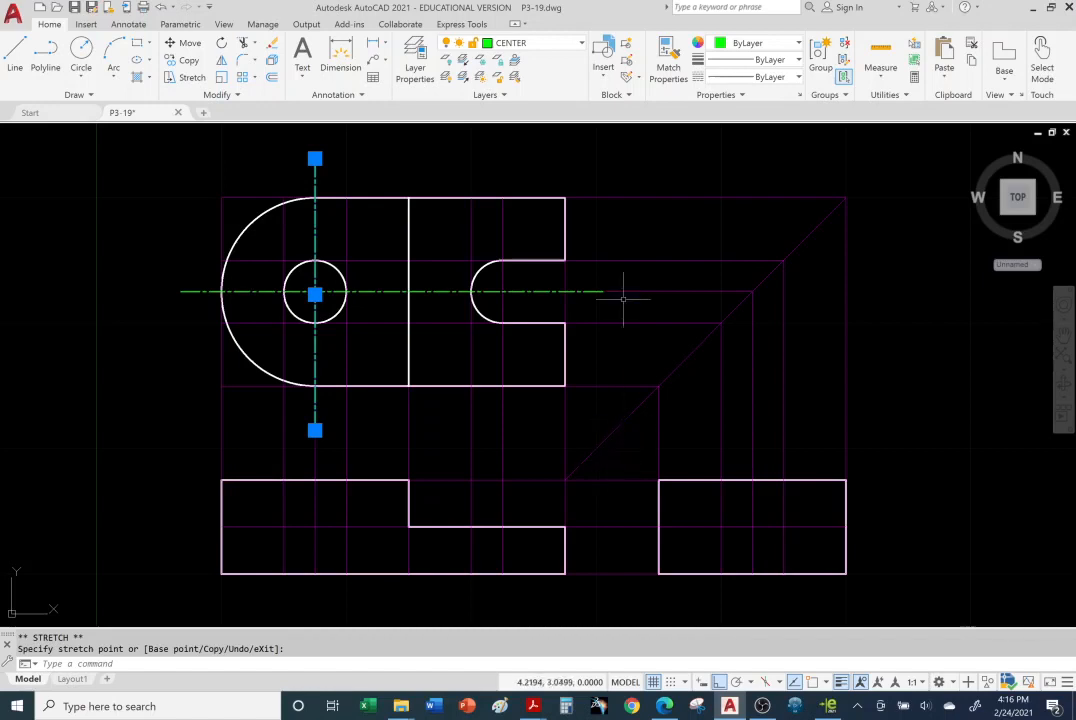
# Draw a short vertical centerline through the center of the slot's arc, extending past the slot above and below.
pyautogui.click(18, 54)
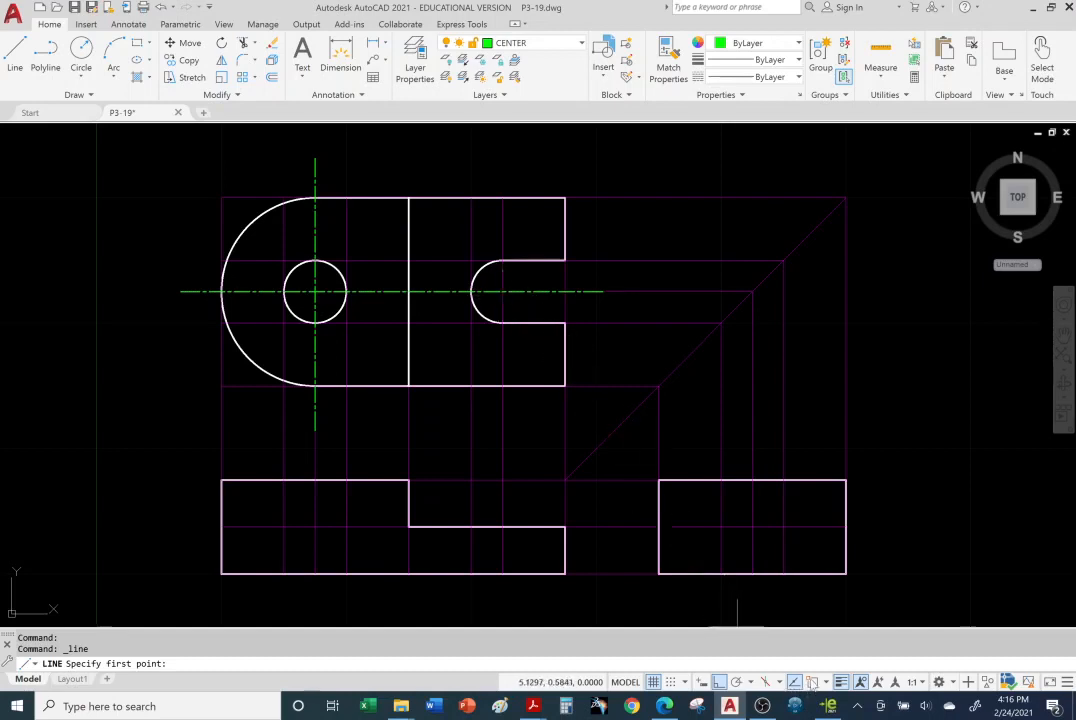
pyautogui.click(812, 682)
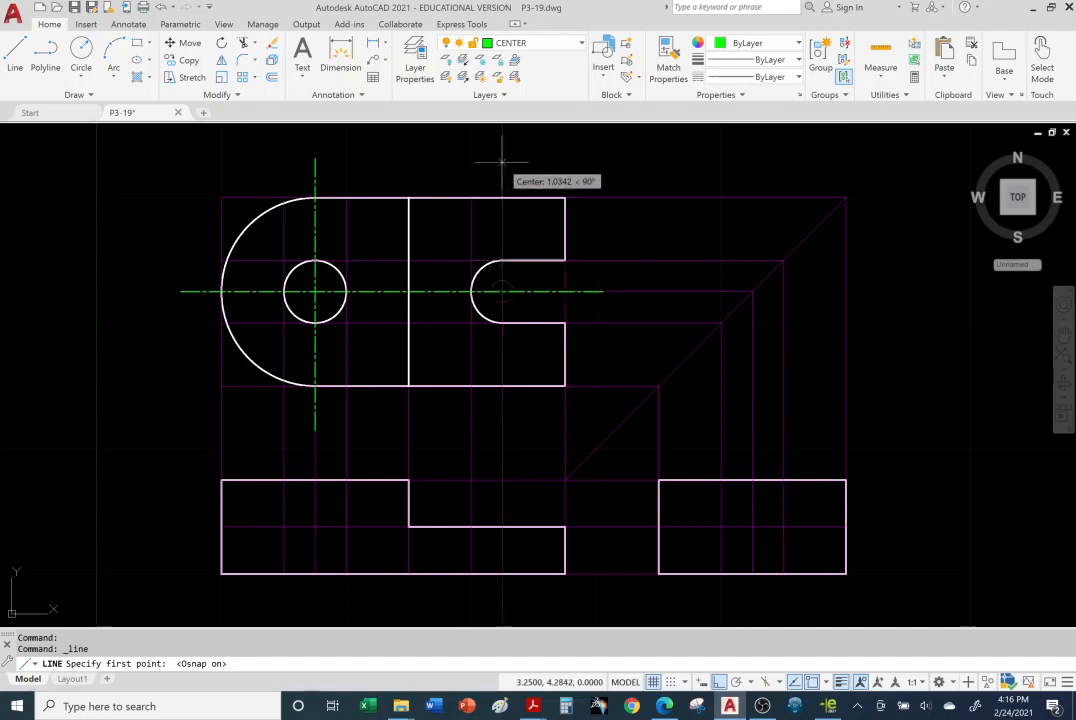
pyautogui.click(502, 239)
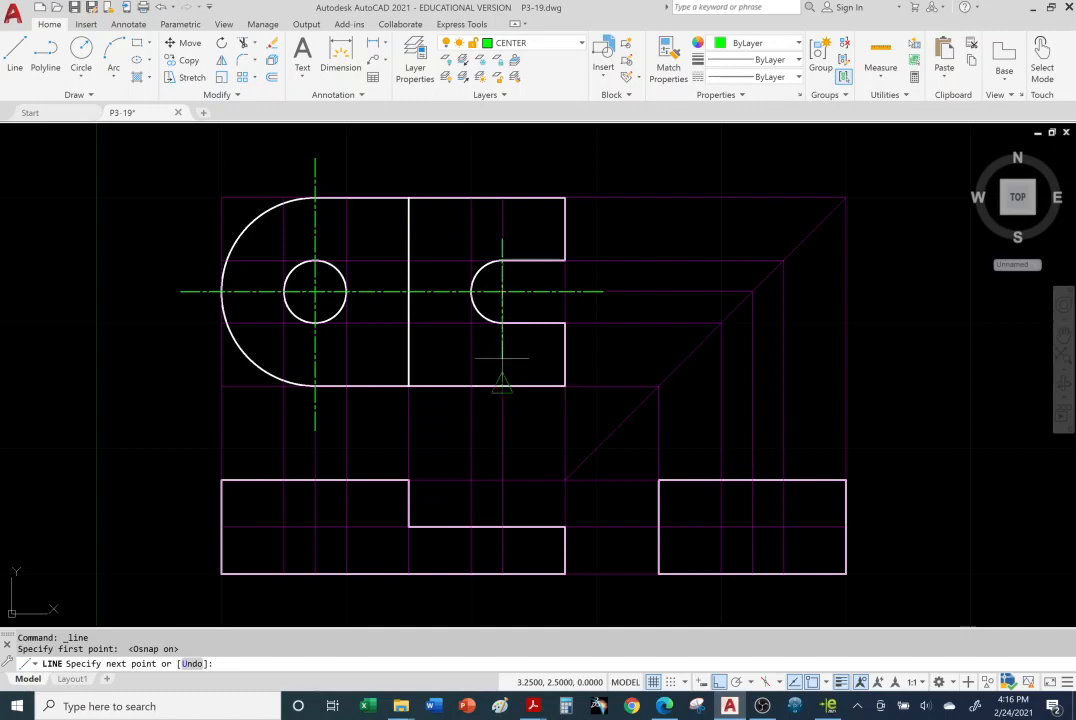
pyautogui.click(813, 683)
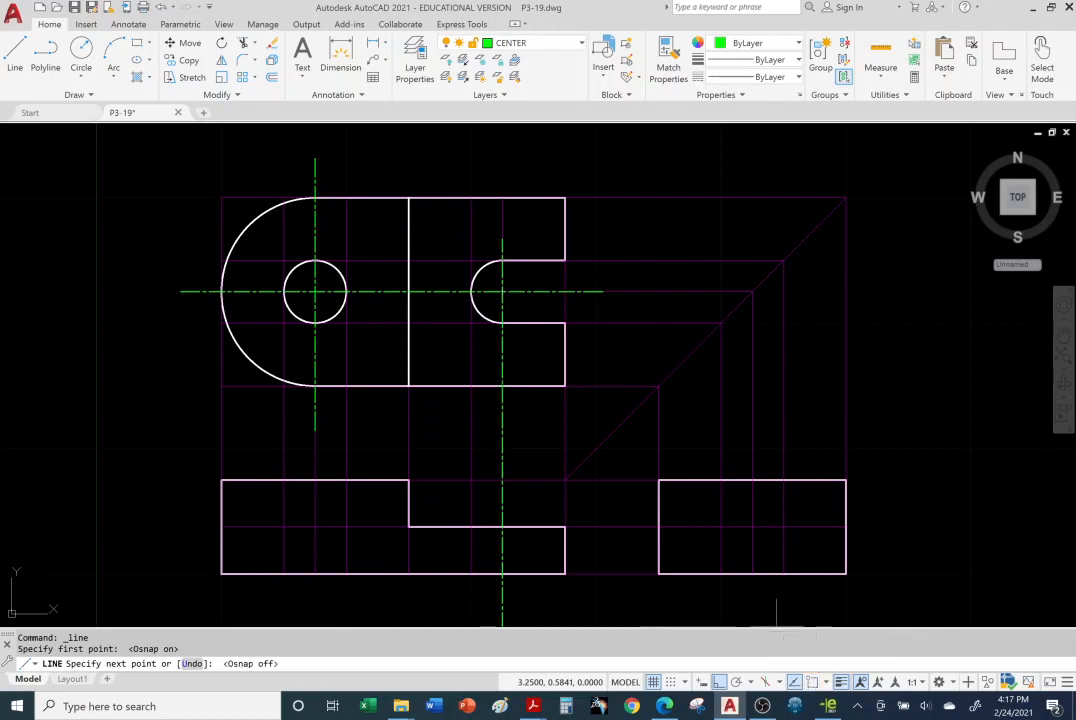
pyautogui.click(502, 358)
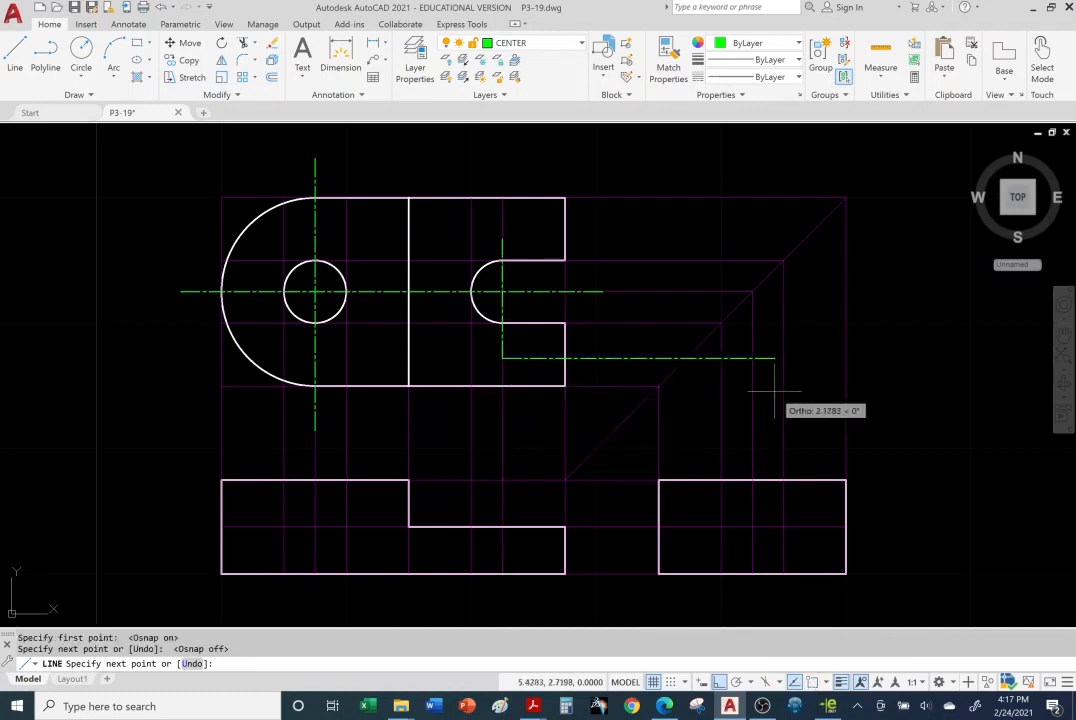
pyautogui.press('Escape')
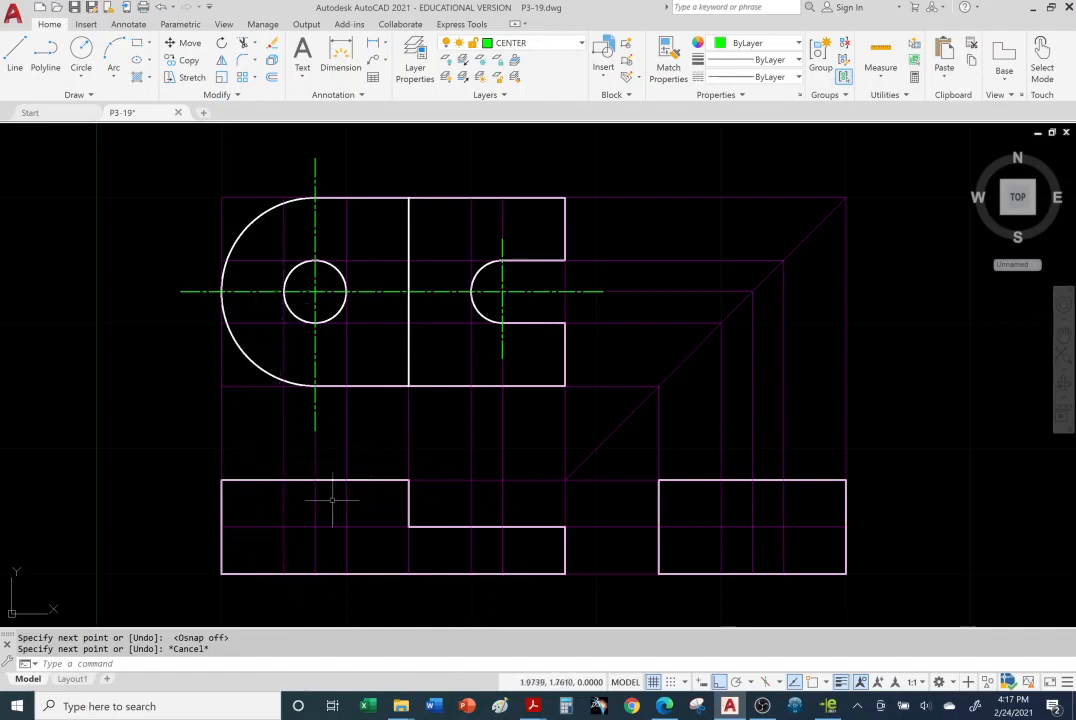
# Switch to eDrawings and examine the part from the front, then from the top, to relate the hole to the front view.
pyautogui.click(828, 706)
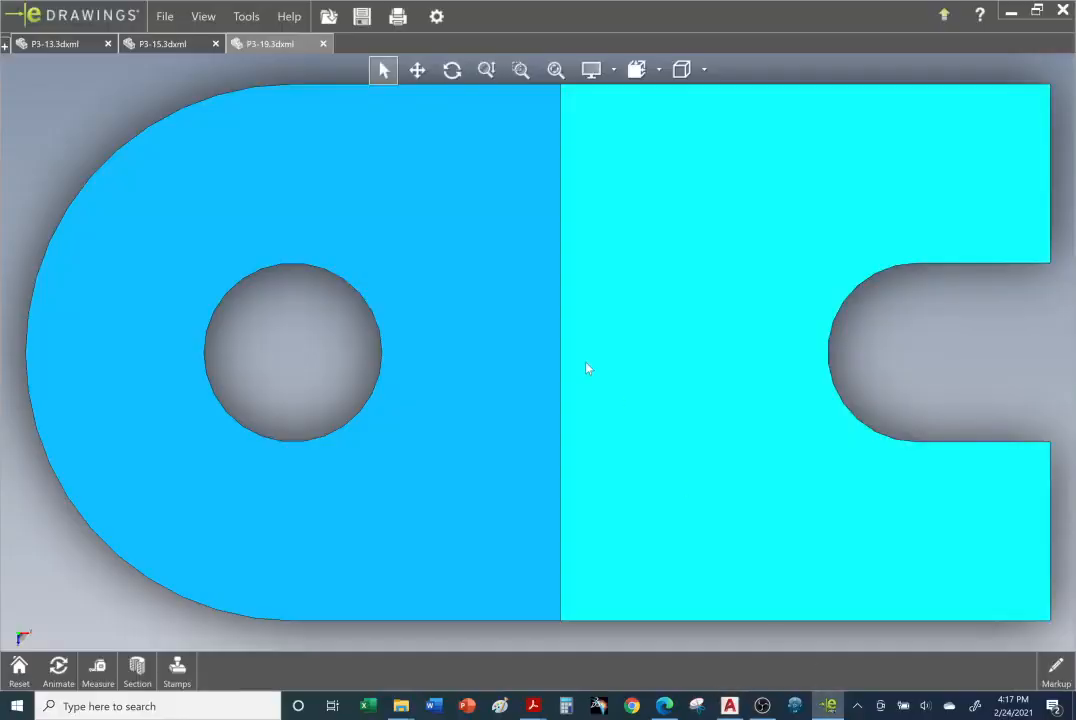
pyautogui.click(660, 71)
pyautogui.click(619, 133)
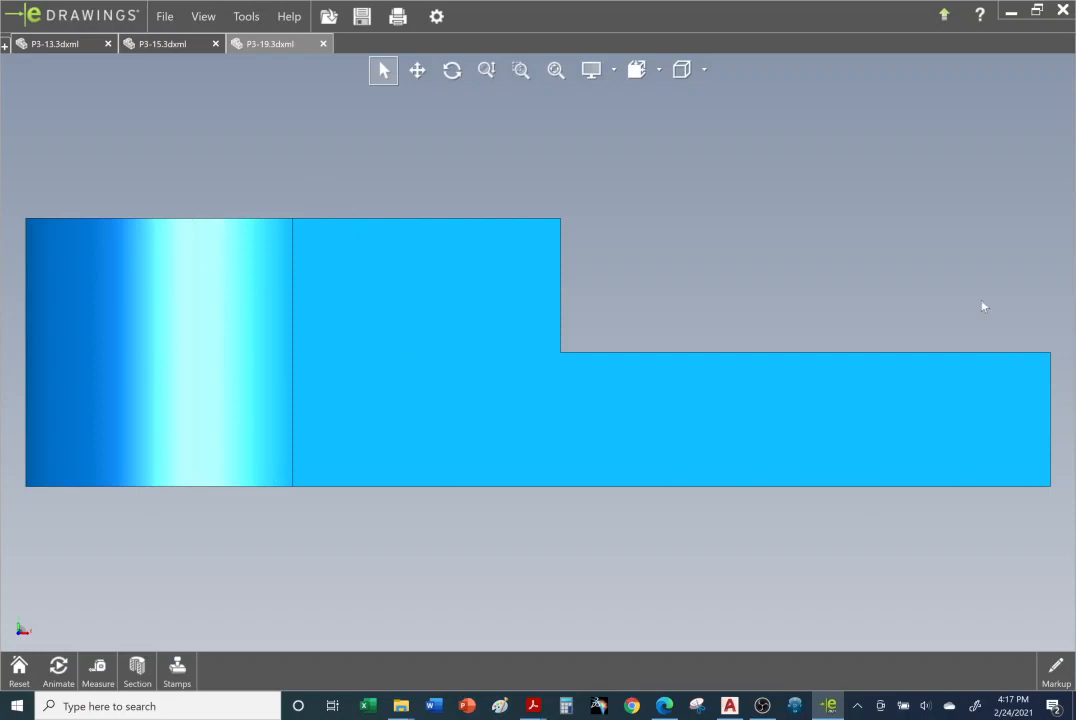
pyautogui.click(659, 72)
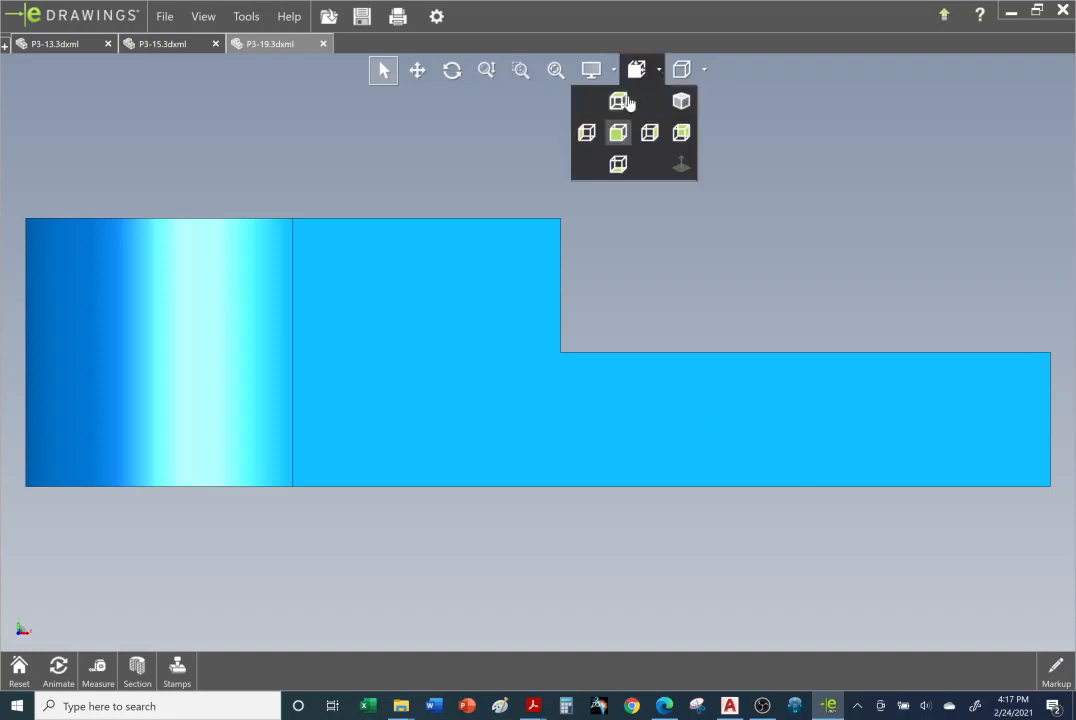
pyautogui.click(619, 104)
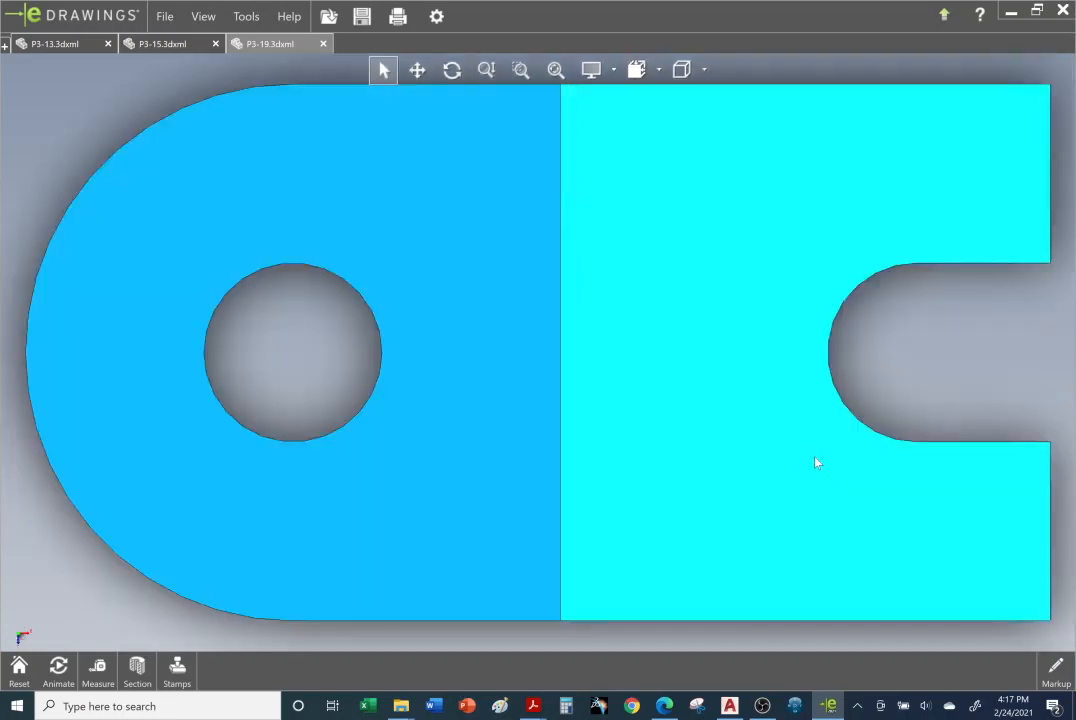
# Switch to AutoCAD and, on the HIDDEN layer, draw the hole's left edge as a vertical line across the front view's full height.
pyautogui.click(731, 707)
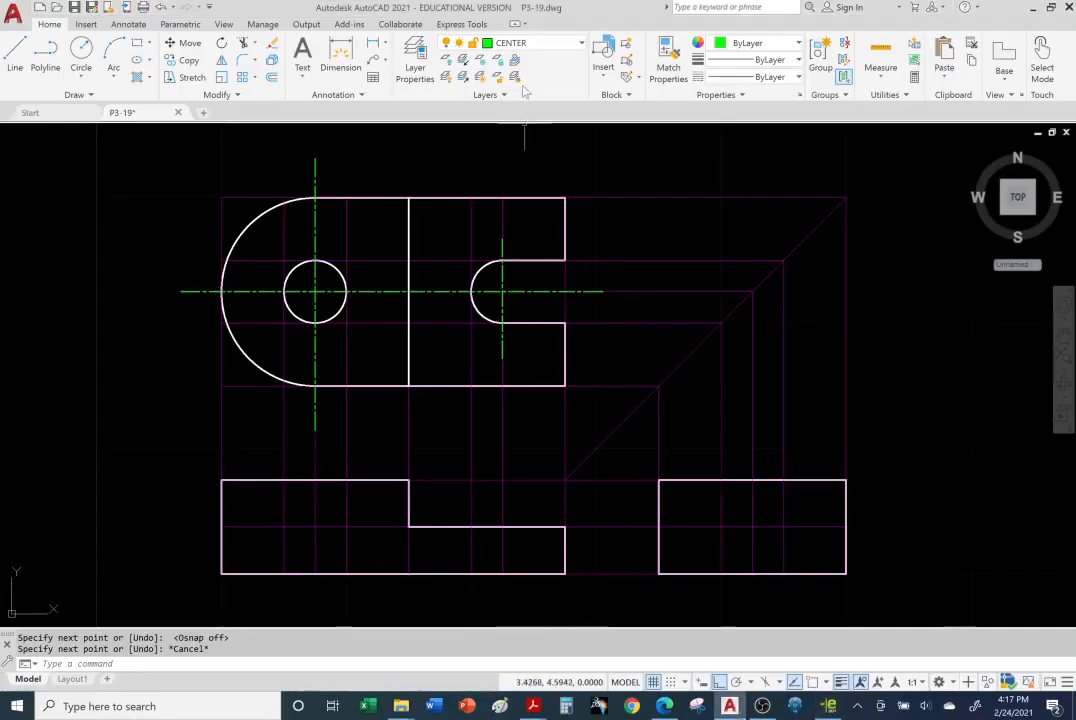
pyautogui.click(492, 43)
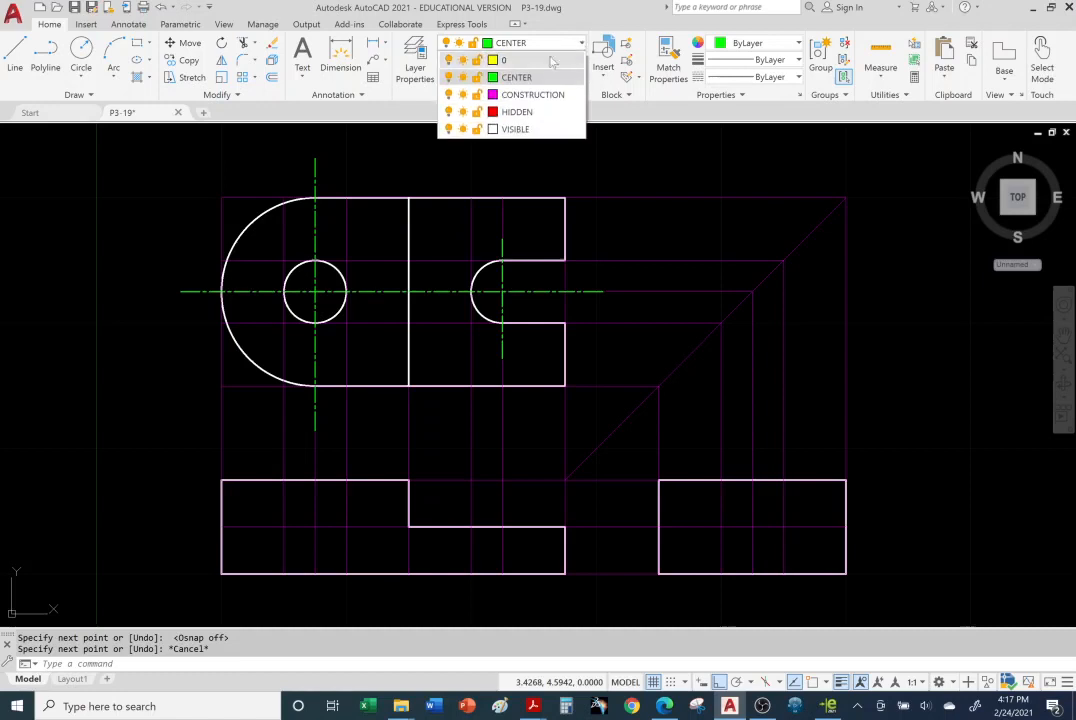
pyautogui.click(511, 112)
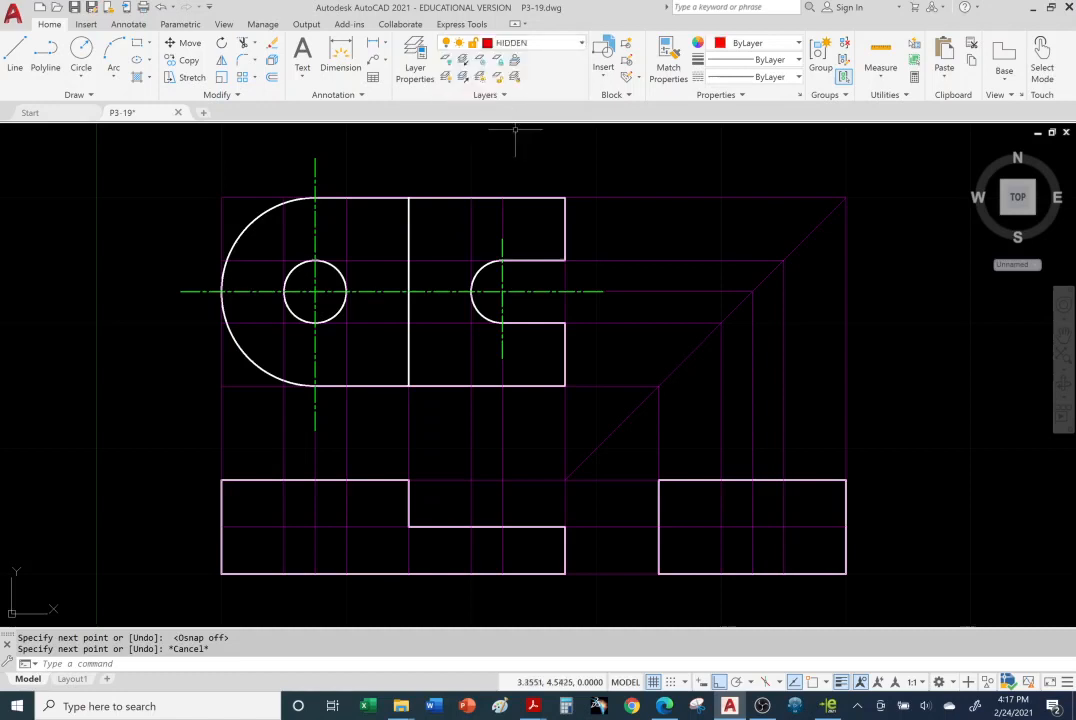
pyautogui.click(15, 62)
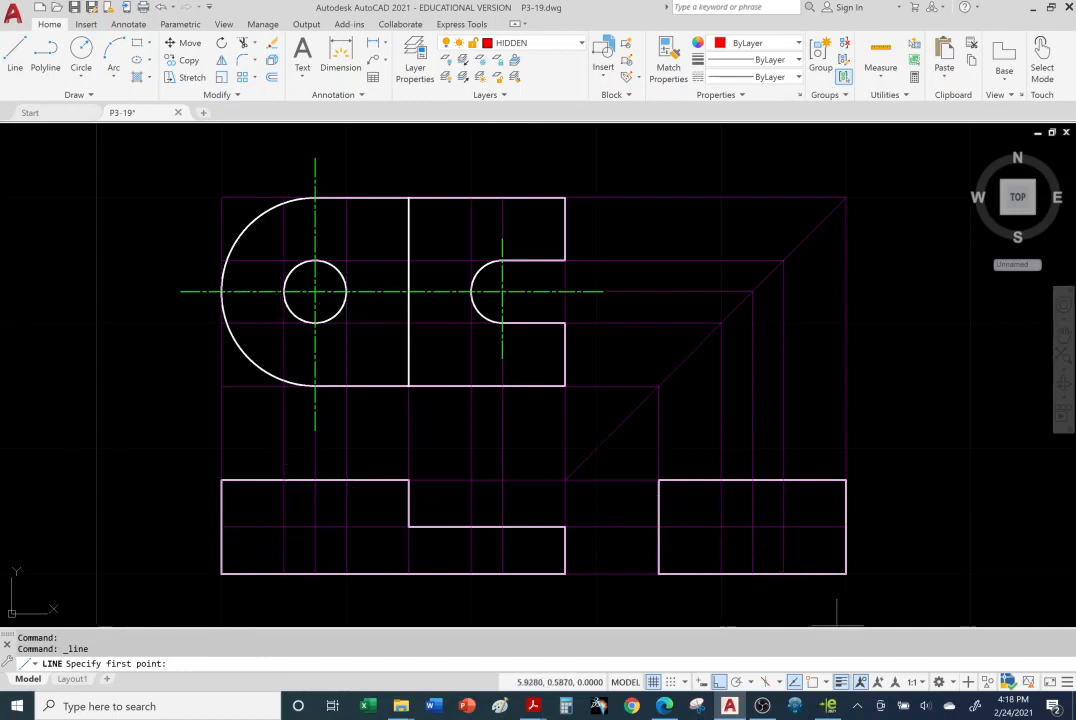
pyautogui.click(816, 682)
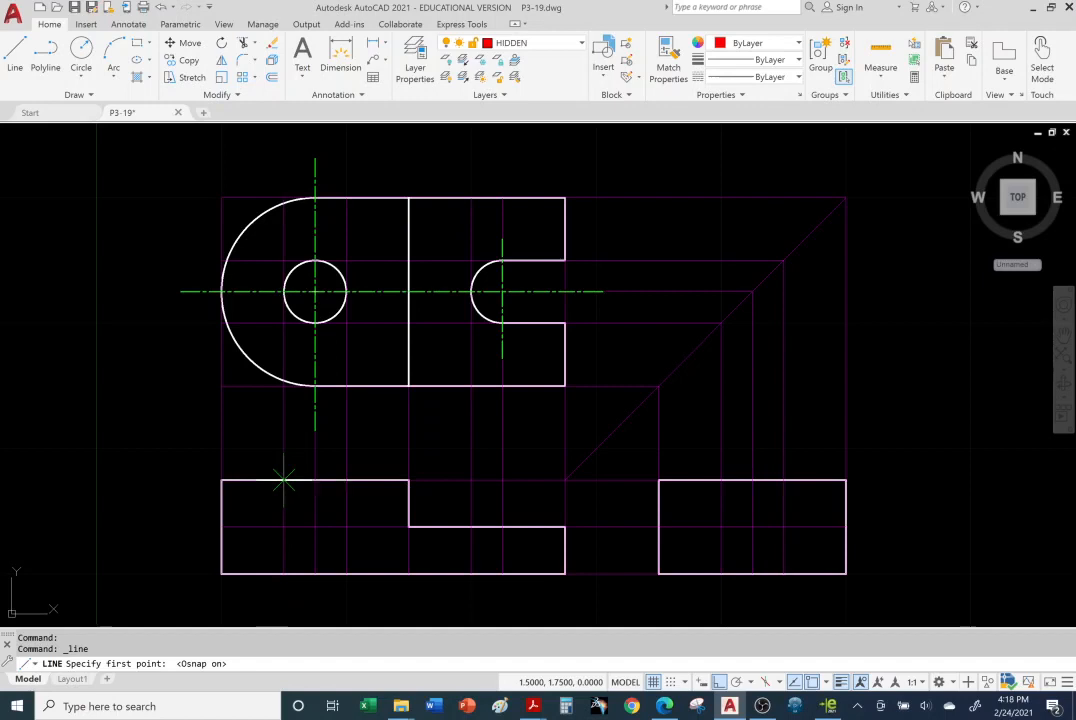
pyautogui.click(284, 481)
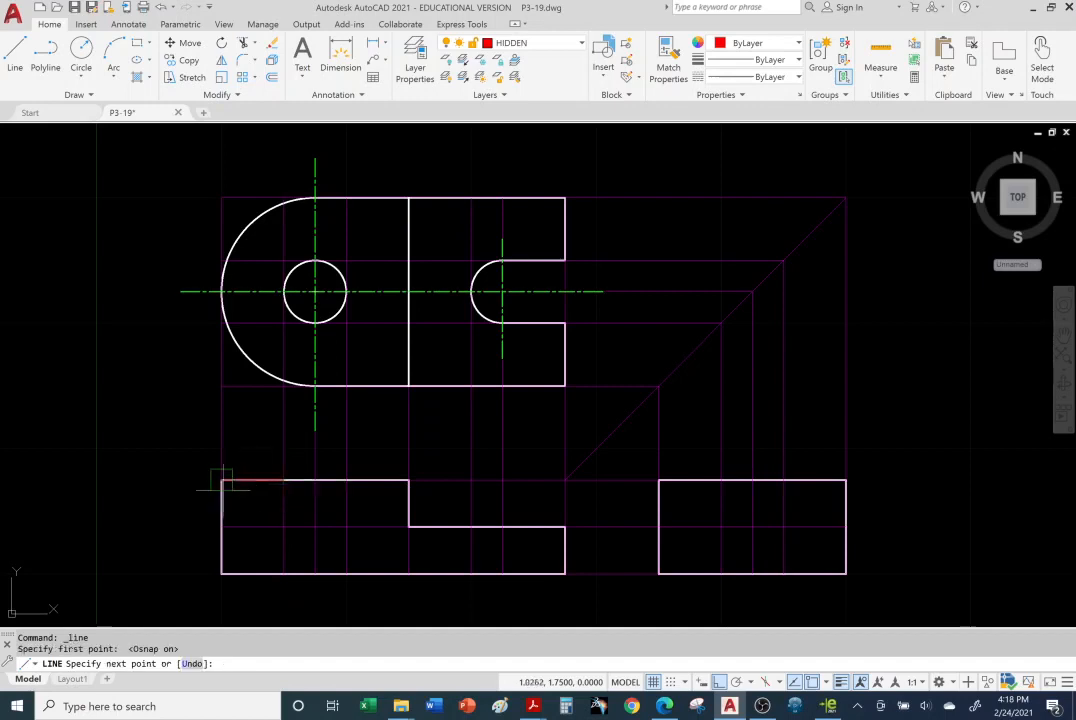
pyautogui.click(284, 573)
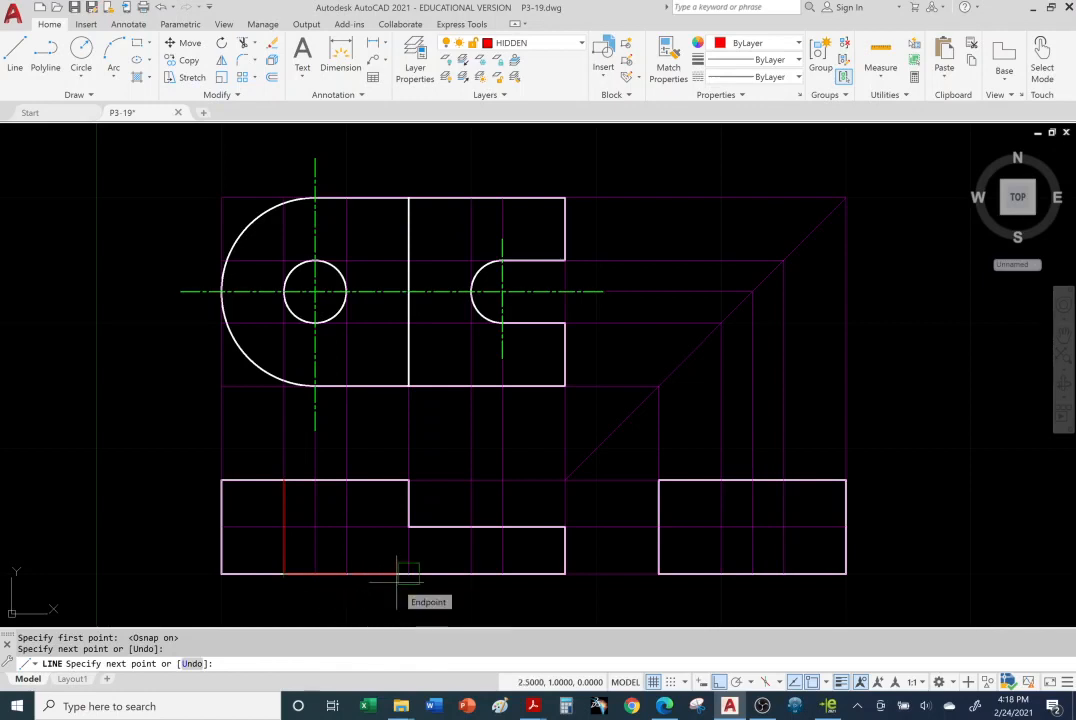
pyautogui.press('Escape')
pyautogui.press('Escape')
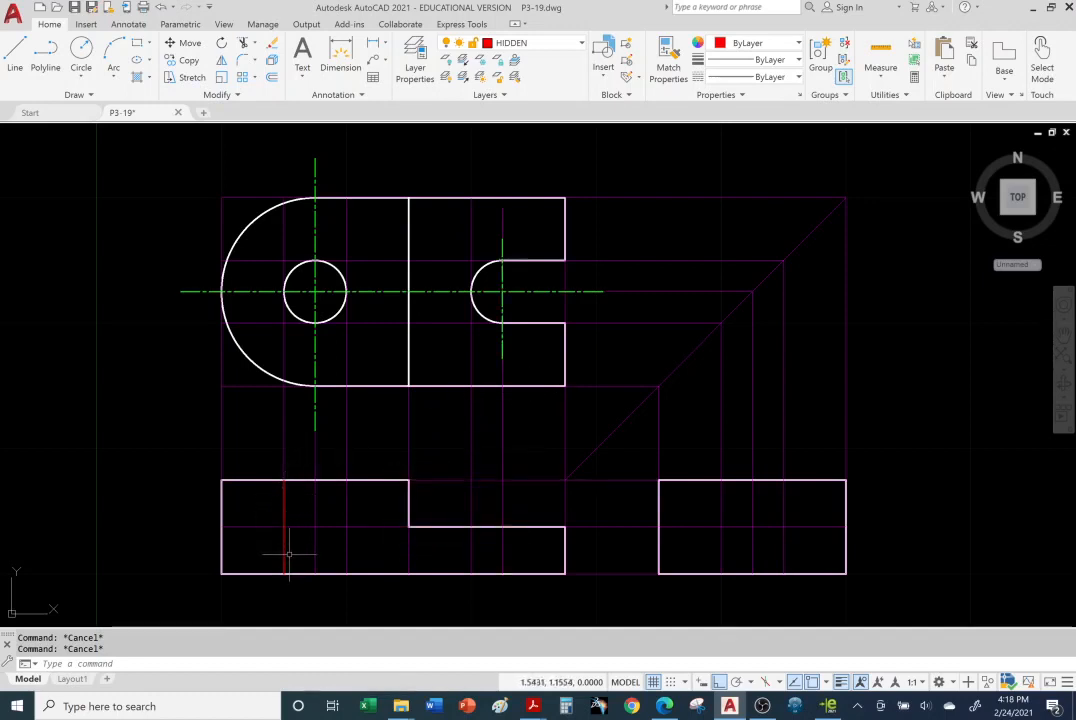
# Draw the hole's right edge as a vertical hidden line from the front view's upper edge to its bottom edge.
pyautogui.click(16, 57)
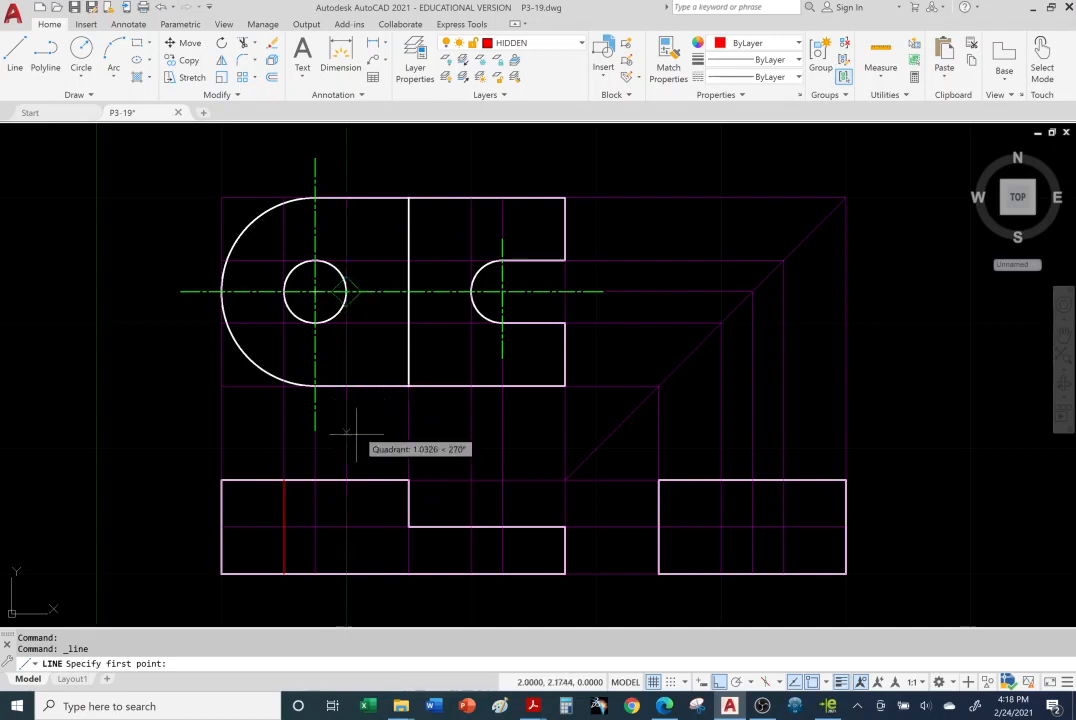
pyautogui.click(346, 480)
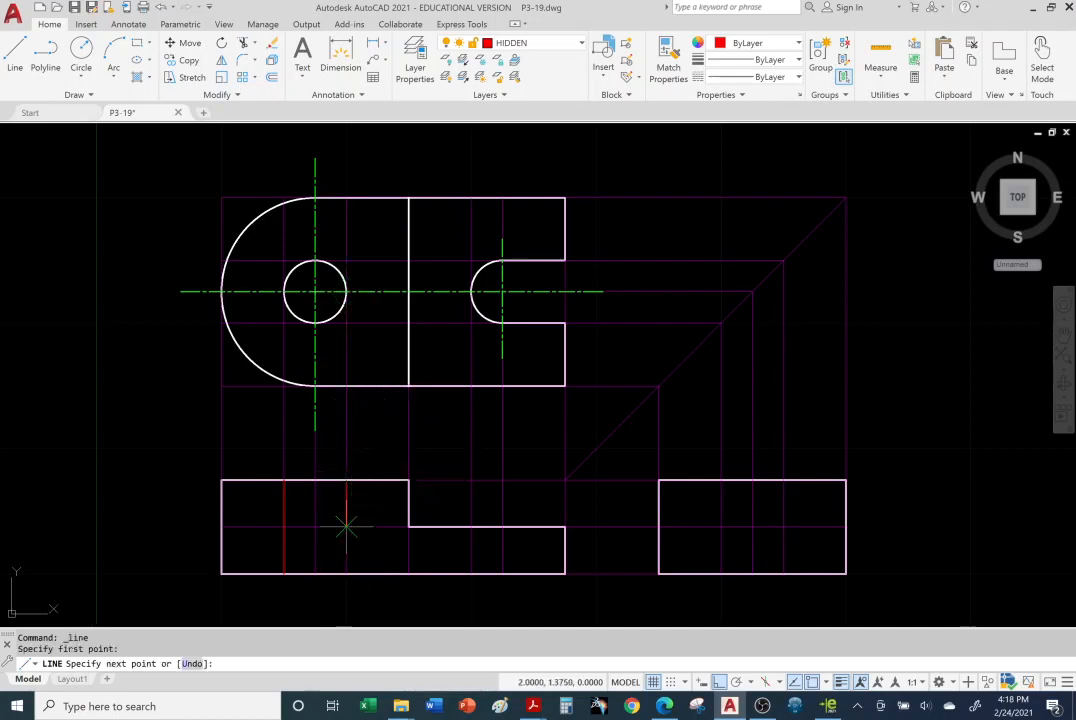
pyautogui.click(346, 573)
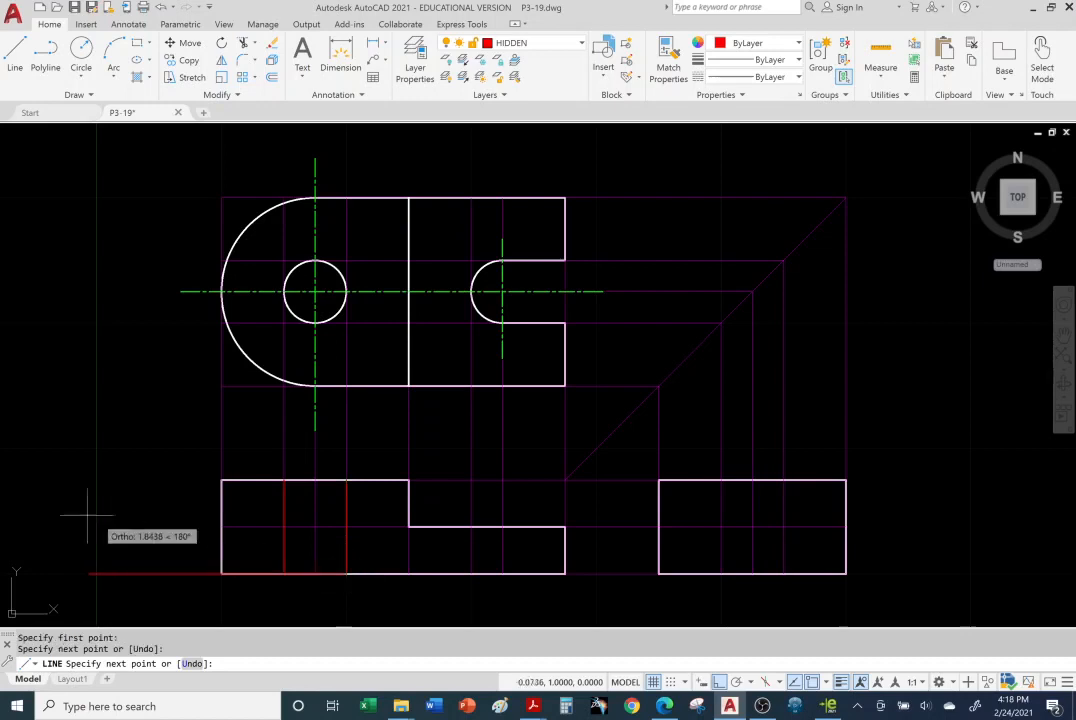
pyautogui.press('Escape')
pyautogui.press('Escape')
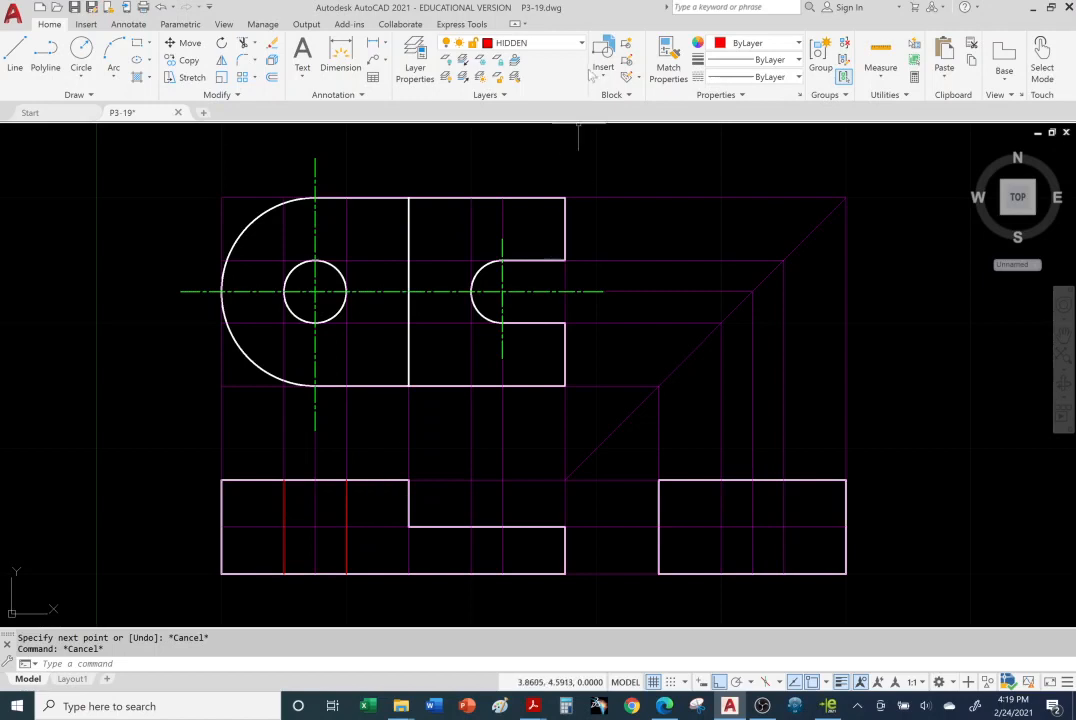
# On the CENTER layer, draw the hole's vertical centerline through the front view, extending past its upper and lower edges.
pyautogui.click(495, 43)
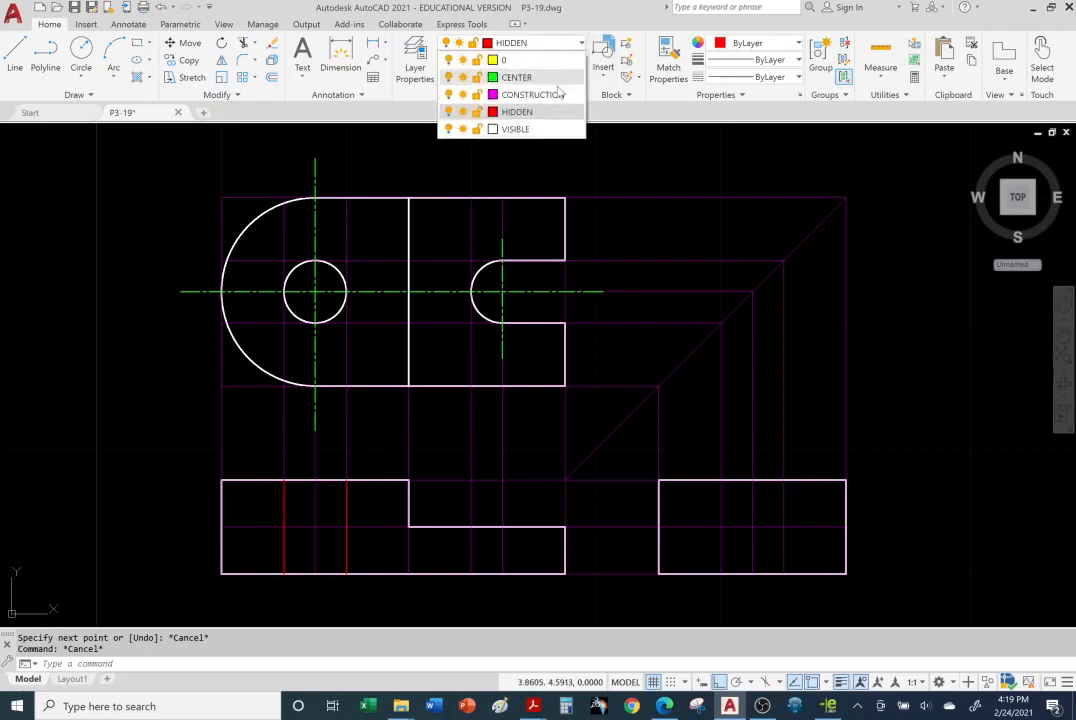
pyautogui.click(560, 82)
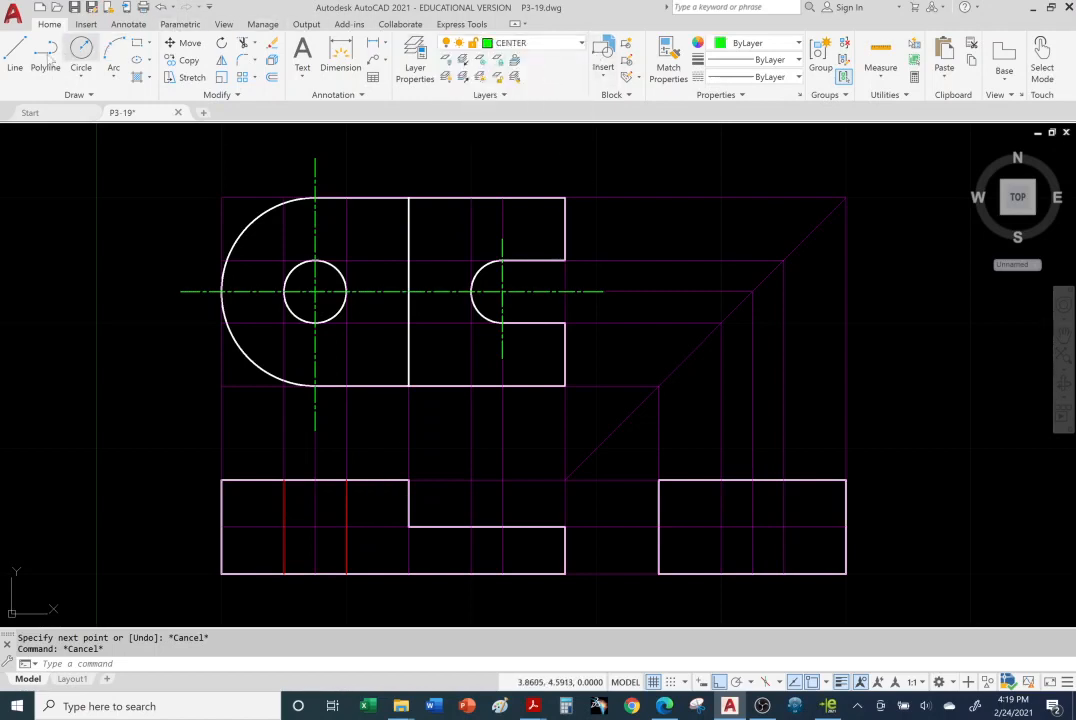
pyautogui.click(14, 60)
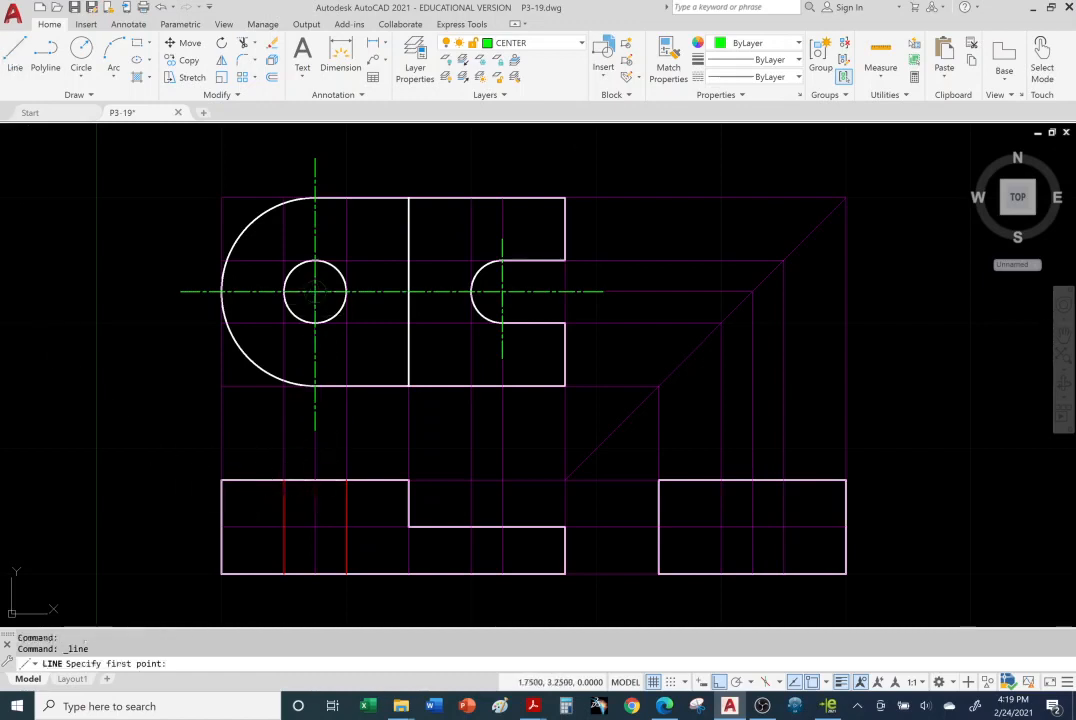
pyautogui.click(315, 455)
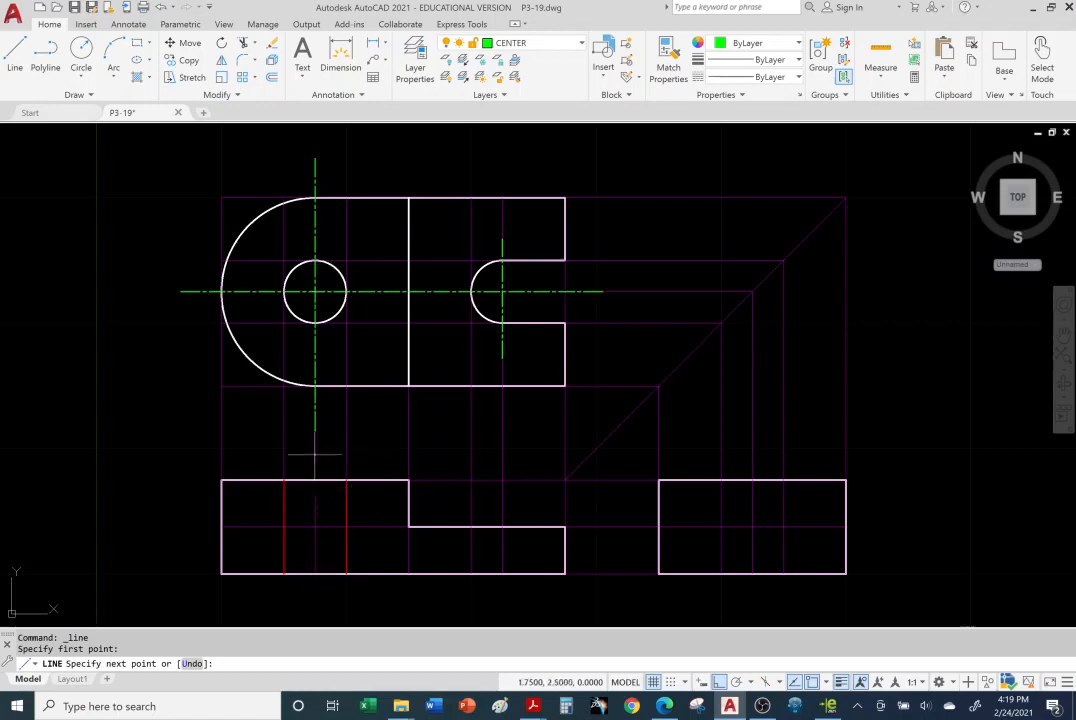
pyautogui.click(315, 600)
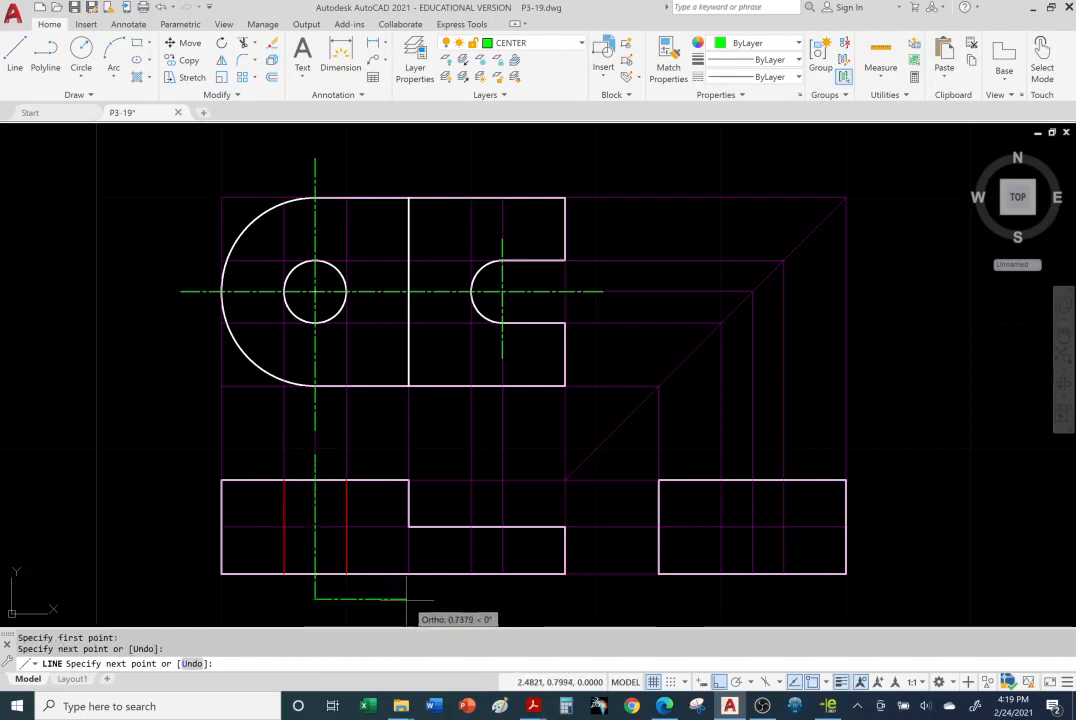
pyautogui.press('Escape')
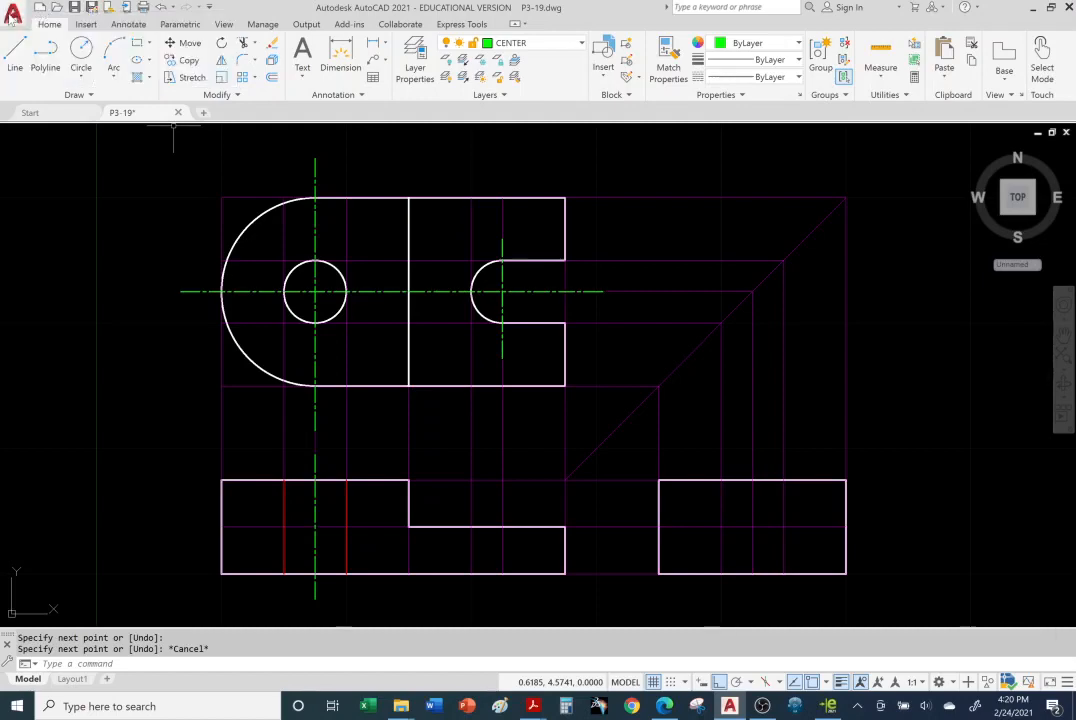
# Save a copy of the drawing under the file name P3-19-JU.
pyautogui.click(13, 13)
pyautogui.moveTo(43, 197)
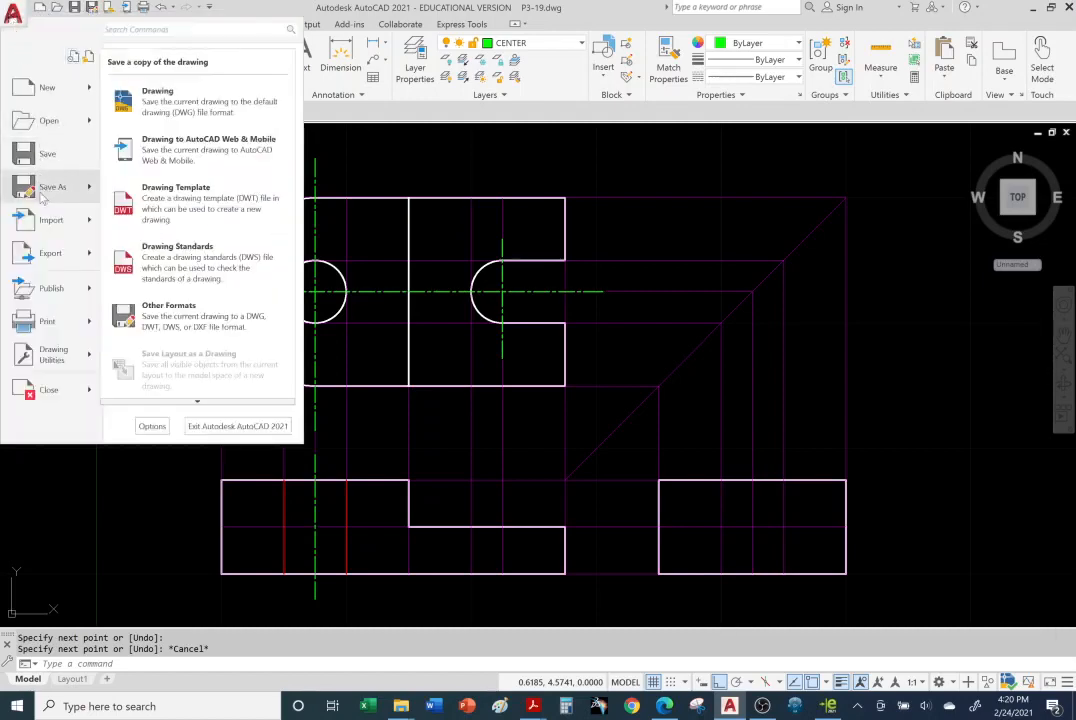
pyautogui.click(47, 188)
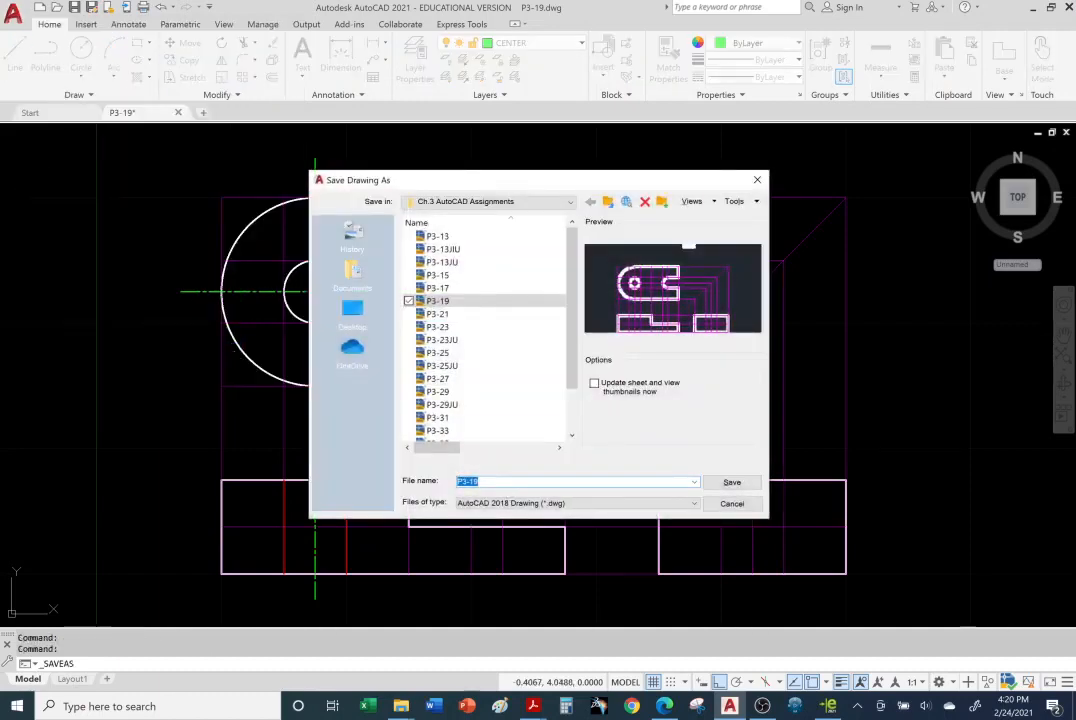
pyautogui.click(486, 482)
pyautogui.write('JU')
pyautogui.click(737, 491)
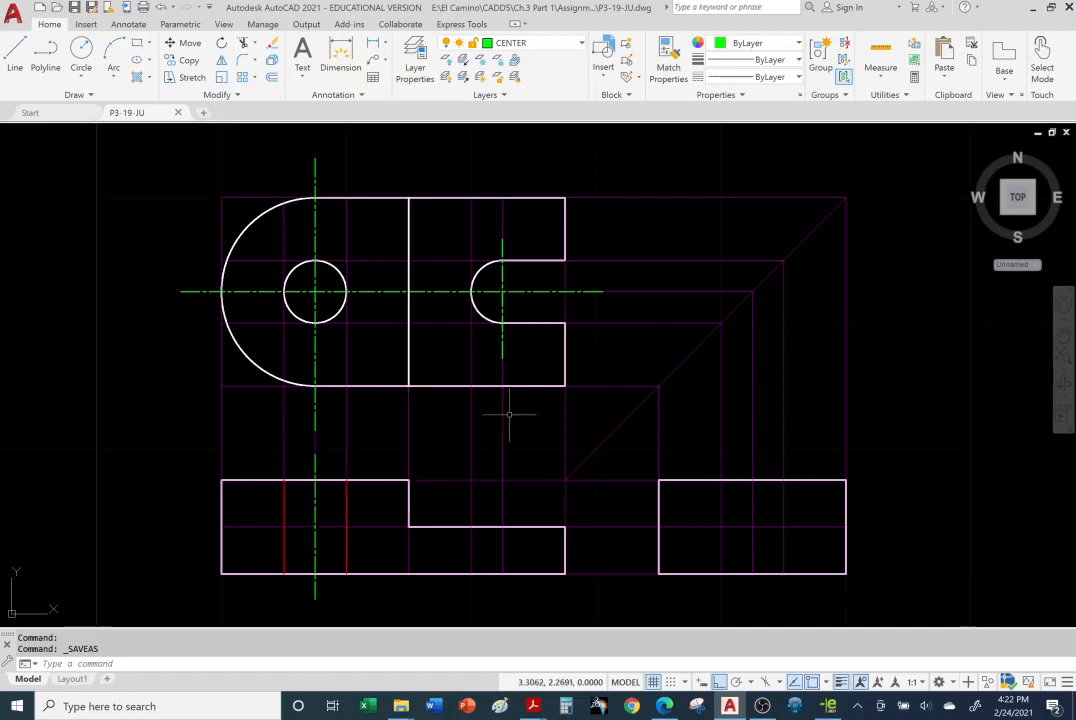
# Switch to Adobe Acrobat Reader and read the slide on turning off, freezing and locking layers.
pyautogui.moveTo(536, 708)
pyautogui.click(505, 640)
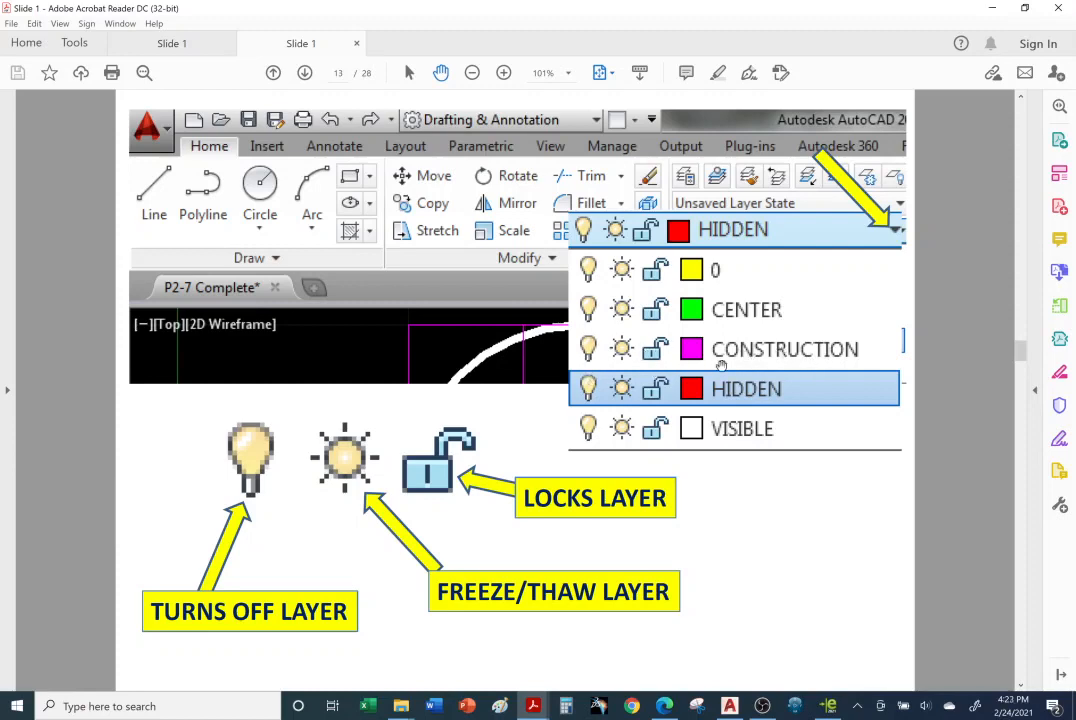
# Switch to AutoCAD and turn off the CONSTRUCTION layer to hide the construction lines.
pyautogui.click(730, 706)
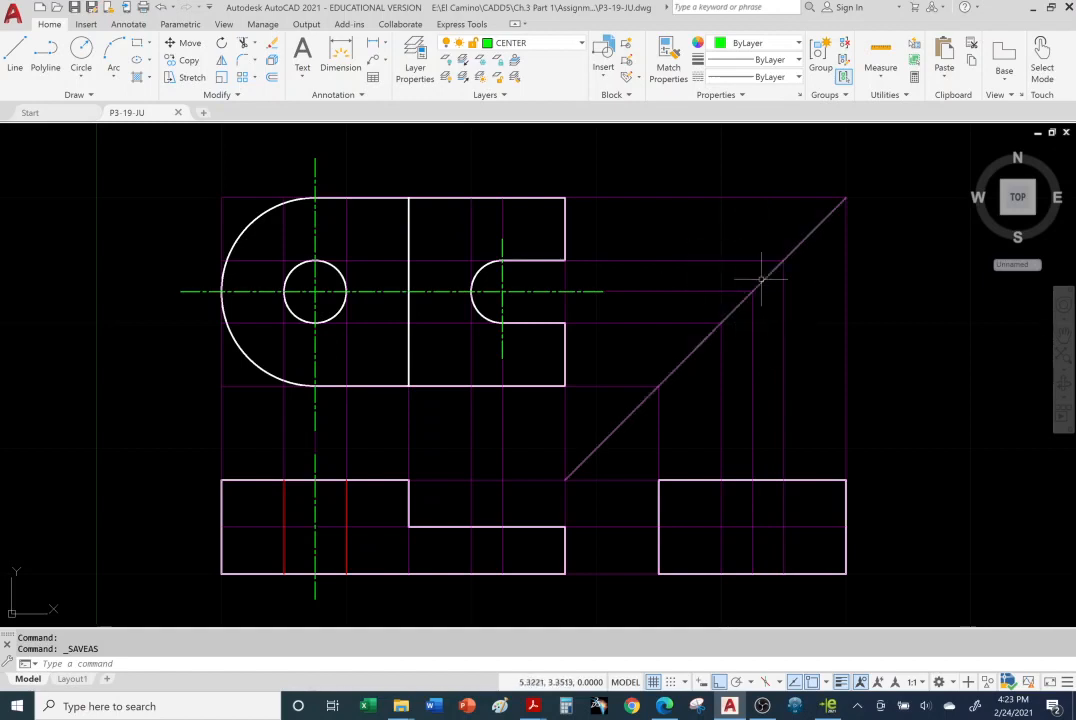
pyautogui.click(582, 44)
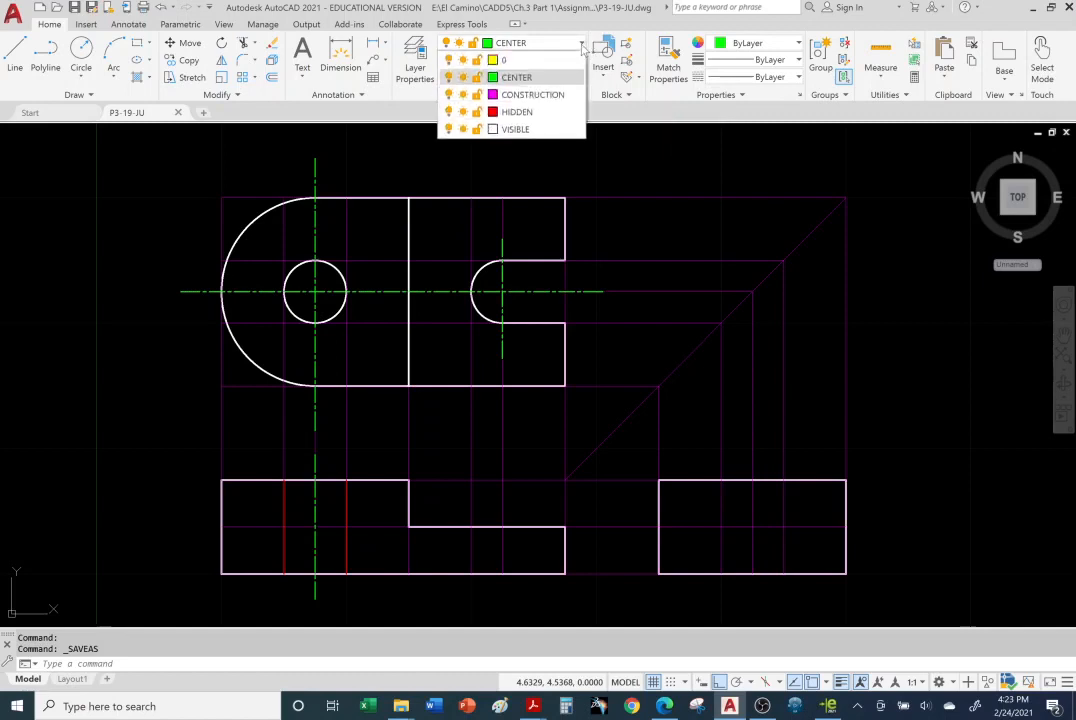
pyautogui.click(448, 94)
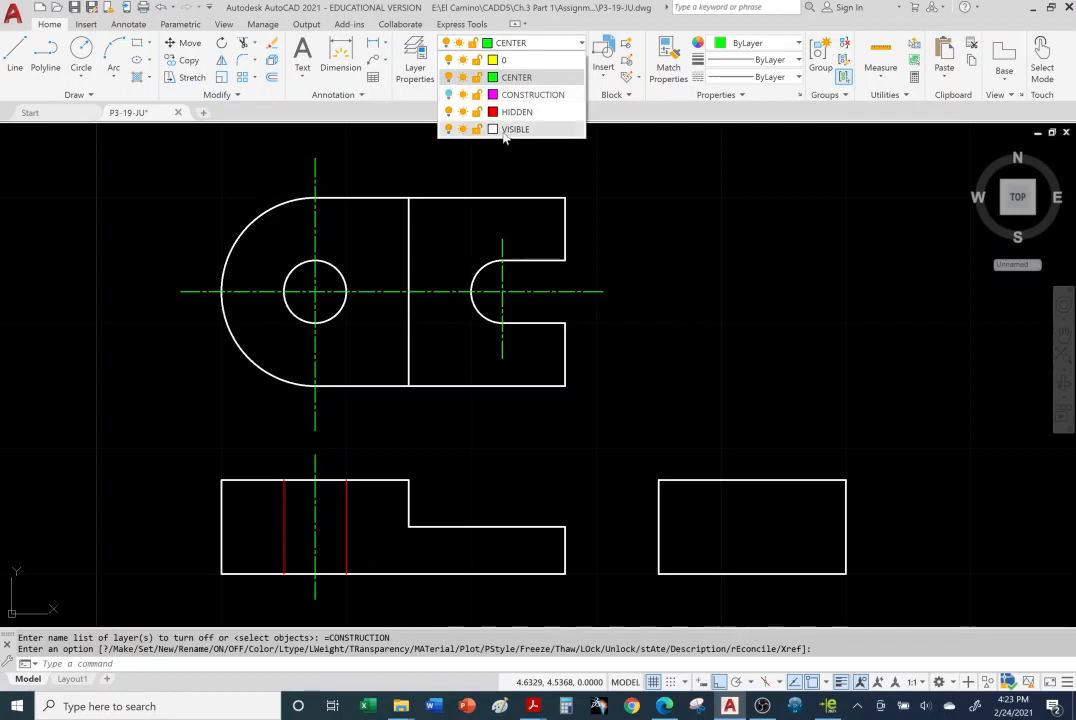
# Turn the VISIBLE layer off and back on, and lock it.
pyautogui.click(449, 129)
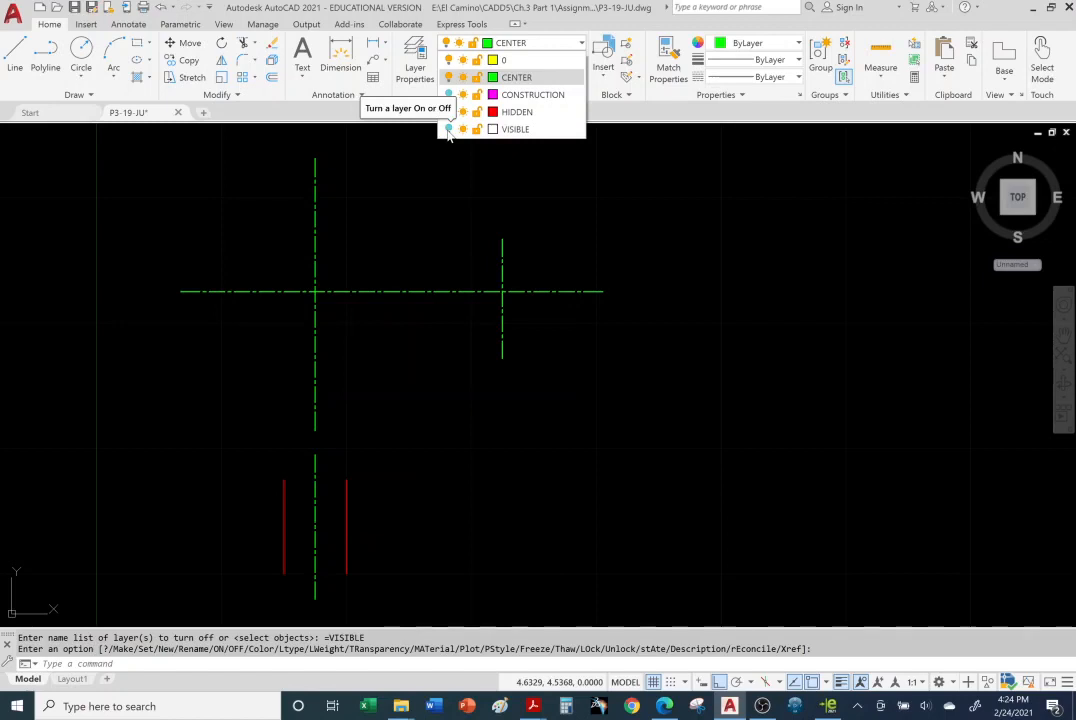
pyautogui.click(449, 130)
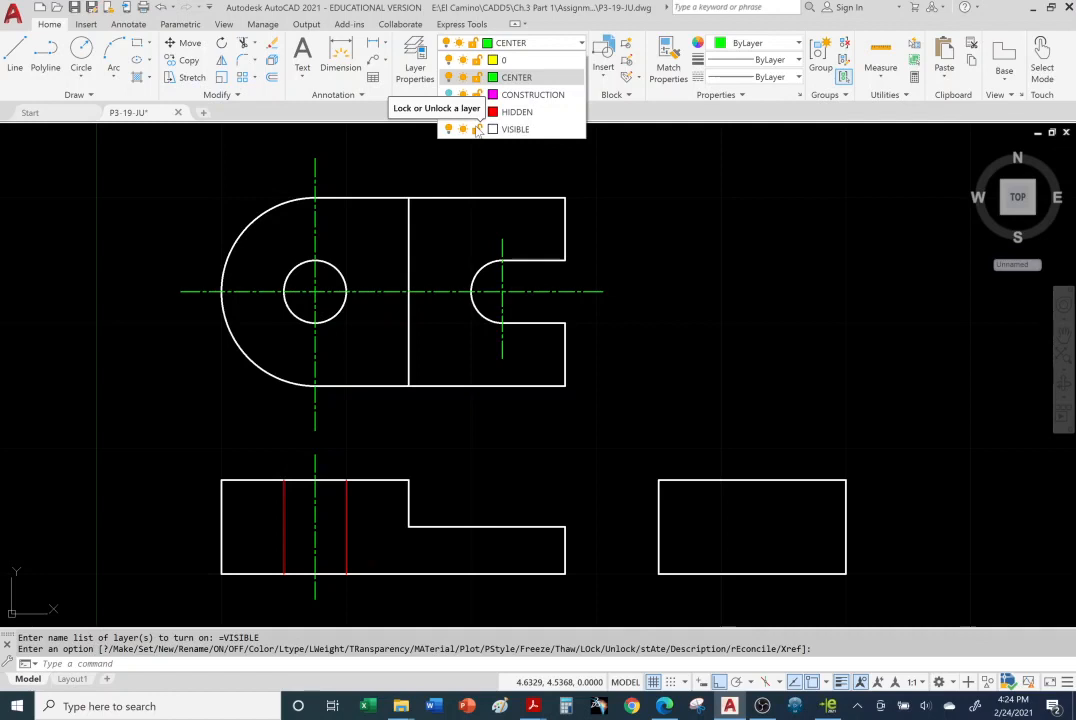
pyautogui.click(478, 130)
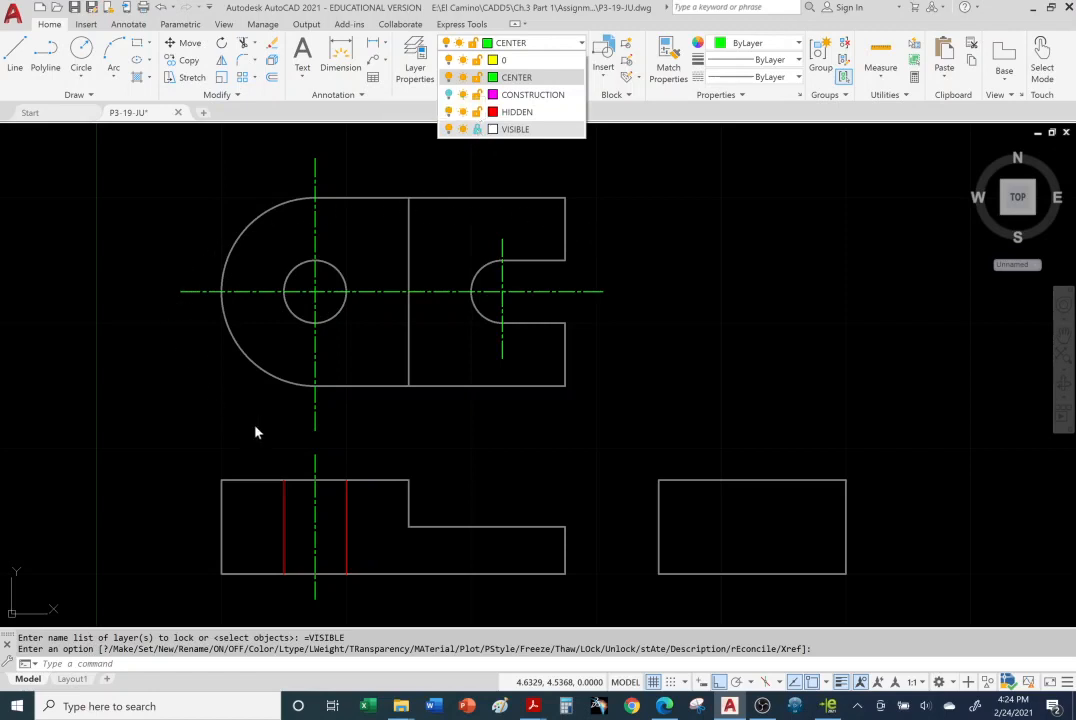
pyautogui.click(702, 360)
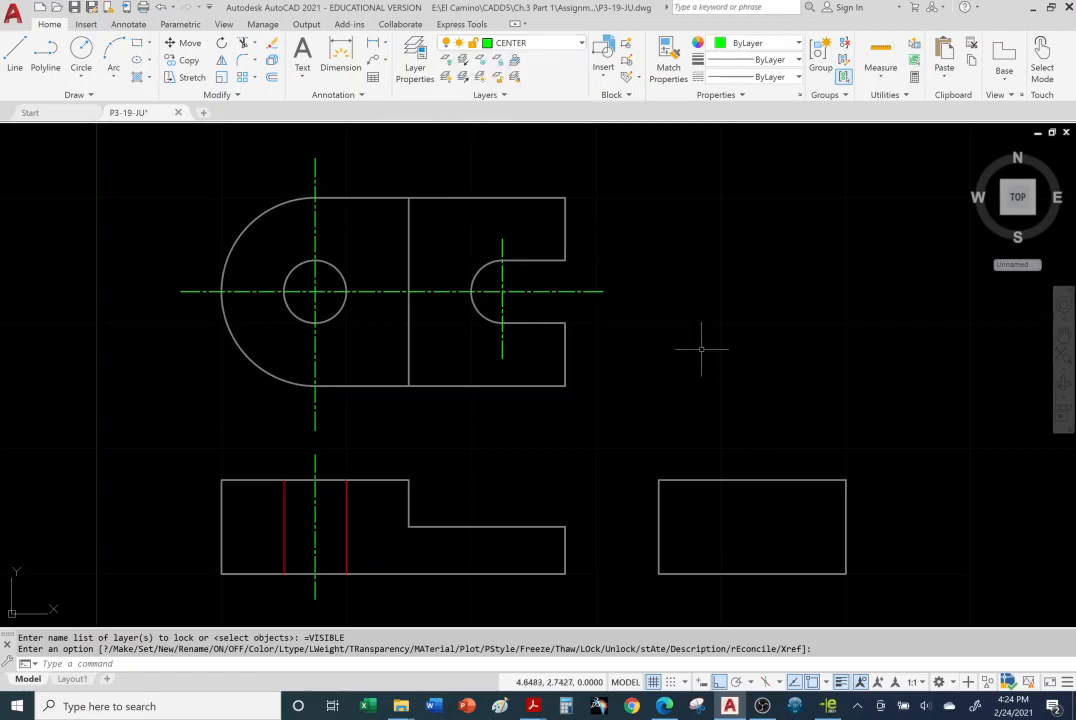
# Try to erase the visible edges meeting at the top view's upper right corner while their layer is locked.
pyautogui.click(541, 198)
pyautogui.click(542, 199)
pyautogui.click(541, 191)
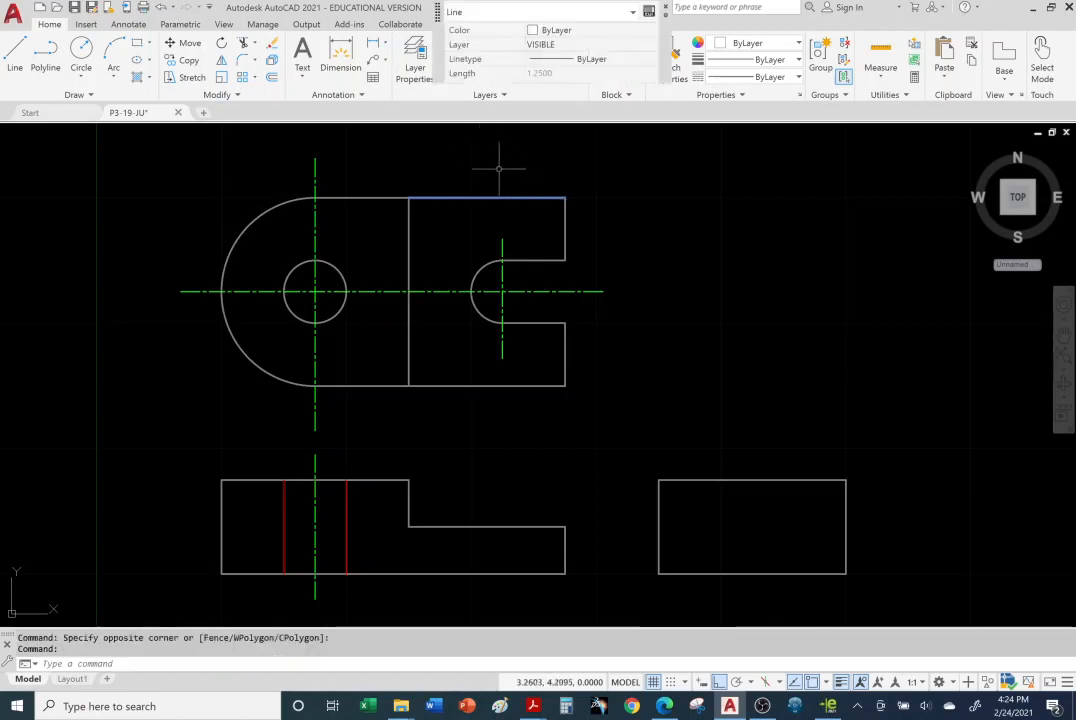
pyautogui.click(272, 43)
pyautogui.click(552, 222)
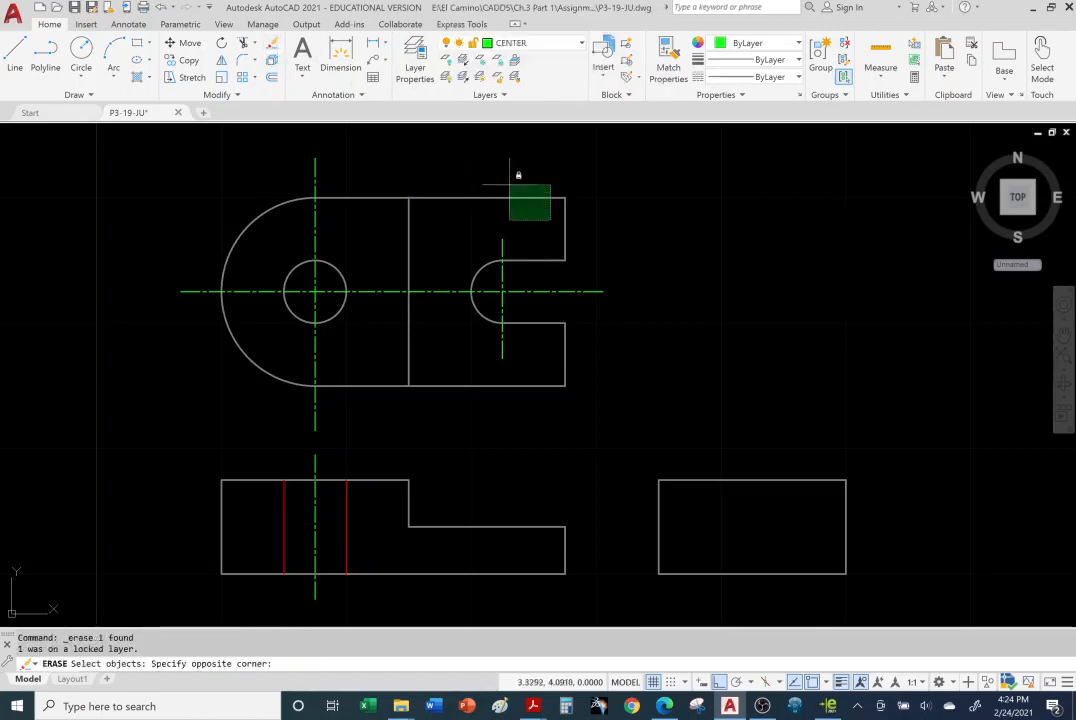
pyautogui.click(514, 173)
pyautogui.click(591, 209)
pyautogui.click(569, 187)
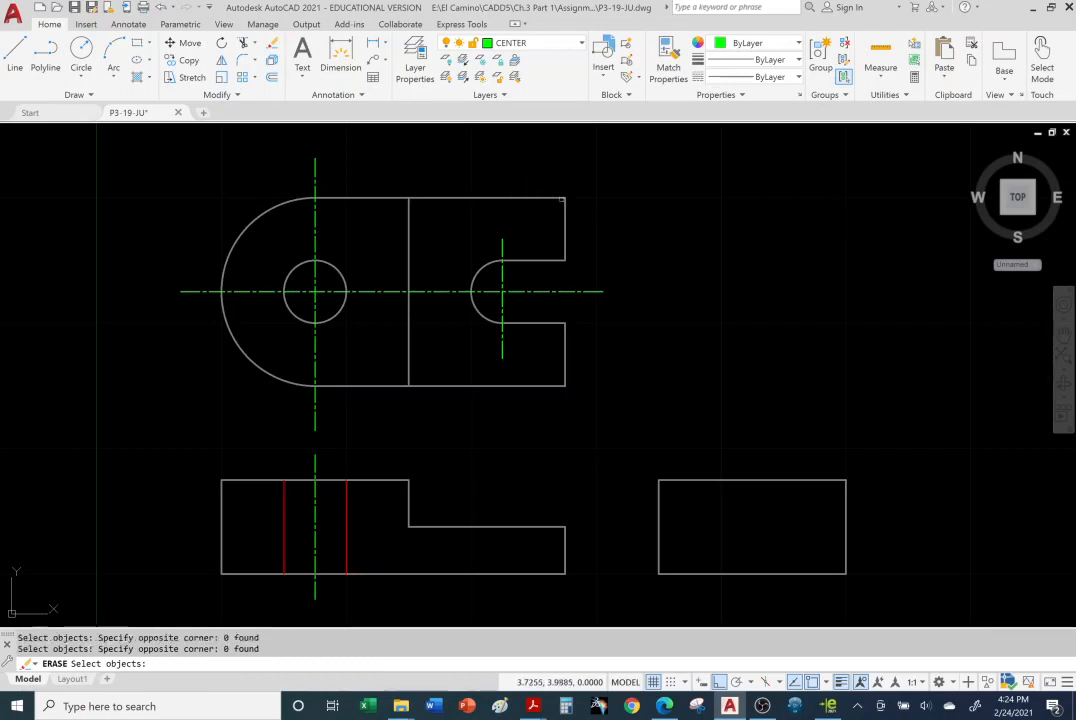
pyautogui.click(566, 203)
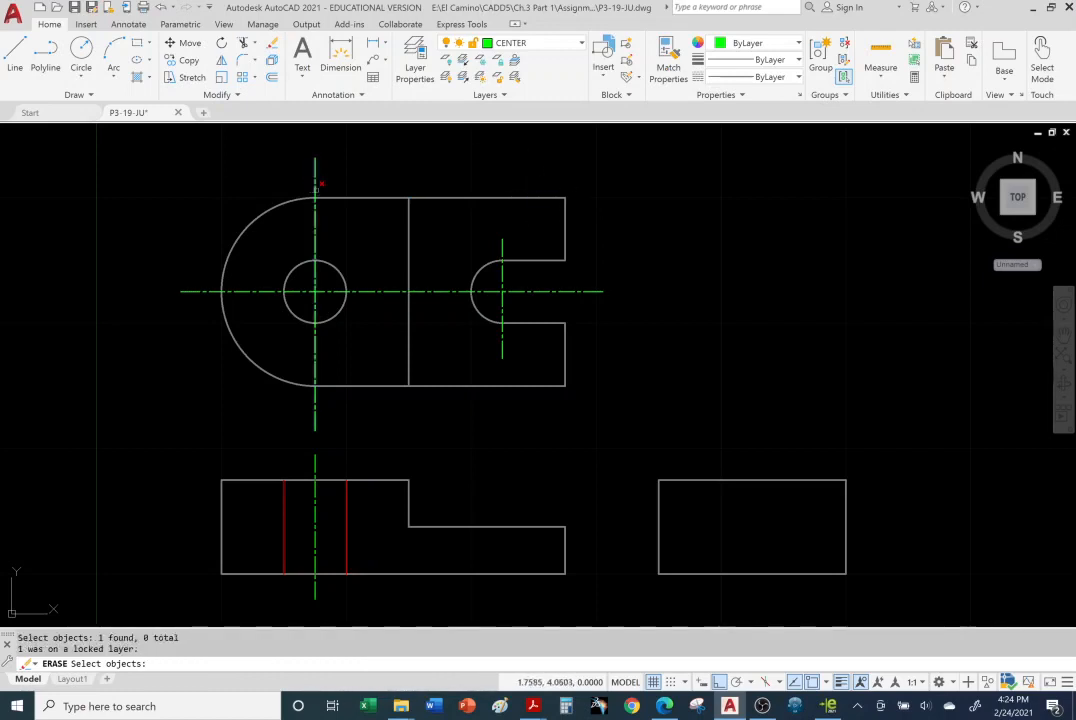
# Erase the hole's vertical centerline in the top view and undo the erasure.
pyautogui.click(315, 187)
pyautogui.press('Return')
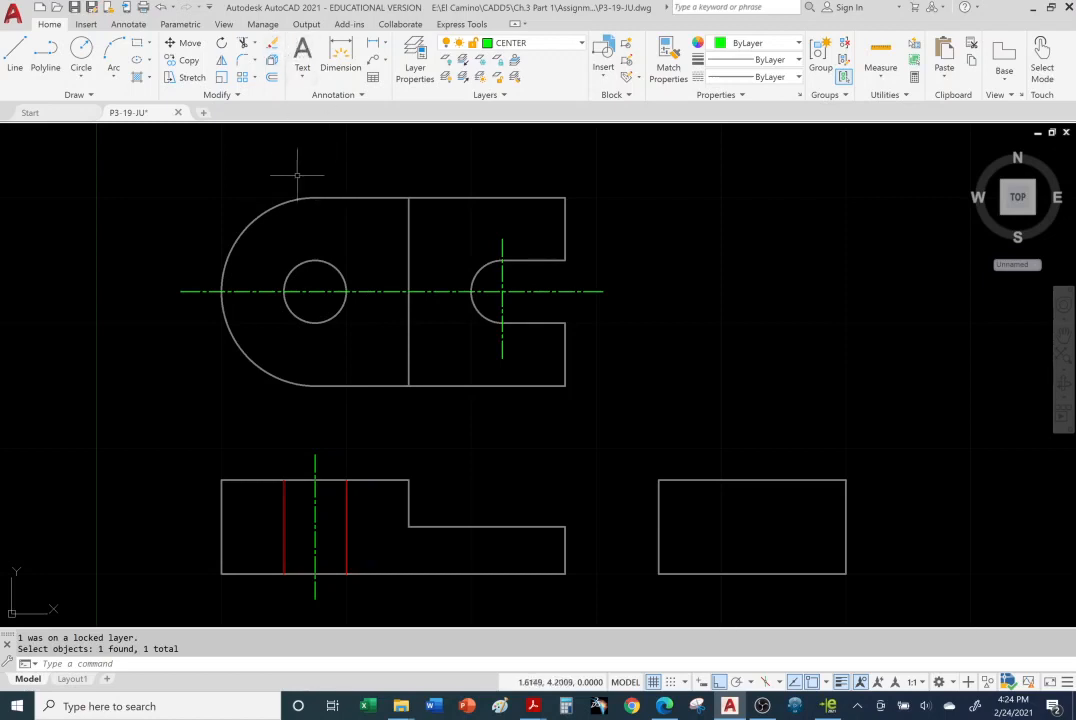
pyautogui.click(157, 7)
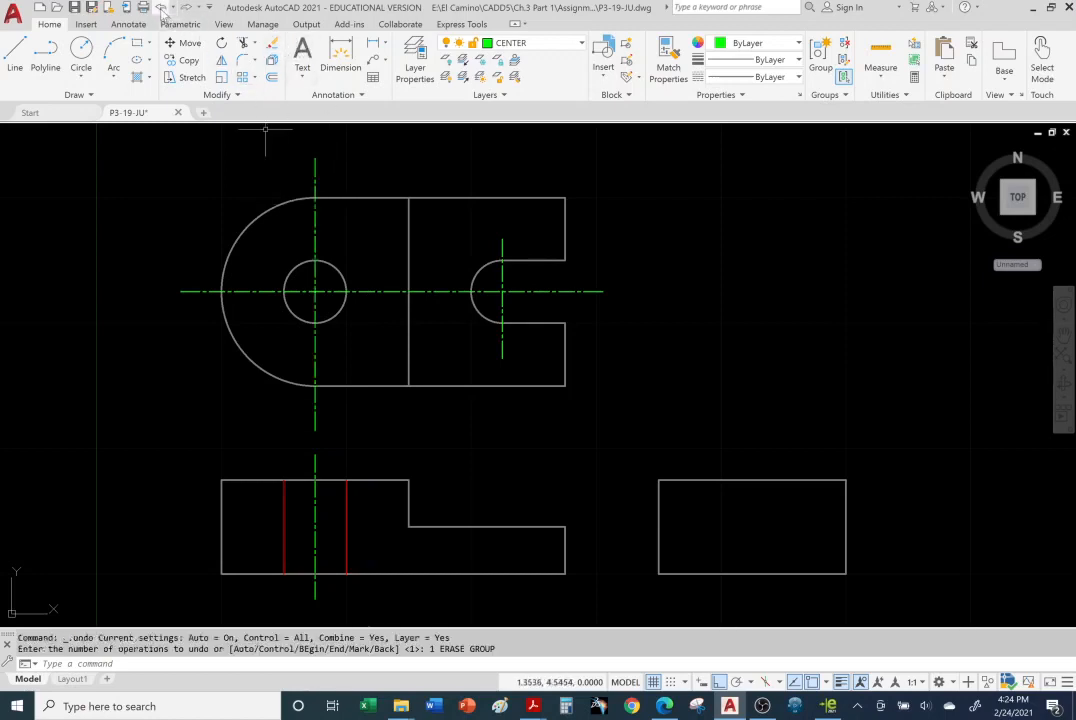
pyautogui.press('Escape')
pyautogui.press('Escape')
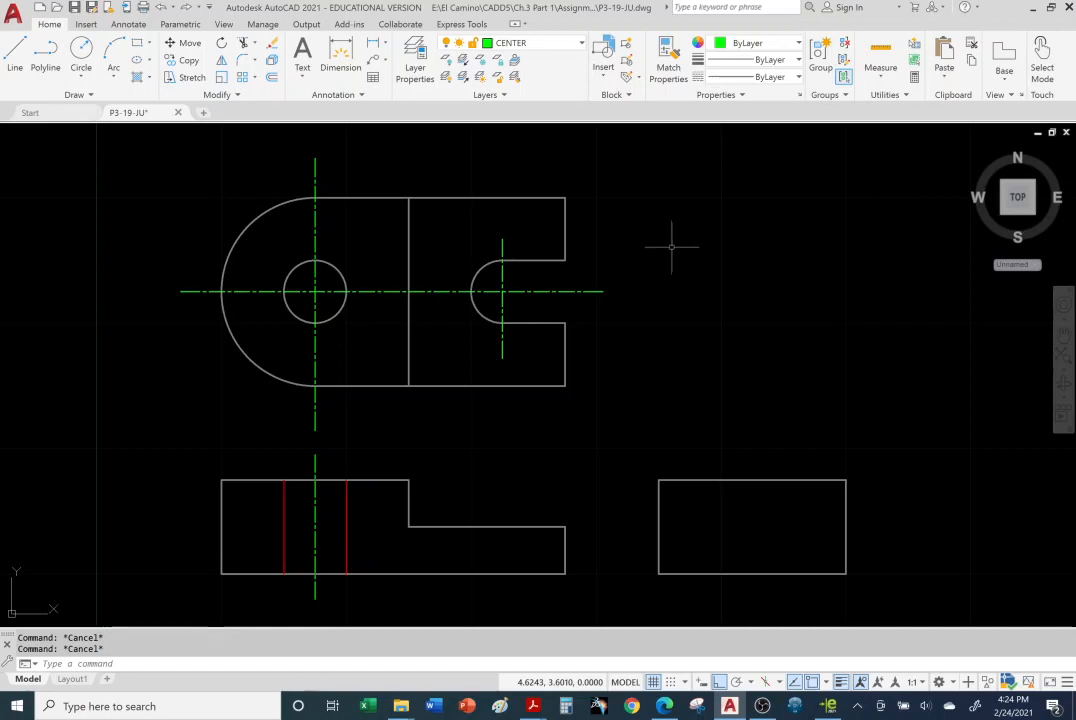
# Stretch the upper end of the top view's vertical hole centerline to the left and undo the stretch.
pyautogui.click(313, 177)
pyautogui.click(313, 158)
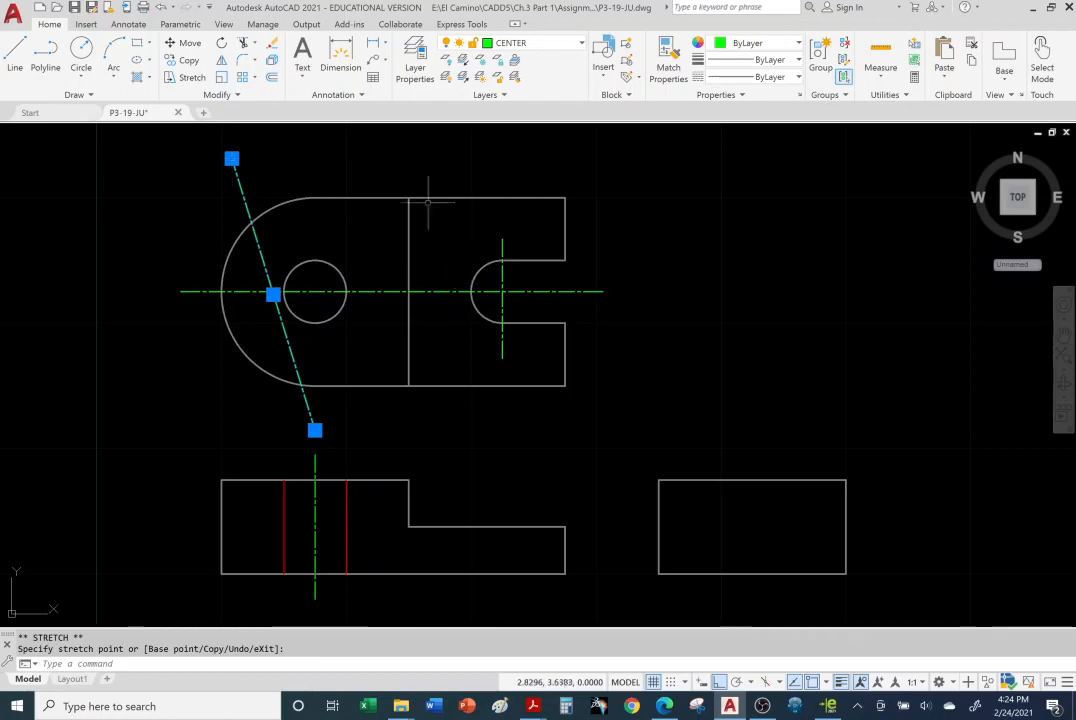
pyautogui.click(160, 7)
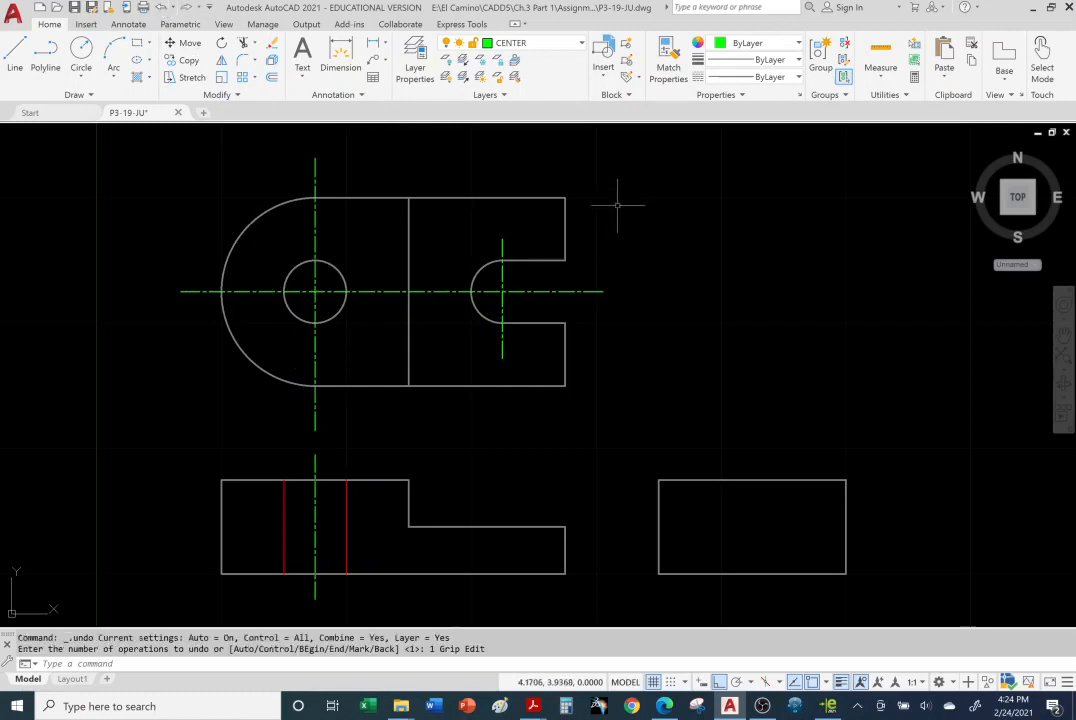
# Lock the CENTER layer and try to edit the hole's vertical centerline in the top view.
pyautogui.click(580, 45)
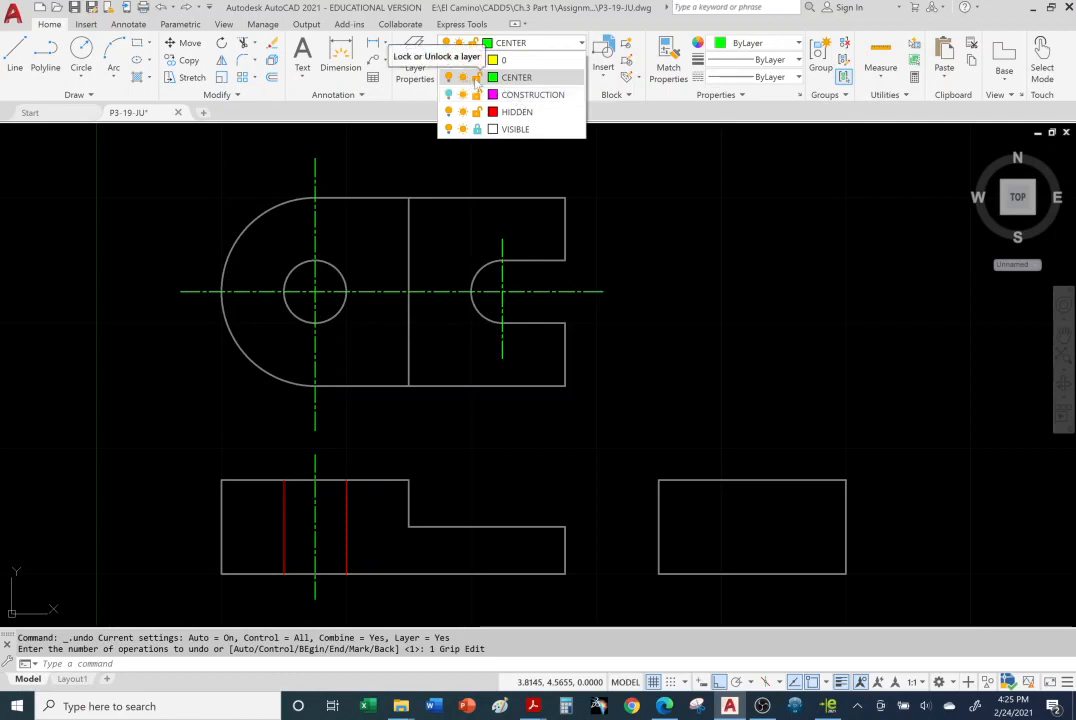
pyautogui.click(477, 78)
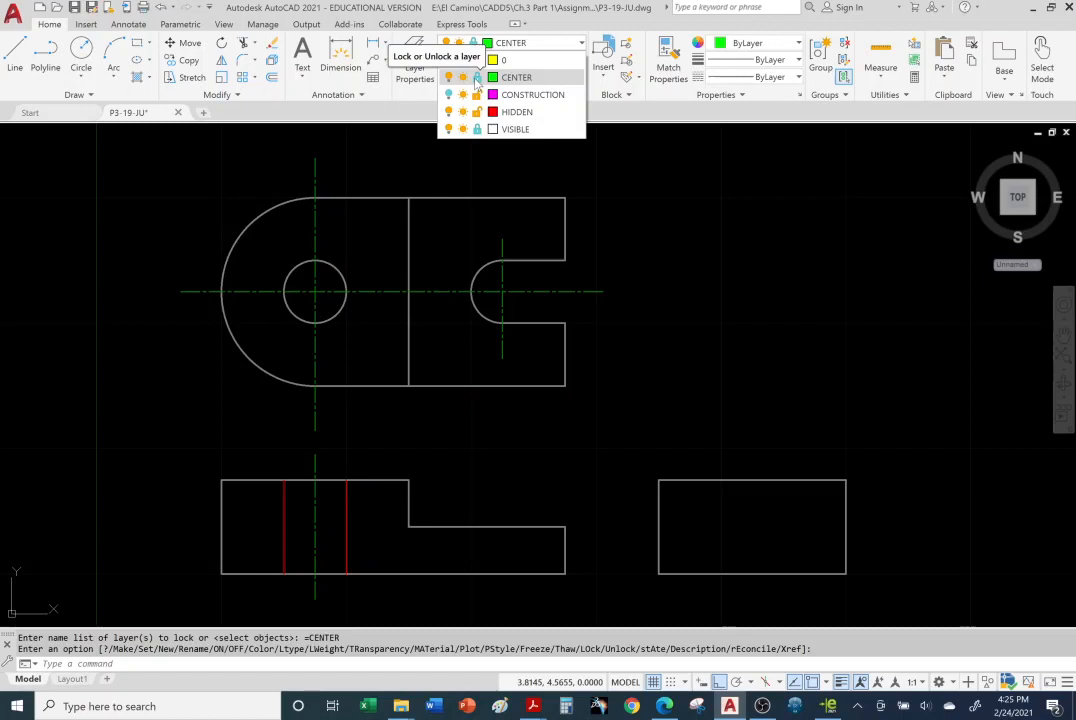
pyautogui.click(357, 177)
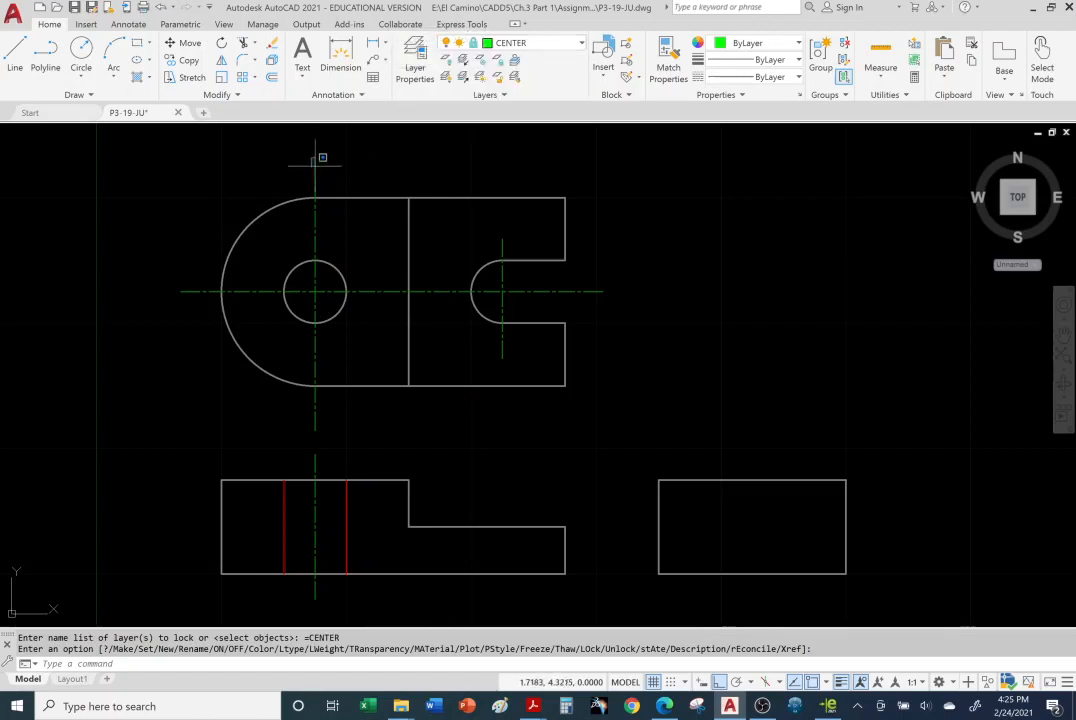
pyautogui.moveTo(299, 179)
pyautogui.mouseDown()
pyautogui.moveTo(335, 197)
pyautogui.moveTo(312, 168)
pyautogui.moveTo(312, 180)
pyautogui.mouseUp()
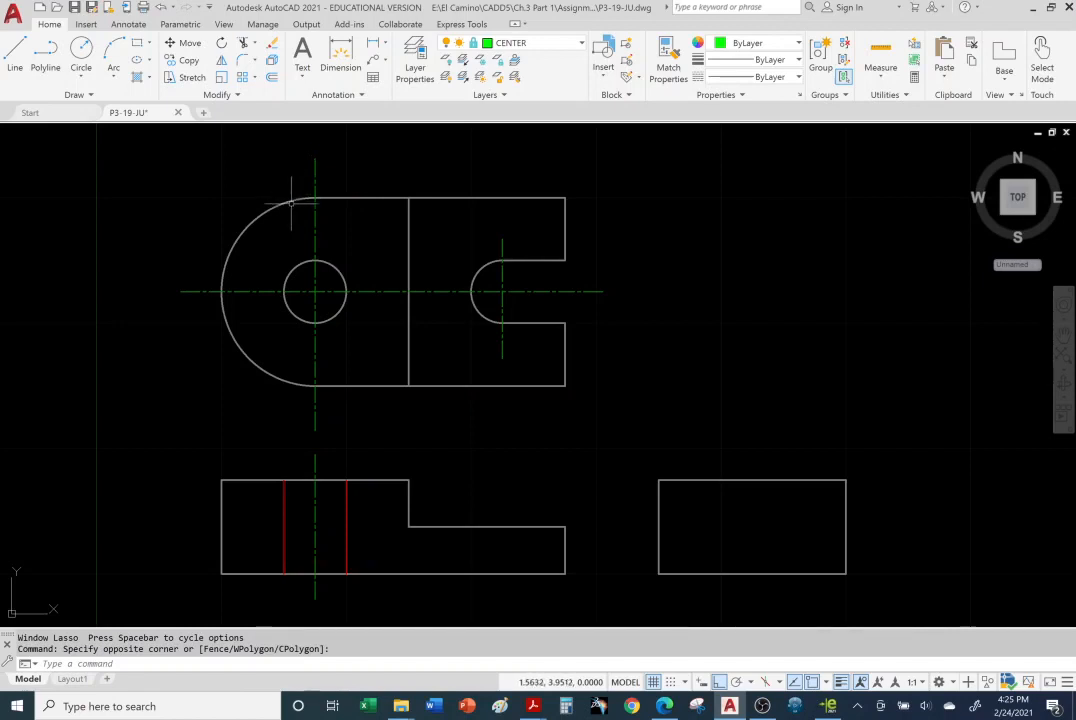
# Unlock the VISIBLE and CENTER layers.
pyautogui.click(581, 44)
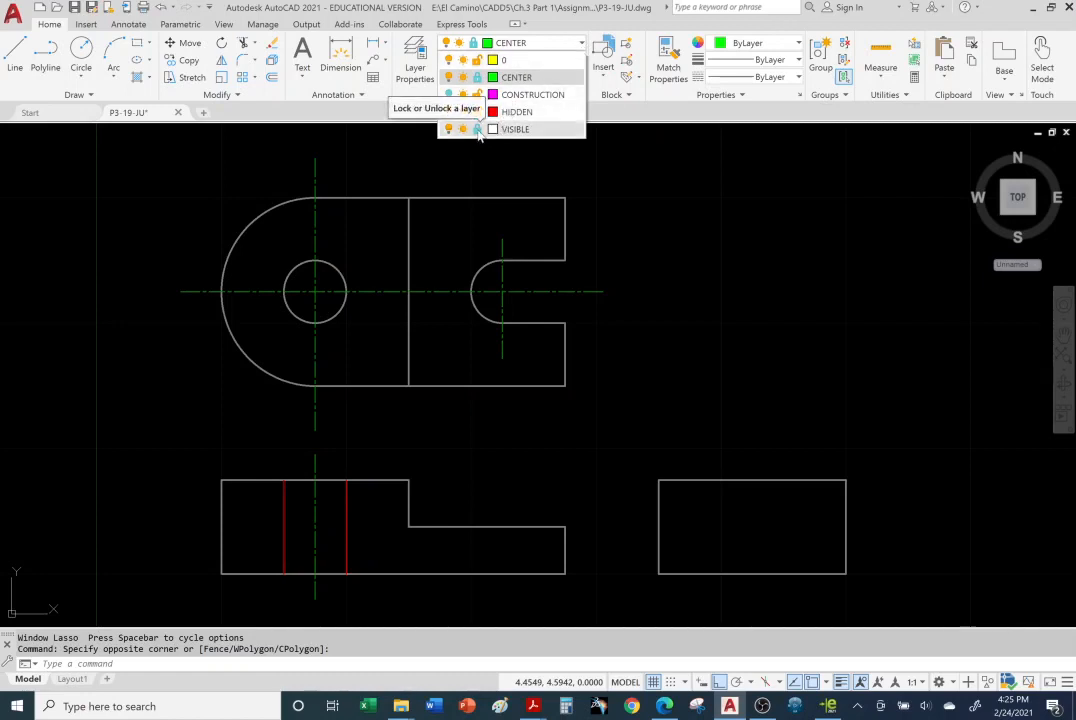
pyautogui.click(478, 129)
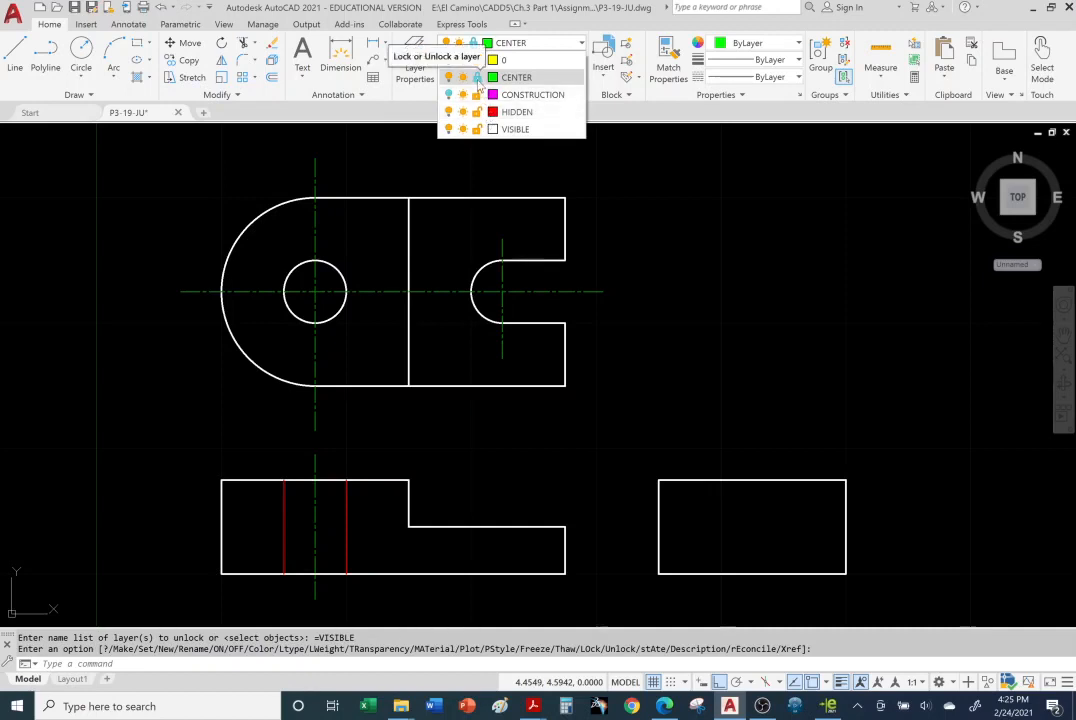
pyautogui.click(478, 77)
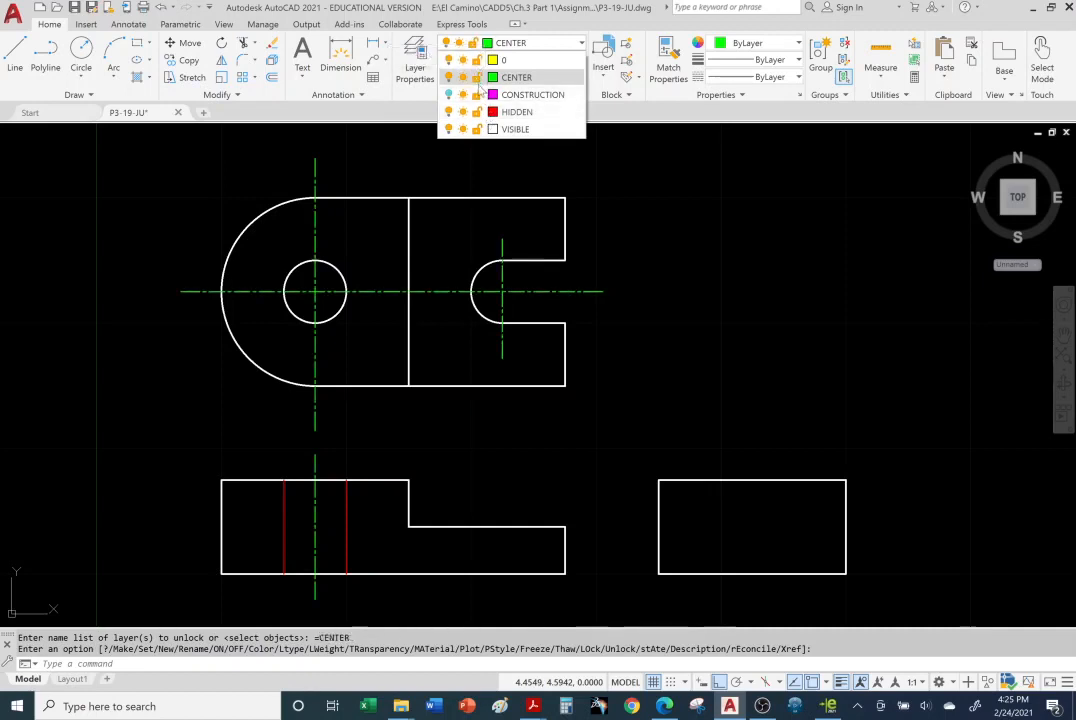
pyautogui.click(631, 212)
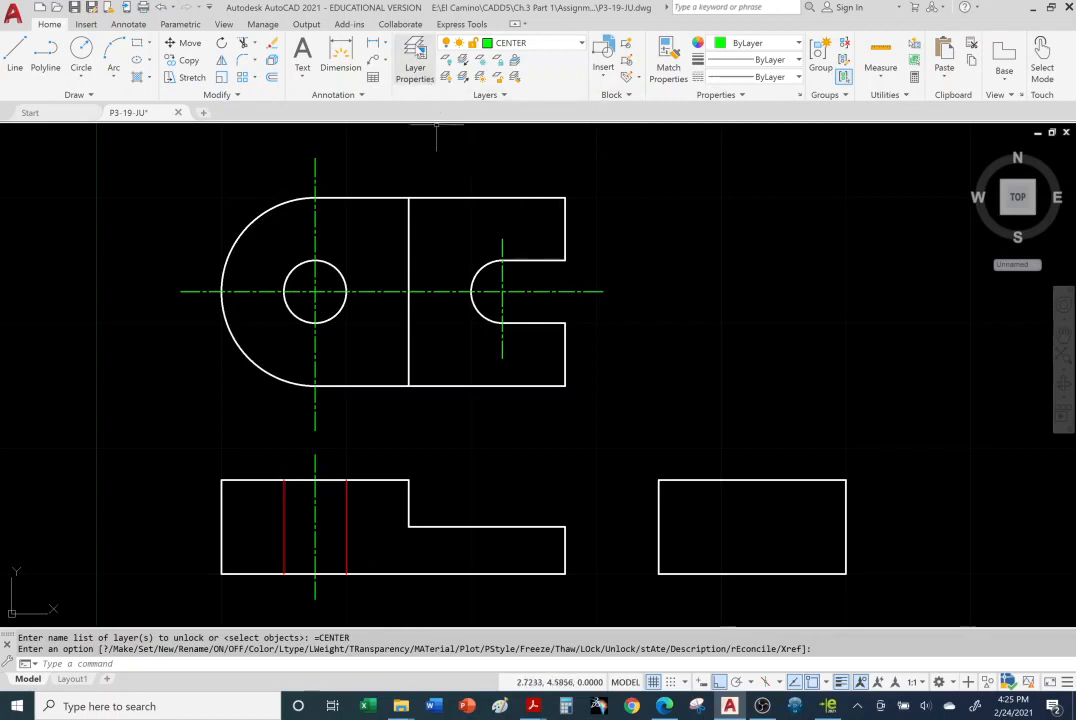
# Set the VISIBLE layer's lineweight to 1.00 mm in the layer properties.
pyautogui.click(418, 49)
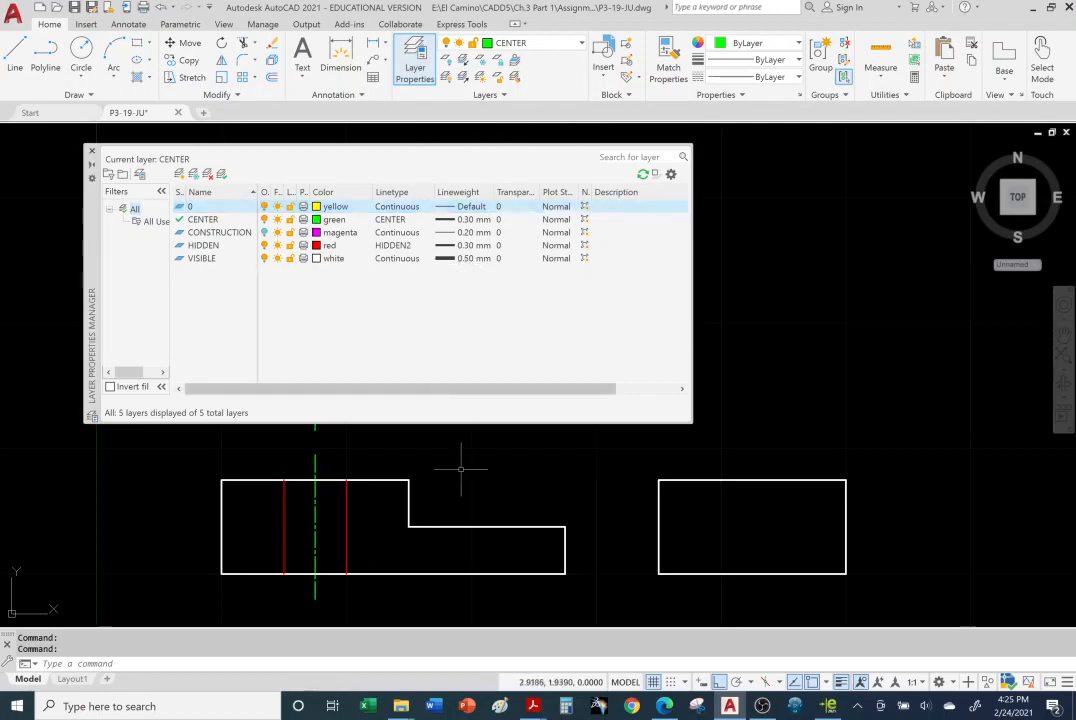
pyautogui.click(449, 259)
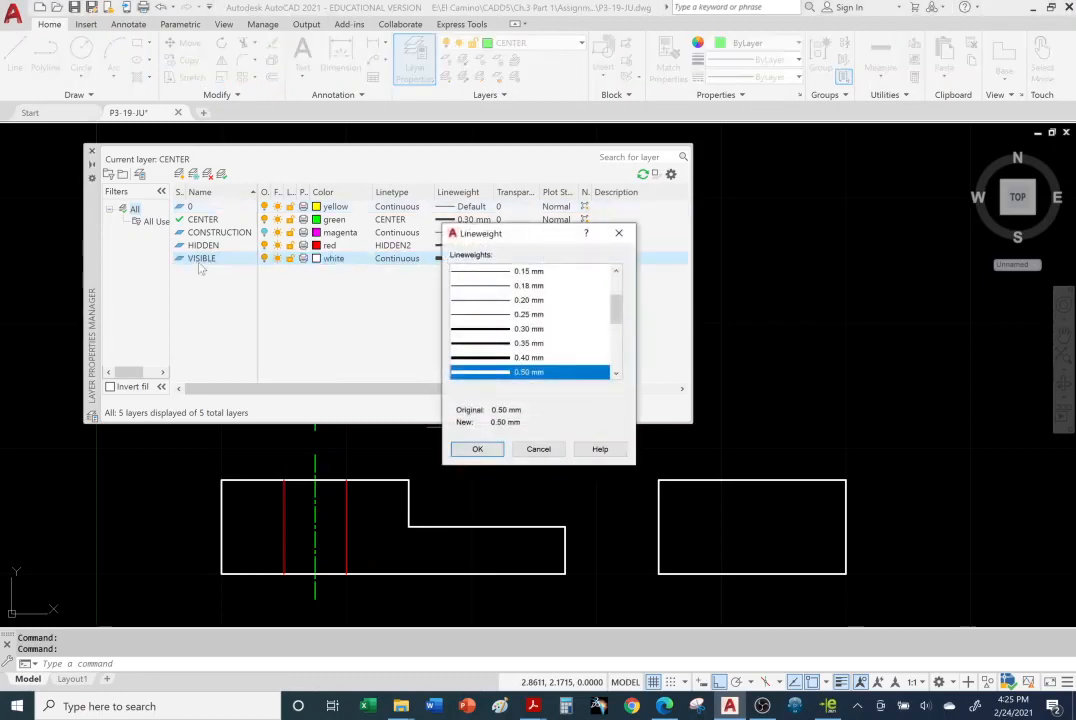
pyautogui.moveTo(503, 236); pyautogui.dragTo(588, 237)
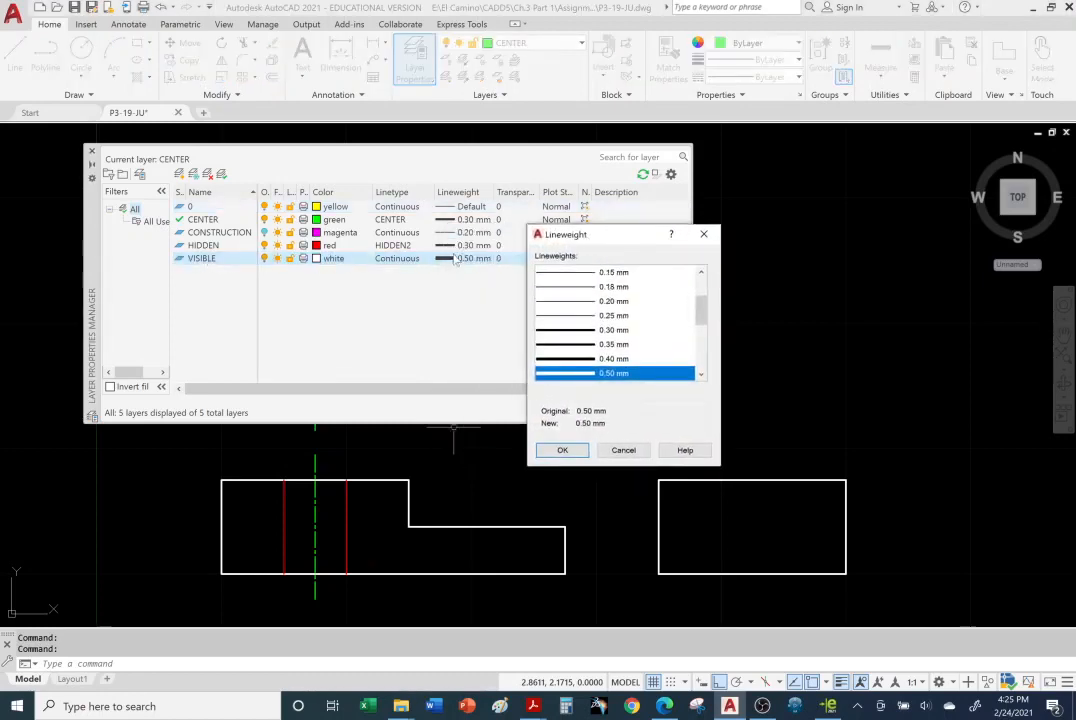
pyautogui.moveTo(701, 312); pyautogui.dragTo(699, 339)
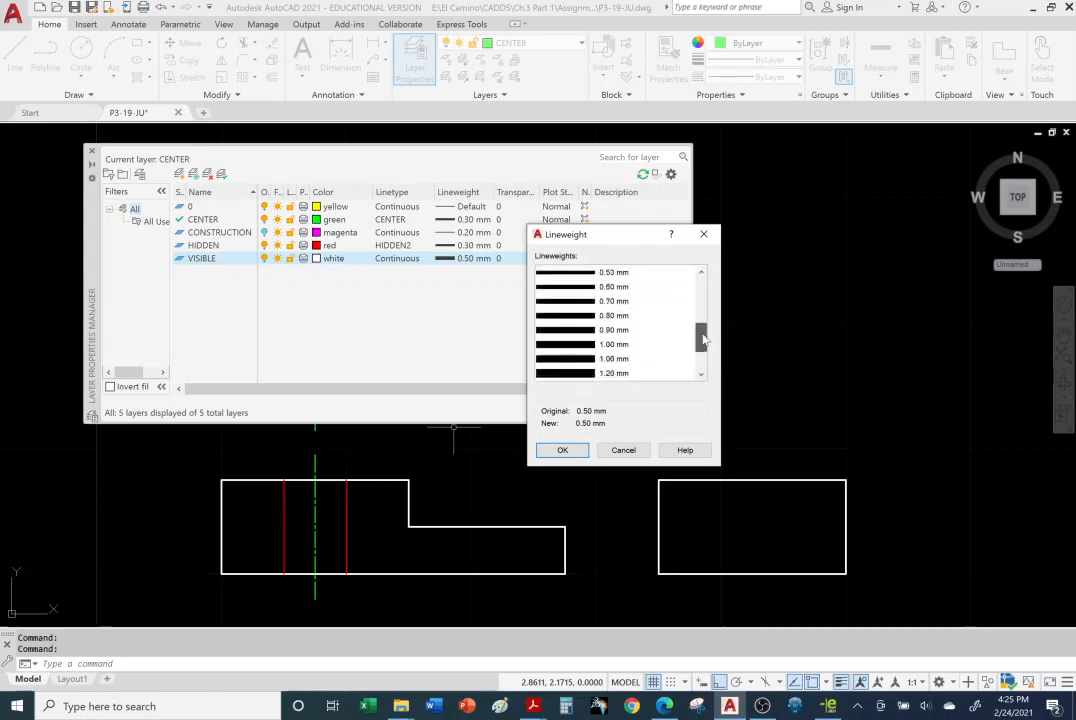
pyautogui.click(585, 345)
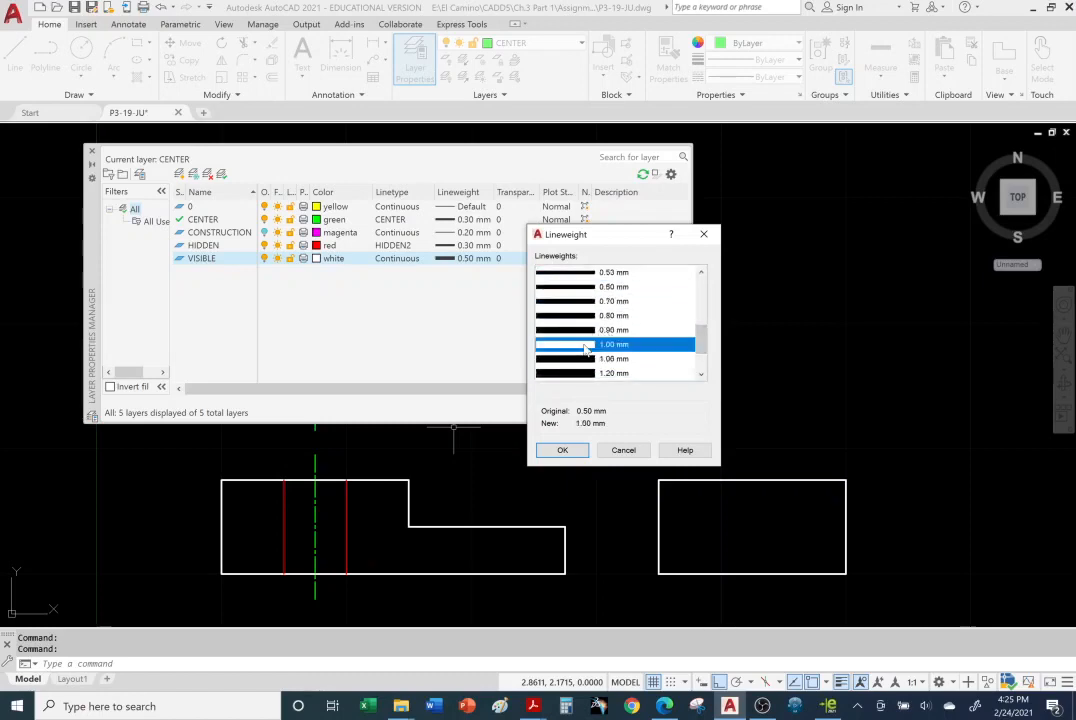
pyautogui.click(562, 451)
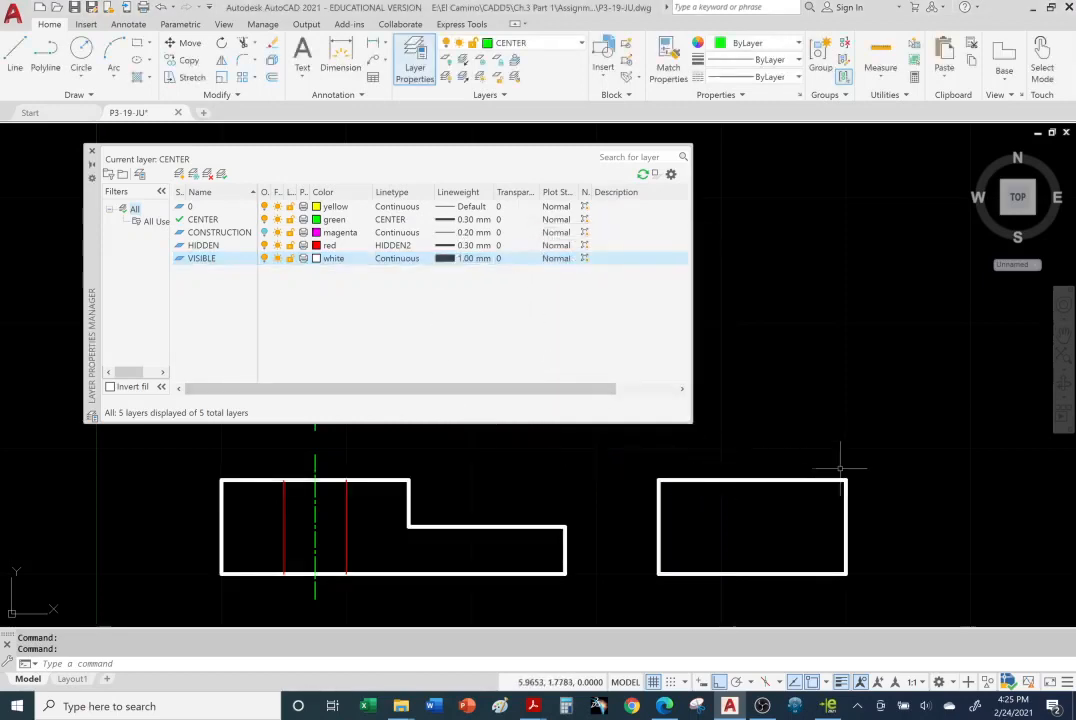
pyautogui.click(91, 151)
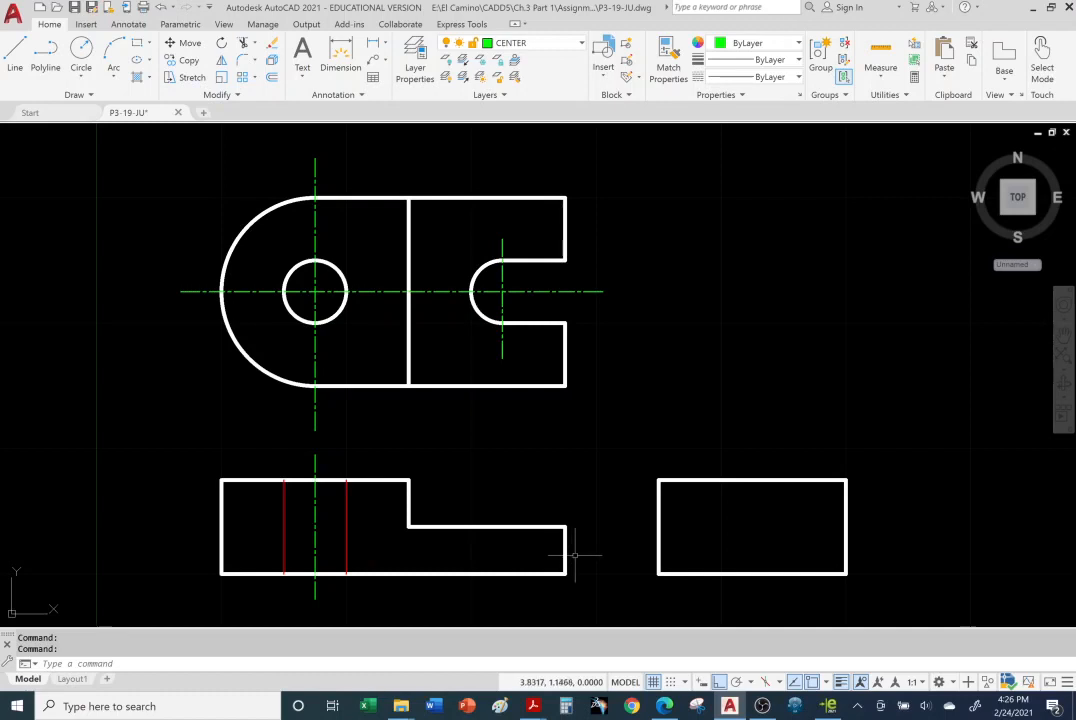
# Switch the lineweight display off and back on twice to compare the line thicknesses.
pyautogui.click(841, 682)
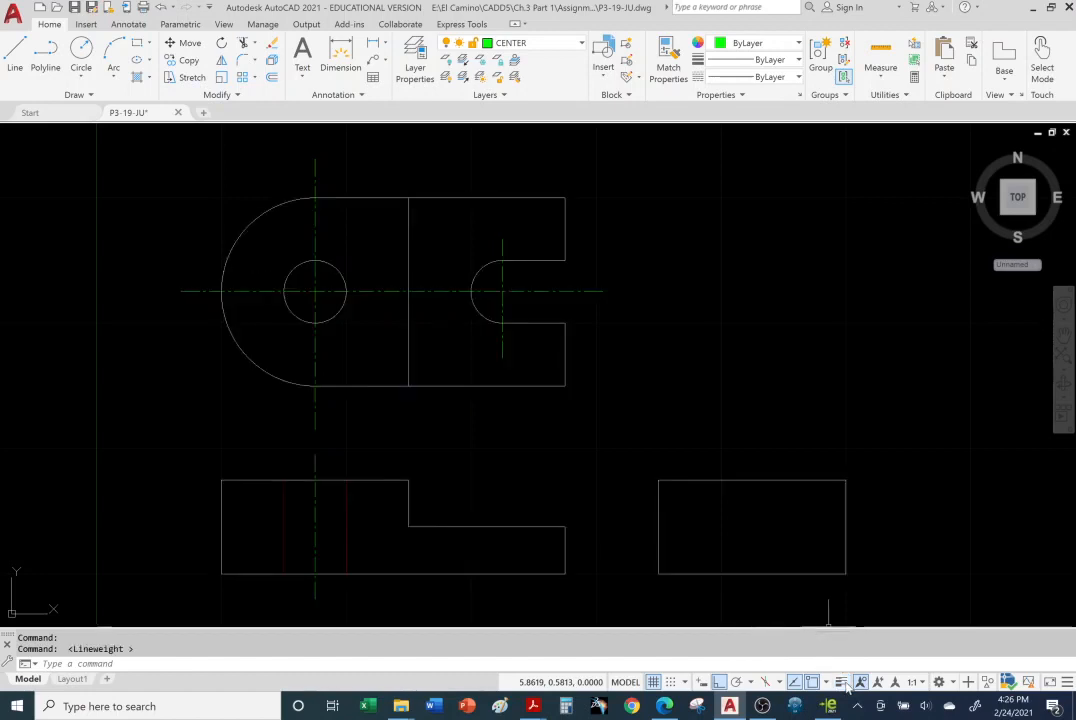
pyautogui.click(841, 682)
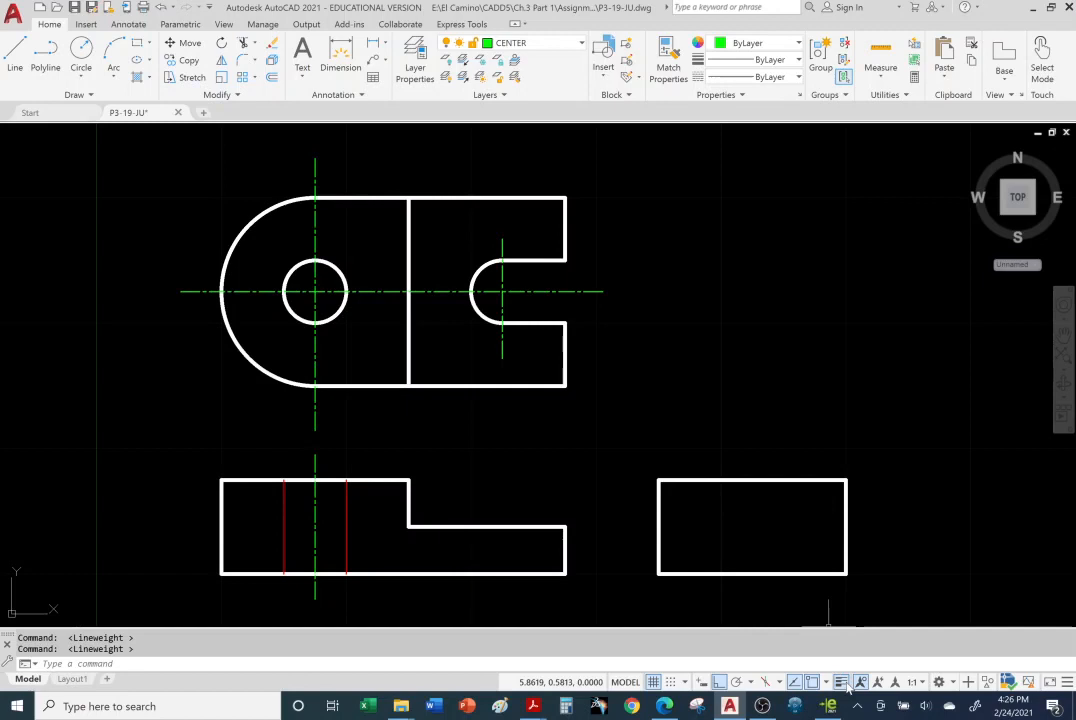
pyautogui.click(846, 684)
pyautogui.click(846, 684)
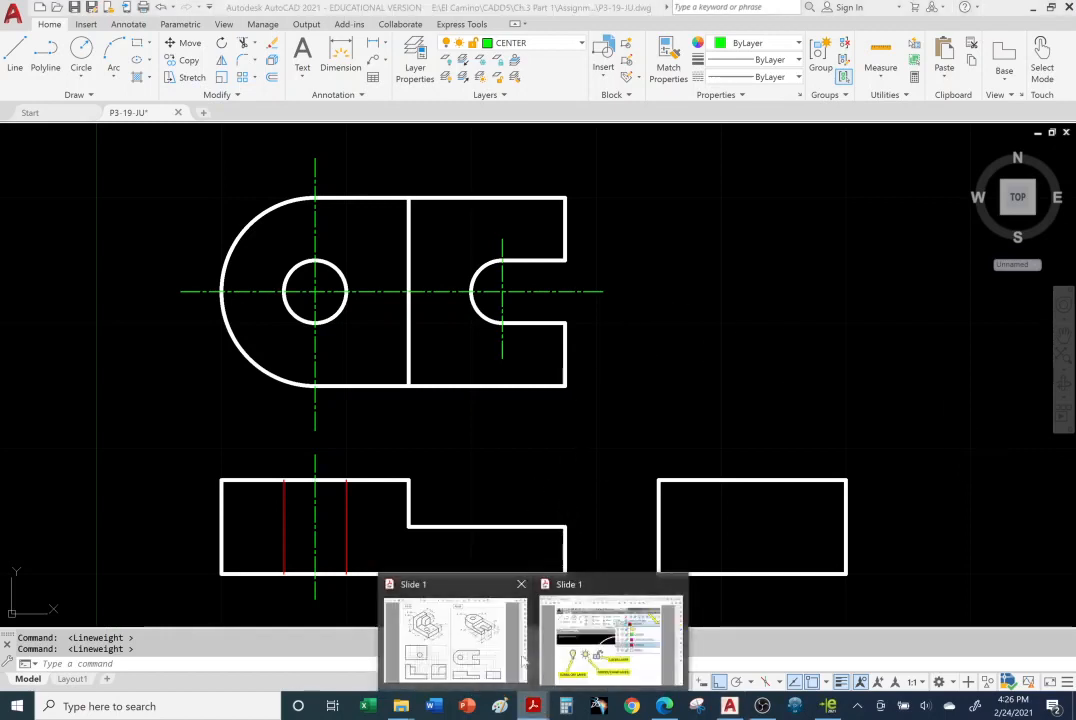
# Switch to Acrobat Reader and review the lecture slides from the layer controls to the status bar overview.
pyautogui.click(533, 706)
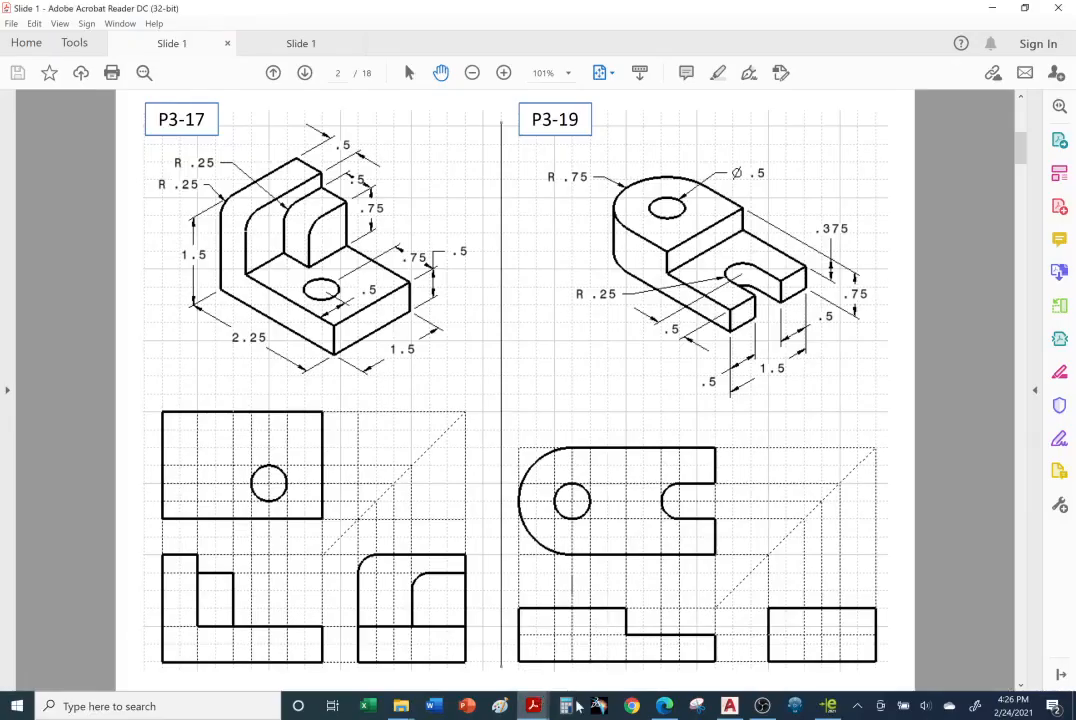
pyautogui.moveTo(540, 708)
pyautogui.click(612, 672)
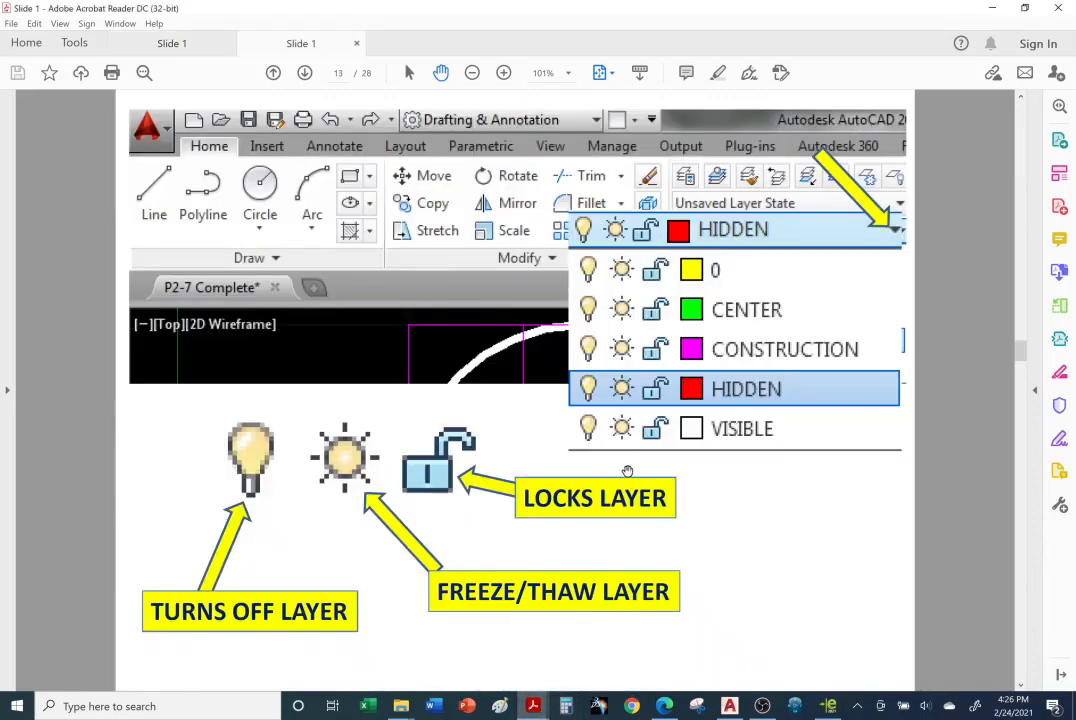
pyautogui.scroll(1, 627, 470)
pyautogui.scroll(-2, 627, 470)
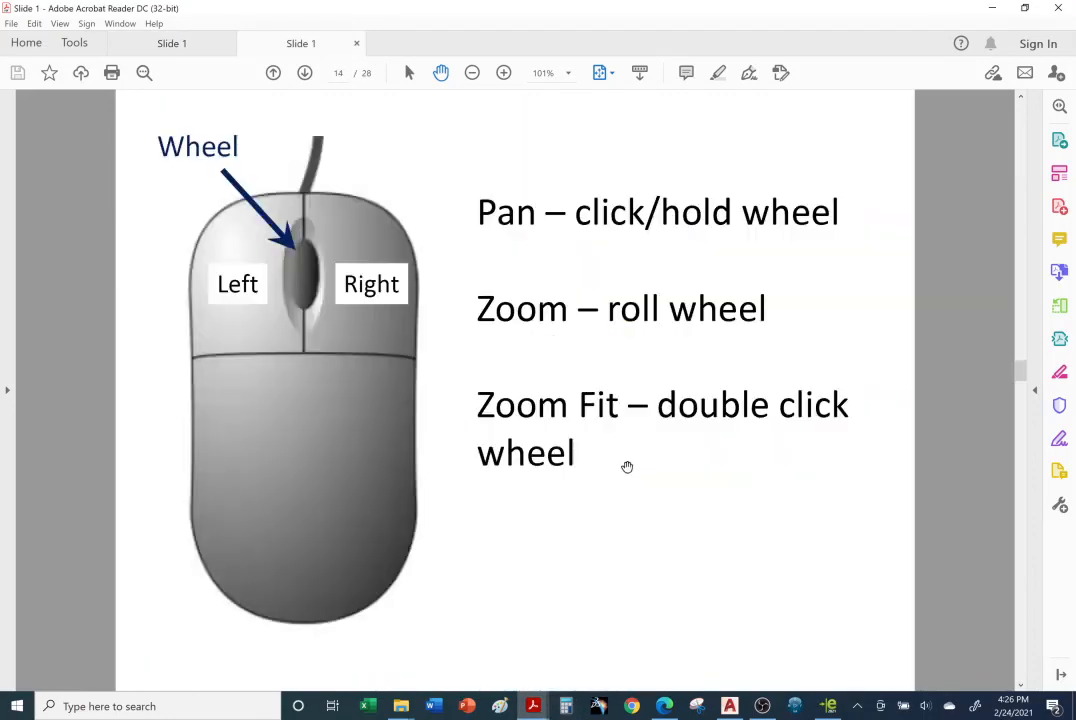
pyautogui.scroll(-1, 627, 467)
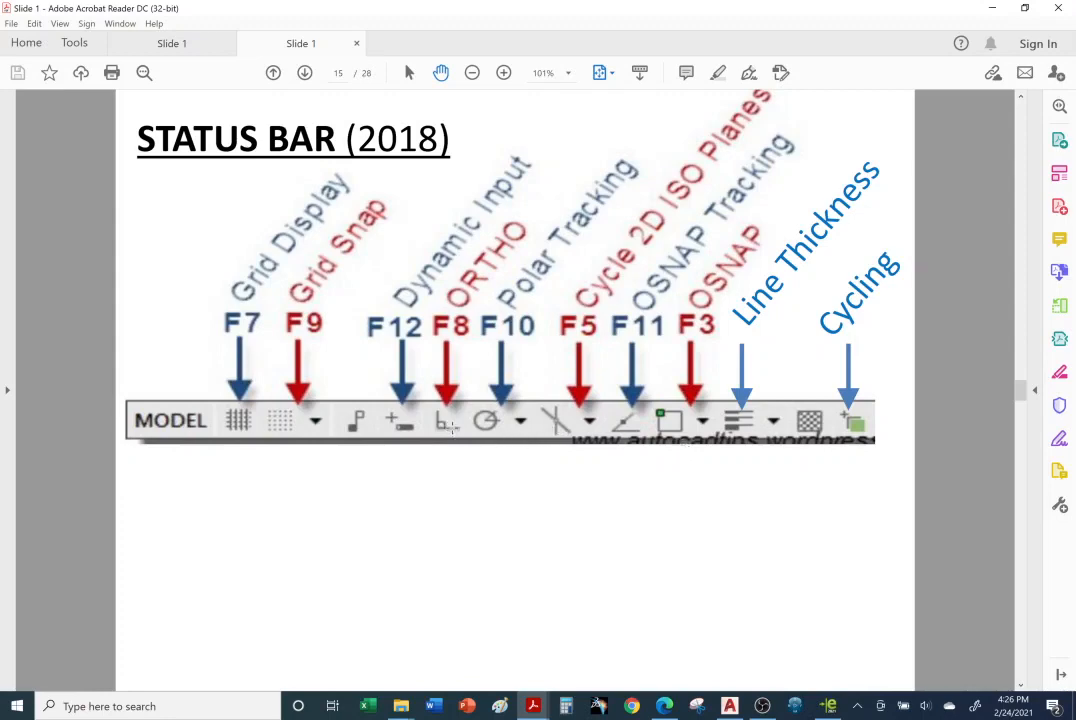
# Return to AutoCAD and turn Ortho mode off and back on.
pyautogui.click(730, 709)
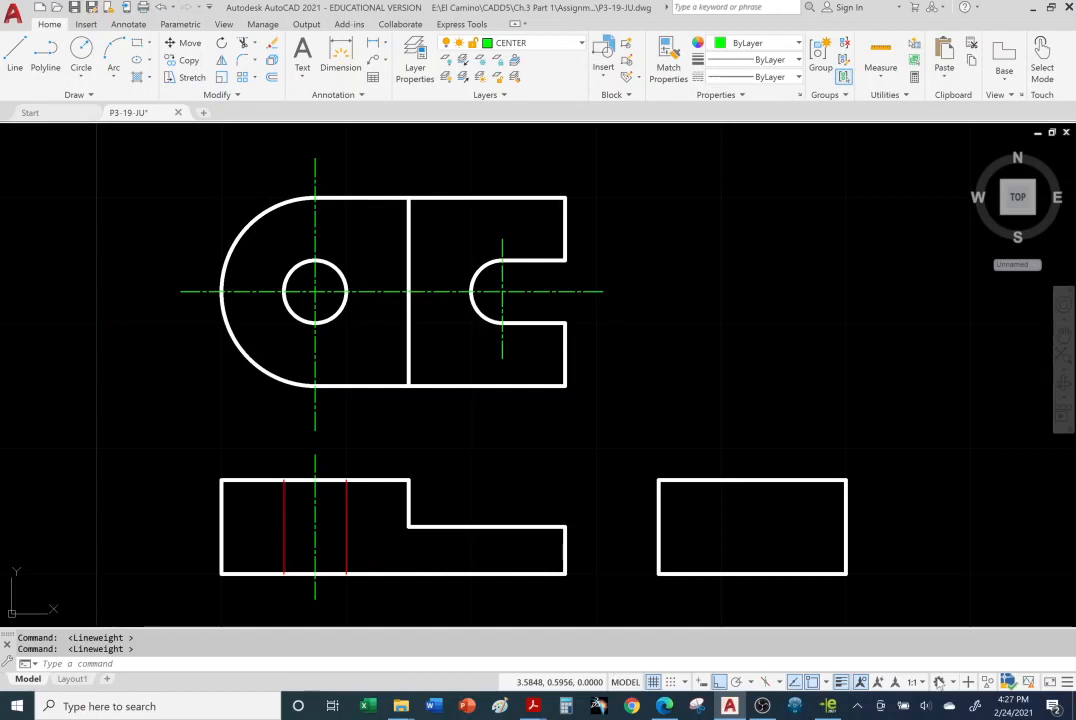
pyautogui.click(719, 683)
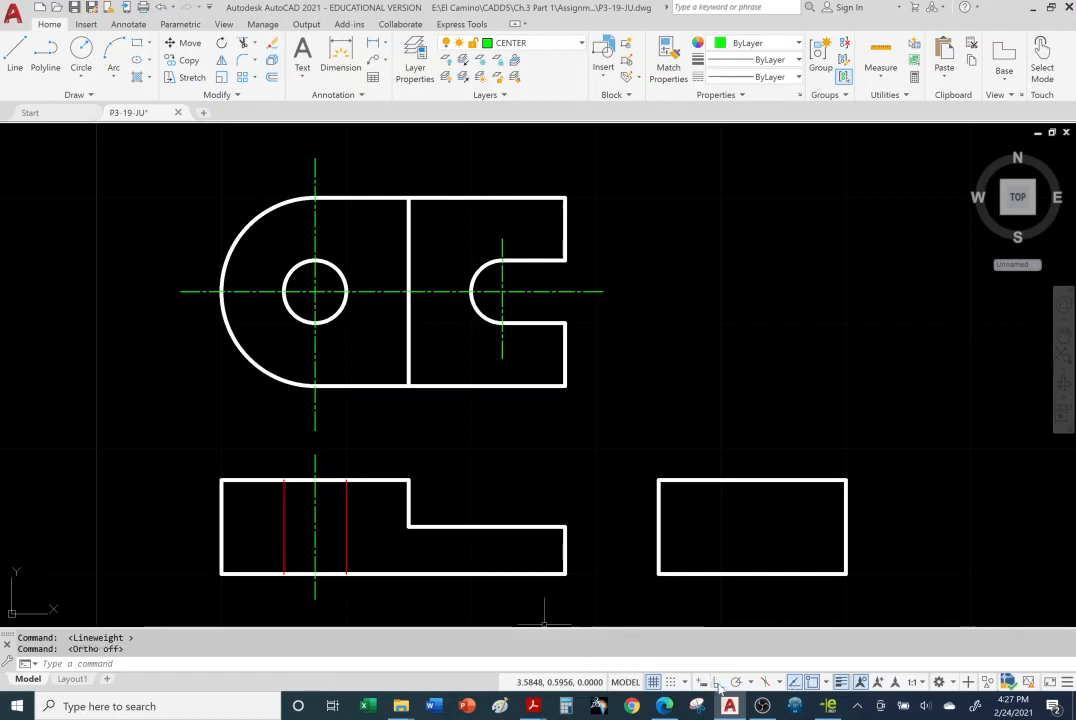
pyautogui.click(719, 683)
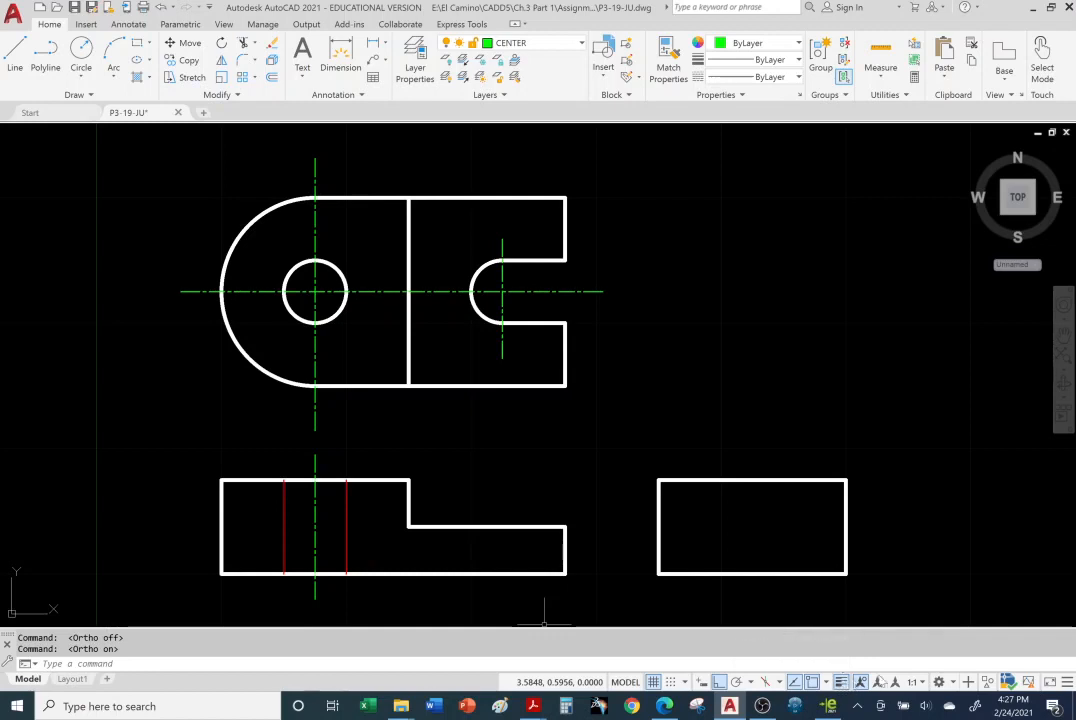
# Remove and restore the Polar Tracking and Dynamic Input toggles through the status bar customization.
pyautogui.click(1068, 680)
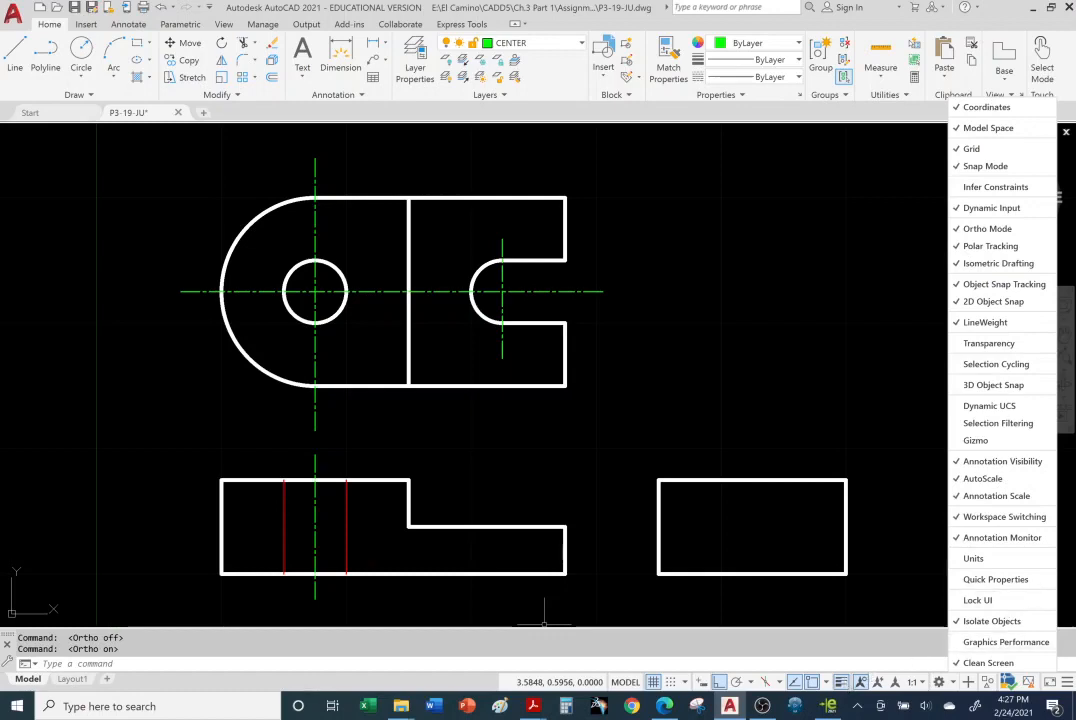
pyautogui.click(962, 248)
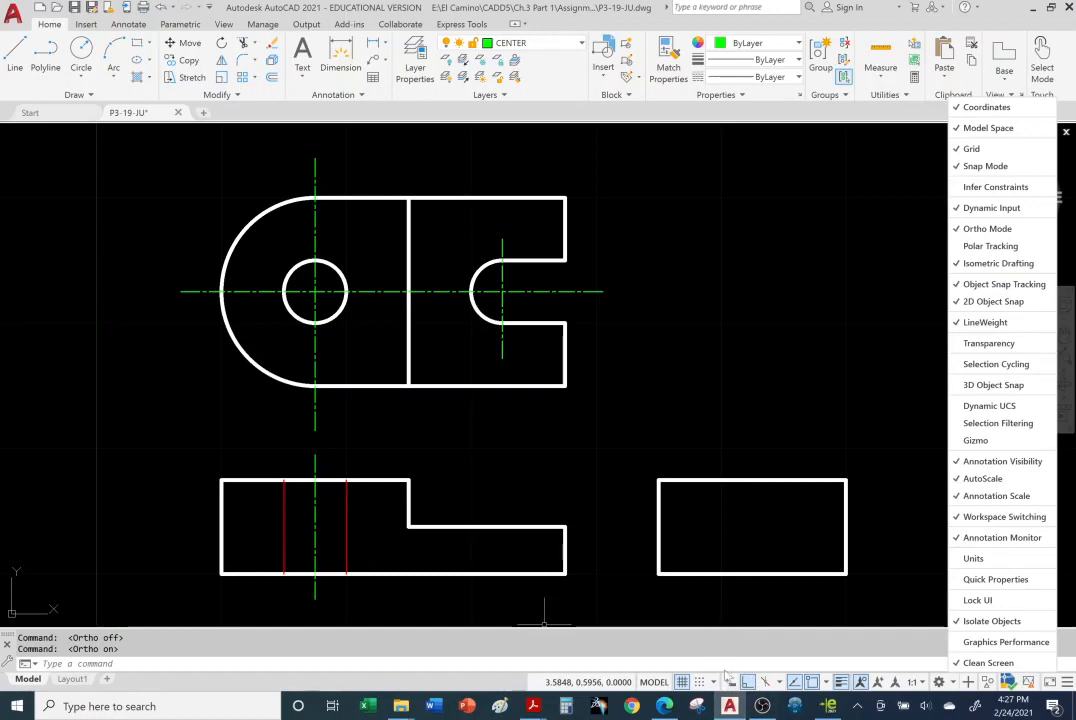
pyautogui.click(957, 248)
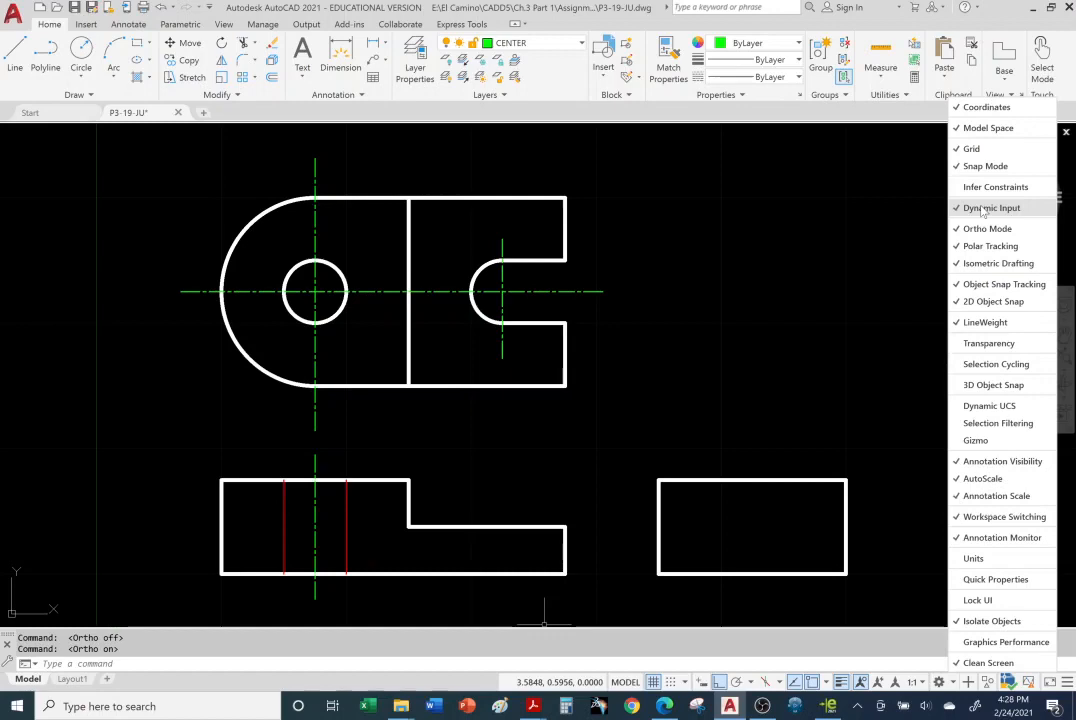
pyautogui.click(959, 209)
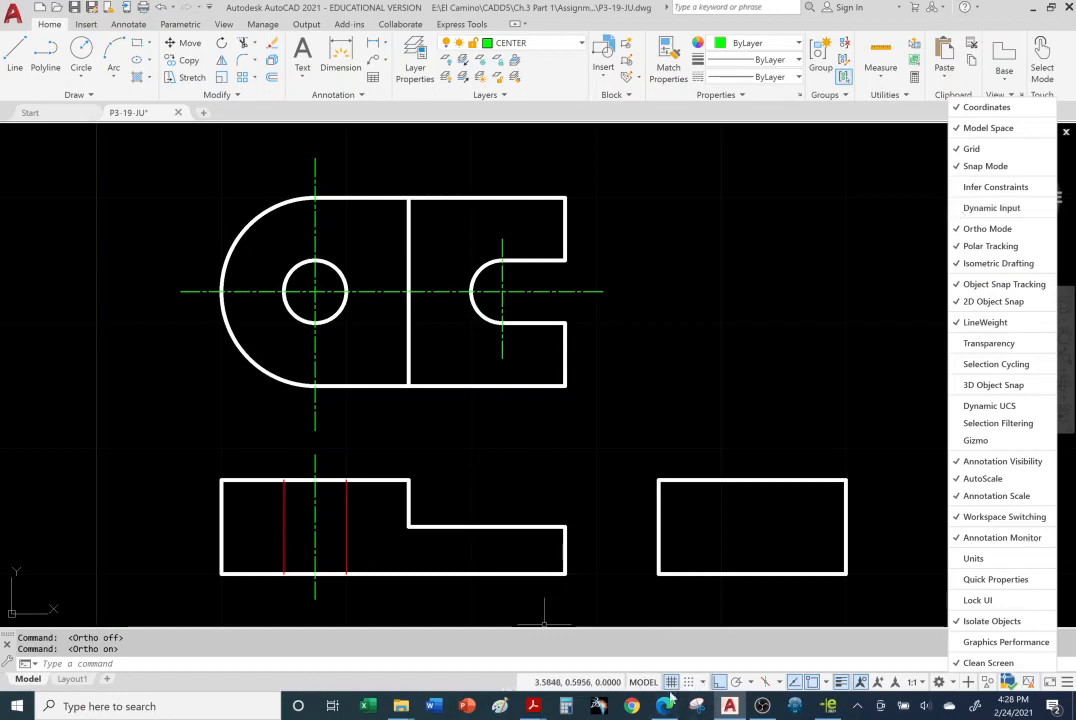
pyautogui.click(960, 208)
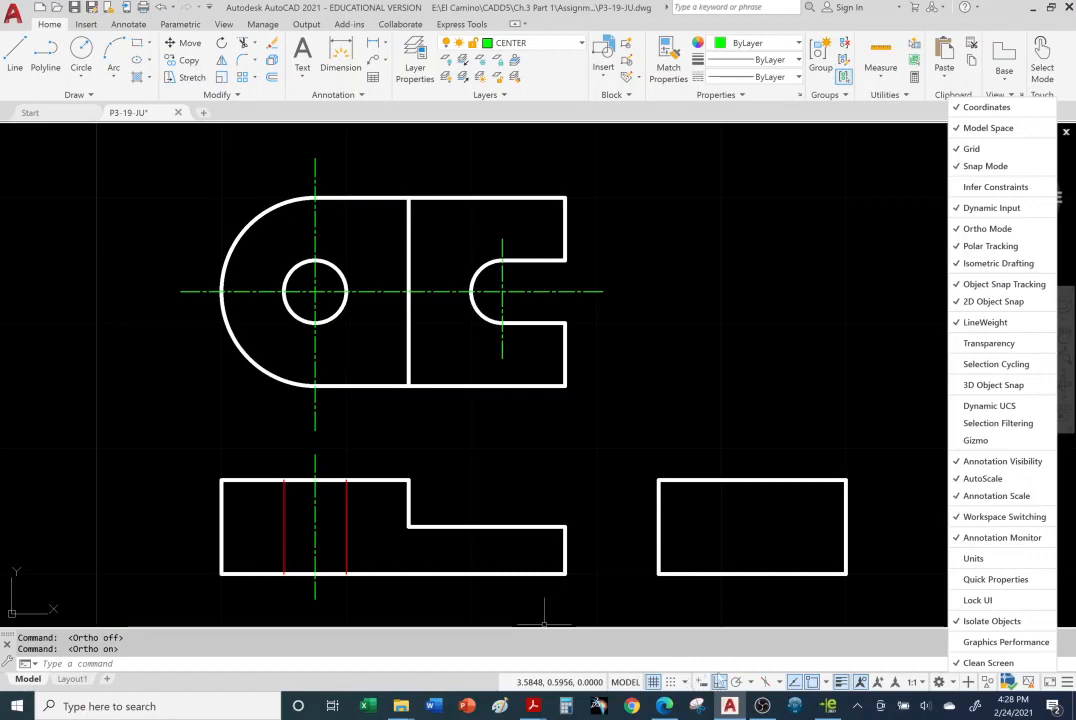
pyautogui.click(736, 600)
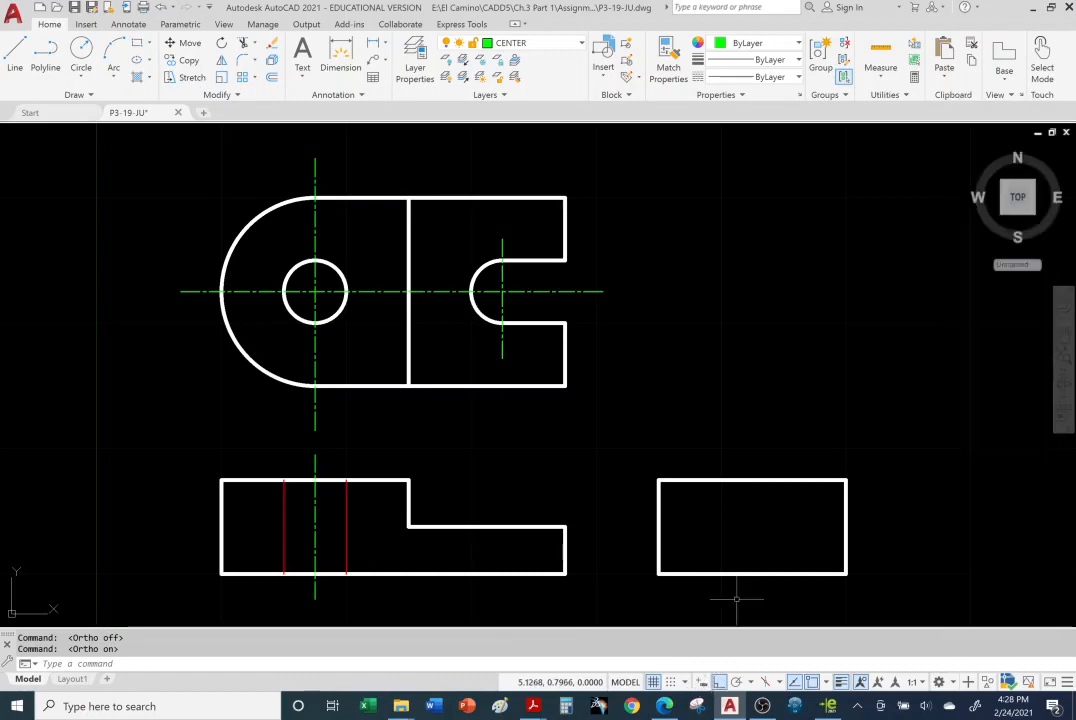
# Turn on Dynamic Input and draw a line 1 unit long at 45° in the empty area beside the top view.
pyautogui.click(702, 684)
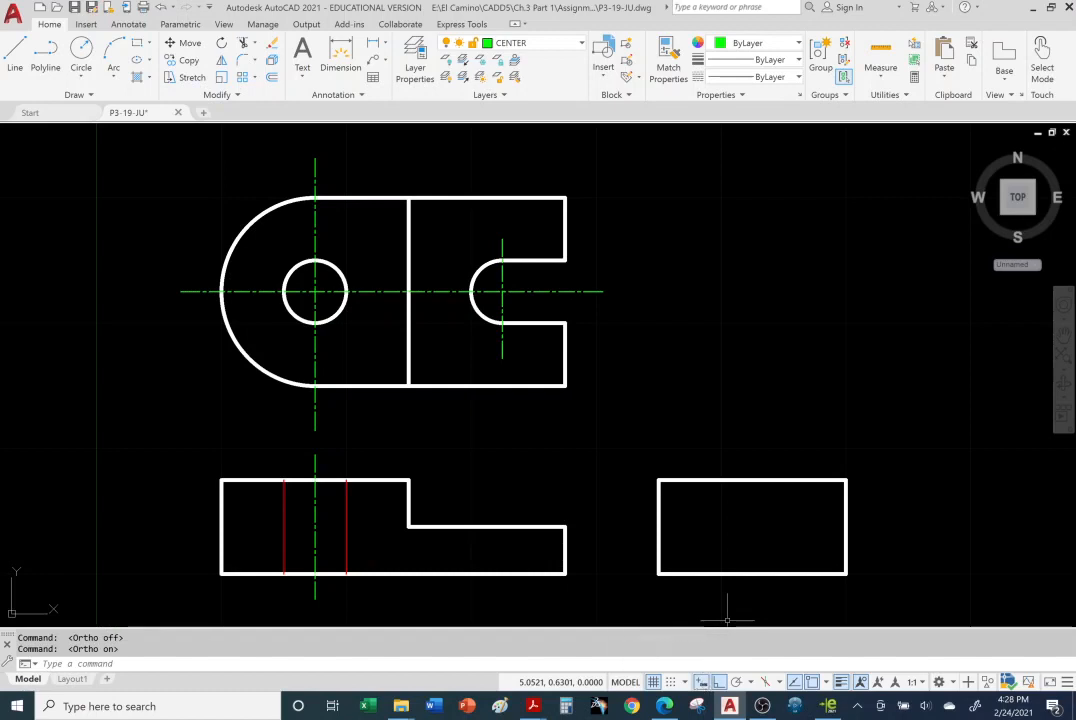
pyautogui.click(15, 52)
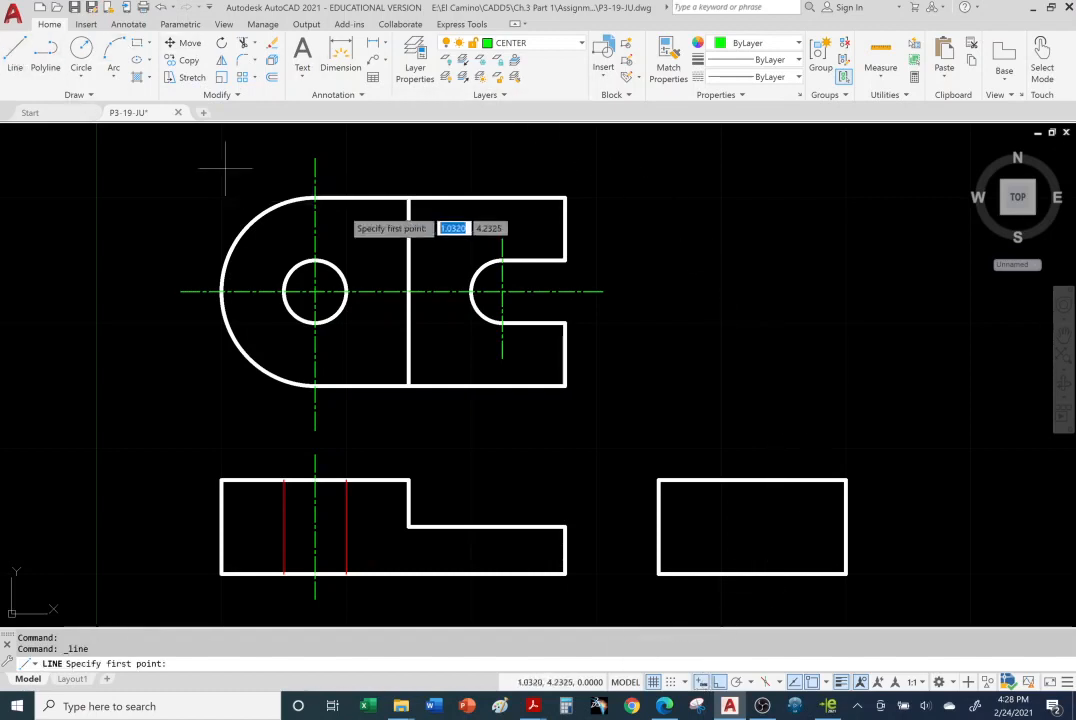
pyautogui.click(689, 325)
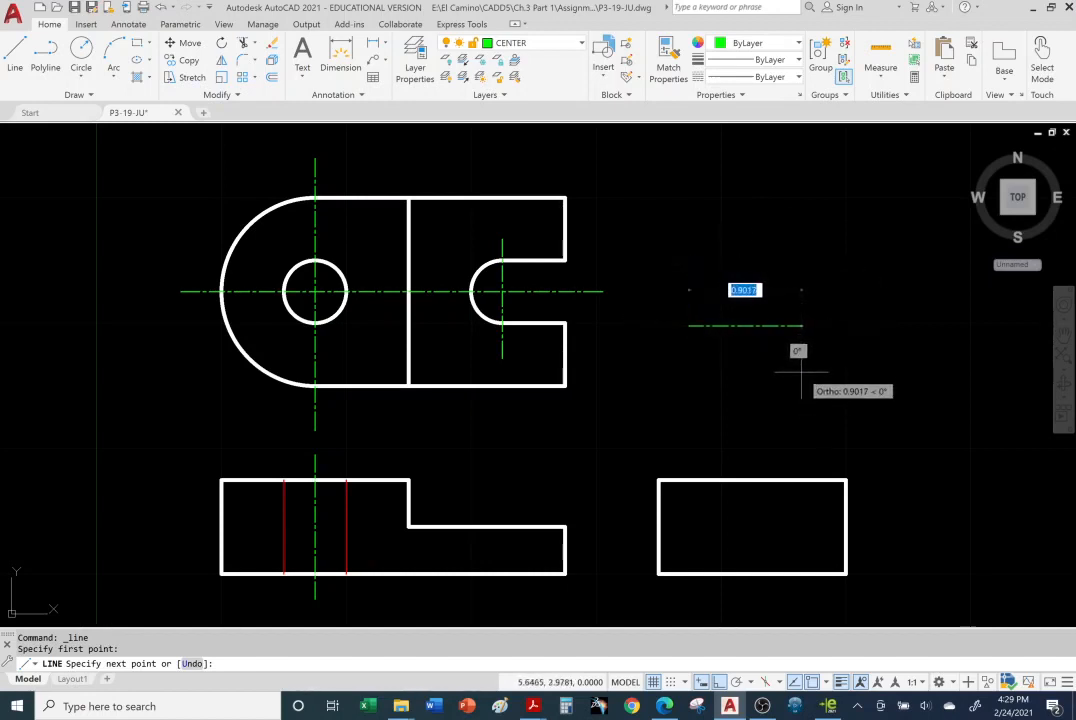
pyautogui.write('1')
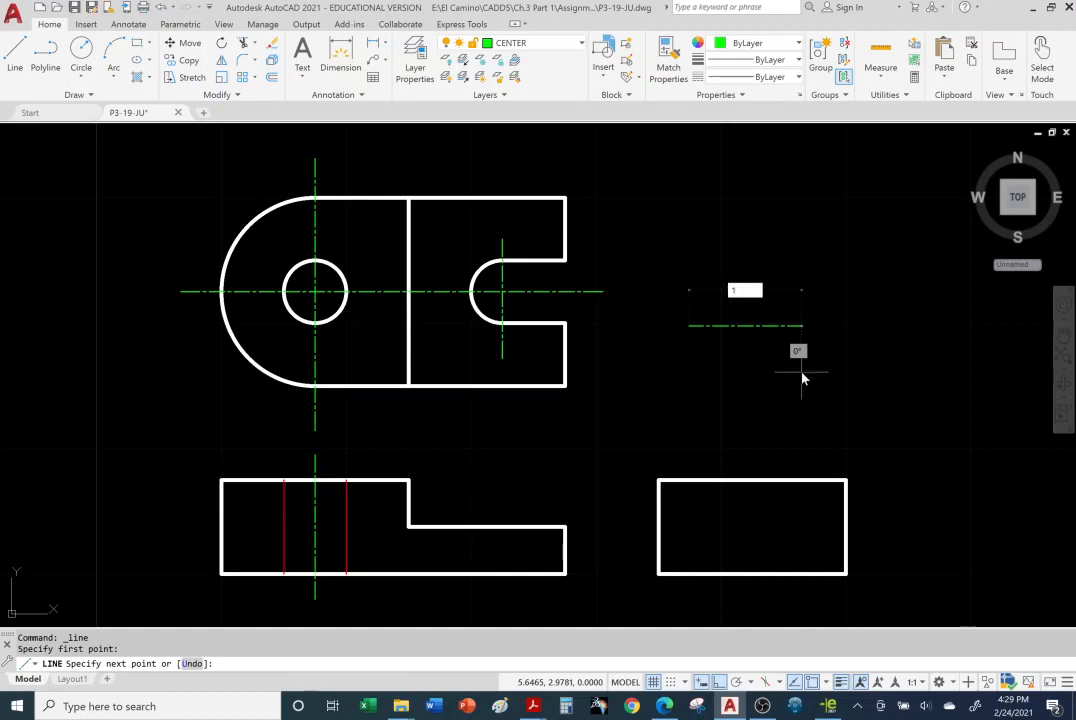
pyautogui.press('Tab')
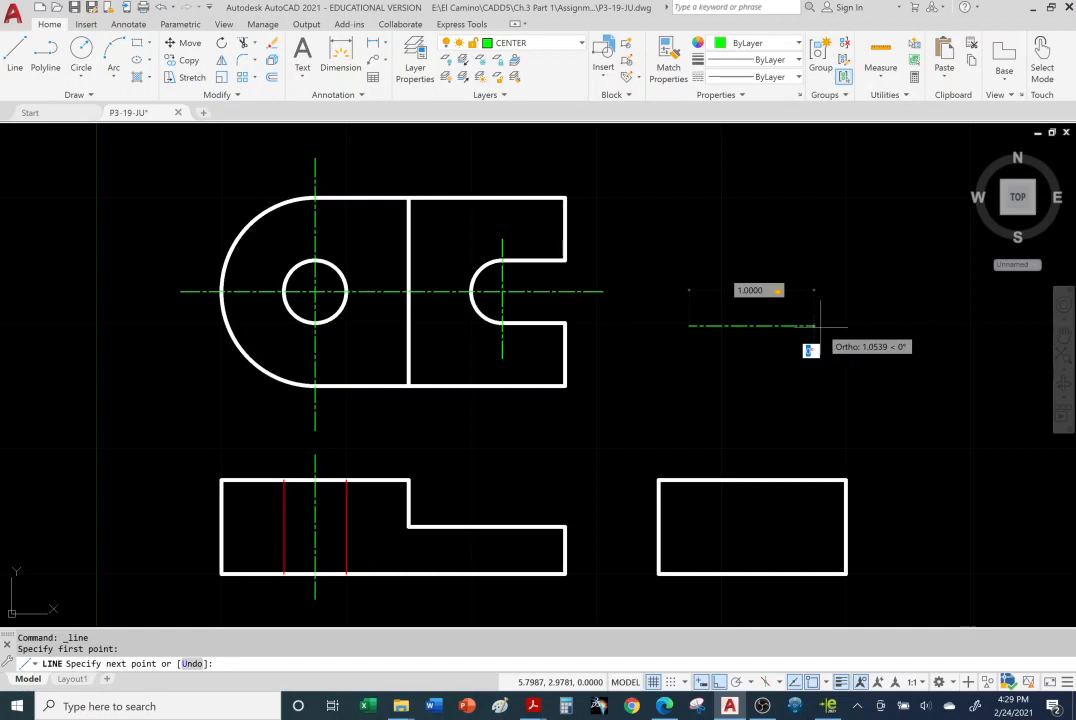
pyautogui.write('45')
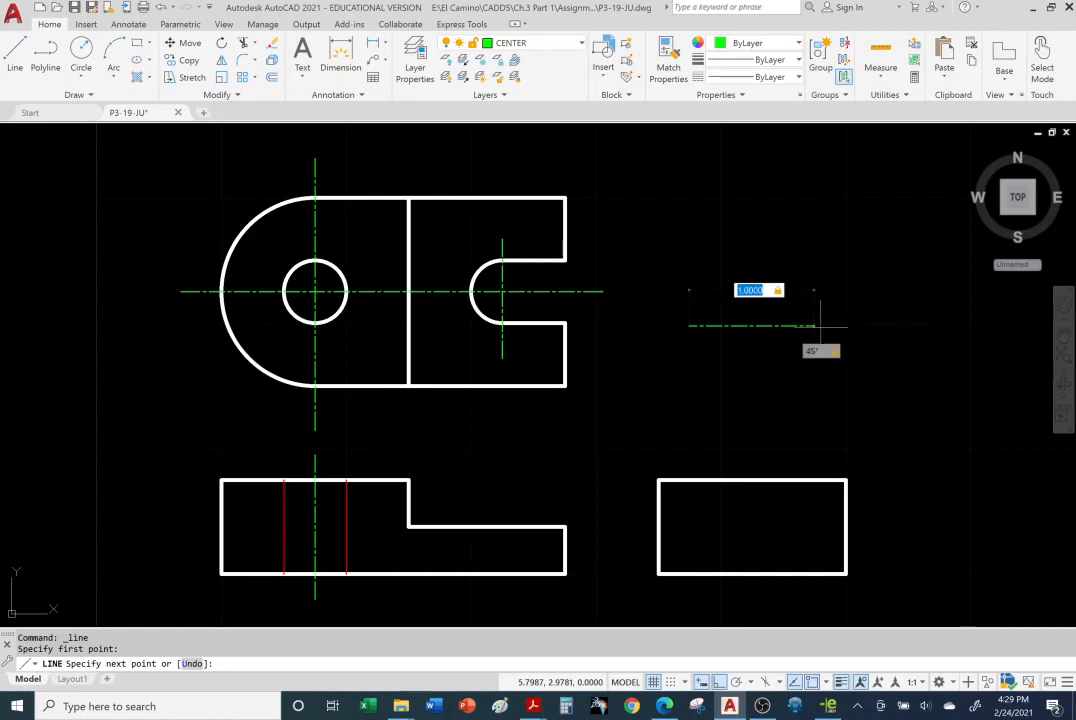
pyautogui.press('Tab')
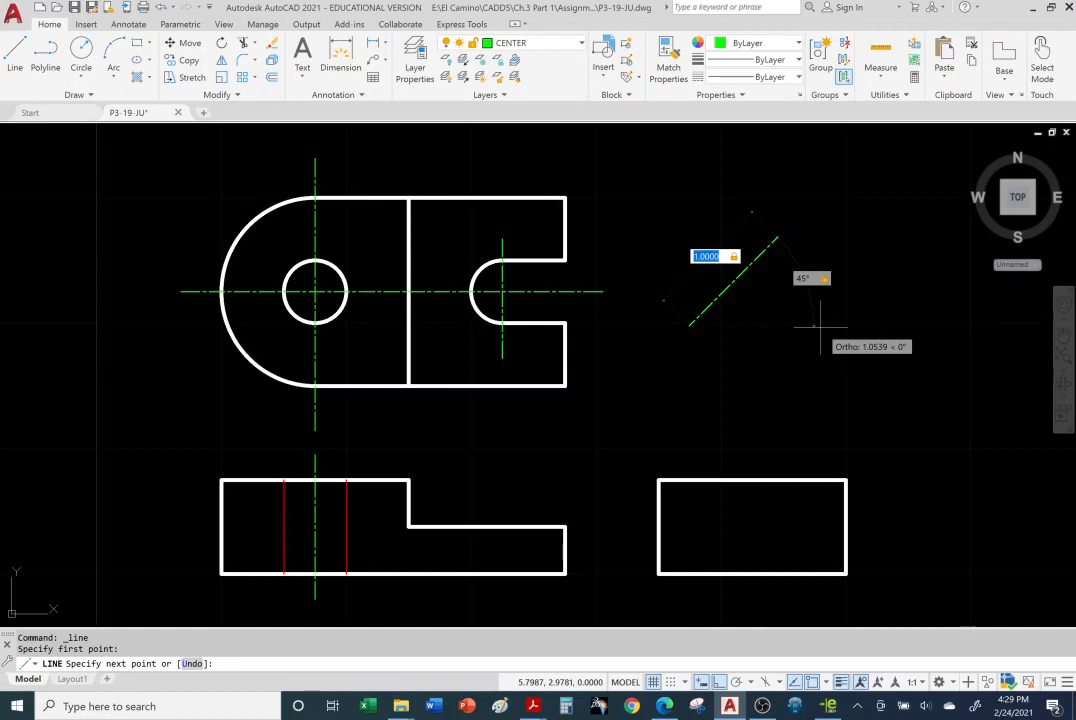
pyautogui.press('Return')
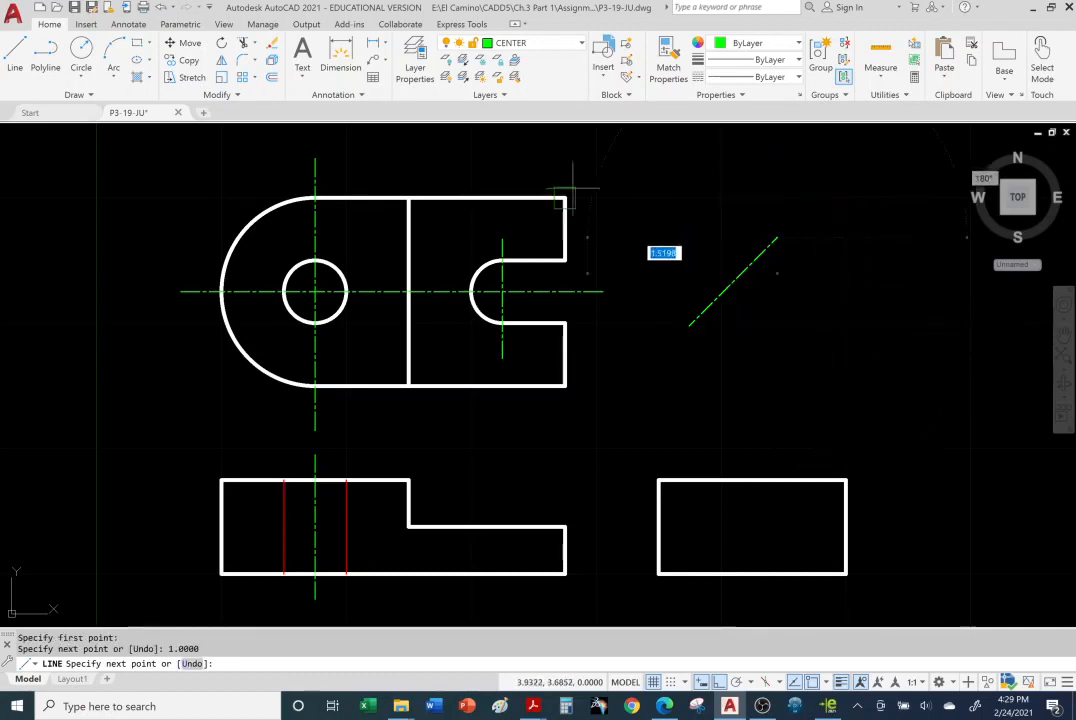
pyautogui.press('Escape')
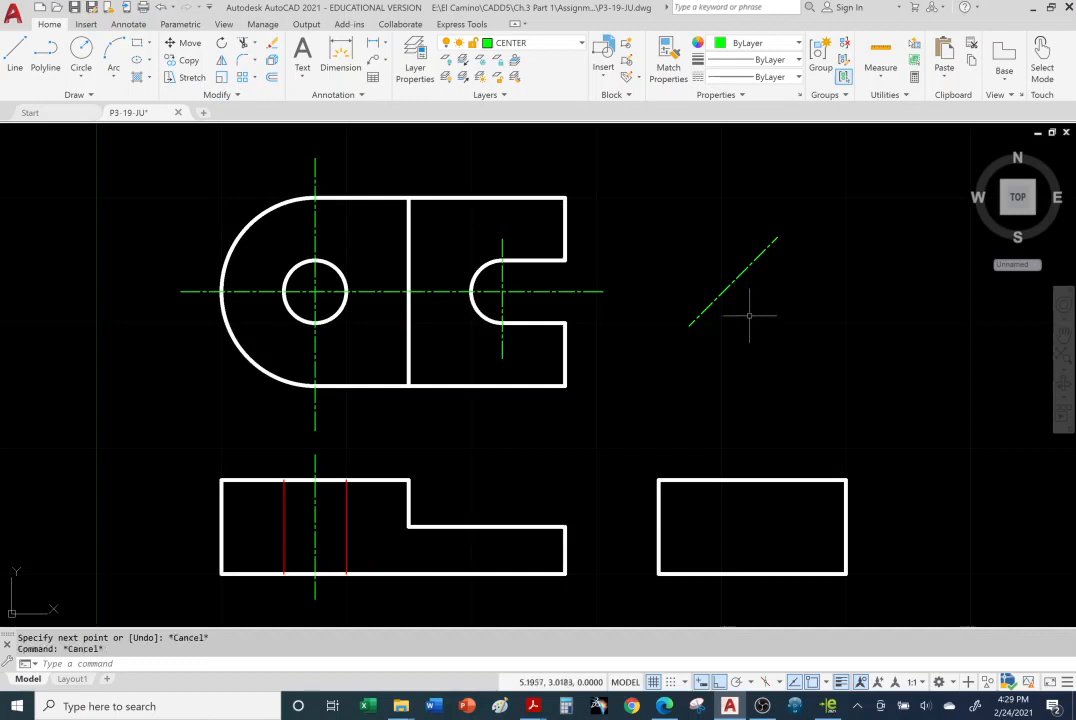
# Erase the 45° line and the slot's vertical centerline in the top view.
pyautogui.click(735, 279)
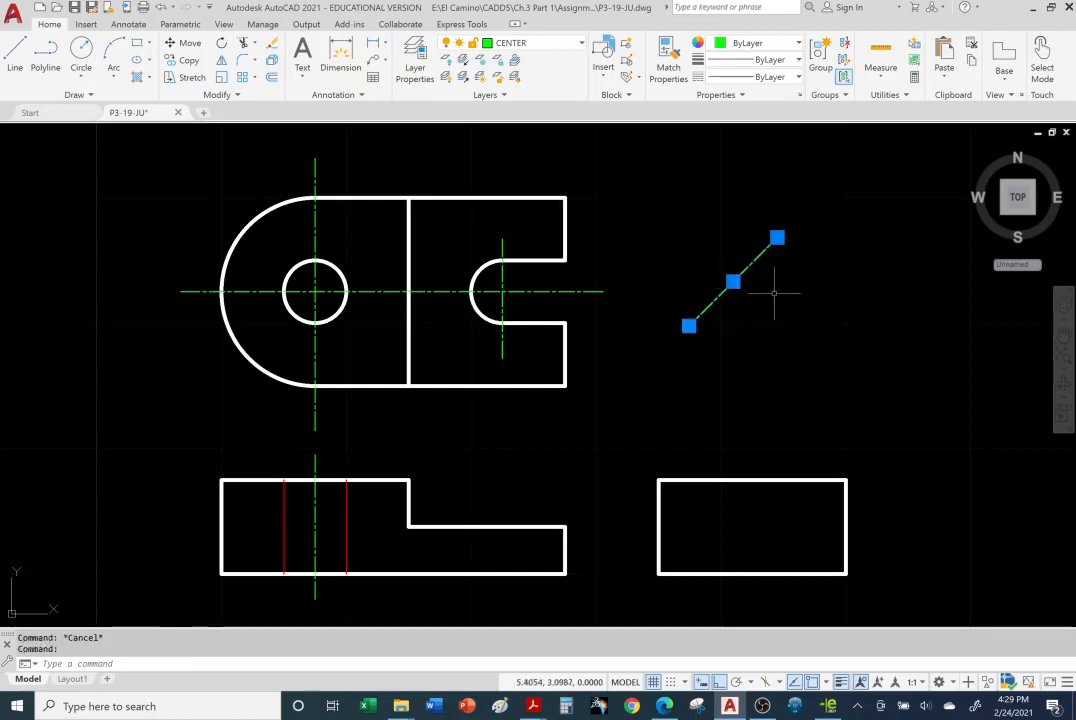
pyautogui.click(503, 276)
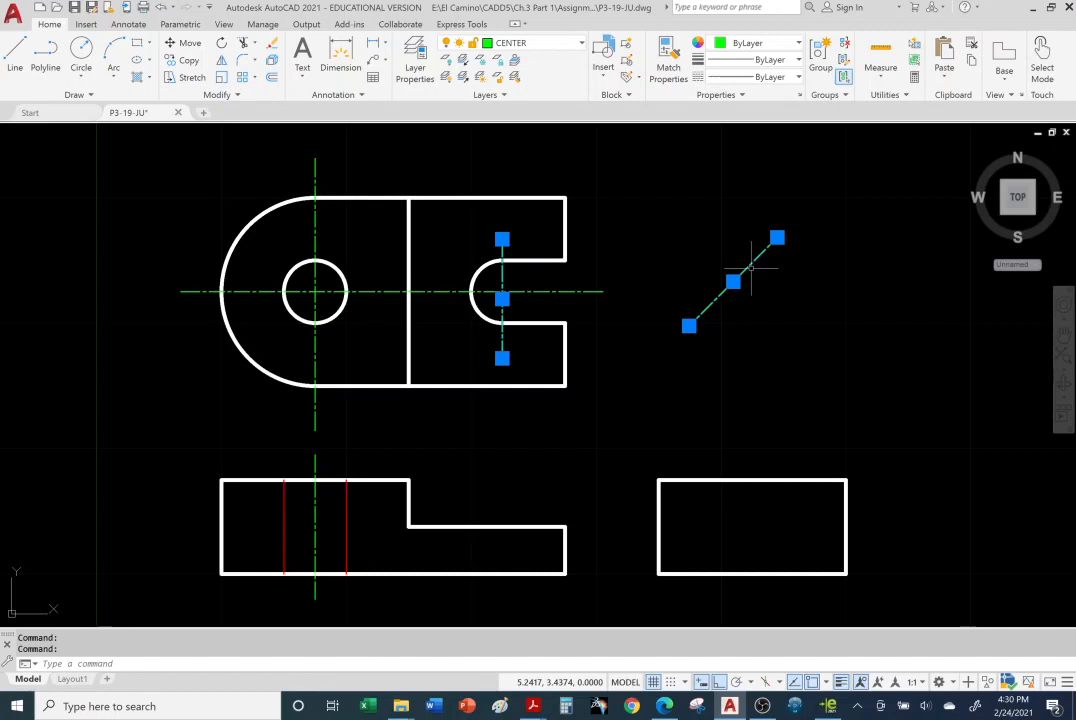
pyautogui.click(276, 45)
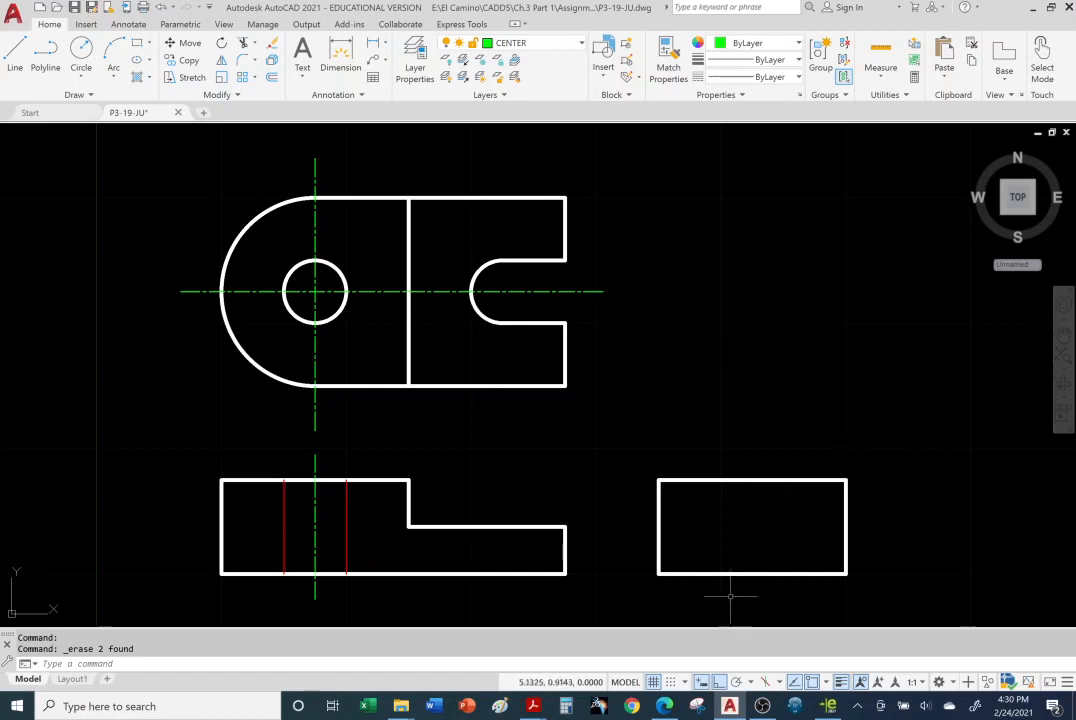
# Switch to the PDF slides in Adobe Acrobat Reader and compare the 2018 and 2014 status bar toggles, then the slide explaining individual toggles.
pyautogui.moveTo(533, 706)
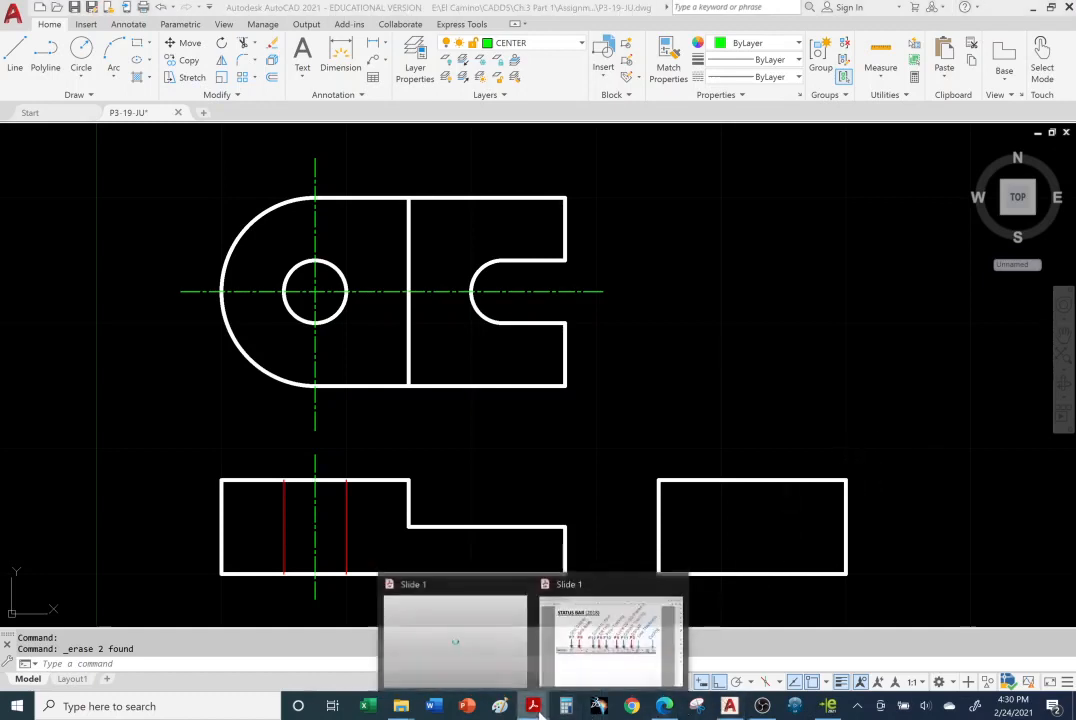
pyautogui.click(610, 652)
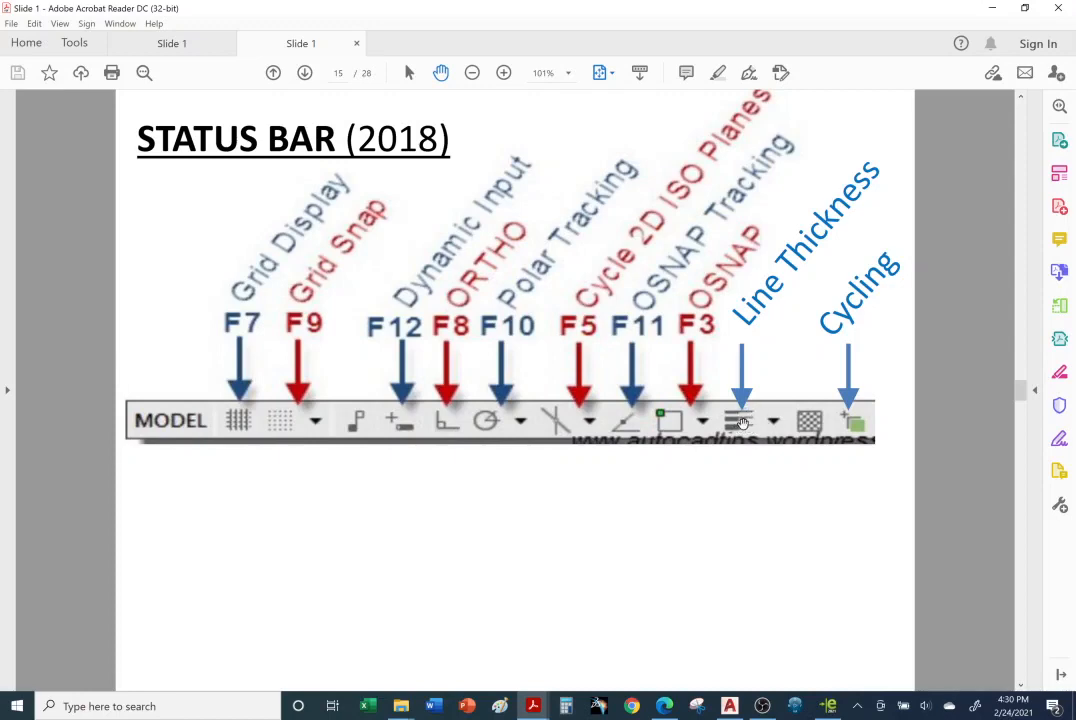
pyautogui.scroll(1, 700, 410)
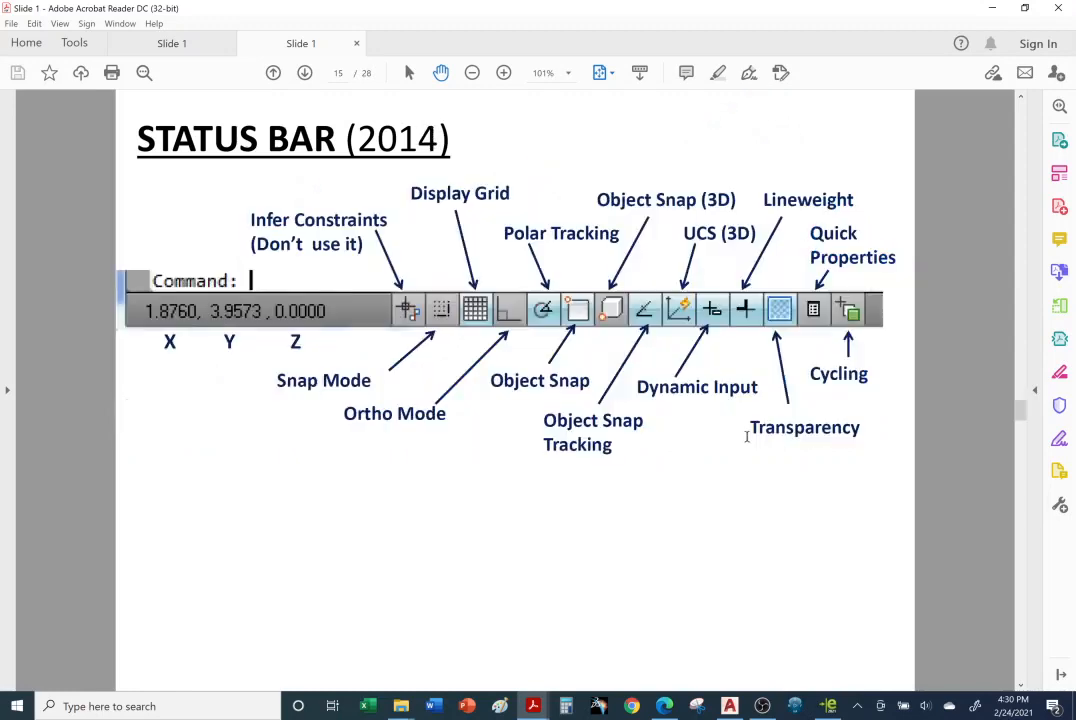
pyautogui.scroll(-1, 628, 366)
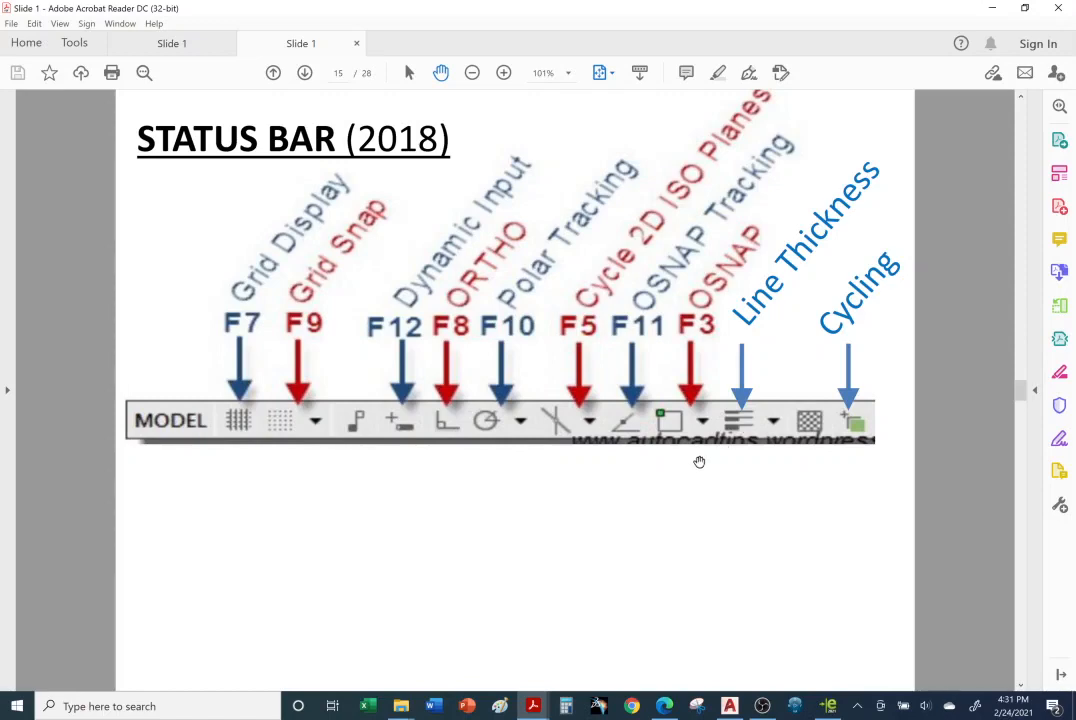
pyautogui.press('Right')
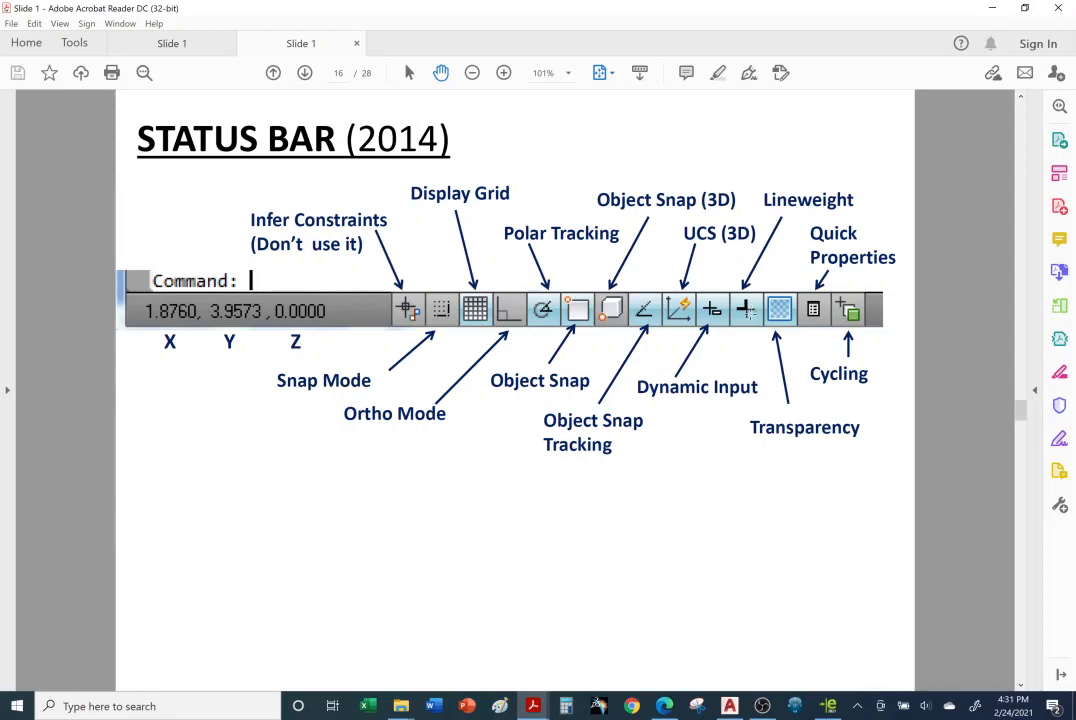
pyautogui.press('pageup')
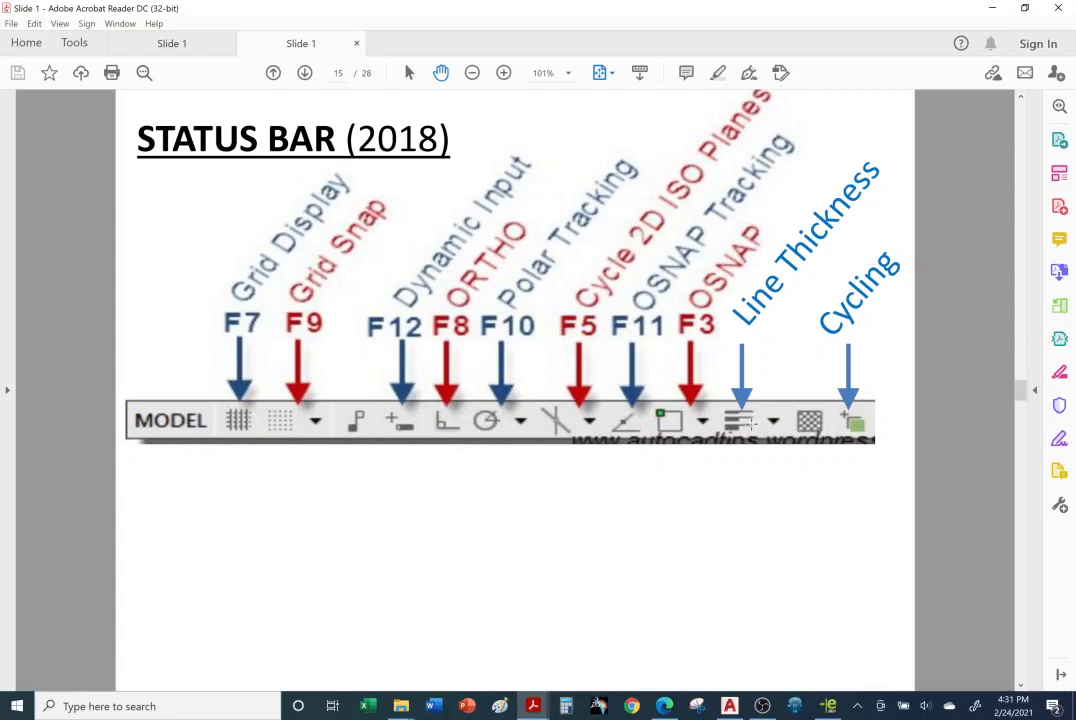
pyautogui.scroll(-1, 751, 425)
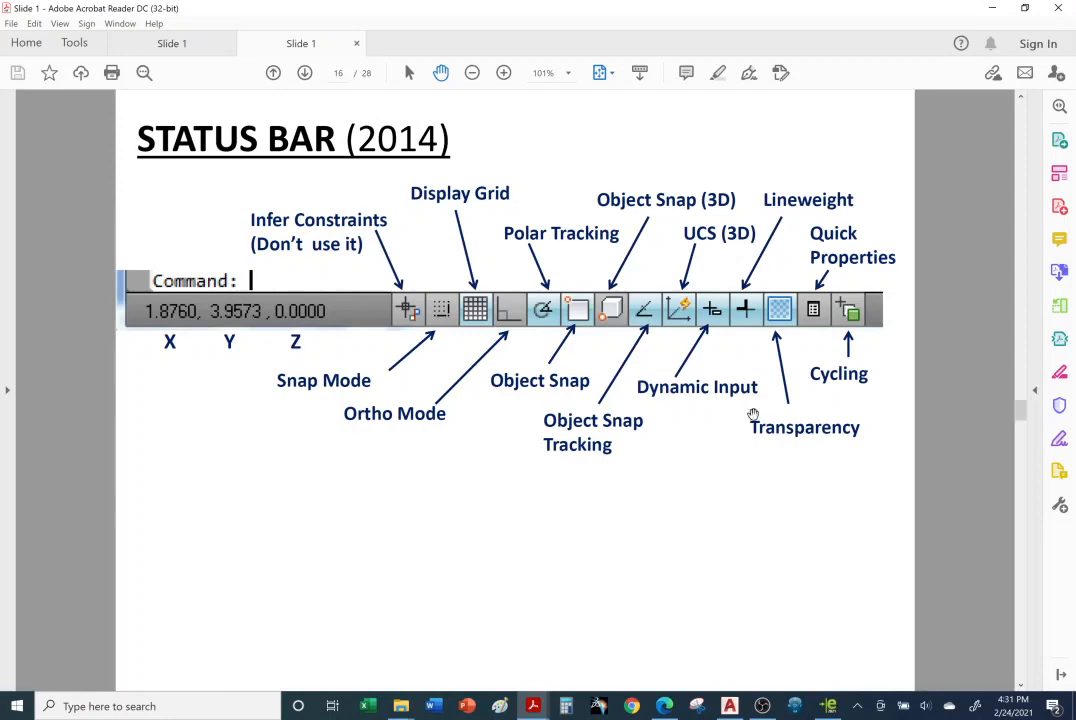
pyautogui.scroll(-1, 753, 414)
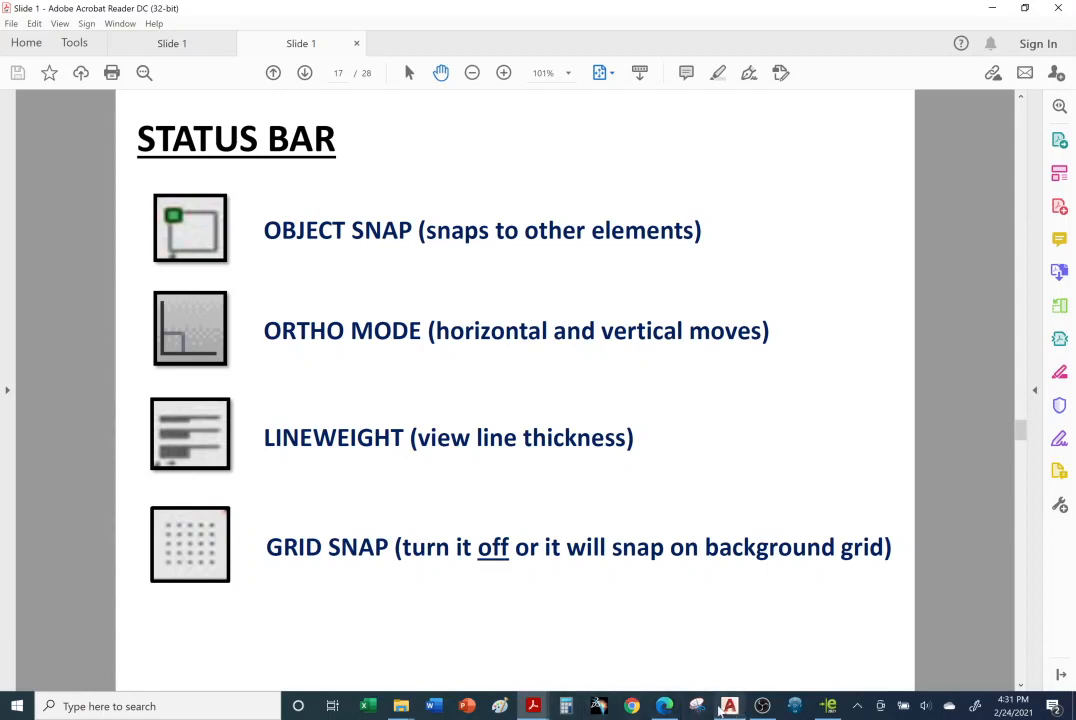
# Return to AutoCAD and turn on the CONSTRUCTION layer.
pyautogui.moveTo(720, 708)
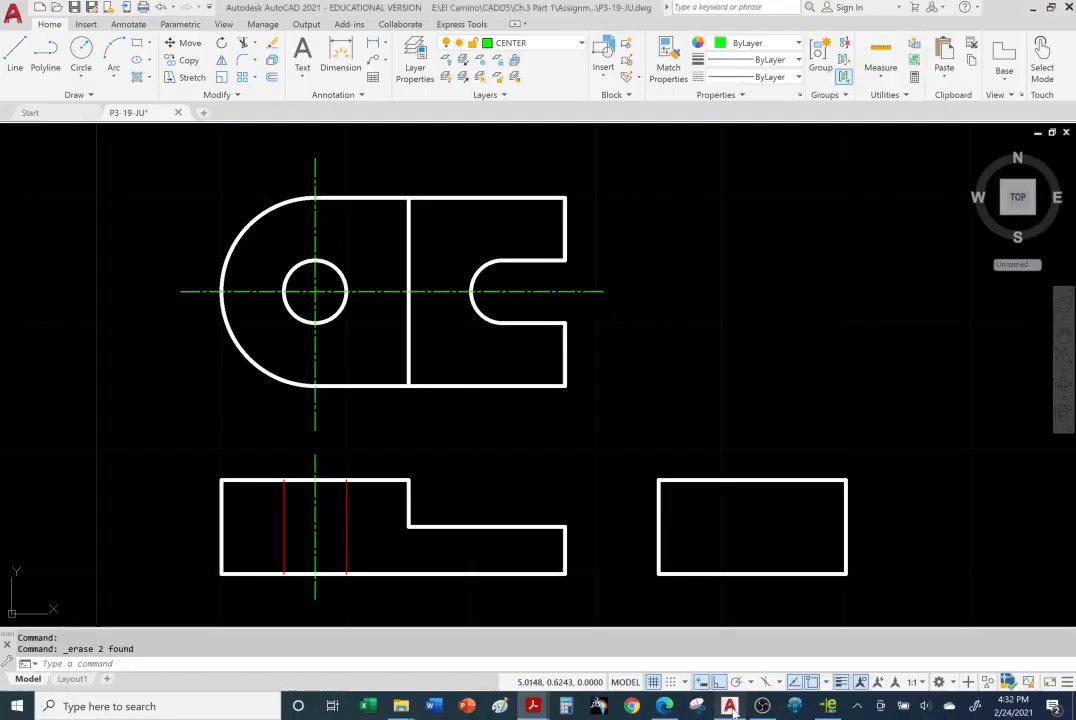
pyautogui.click(729, 706)
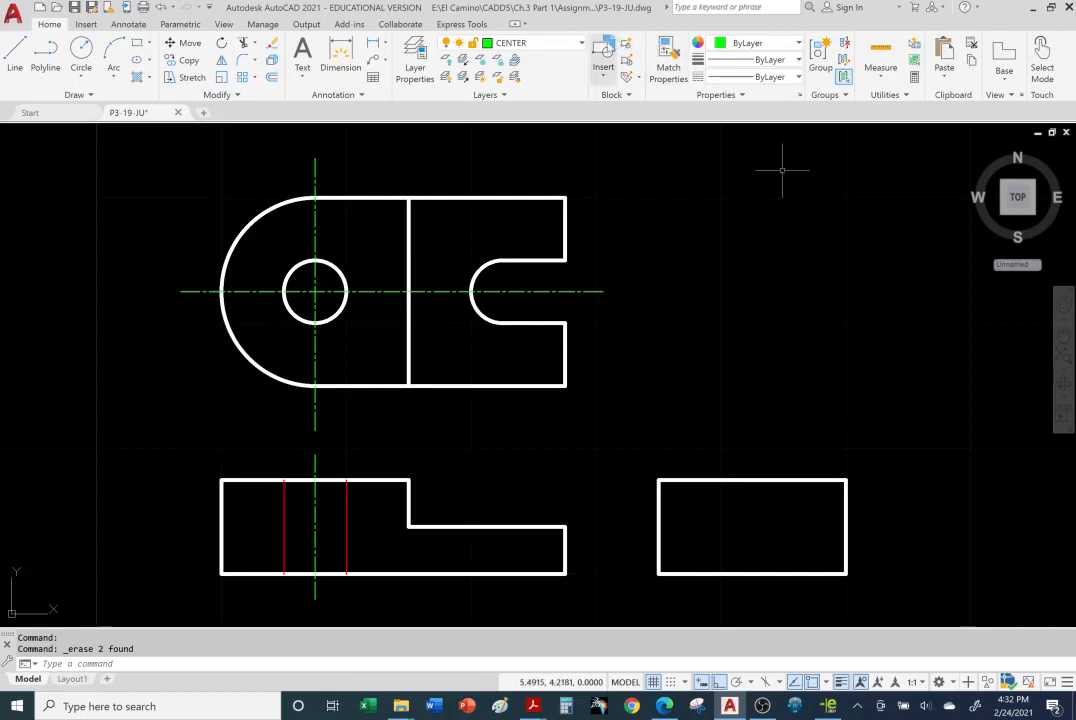
pyautogui.click(582, 45)
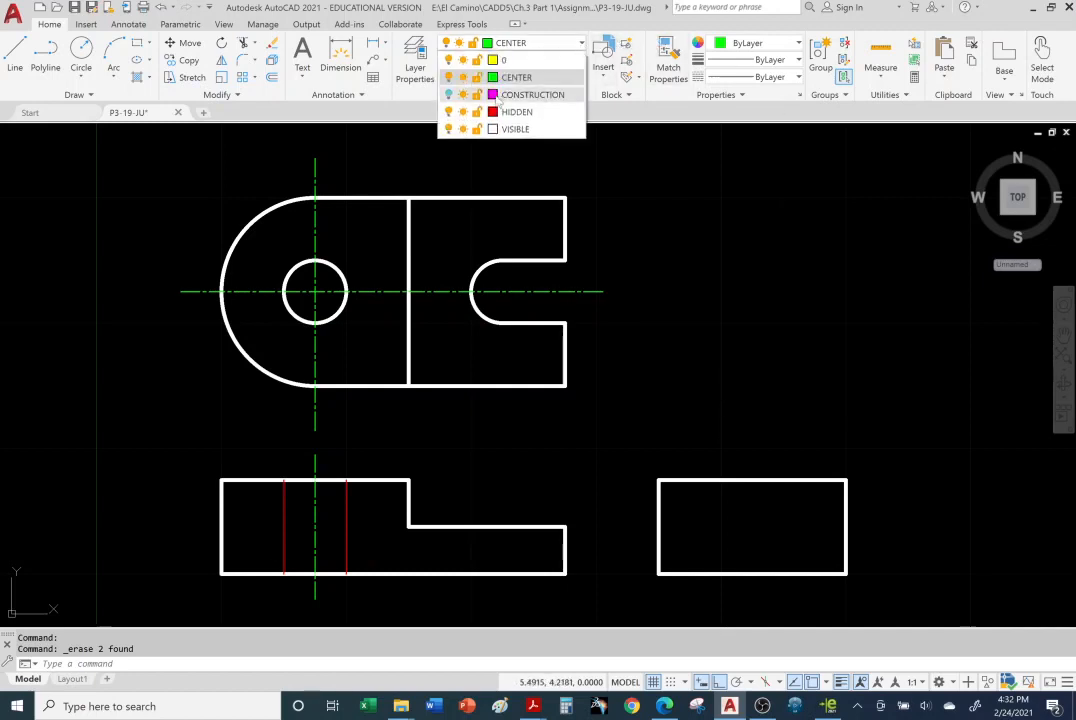
pyautogui.click(449, 94)
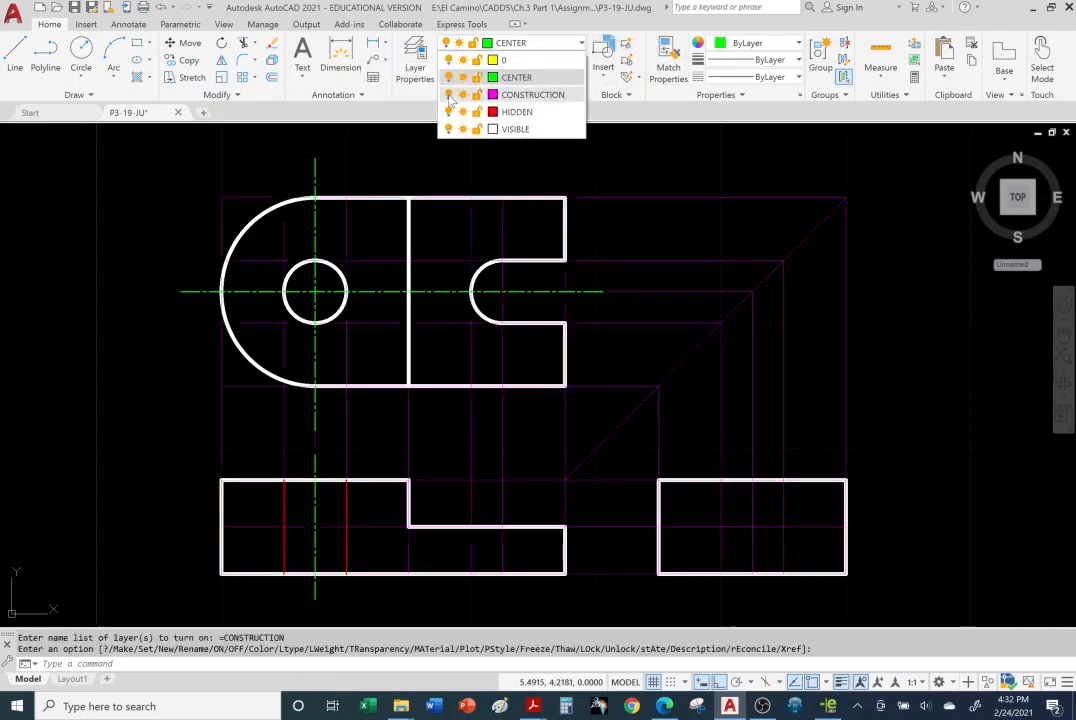
pyautogui.click(990, 470)
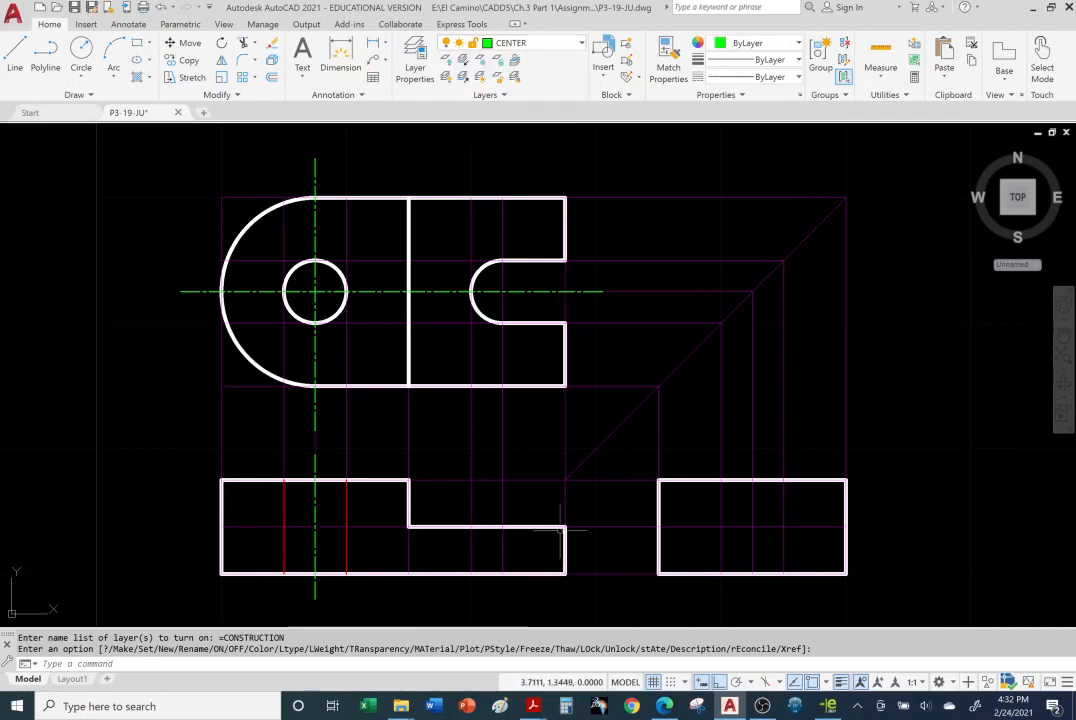
# Choose CENTER as the current layer for drawing the slot's centerline in the front view.
pyautogui.scroll(-2, 532, 500)
pyautogui.scroll(2, 518, 536)
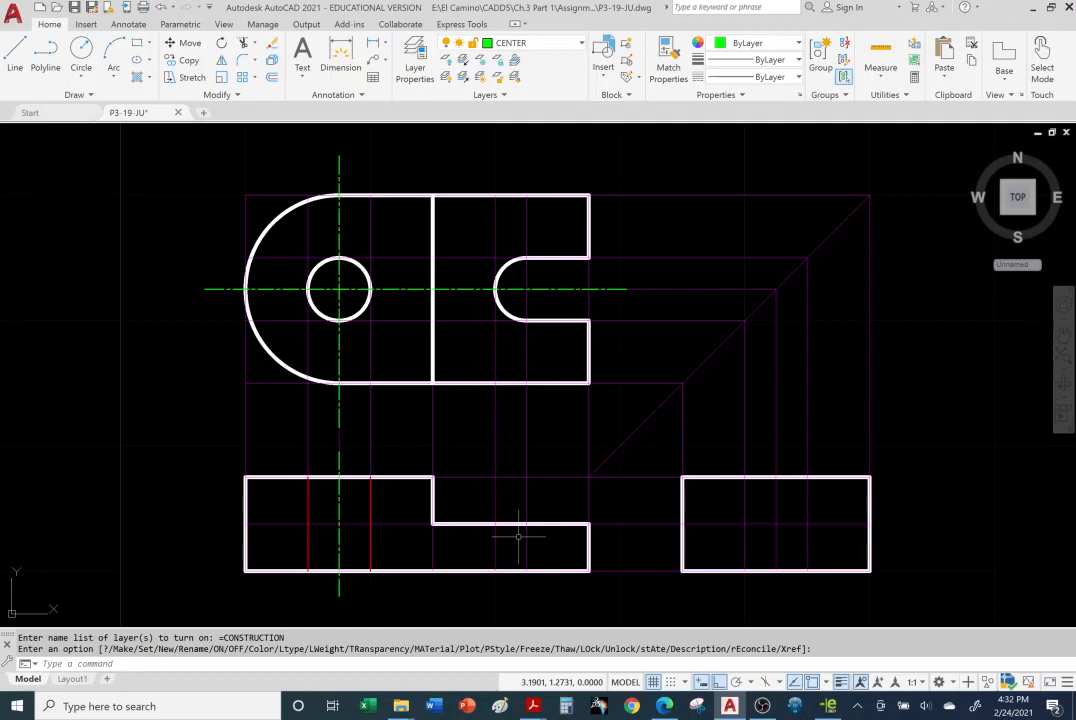
pyautogui.scroll(2, 518, 536)
pyautogui.scroll(-2, 518, 536)
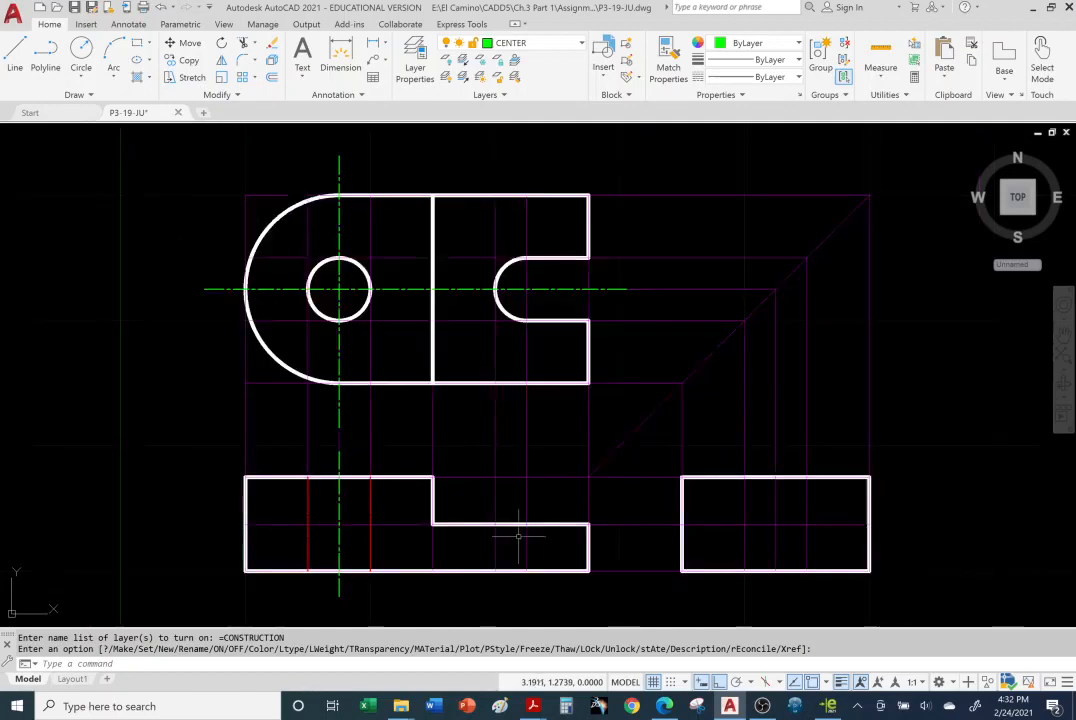
pyautogui.scroll(2, 518, 536)
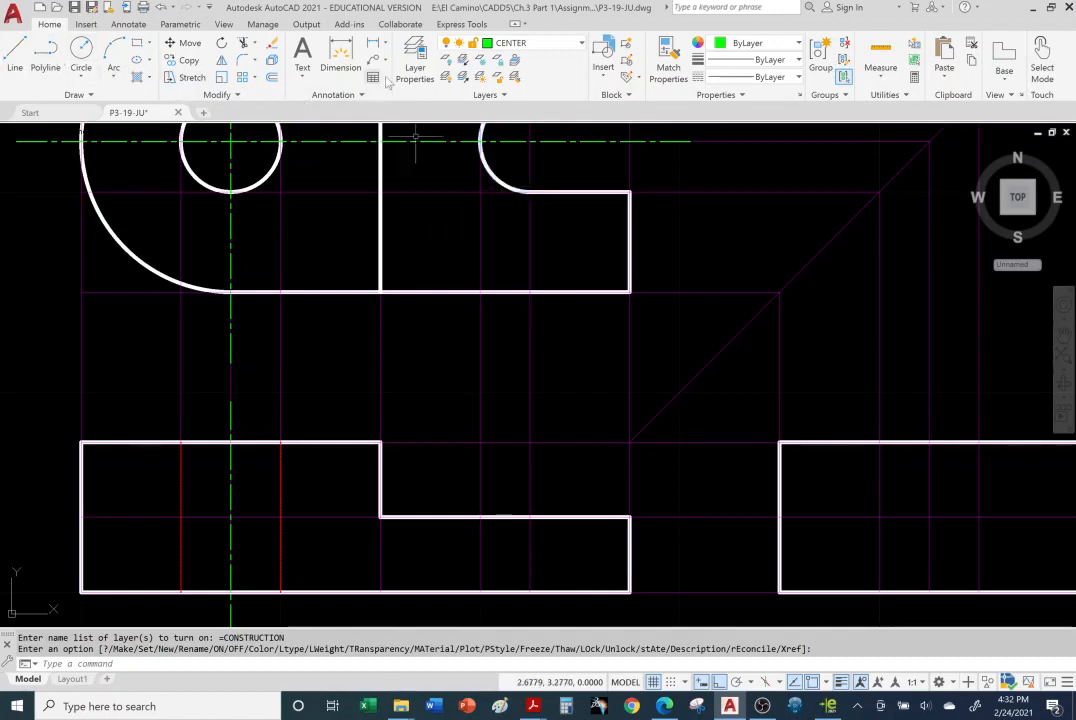
pyautogui.click(480, 44)
pyautogui.click(555, 79)
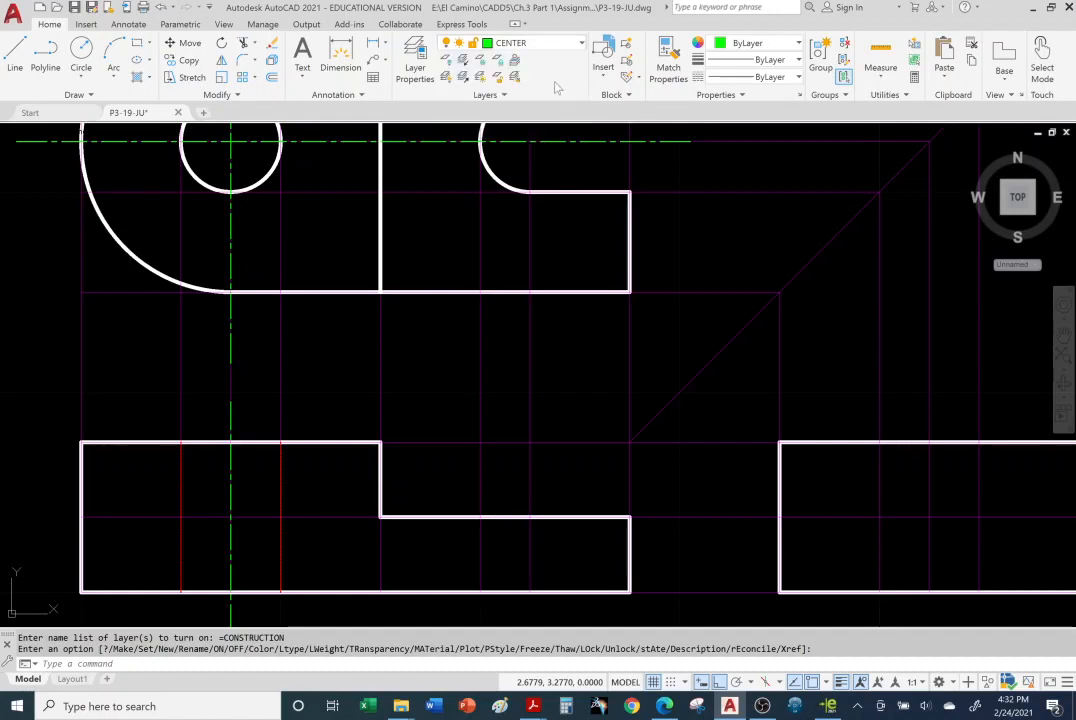
# Turn off Object Snap while the Line command is running and cancel the command.
pyautogui.click(16, 60)
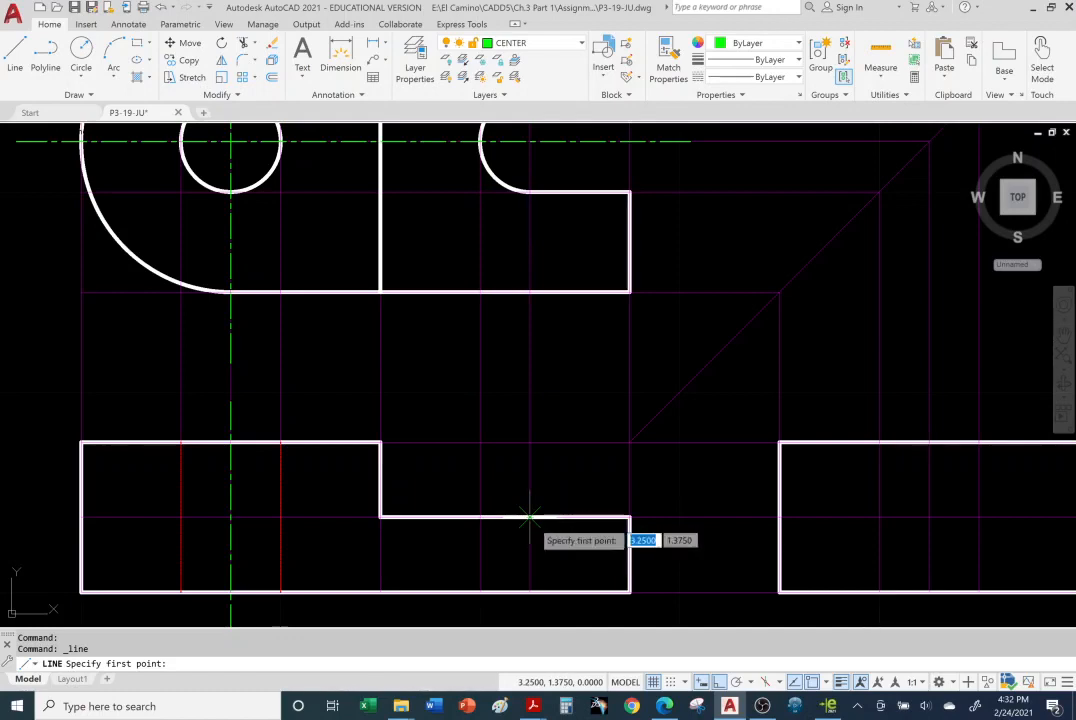
pyautogui.click(813, 684)
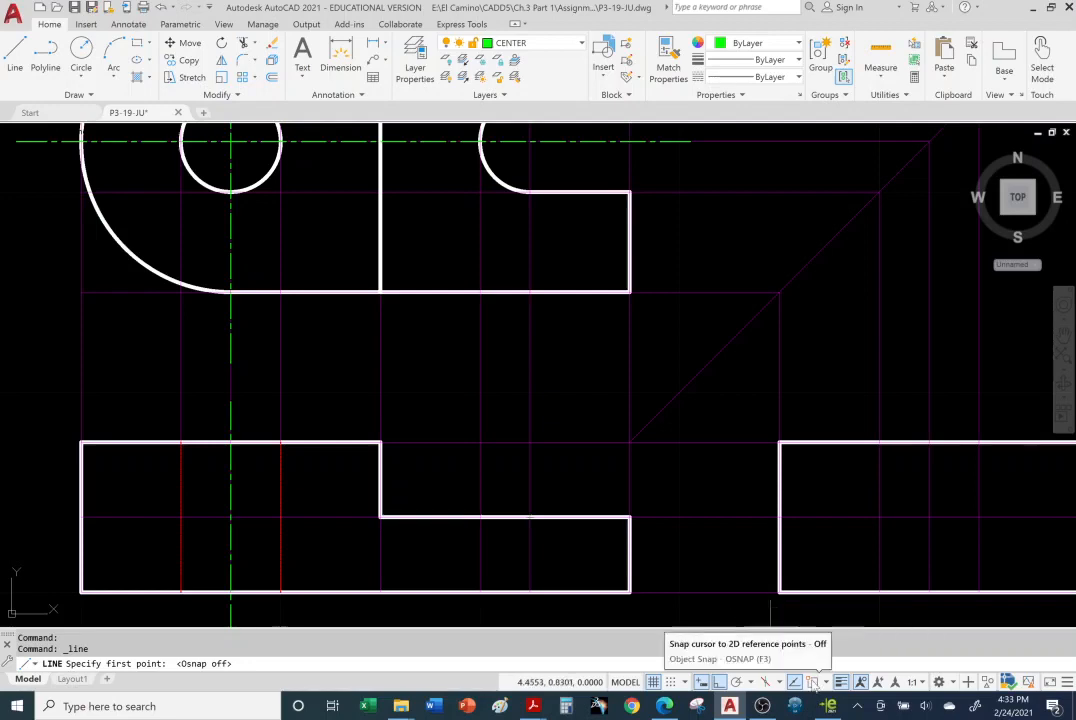
pyautogui.press('Escape')
pyautogui.press('Escape')
pyautogui.press('Escape')
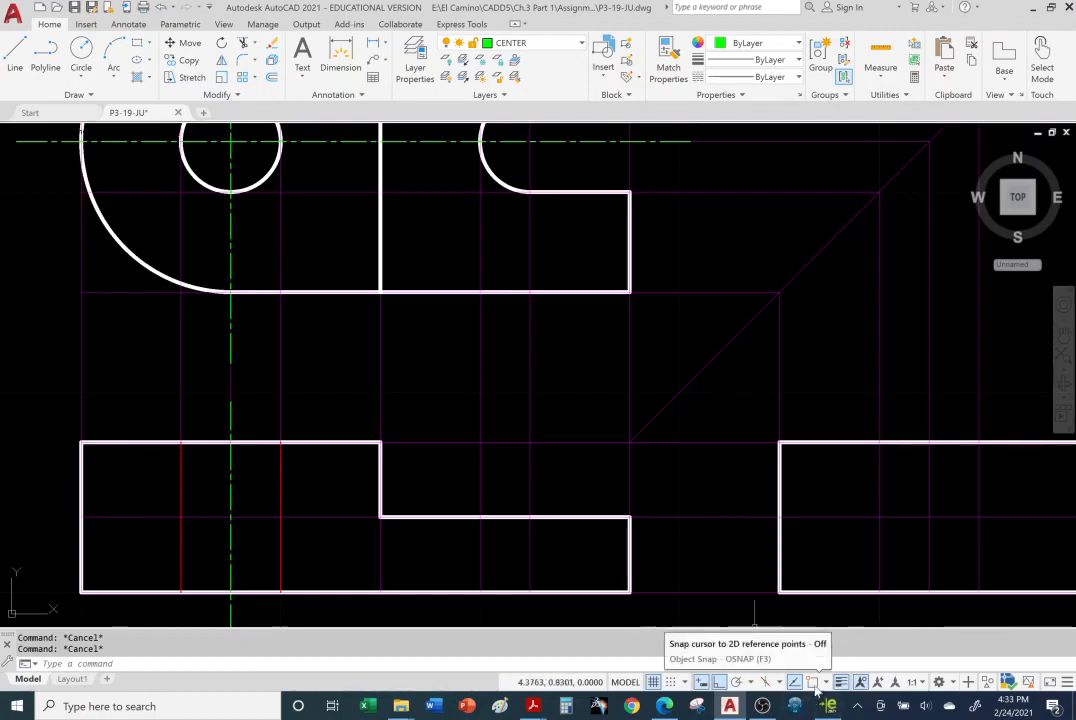
# Turn off Dynamic Input and turn Object Snap back on with the Line command running.
pyautogui.click(18, 50)
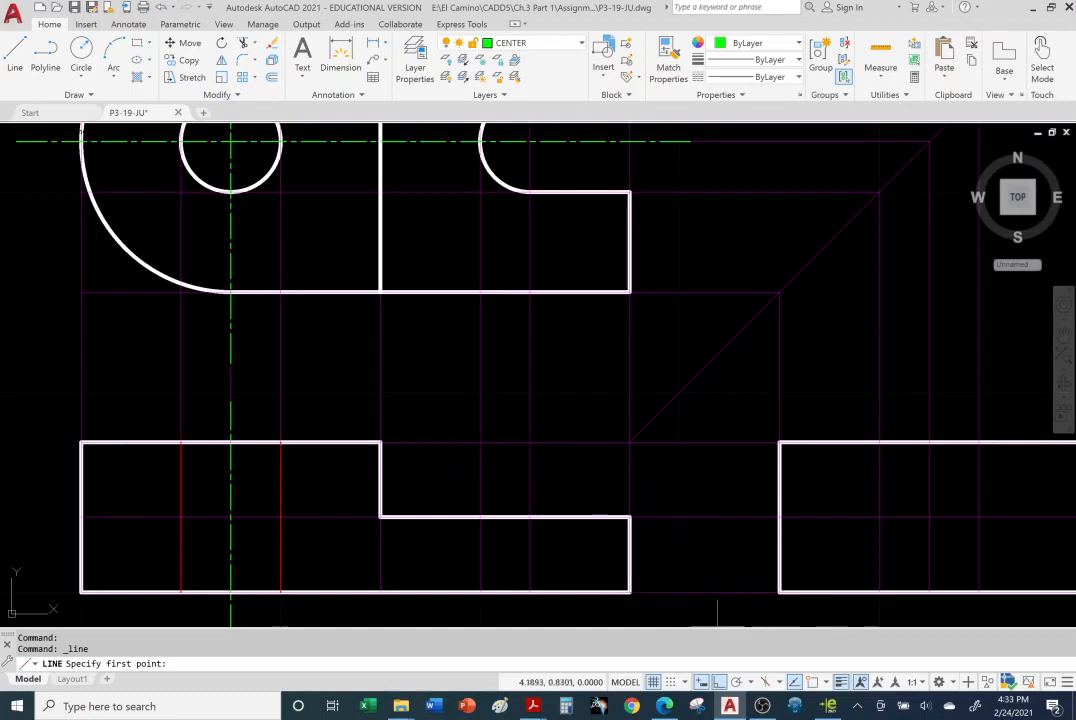
pyautogui.click(705, 683)
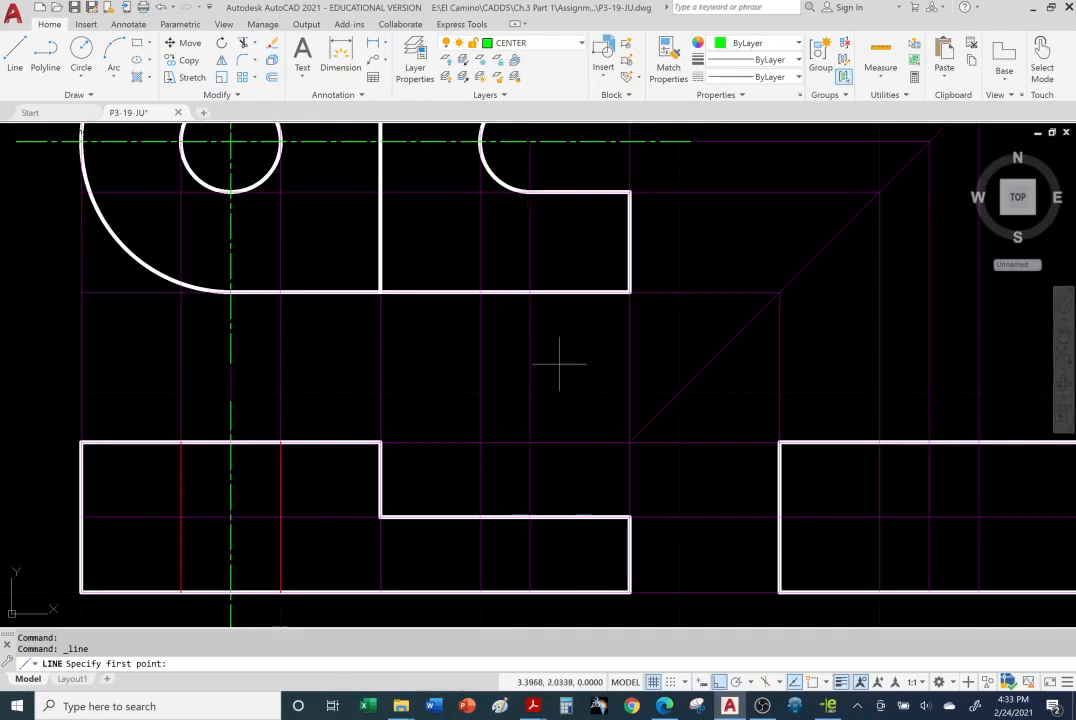
pyautogui.click(813, 682)
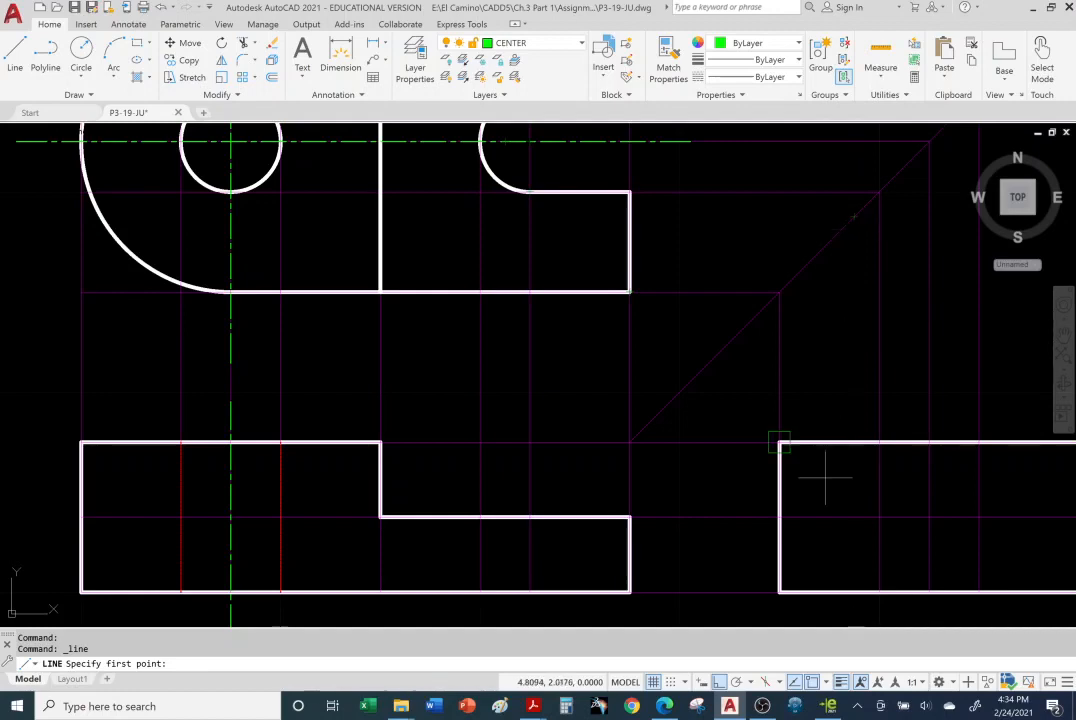
pyautogui.click(824, 681)
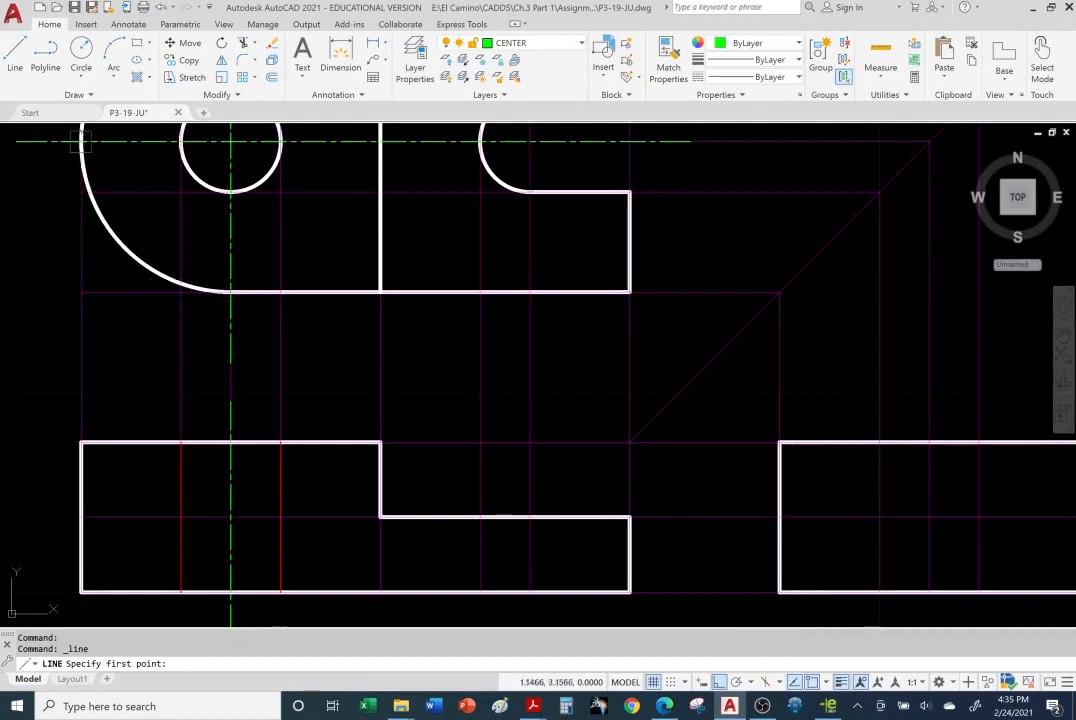
# Draw a vertical centerline about 0.73 long at the slot's arc center, extending past both edges of the front view's lower step.
pyautogui.click(17, 60)
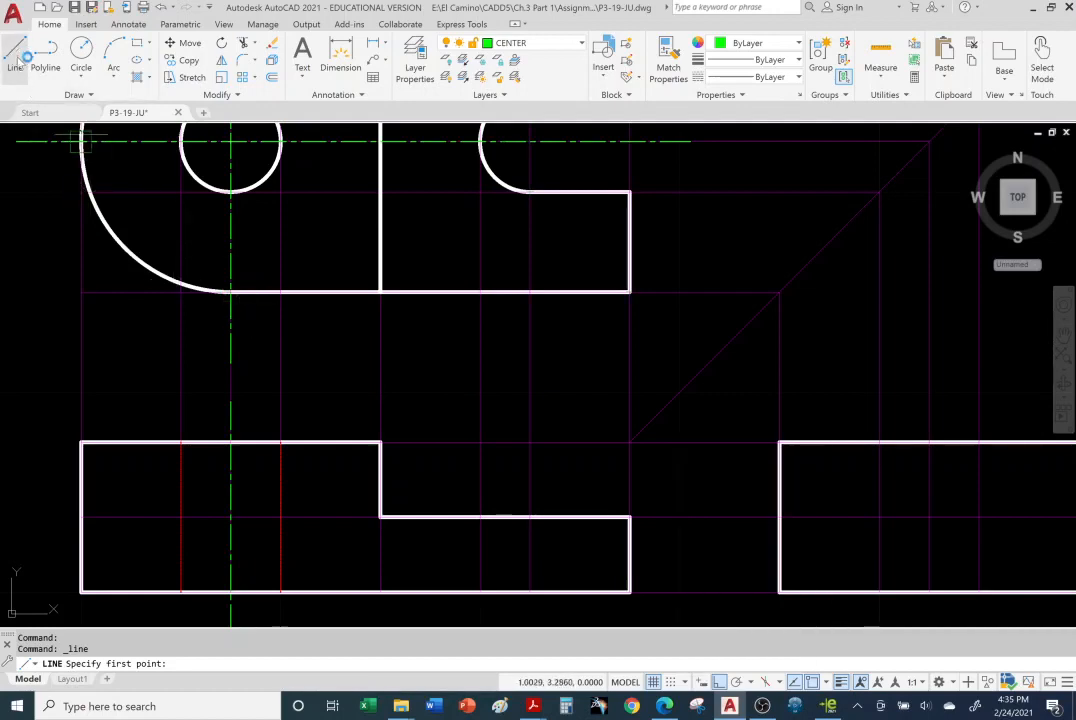
pyautogui.click(530, 467)
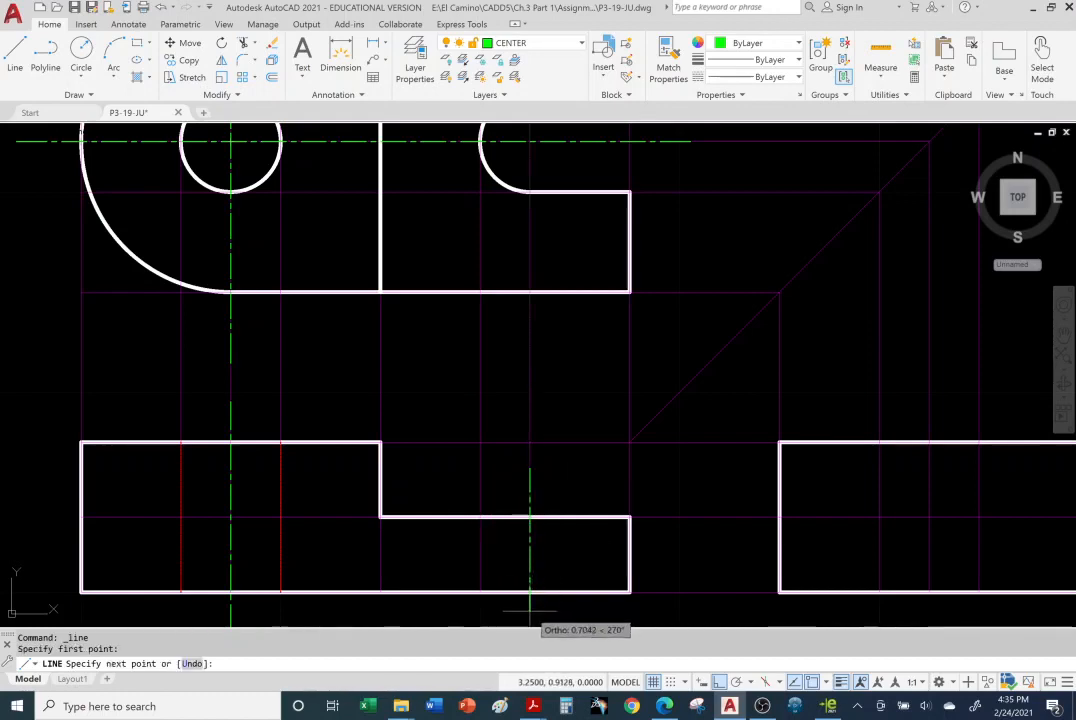
pyautogui.click(530, 612)
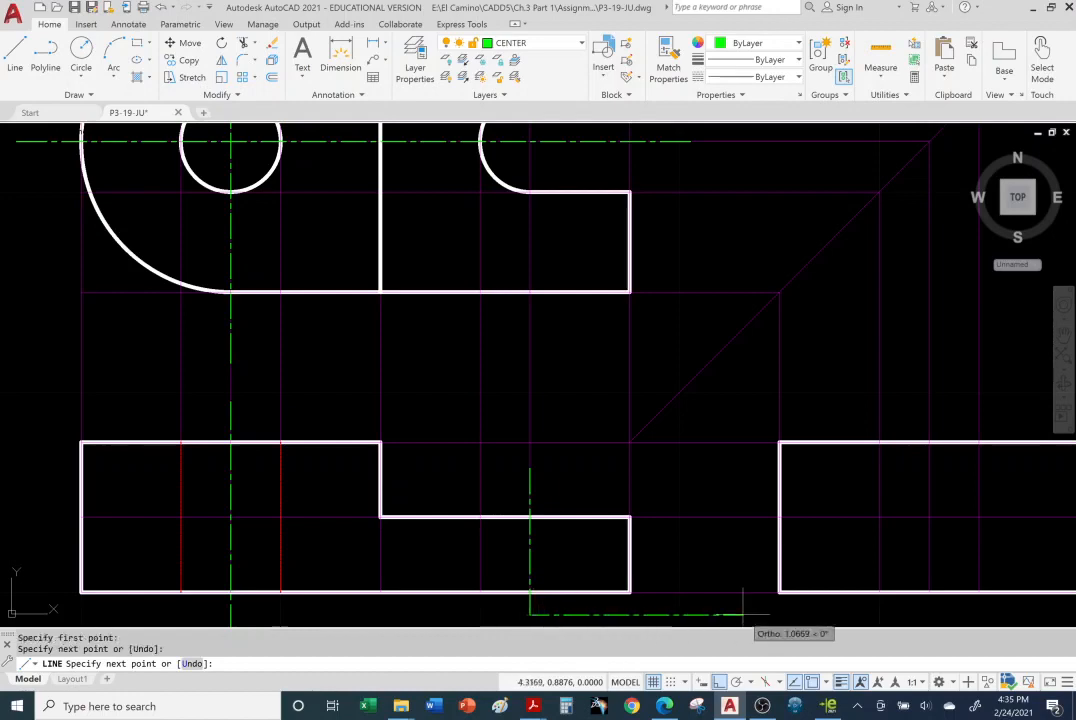
pyautogui.press('Escape')
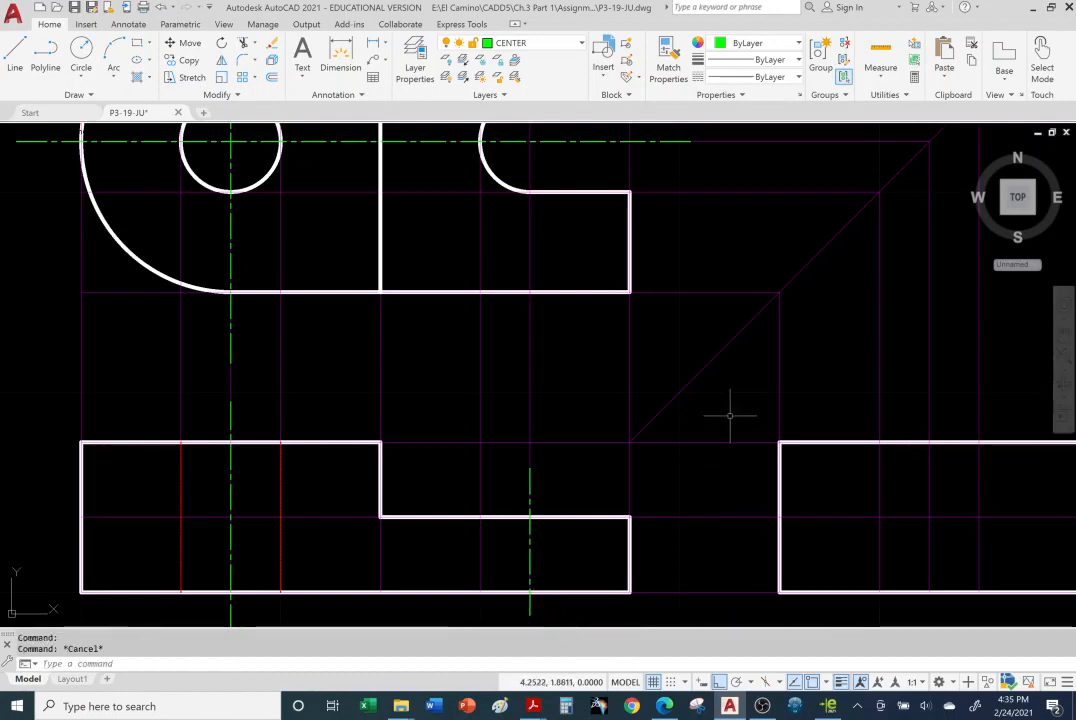
pyautogui.press('Escape')
# Make HIDDEN the current layer and draw the slot's vertical hidden line across the lower step of the front view, along its construction line.
pyautogui.click(583, 45)
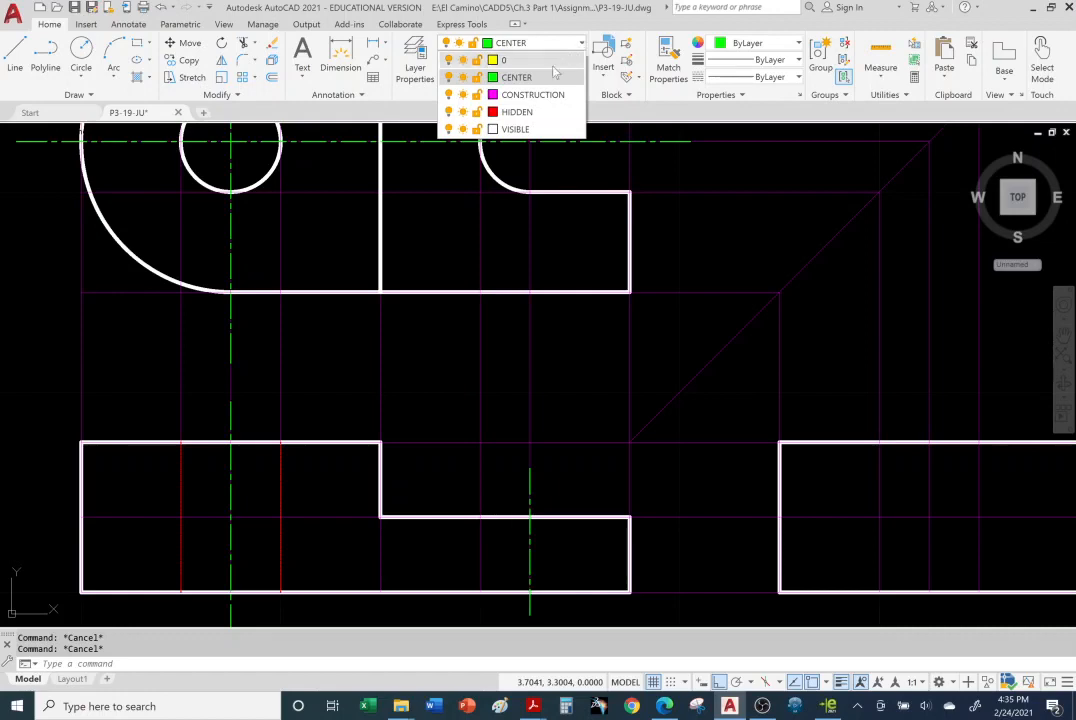
pyautogui.click(533, 113)
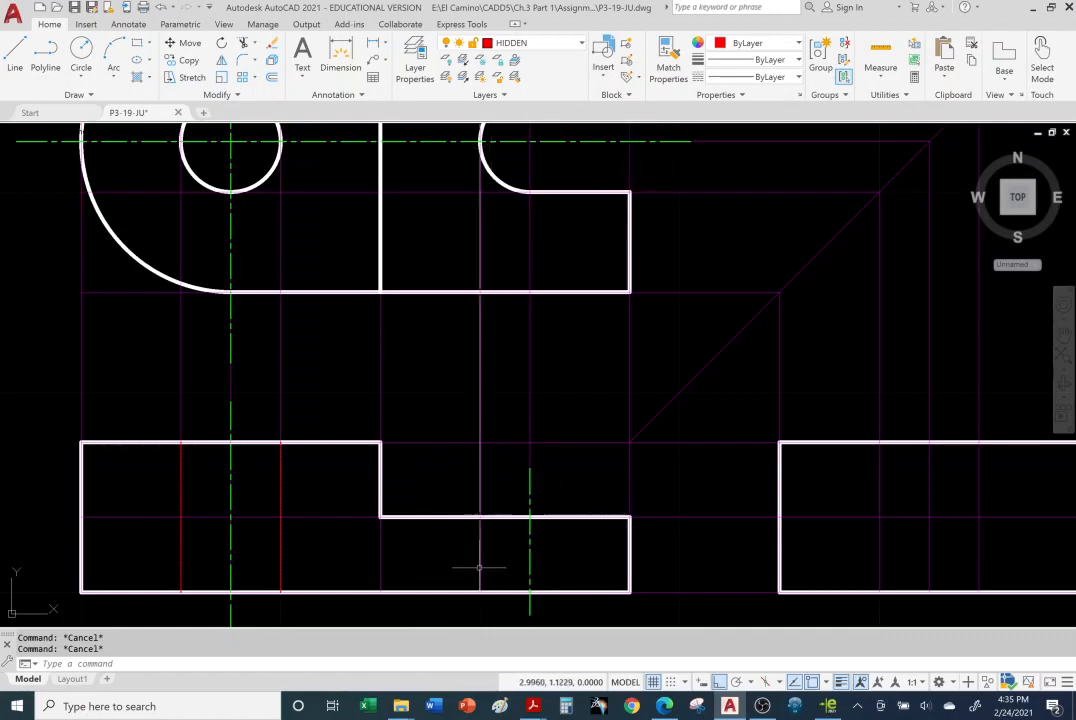
pyautogui.click(16, 55)
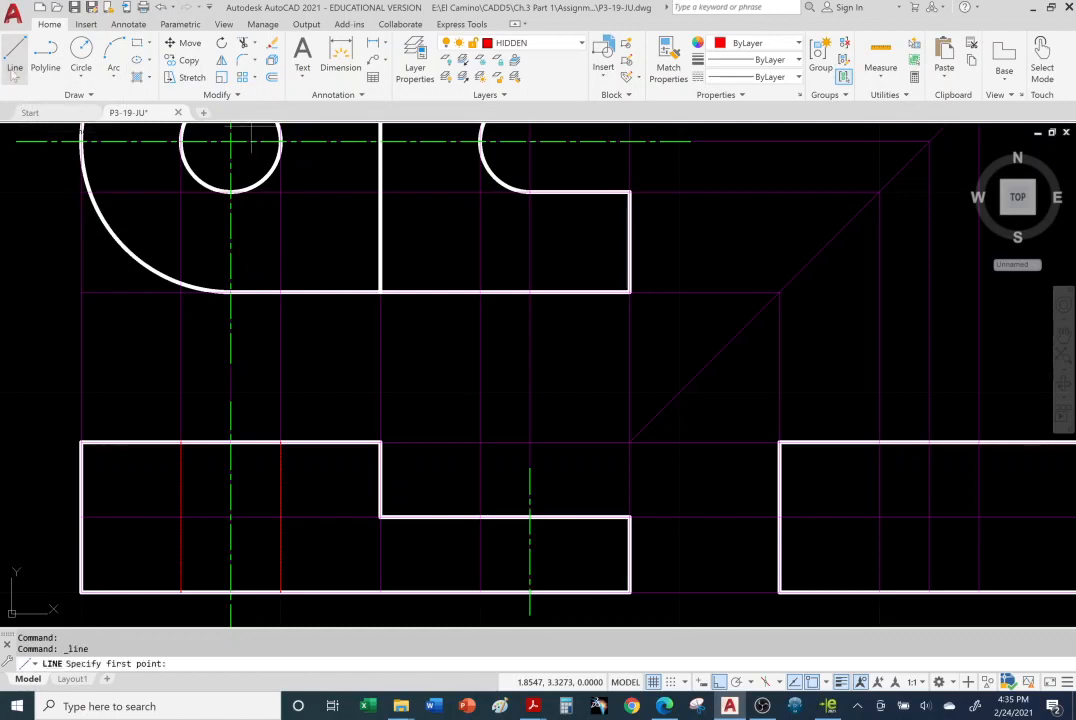
pyautogui.click(480, 516)
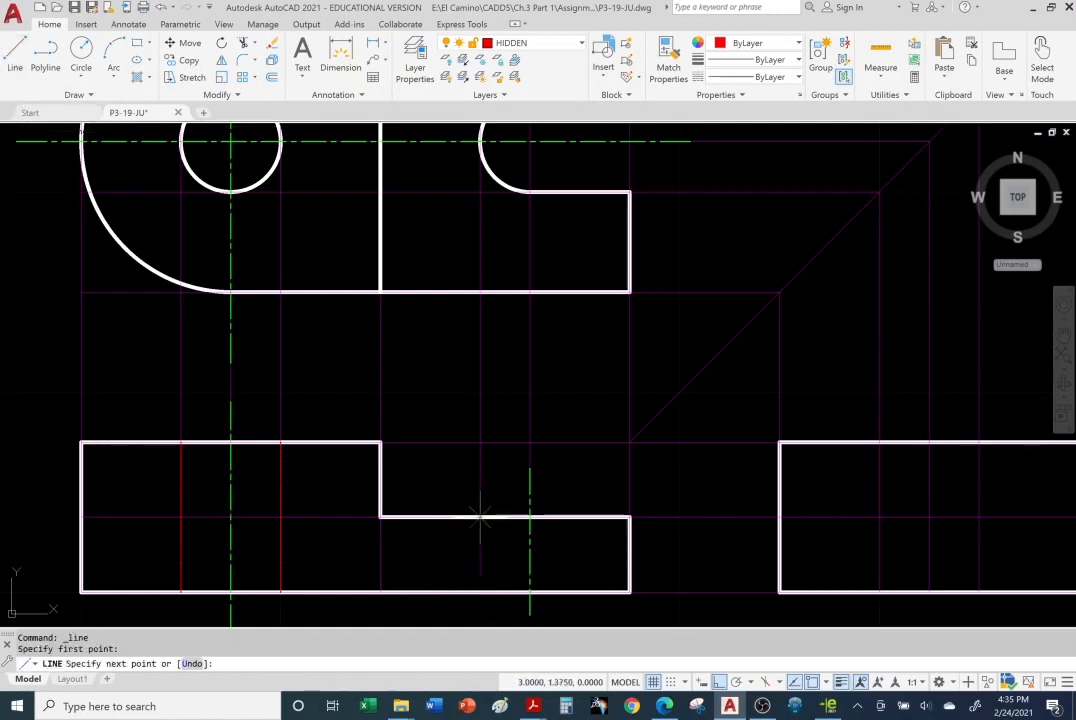
pyautogui.click(480, 592)
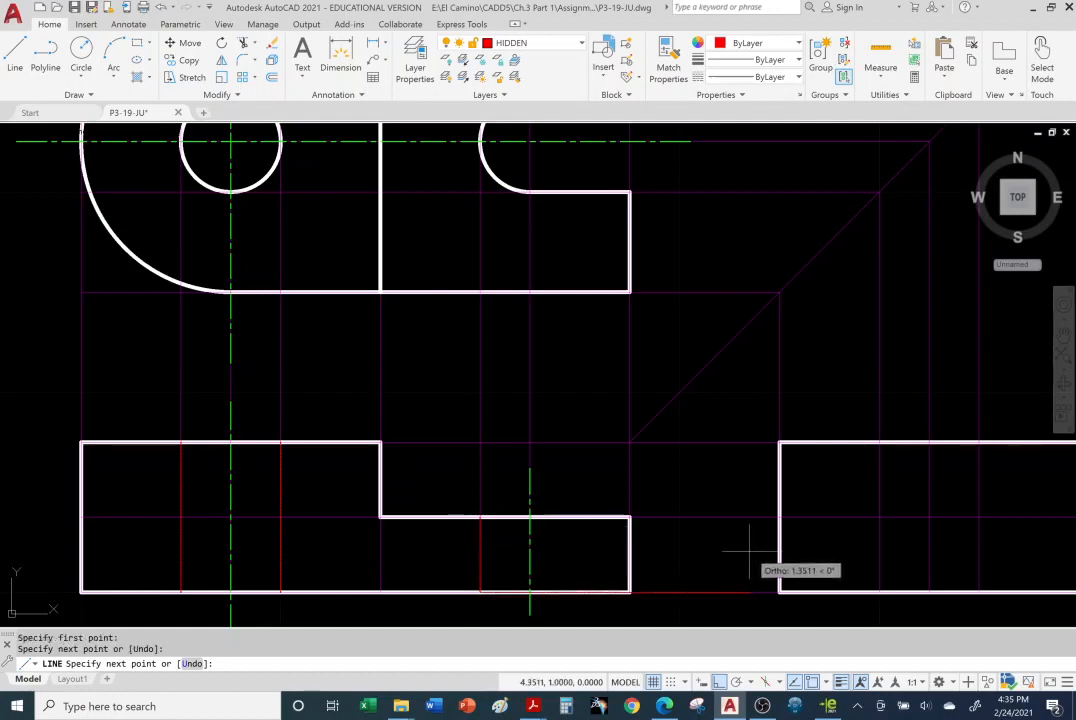
pyautogui.press('Escape')
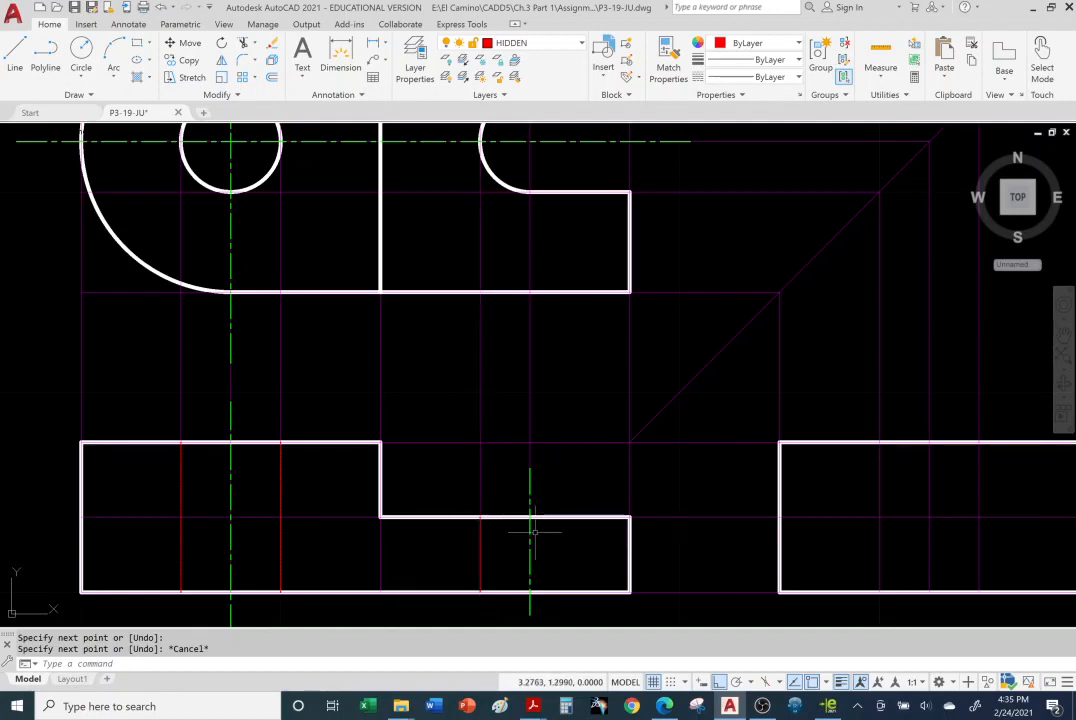
pyautogui.scroll(2, 518, 601)
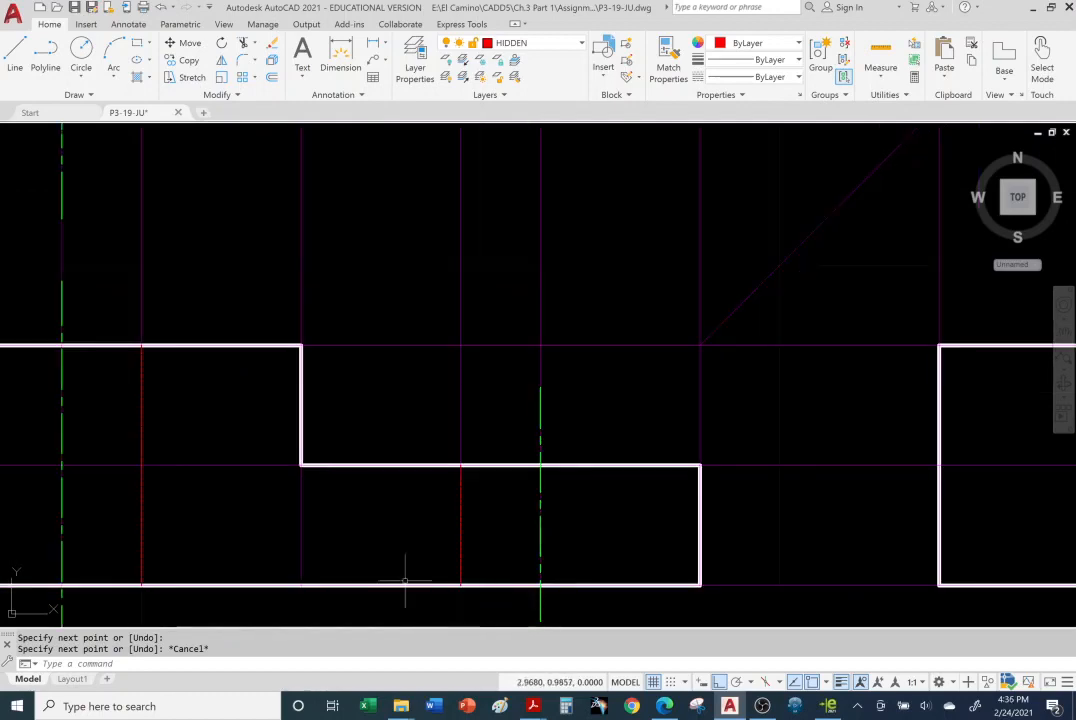
# Turn off the CONSTRUCTION layer.
pyautogui.moveTo(257, 547)
pyautogui.mouseDown(button='middle')
pyautogui.moveTo(372, 514)
pyautogui.moveTo(537, 515)
pyautogui.mouseUp(button='middle')
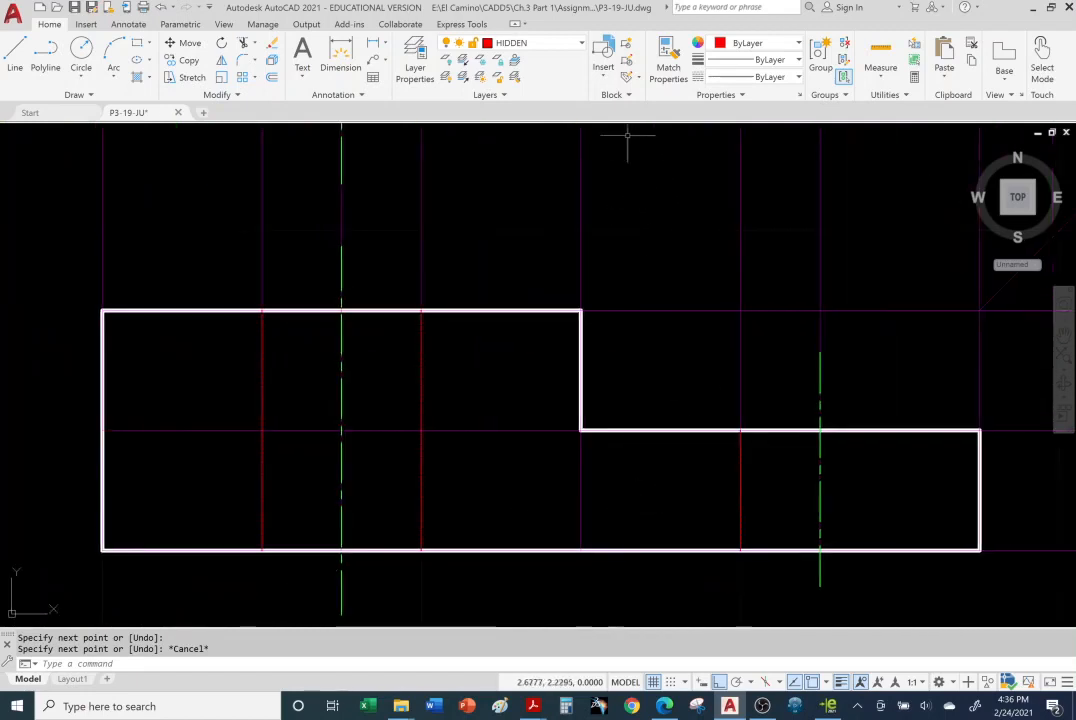
pyautogui.click(583, 45)
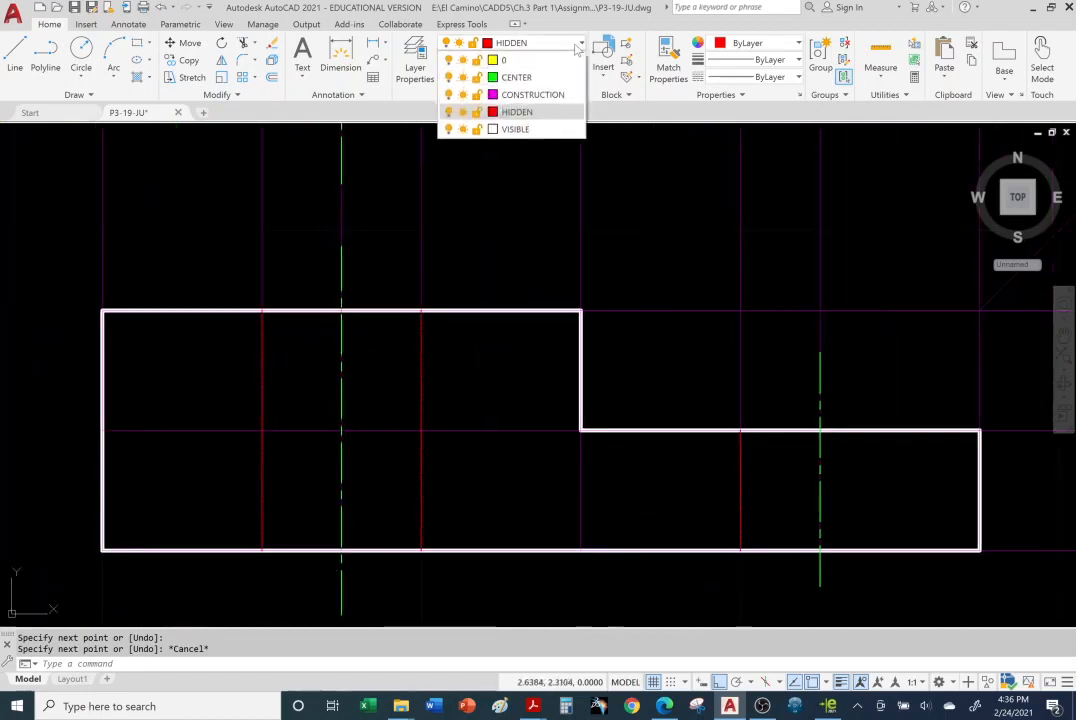
pyautogui.click(448, 95)
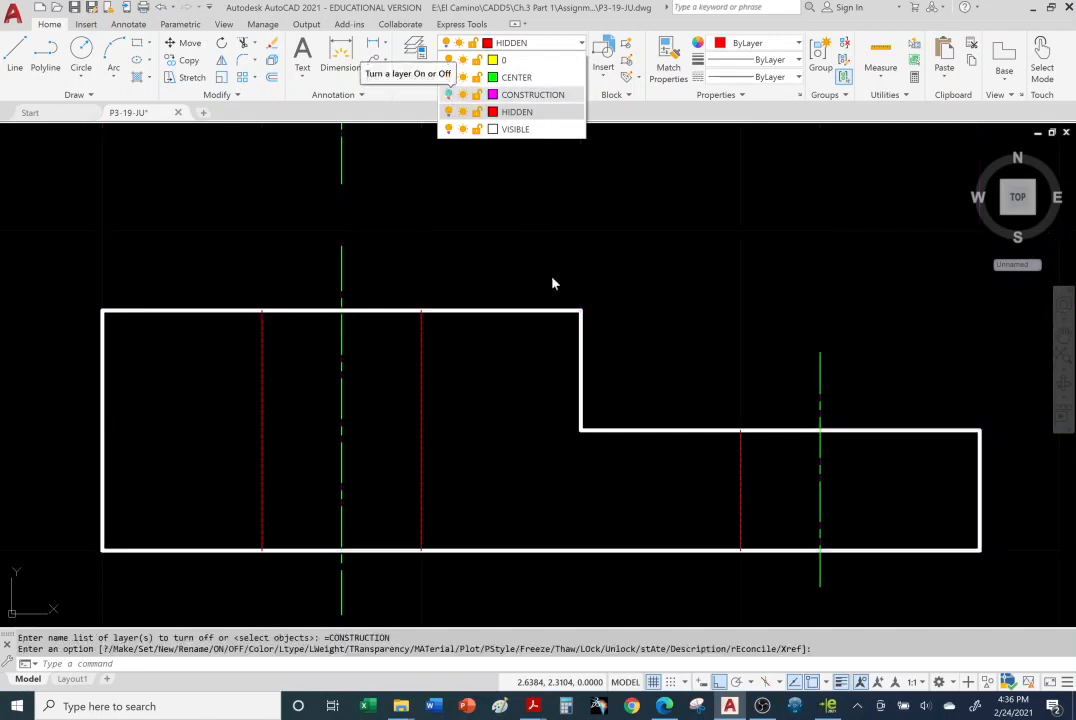
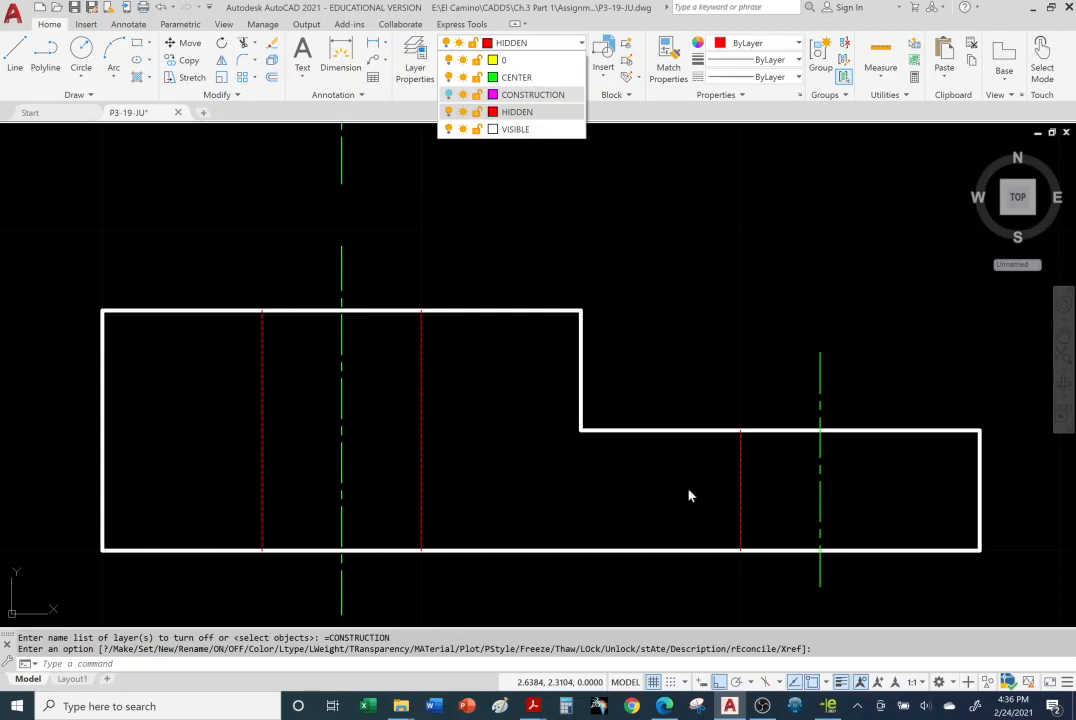
# Switch to Adobe Acrobat Reader to view the Status Bar slide, and return to the AutoCAD drawing.
pyautogui.moveTo(533, 706)
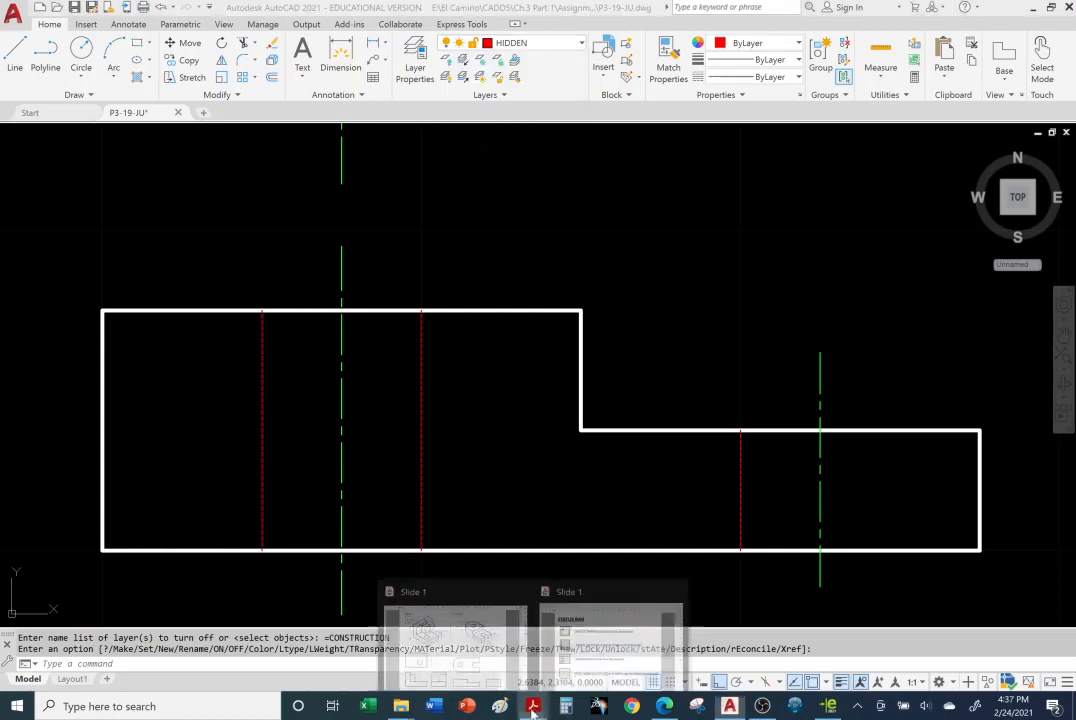
pyautogui.click(590, 660)
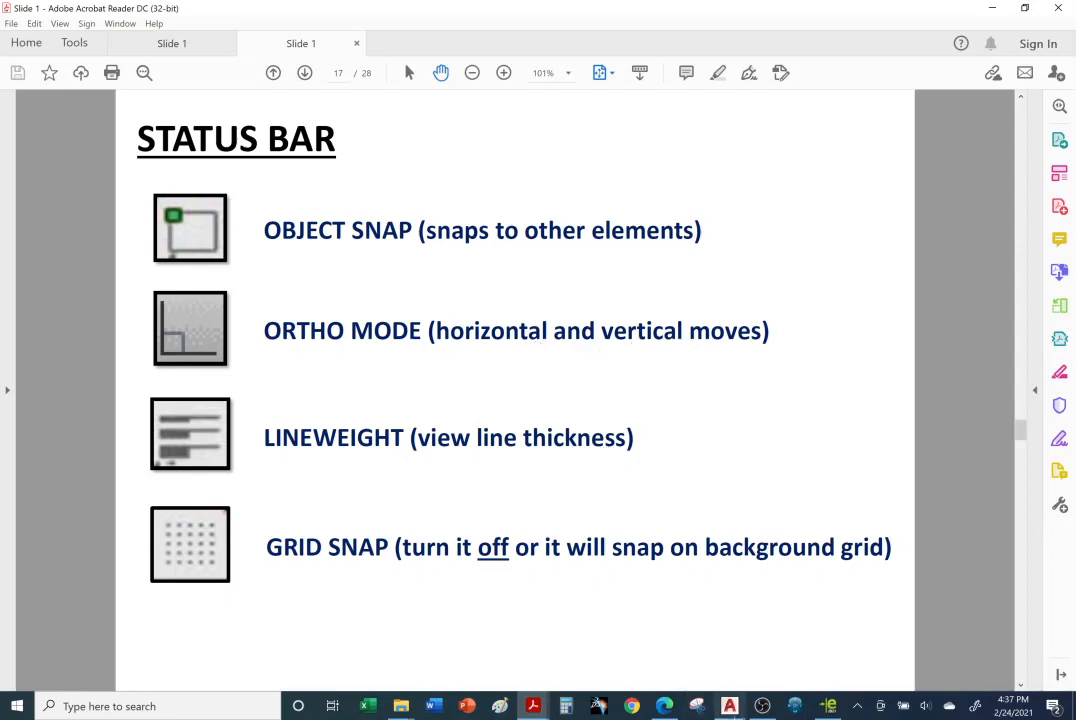
pyautogui.moveTo(729, 706)
pyautogui.click(728, 680)
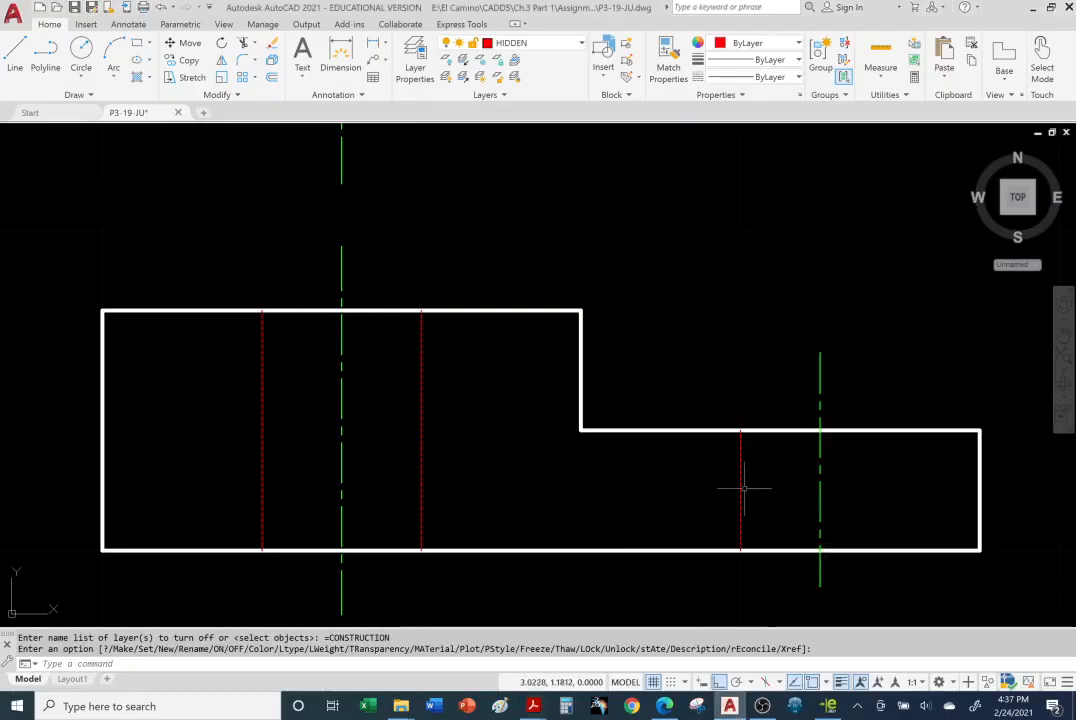
# Make CENTER the current layer for work on the slot in the top view.
pyautogui.scroll(-4, 740, 436)
pyautogui.scroll(-3, 810, 178)
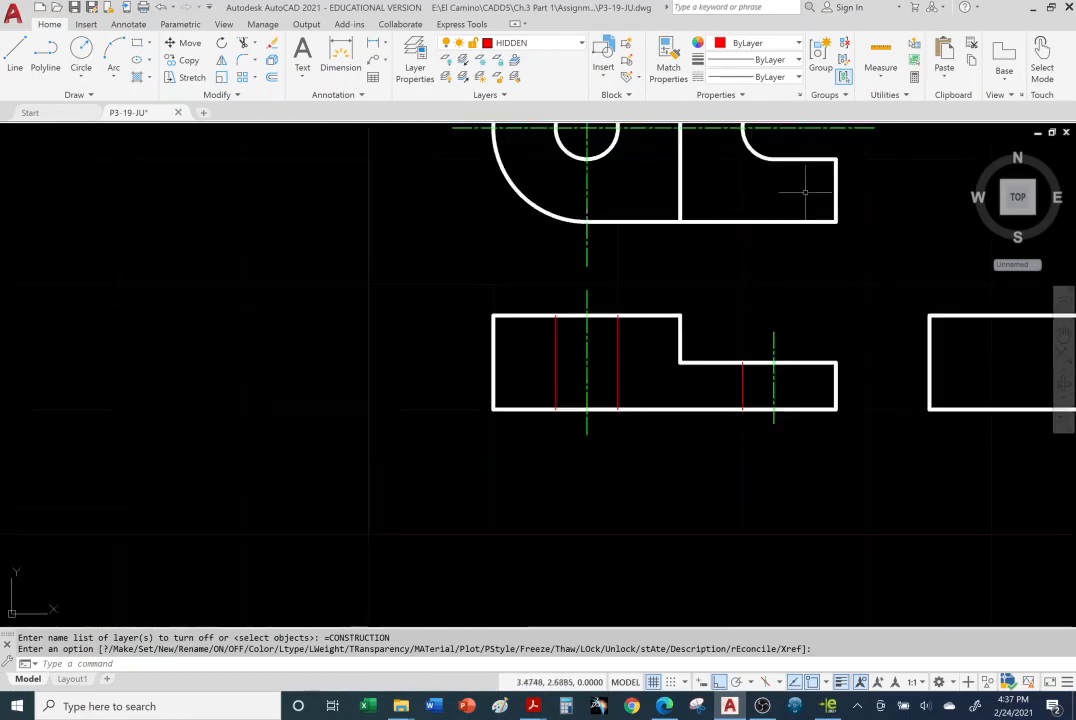
pyautogui.scroll(5, 828, 152)
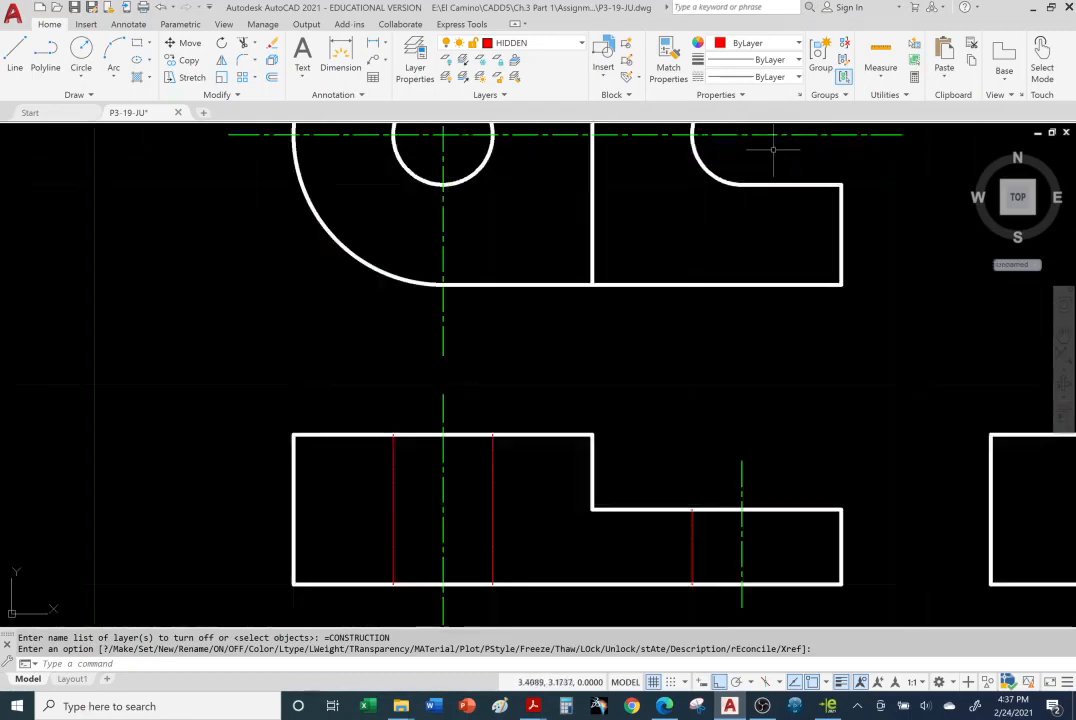
pyautogui.scroll(-5, 773, 149)
pyautogui.moveTo(773, 149)
pyautogui.mouseDown(button='middle')
pyautogui.moveTo(612, 268)
pyautogui.moveTo(601, 257)
pyautogui.mouseUp(button='middle')
pyautogui.scroll(4, 601, 257)
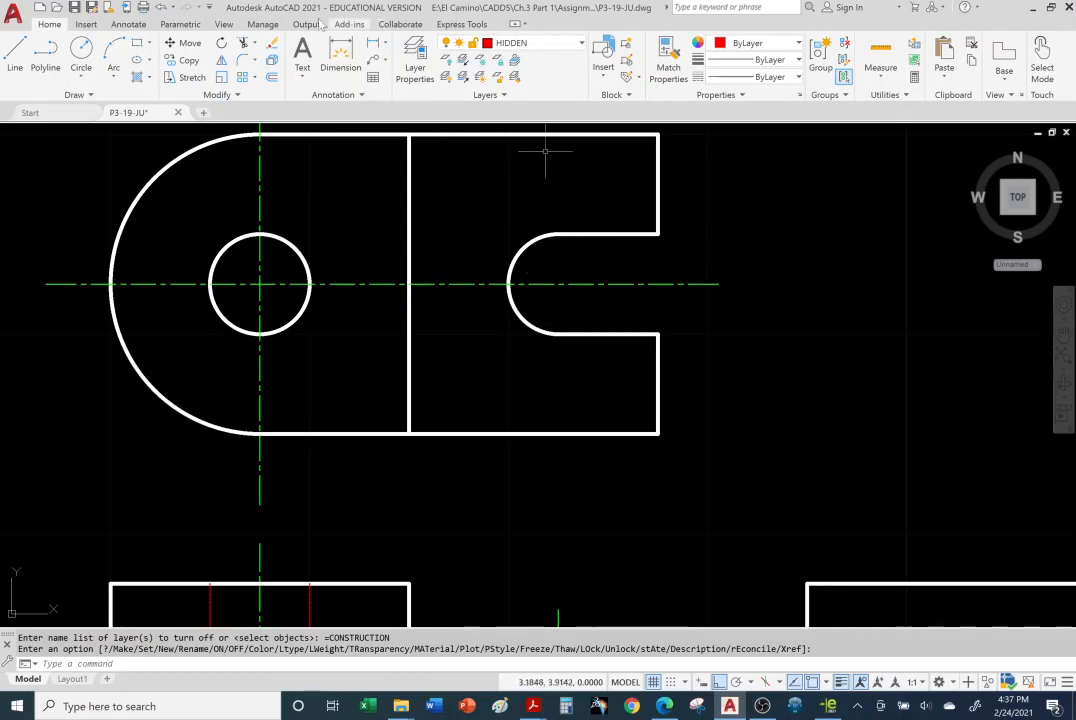
pyautogui.click(545, 45)
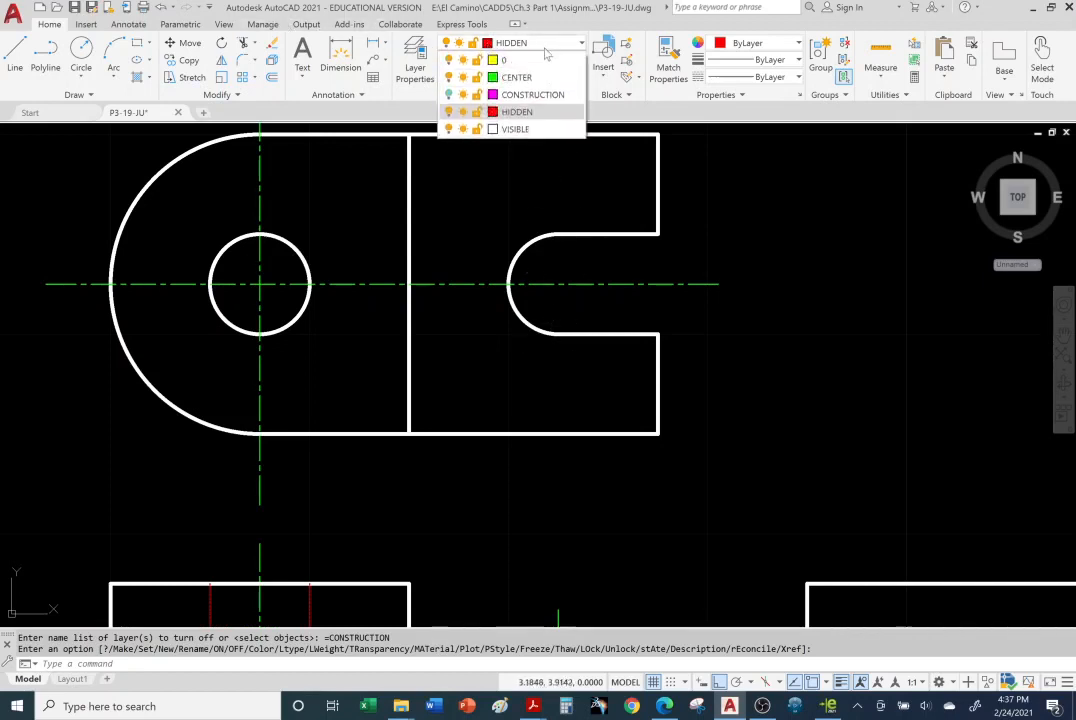
pyautogui.click(495, 77)
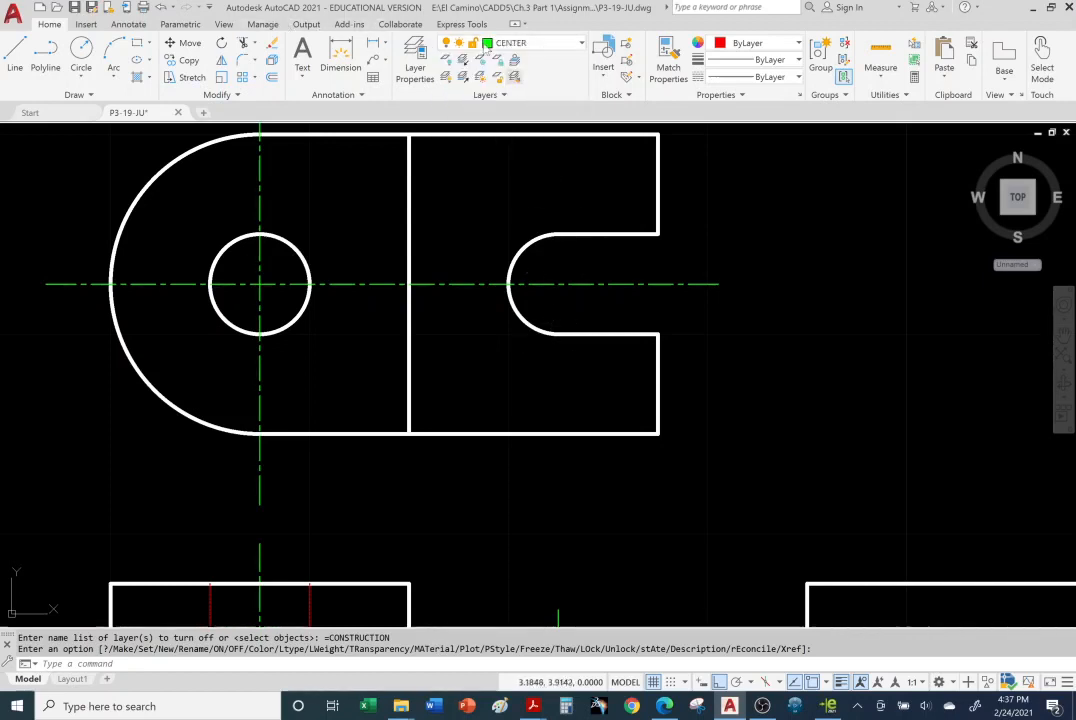
# Draw a vertical centerline about 0.97 long through the slot's arc center in the top view, toggling Ortho Mode off and on while drawing.
pyautogui.click(15, 52)
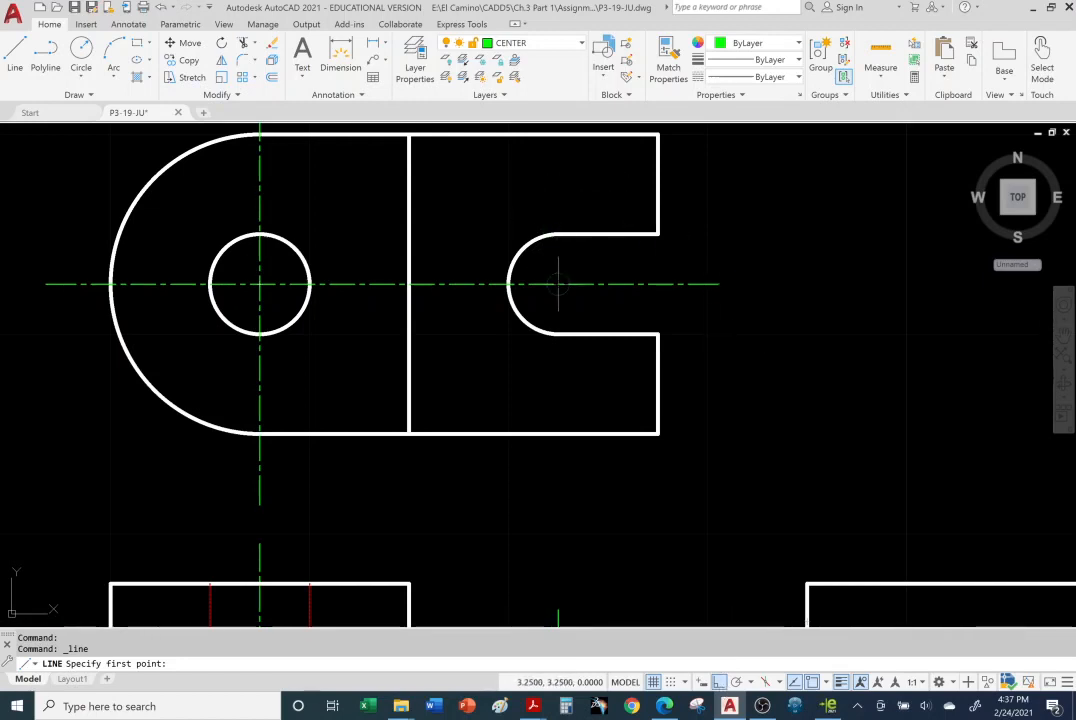
pyautogui.click(561, 189)
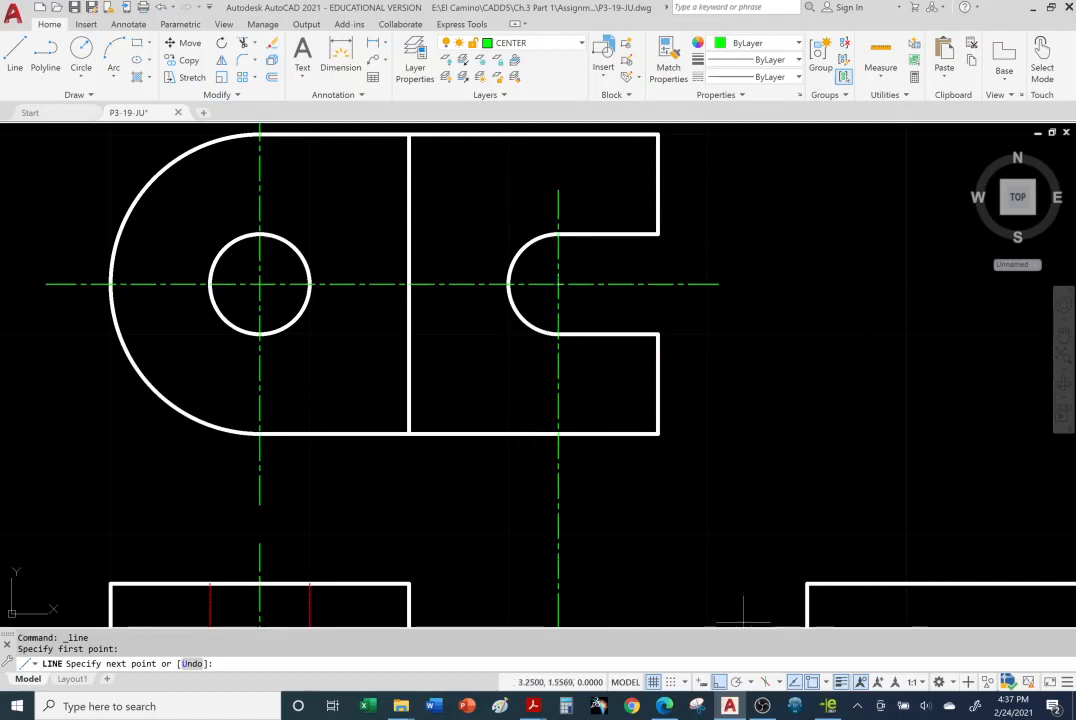
pyautogui.click(720, 682)
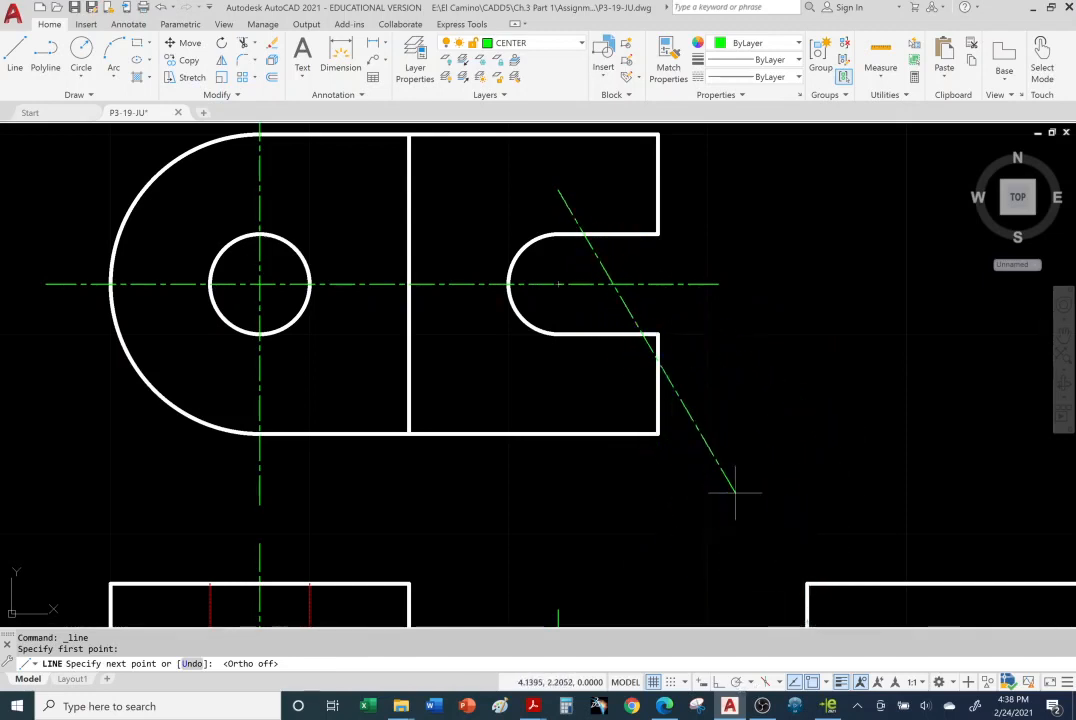
pyautogui.click(718, 682)
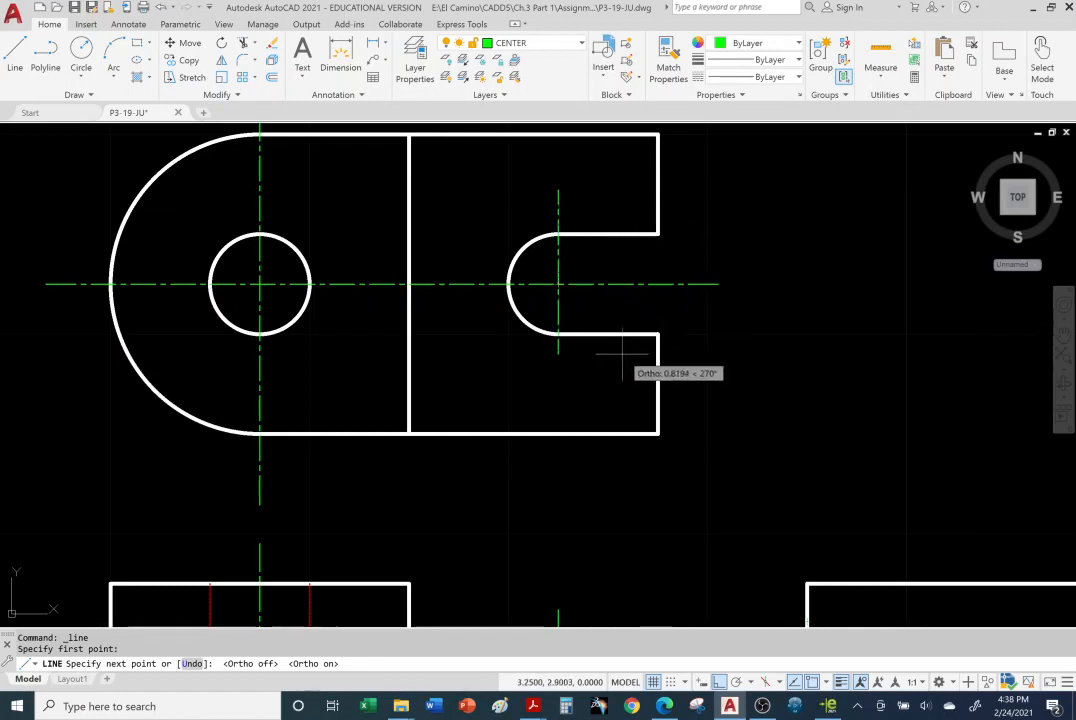
pyautogui.click(558, 383)
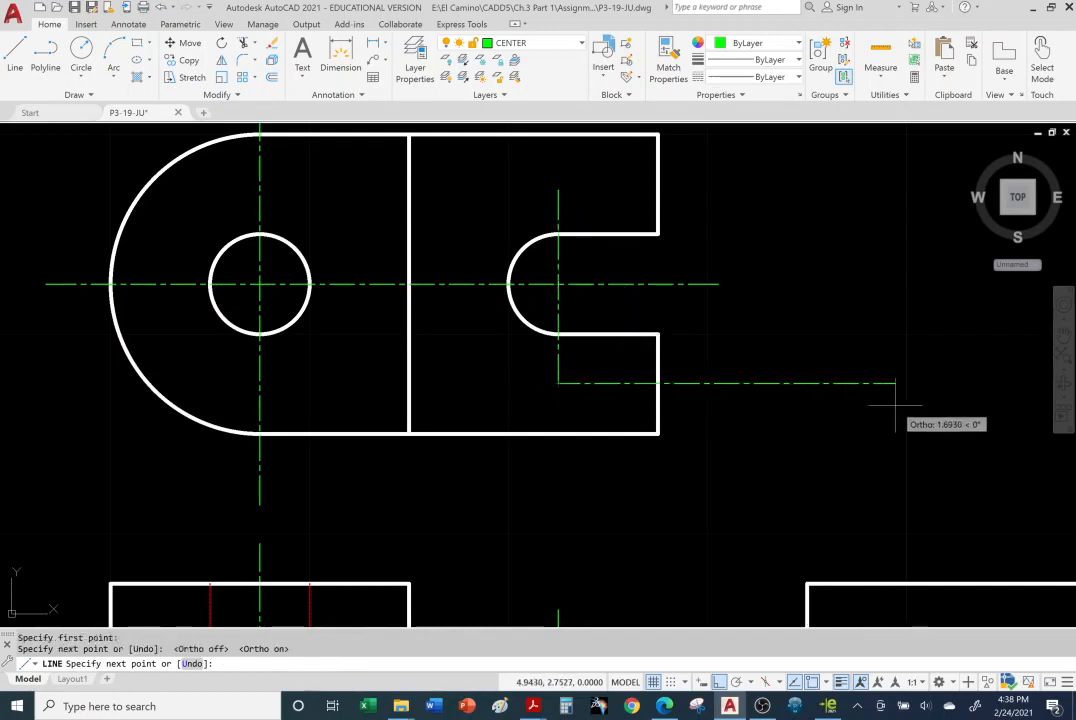
pyautogui.press('Escape')
pyautogui.press('Escape')
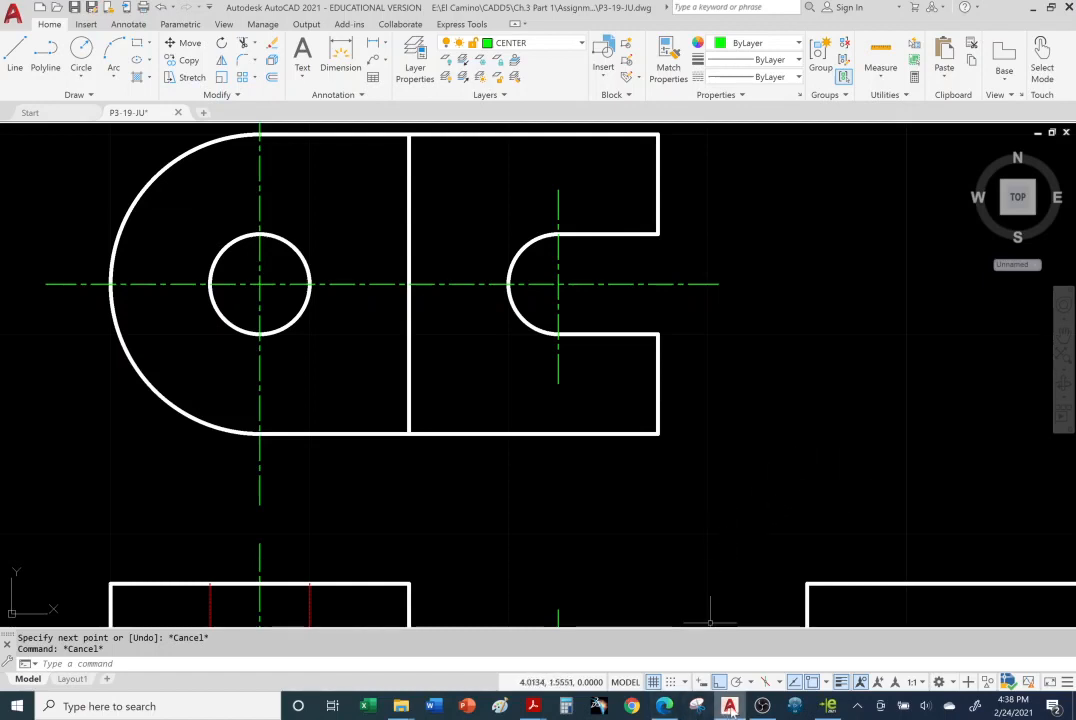
# Turn off Ortho Mode and stretch the lower end of the slot's vertical centerline about 0.11 to the right.
pyautogui.moveTo(731, 708)
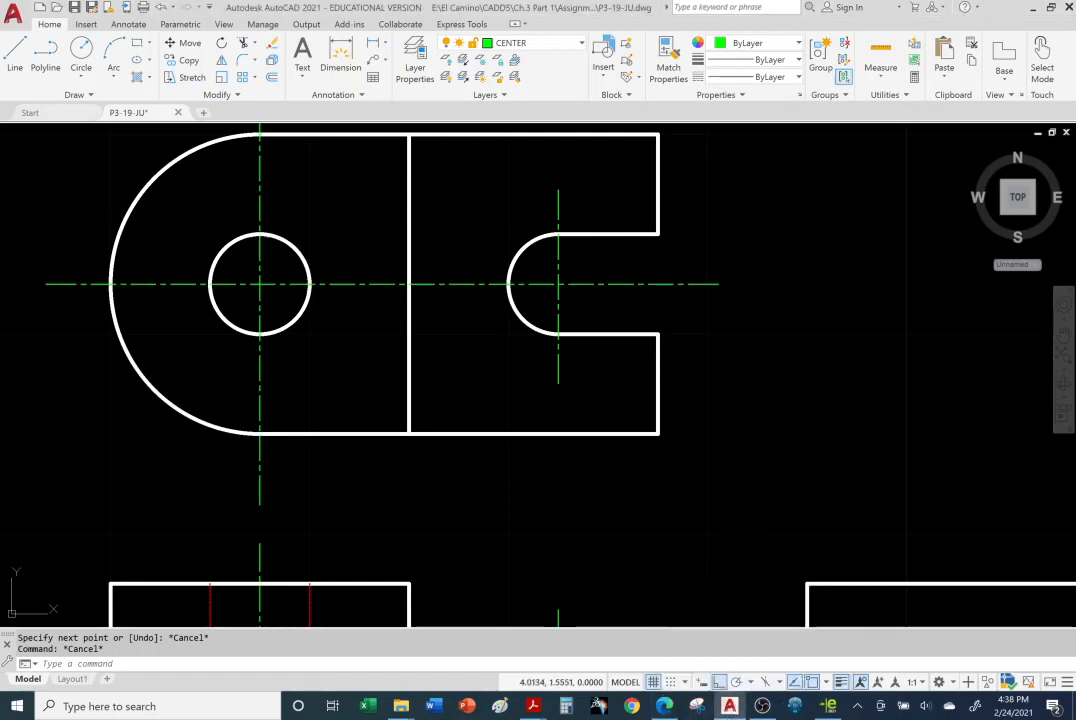
pyautogui.click(714, 439)
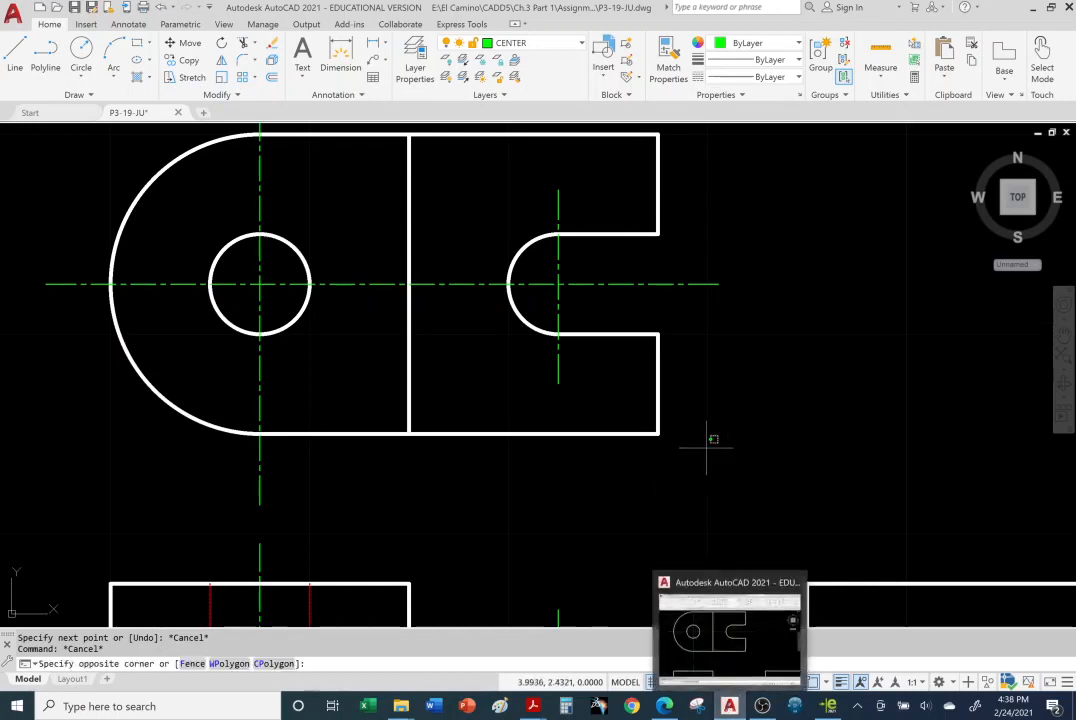
pyautogui.click(763, 396)
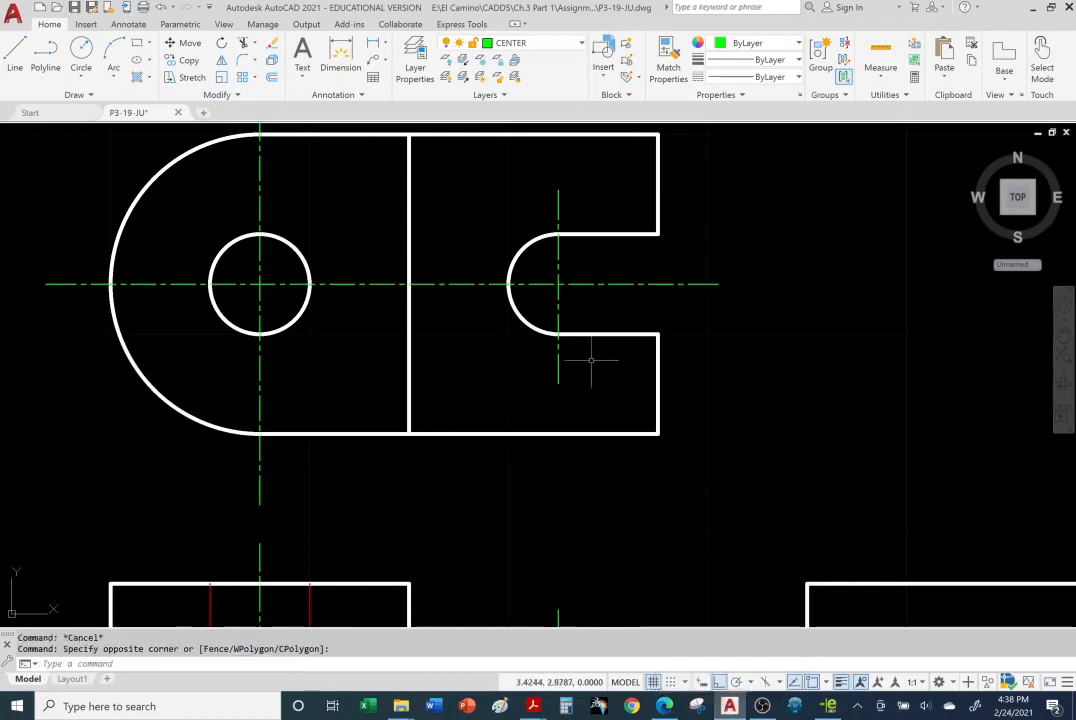
pyautogui.click(558, 370)
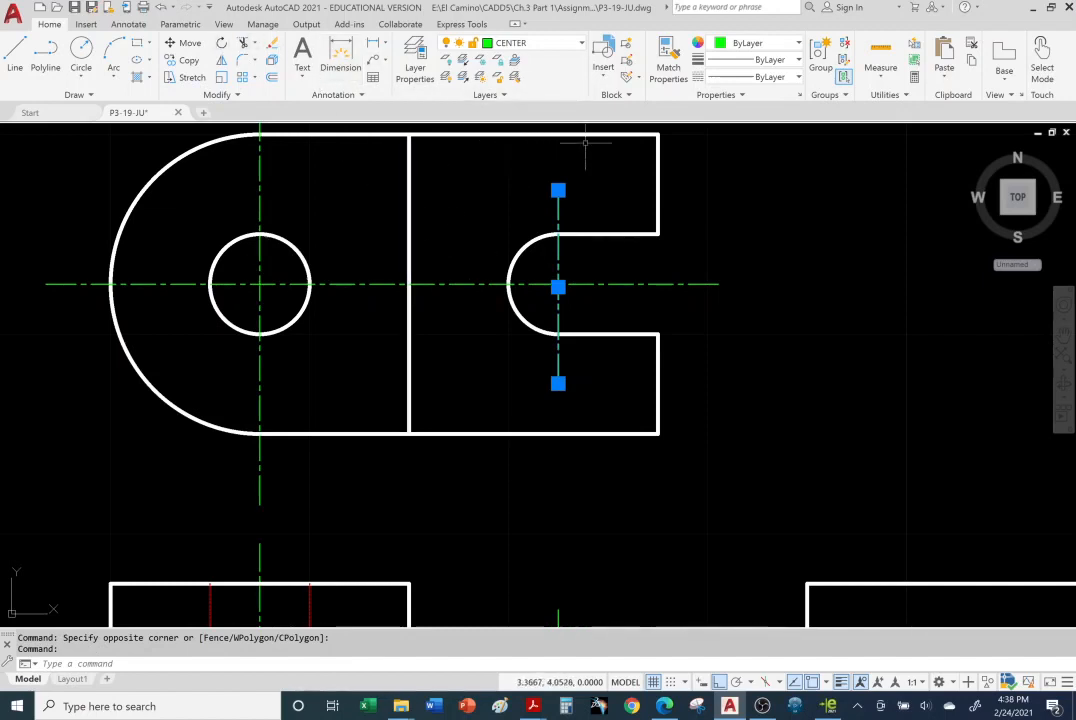
pyautogui.click(719, 681)
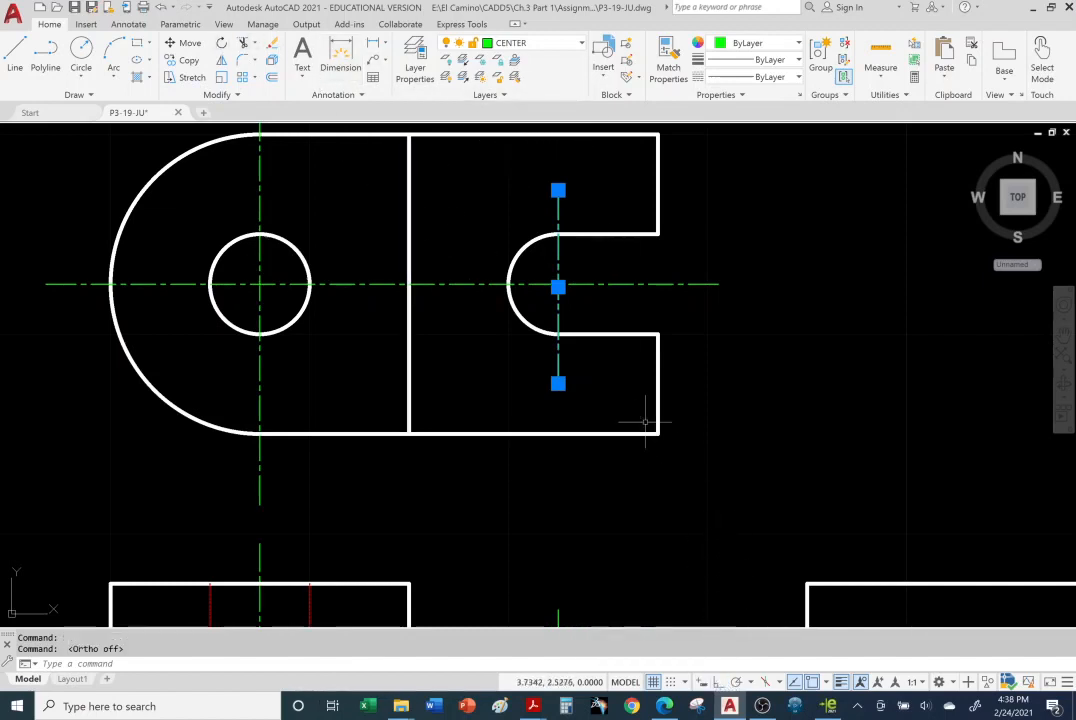
pyautogui.click(558, 383)
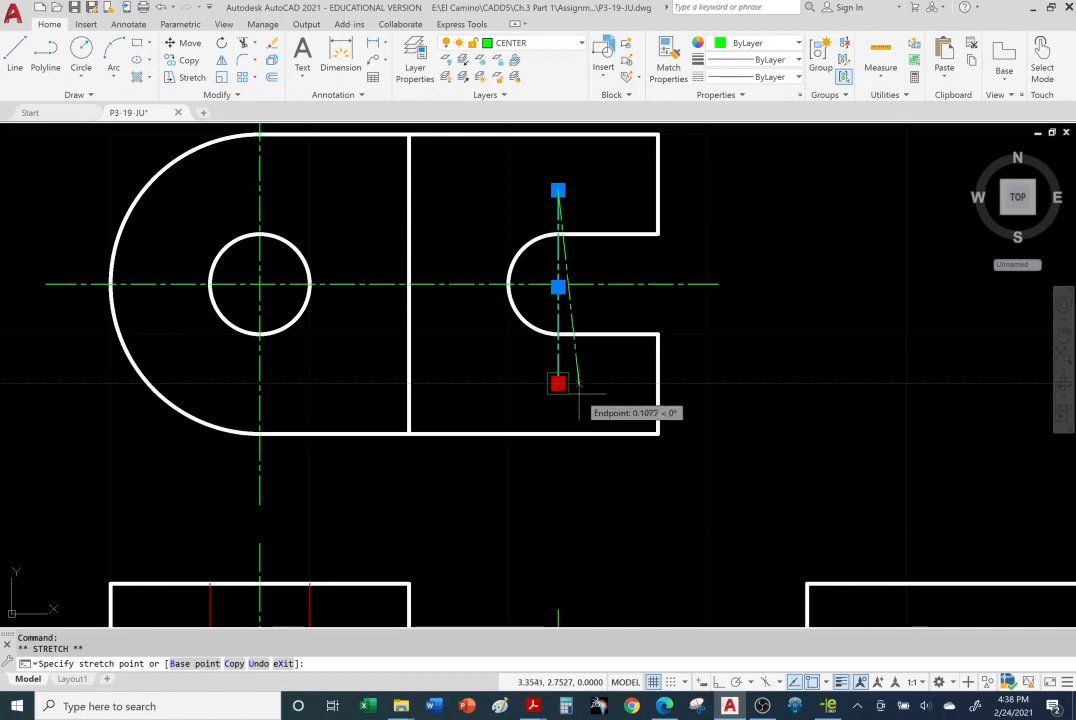
pyautogui.click(579, 383)
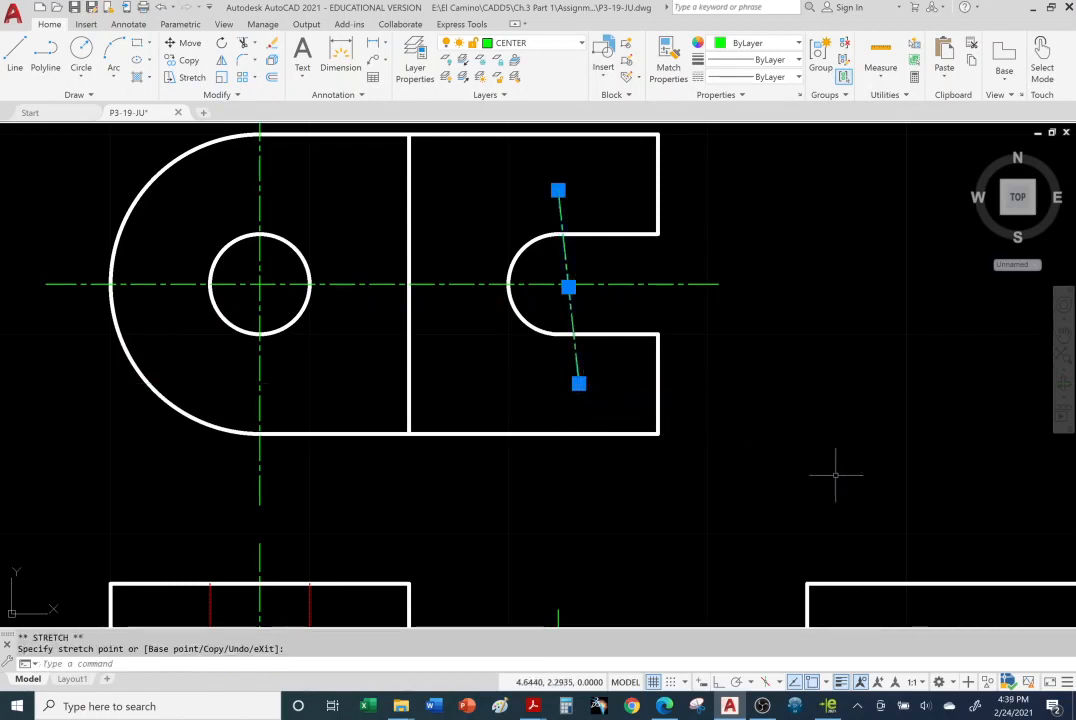
pyautogui.press('Escape')
pyautogui.press('Escape')
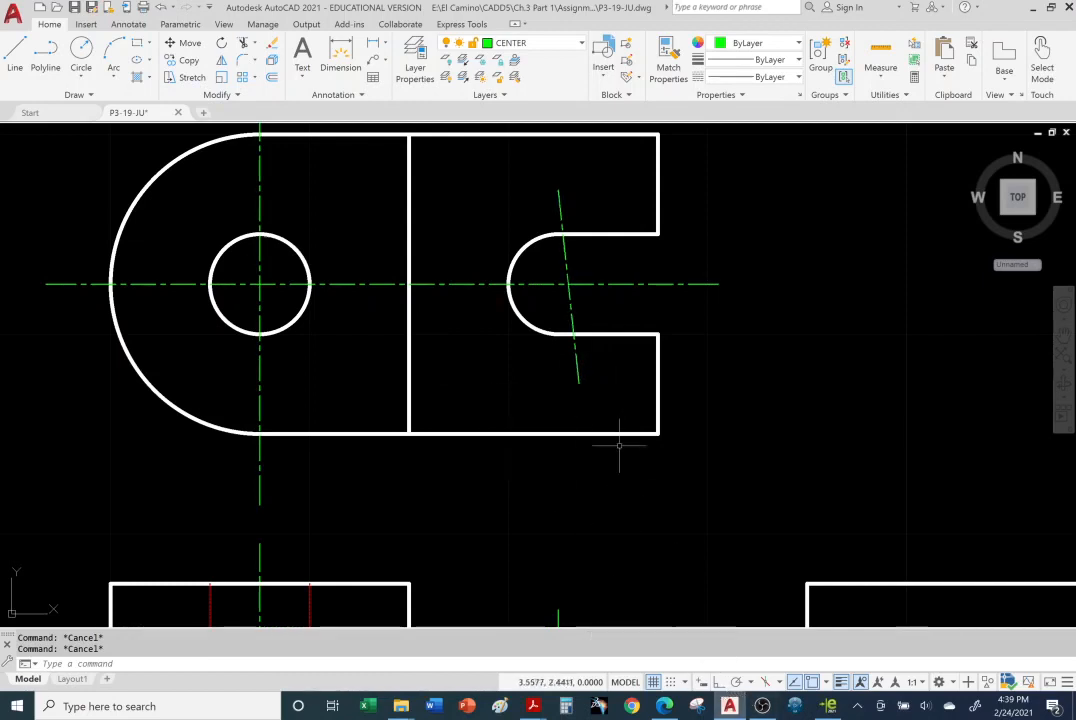
# Try stretching the slanted slot centerline's lower end with Ortho Mode on, and erase that centerline.
pyautogui.click(576, 364)
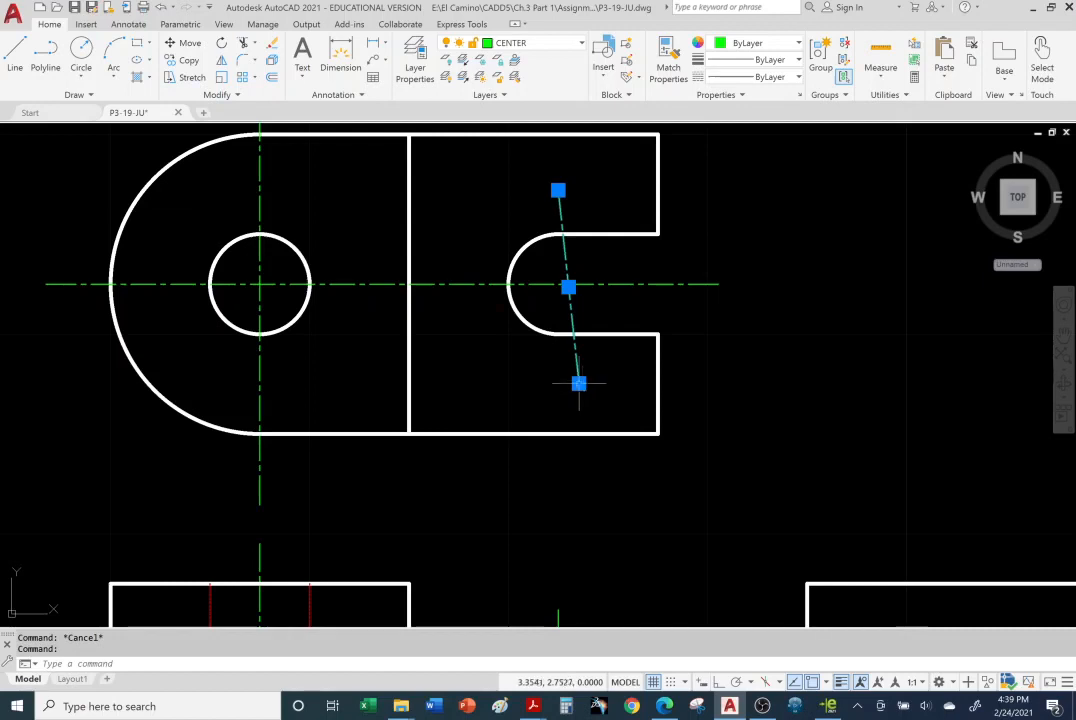
pyautogui.click(579, 383)
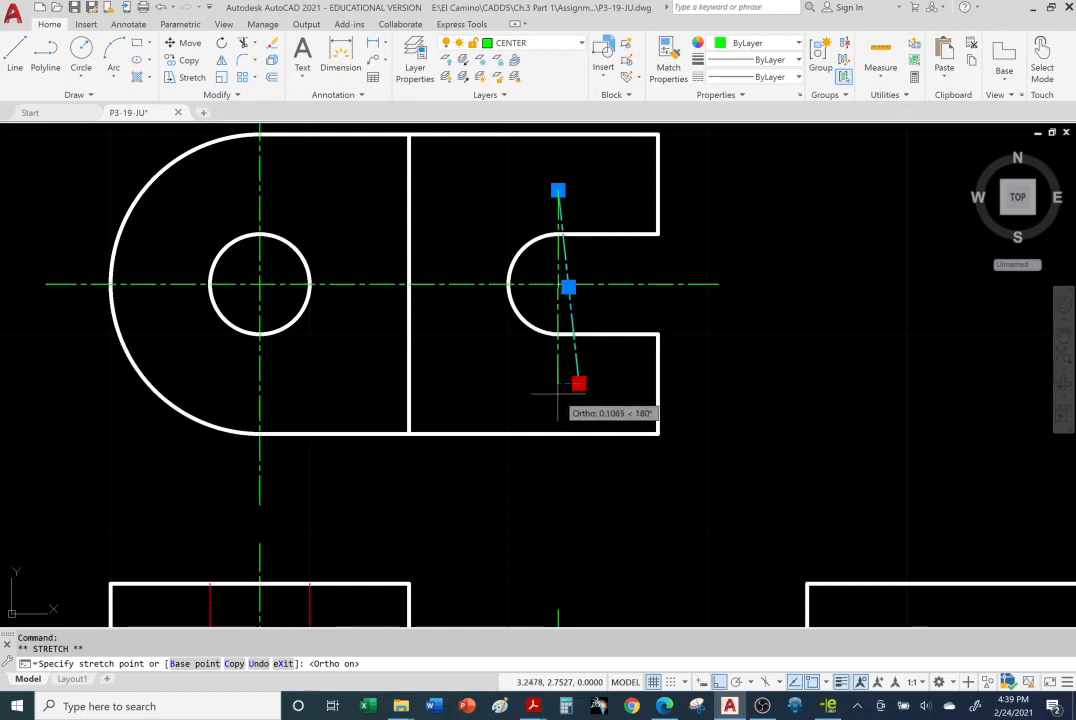
pyautogui.press('Escape')
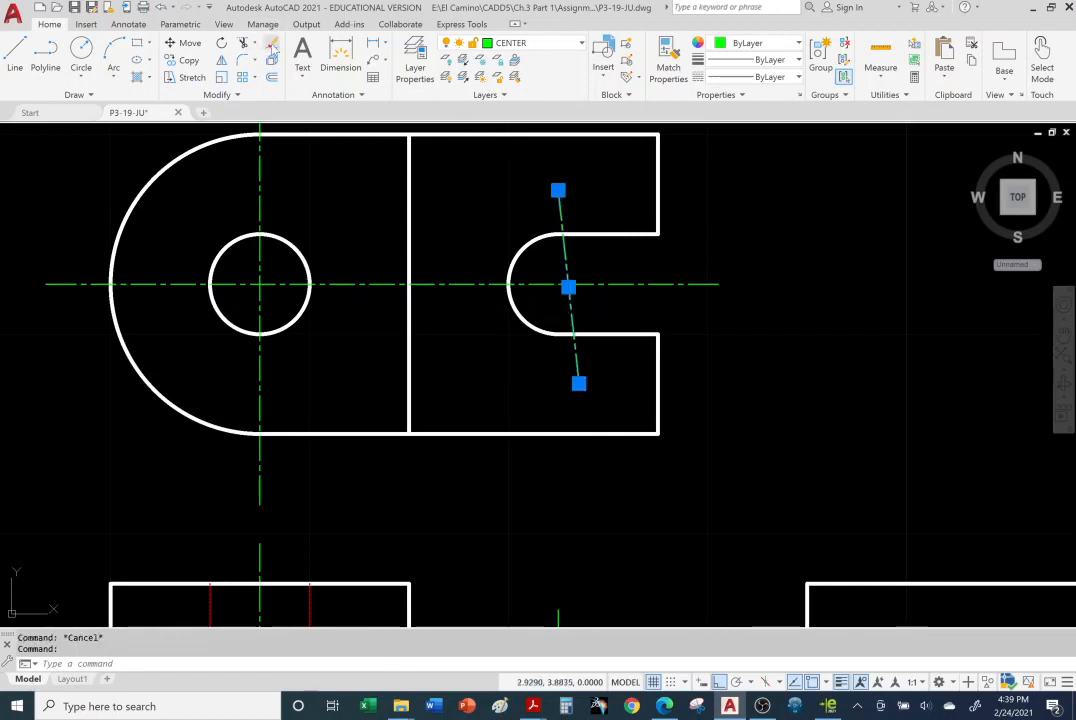
pyautogui.press('Delete')
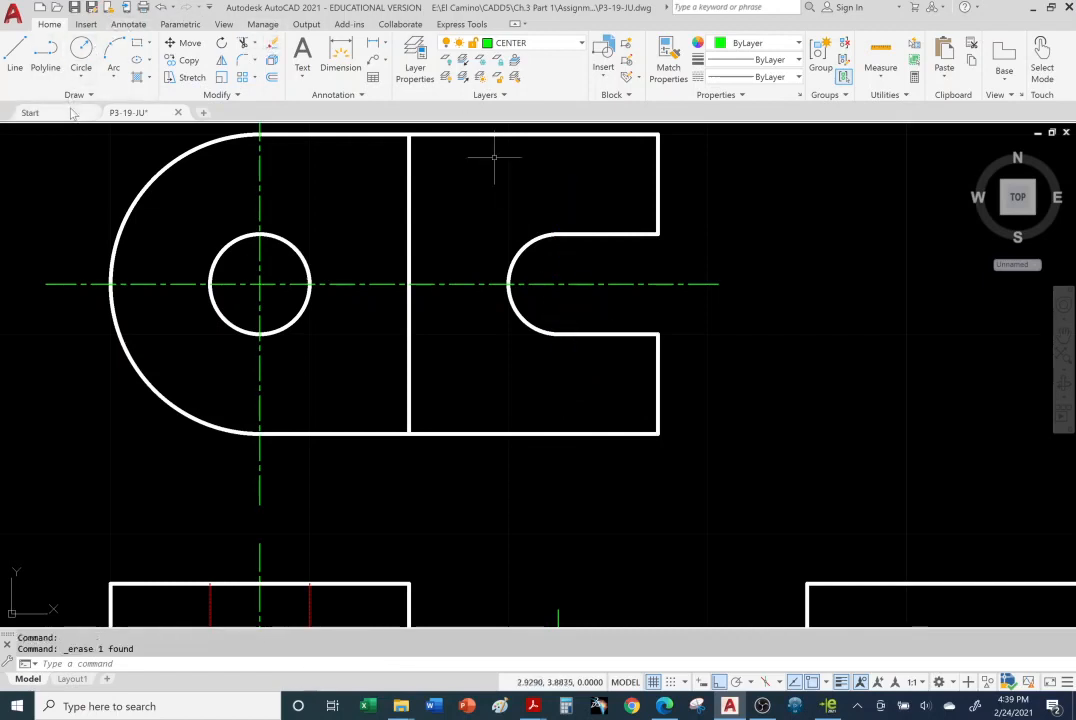
# Redraw the slot's vertical centerline about 0.87 long through the arc center in the top view, extending past both slot edges.
pyautogui.click(14, 56)
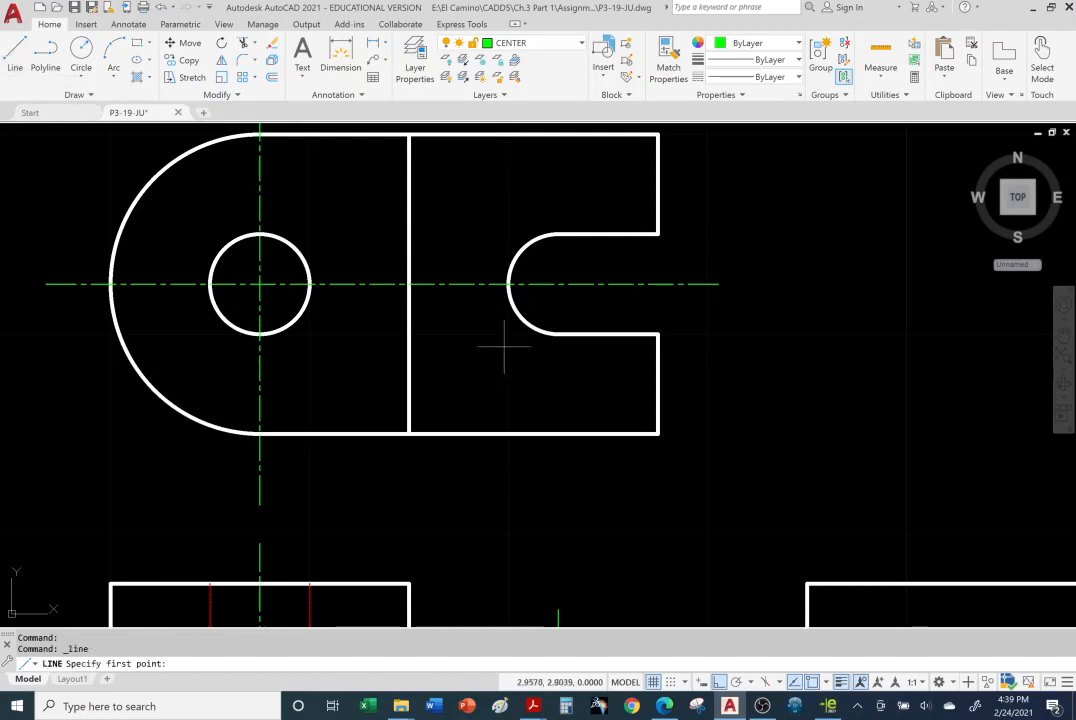
pyautogui.click(558, 203)
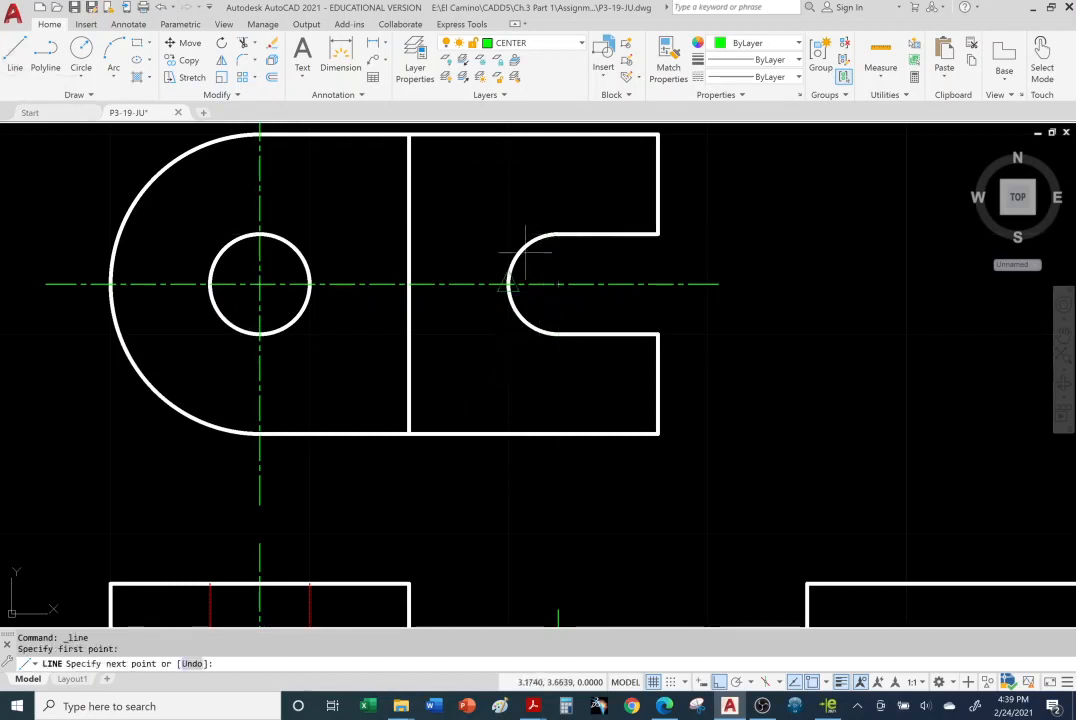
pyautogui.click(571, 376)
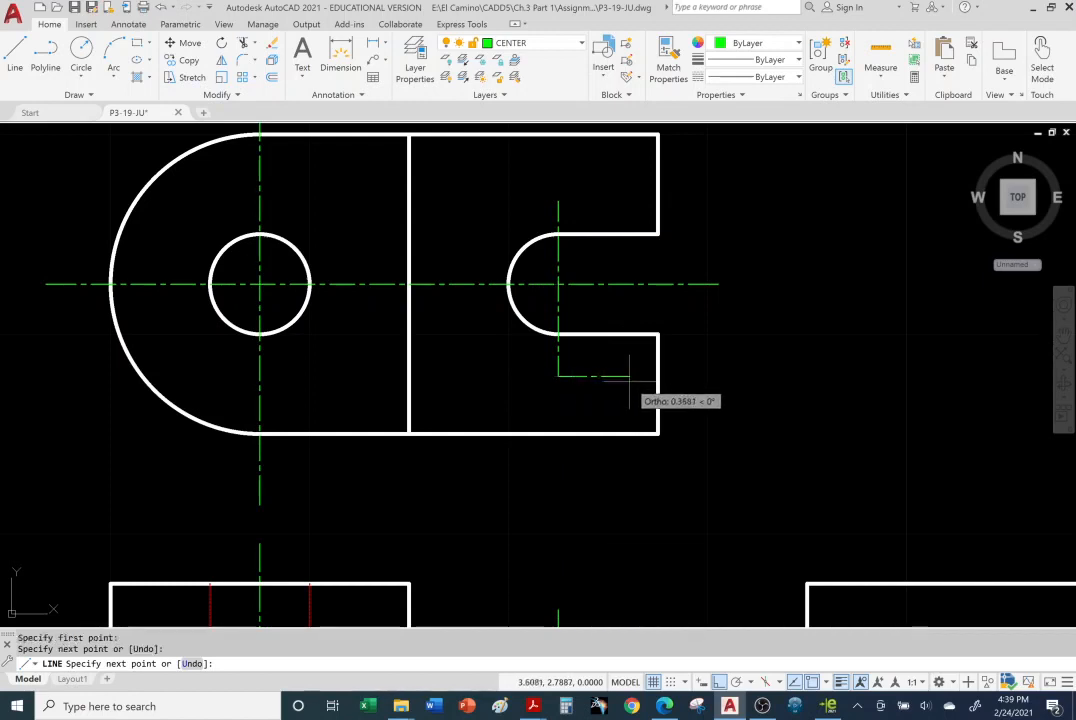
pyautogui.press('Escape')
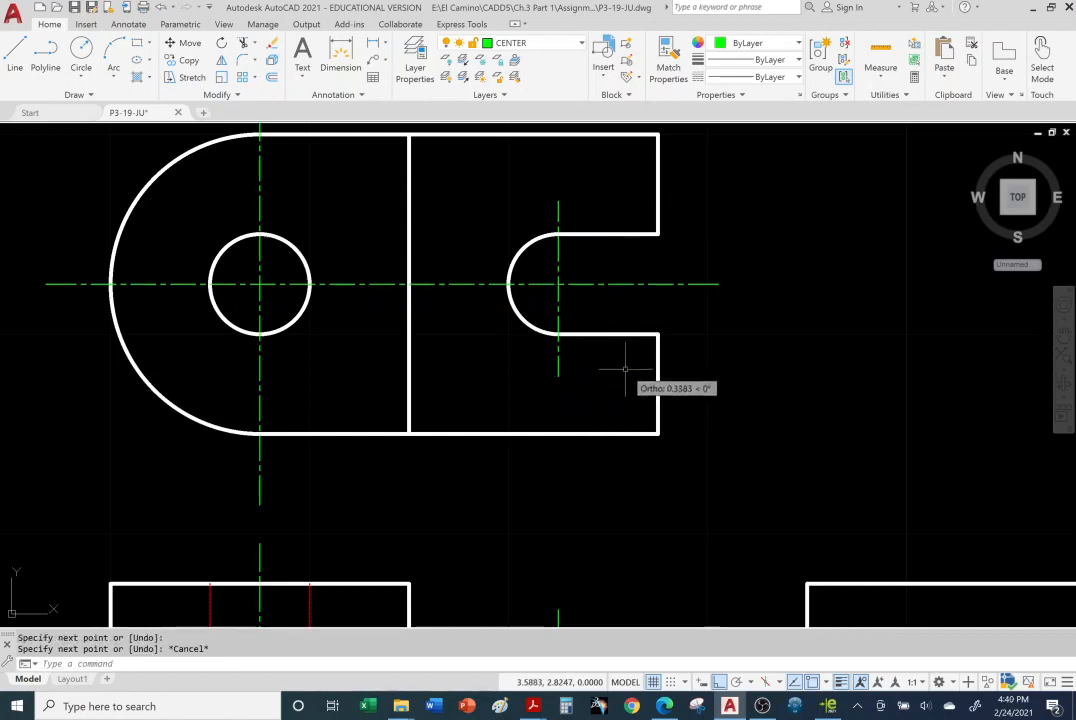
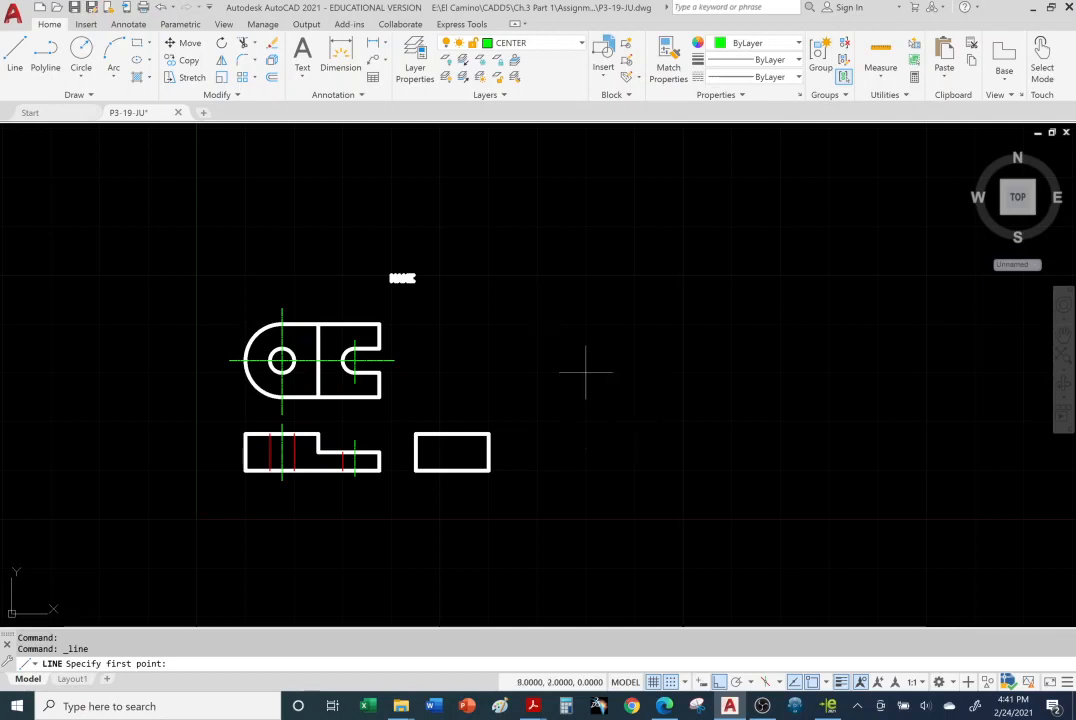
# Turn off Snap Mode, and toggle the background grid off and on twice, leaving the grid on.
pyautogui.click(680, 686)
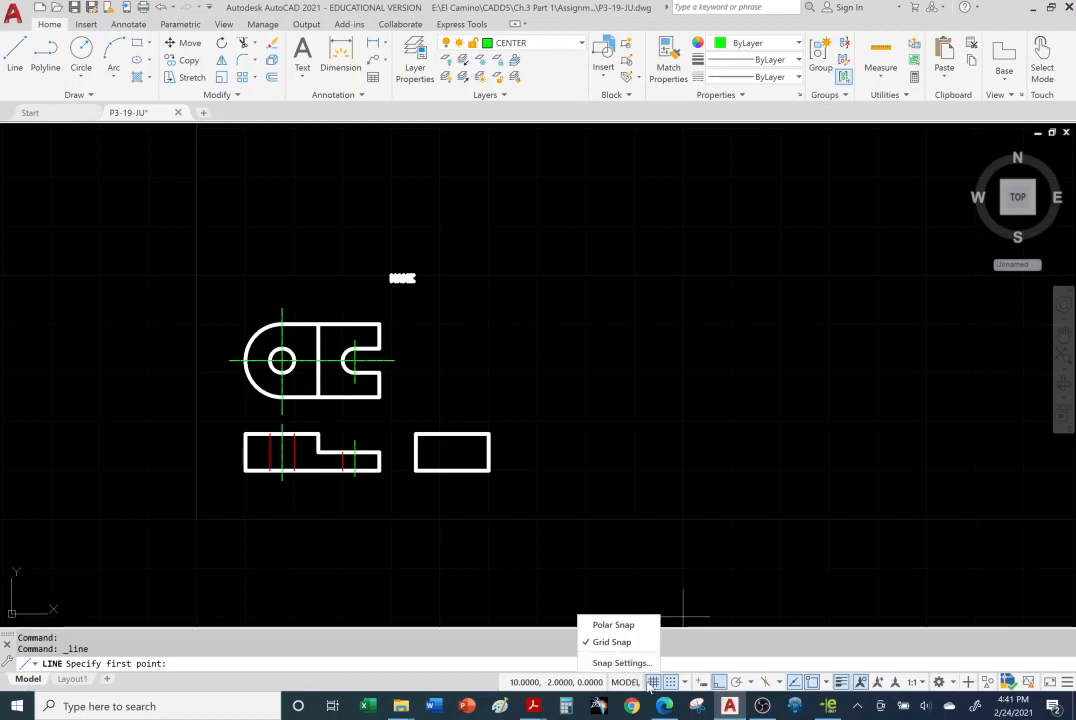
pyautogui.click(670, 684)
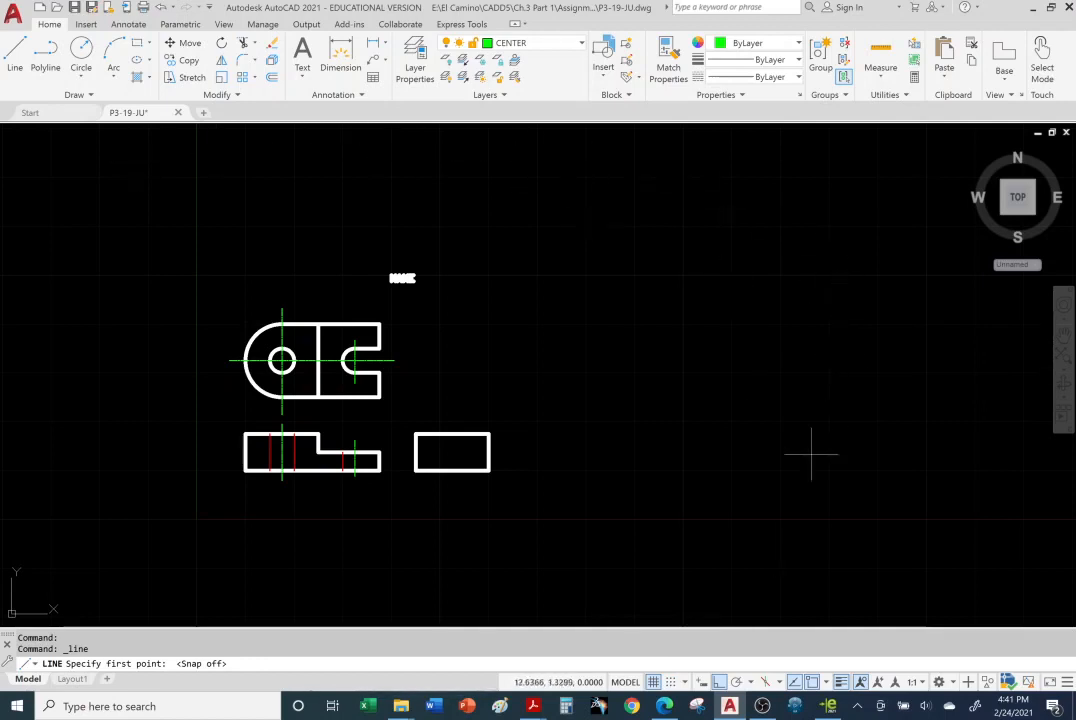
pyautogui.click(653, 682)
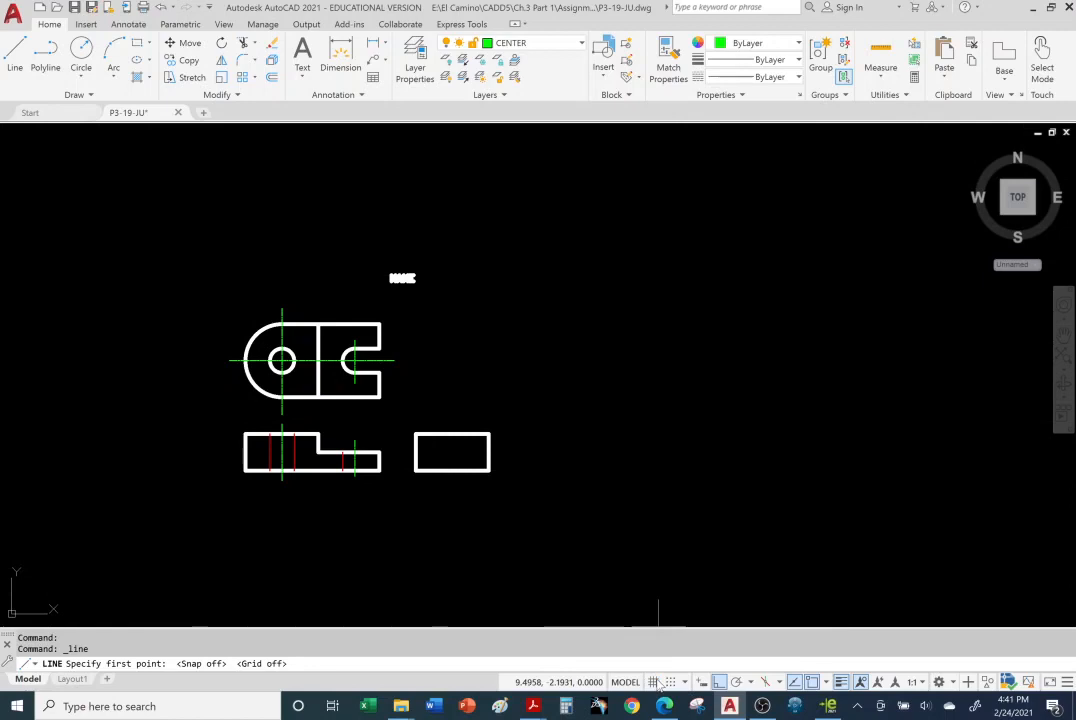
pyautogui.click(653, 682)
pyautogui.click(653, 682)
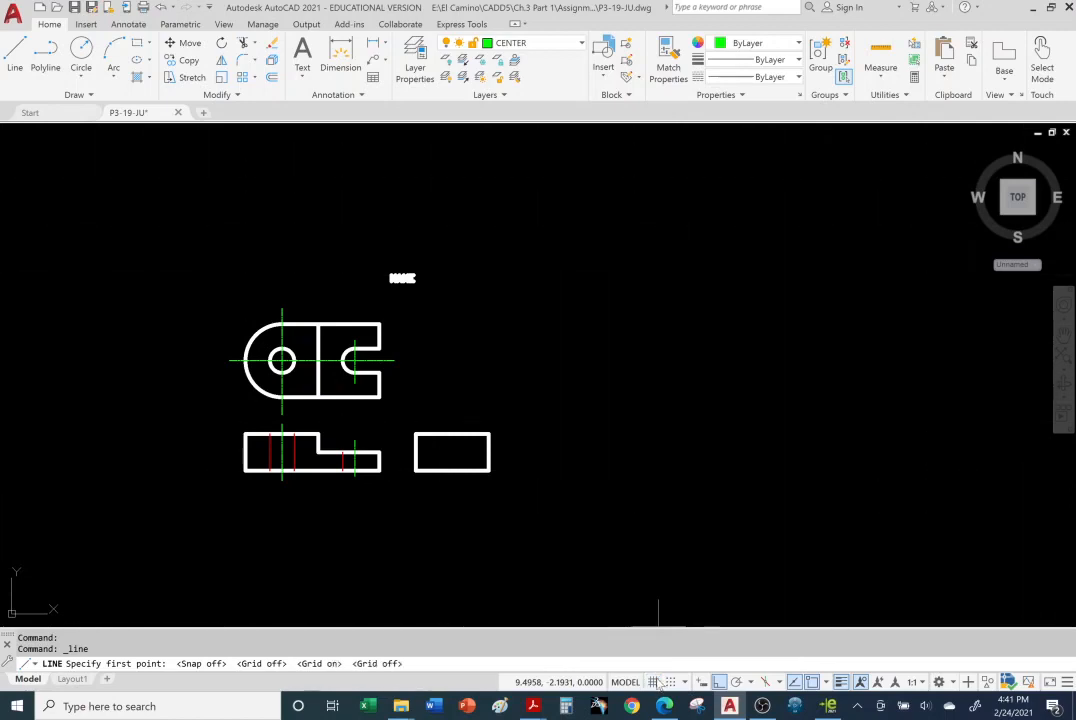
pyautogui.click(653, 682)
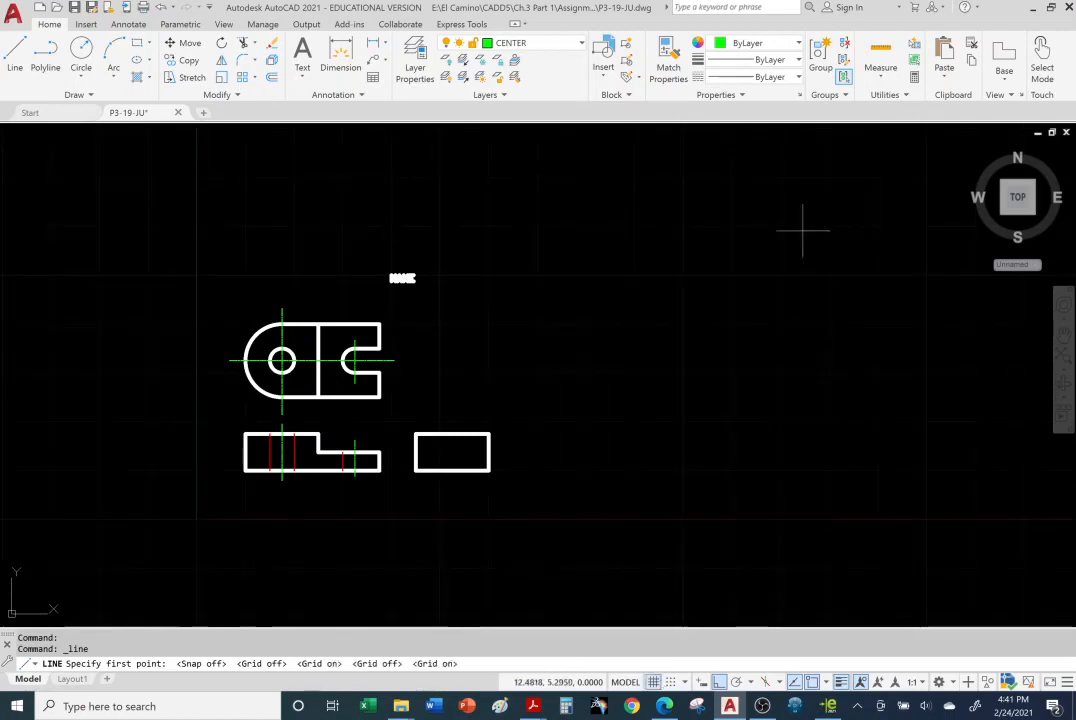
# Toggle Snap Mode on, off and on again to compare how the crosshair moves.
pyautogui.click(671, 682)
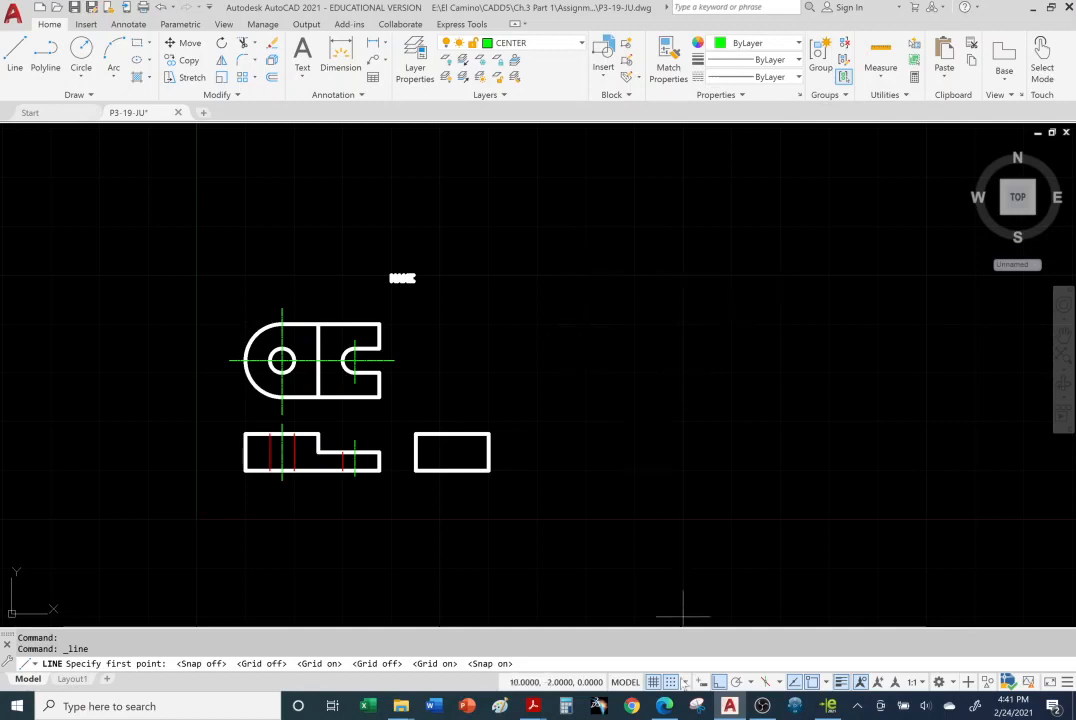
pyautogui.click(670, 682)
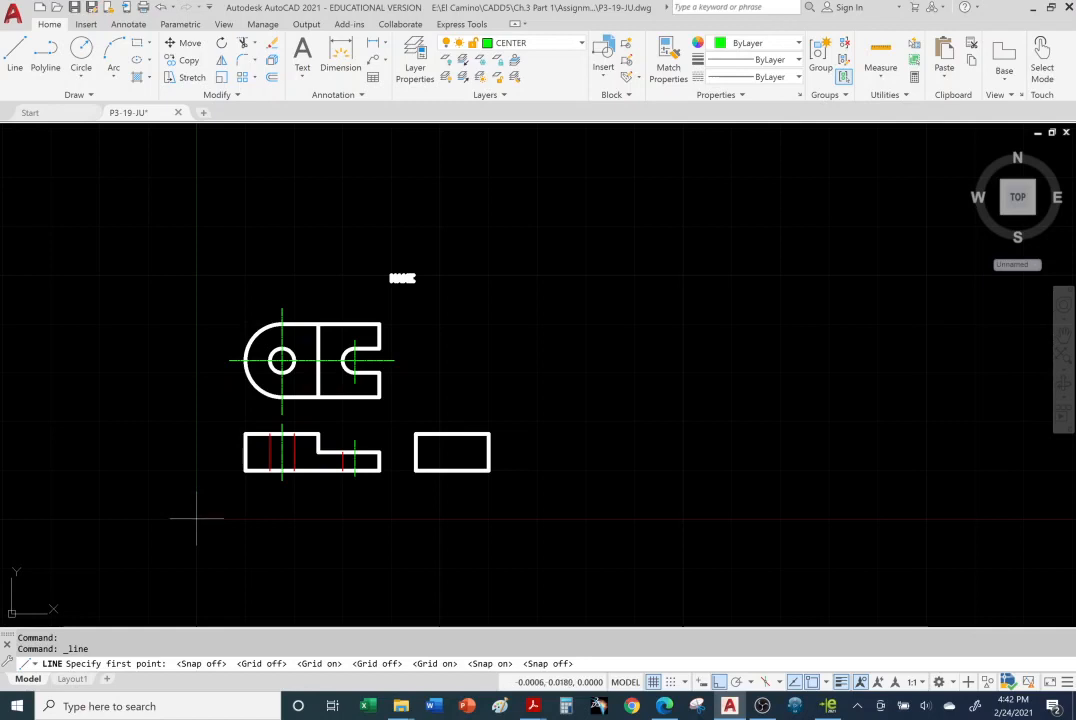
pyautogui.click(670, 683)
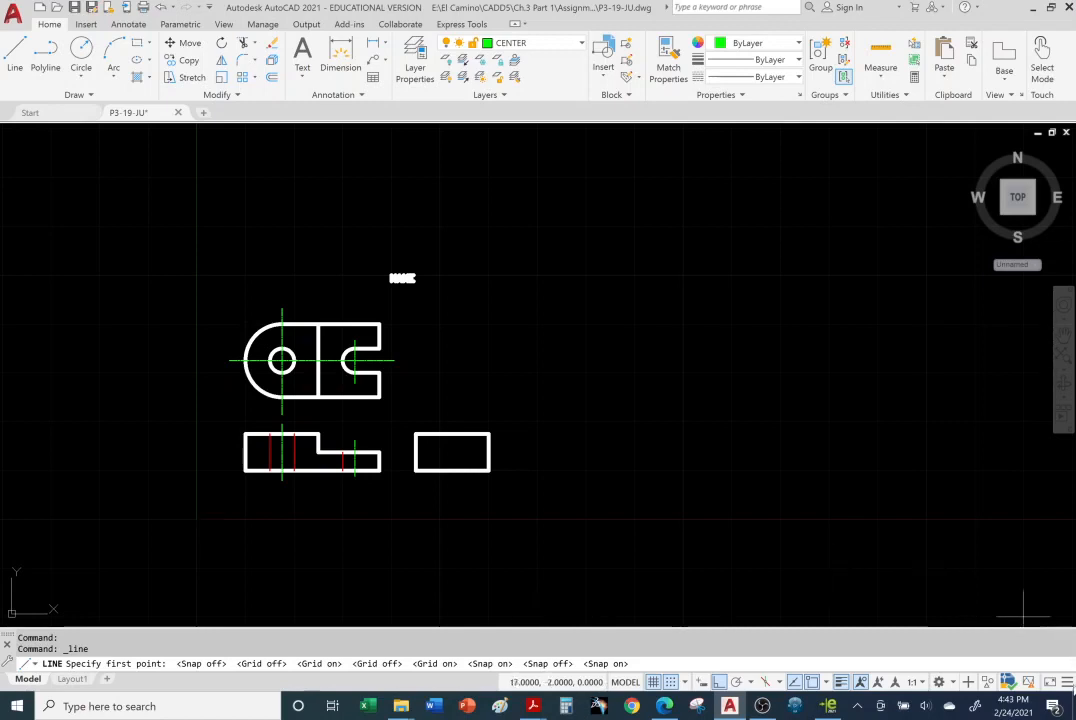
# Look over the status bar customization options, and review the Status Bar and Command Line slides in Acrobat Reader.
pyautogui.click(1067, 683)
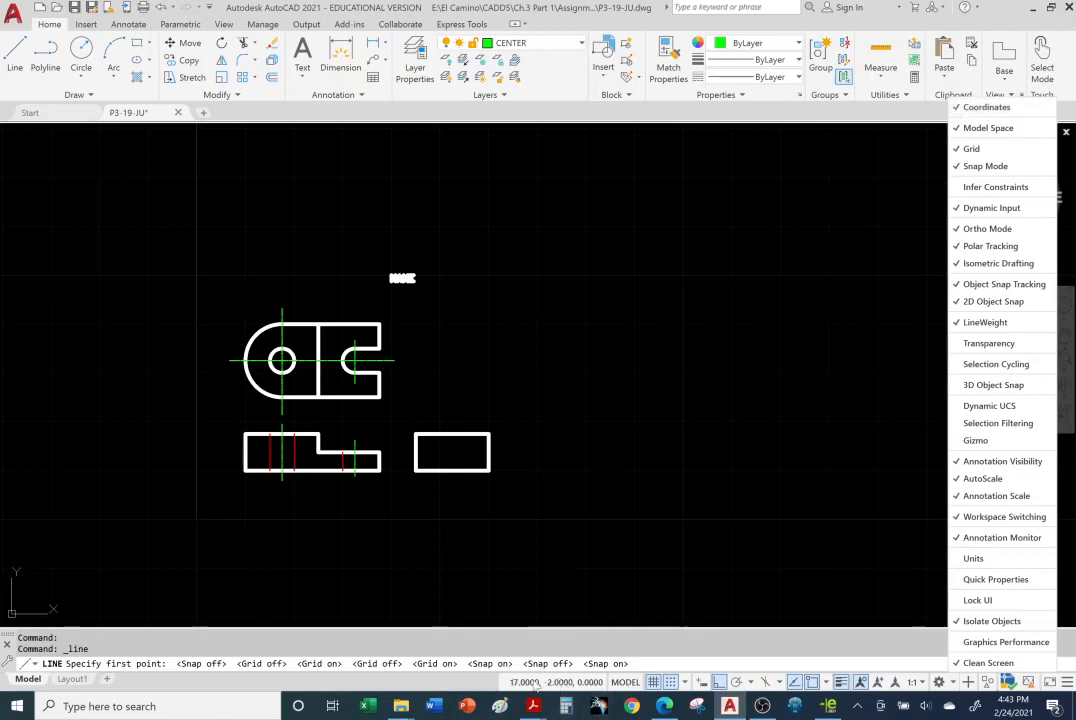
pyautogui.click(772, 483)
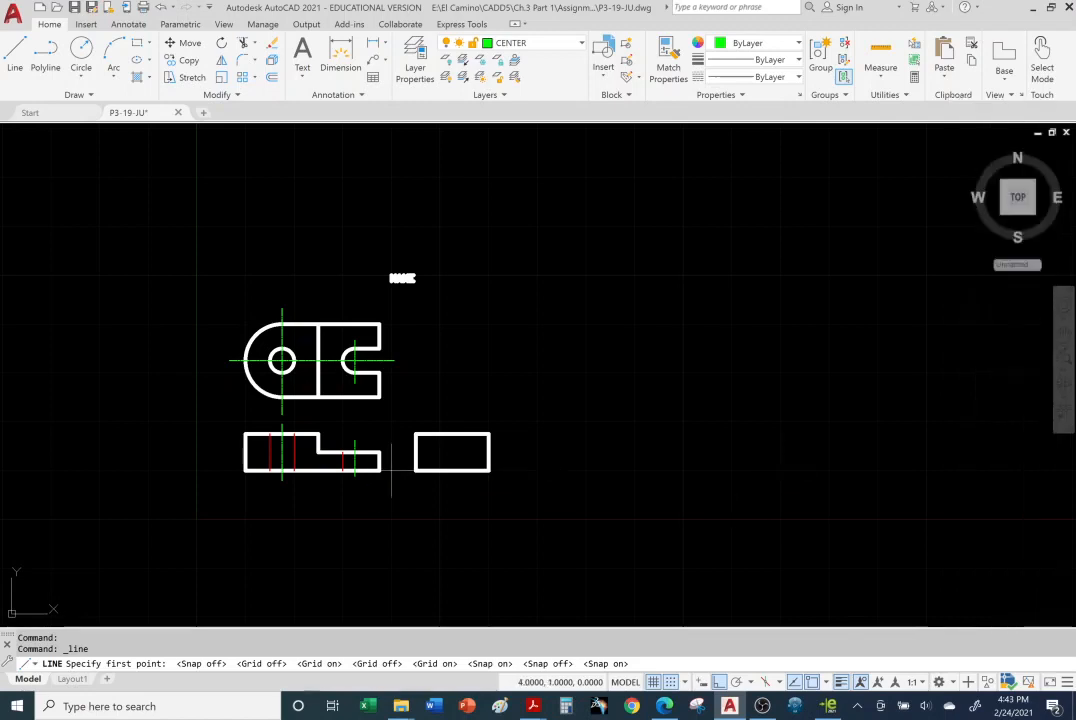
pyautogui.scroll(2, 325, 430)
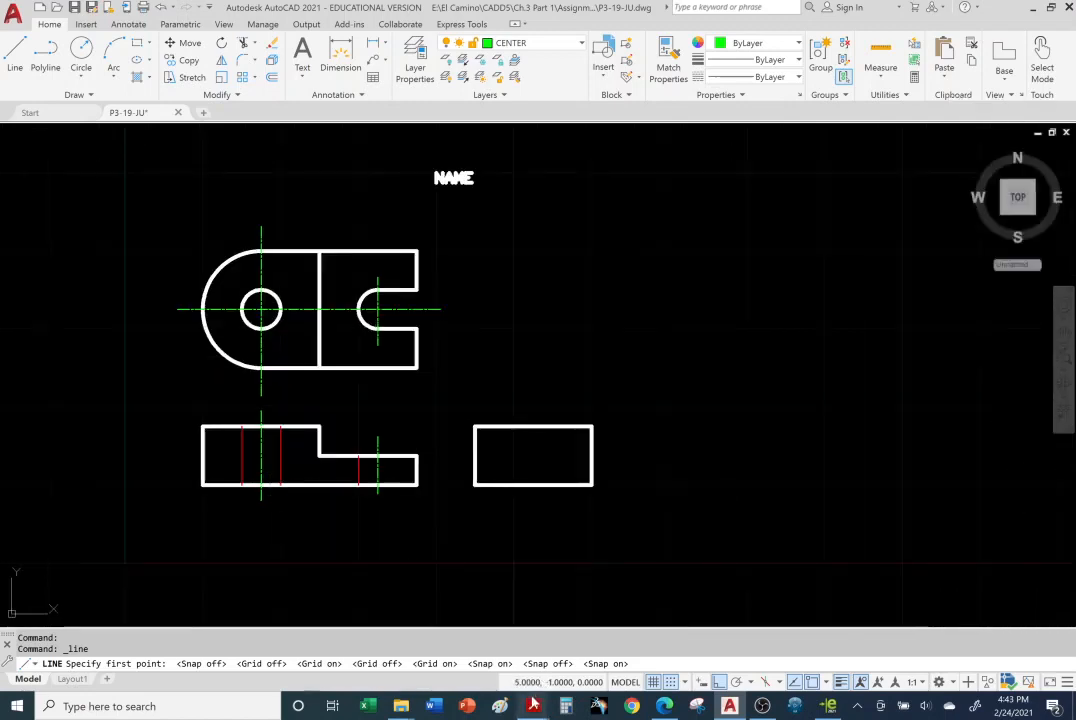
pyautogui.moveTo(534, 706)
pyautogui.click(610, 640)
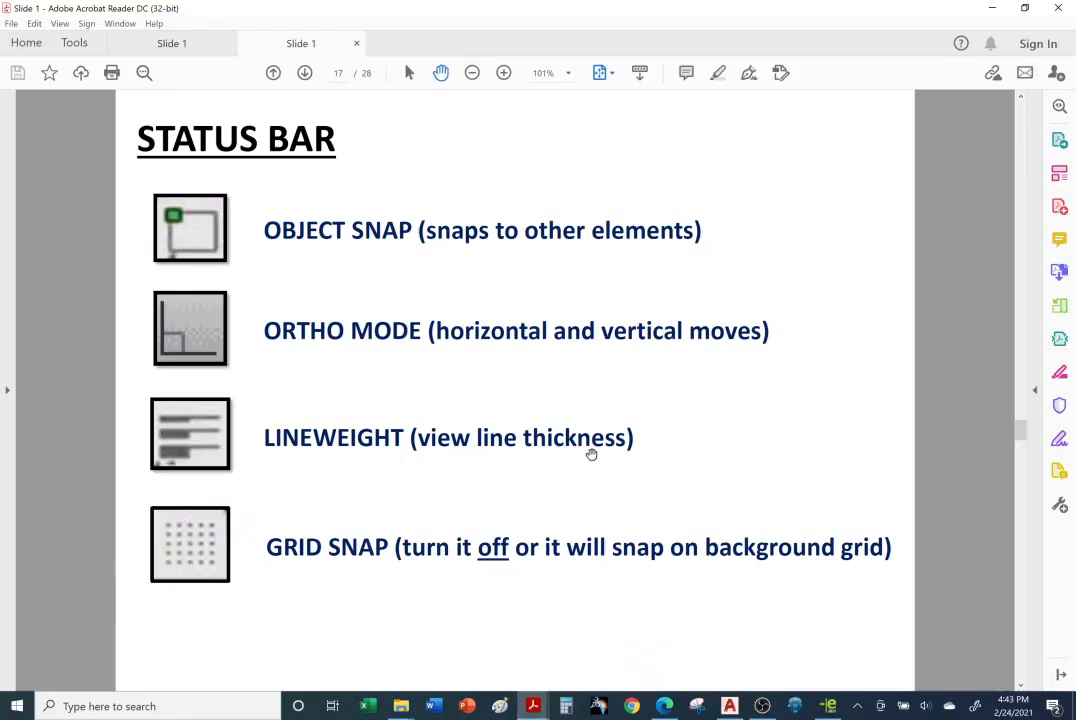
pyautogui.scroll(-1, 581, 424)
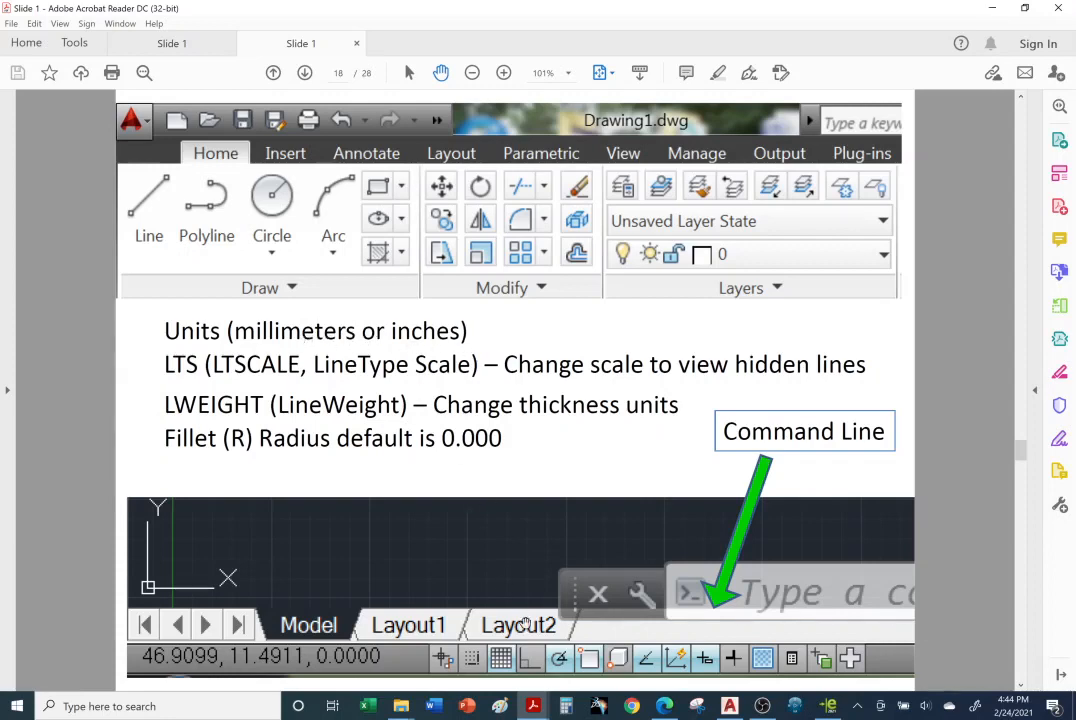
pyautogui.moveTo(535, 708)
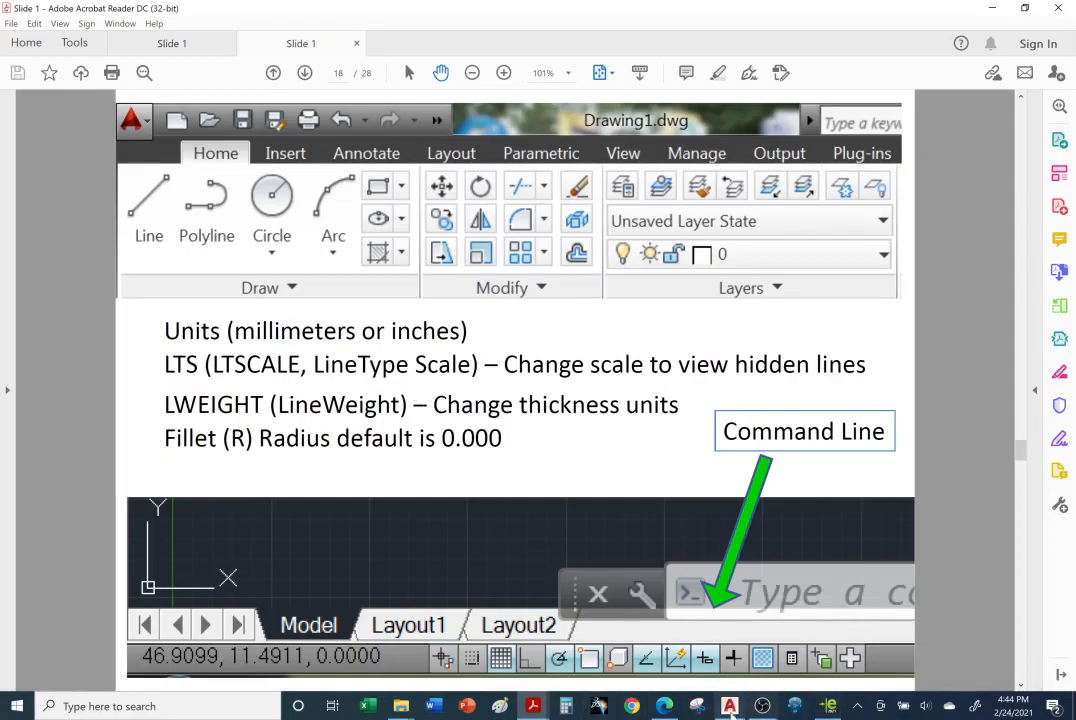
# Switch back to AutoCAD, turn off Snap Mode and cancel the active Line command.
pyautogui.click(795, 708)
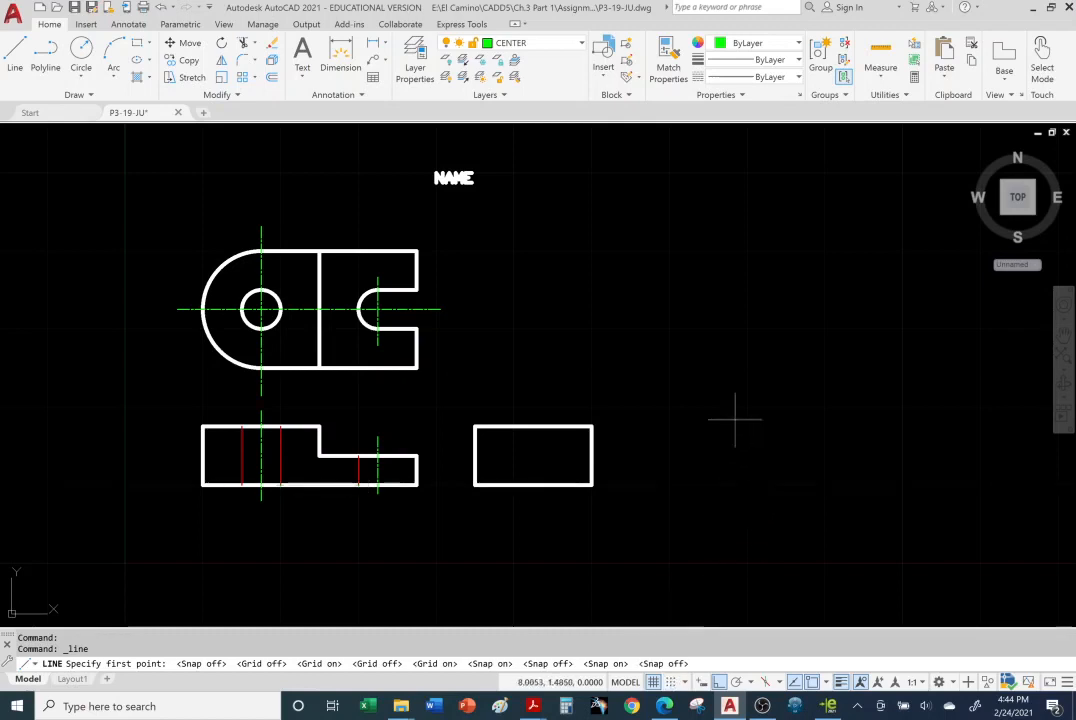
pyautogui.press('F9')
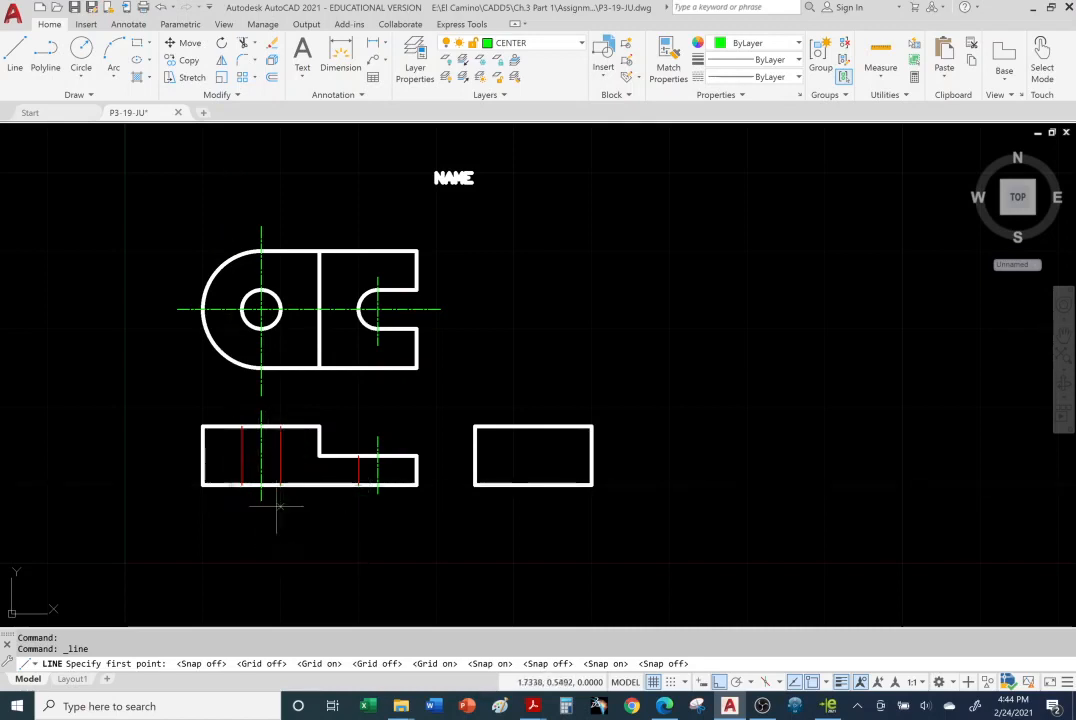
pyautogui.press('Escape')
pyautogui.press('Escape')
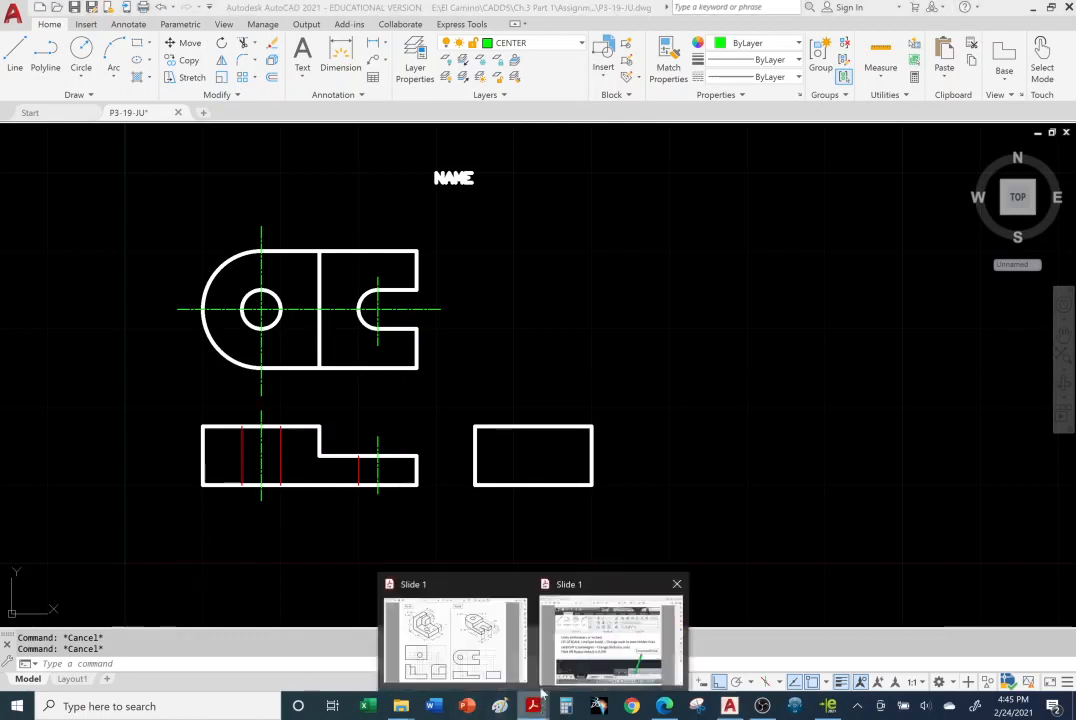
# Check the LTS note on the Acrobat Reader slide, and set AutoCAD's linetype scale (LTSCALE) to 1.
pyautogui.click(548, 675)
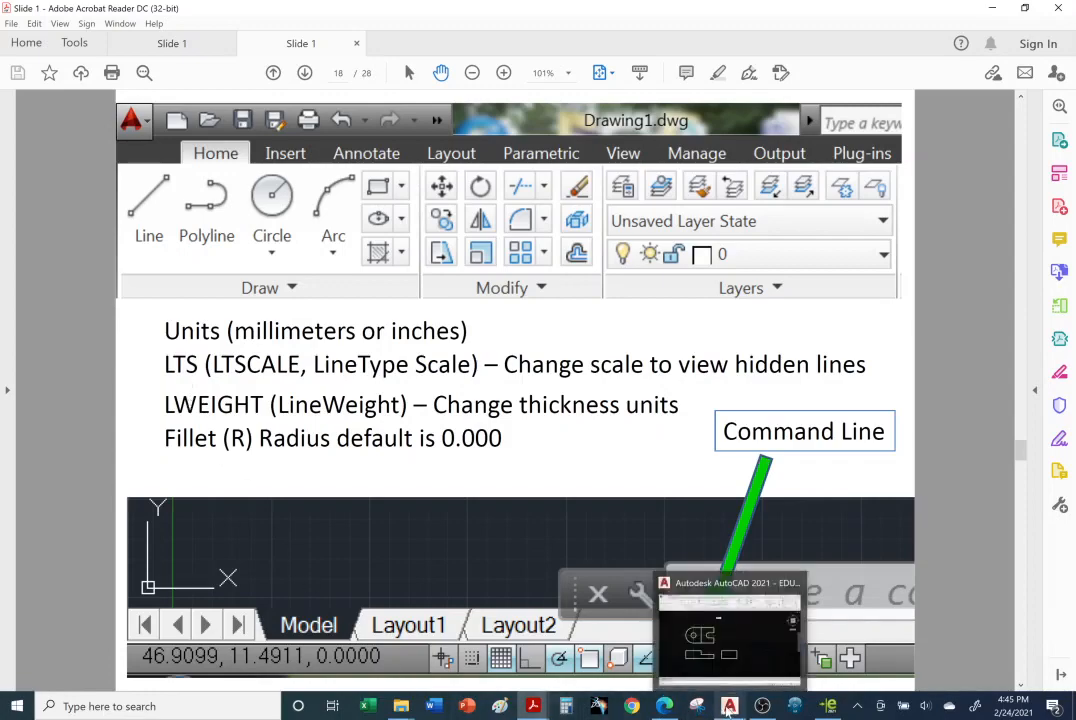
pyautogui.click(729, 706)
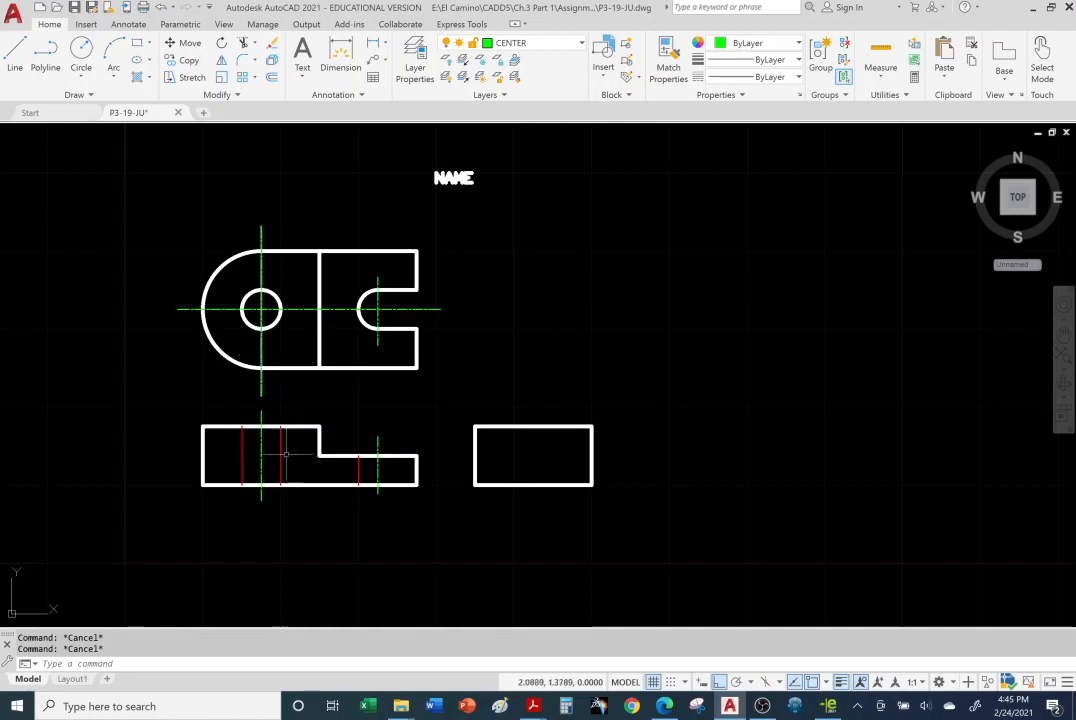
pyautogui.click(168, 663)
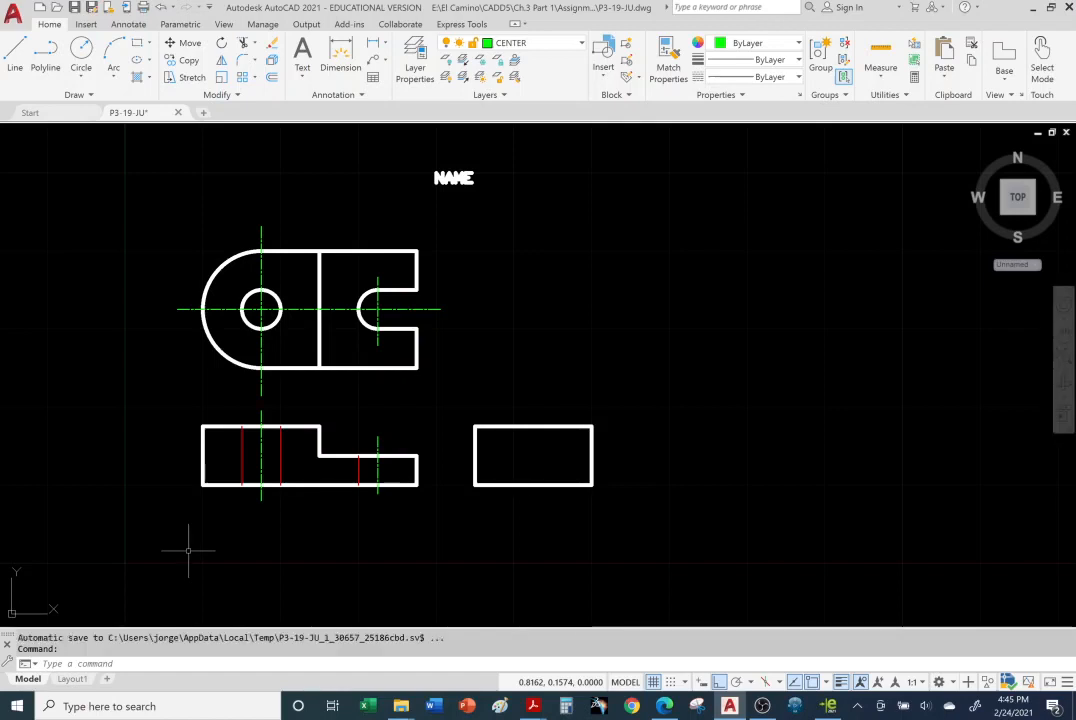
pyautogui.write('lt')
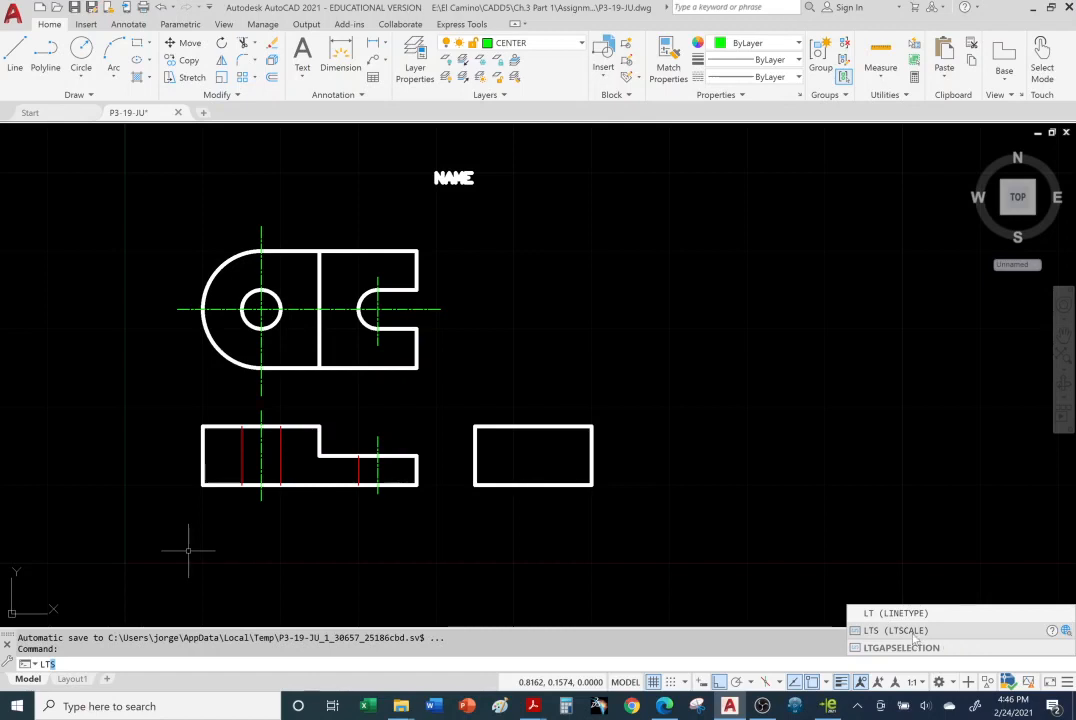
pyautogui.write('s')
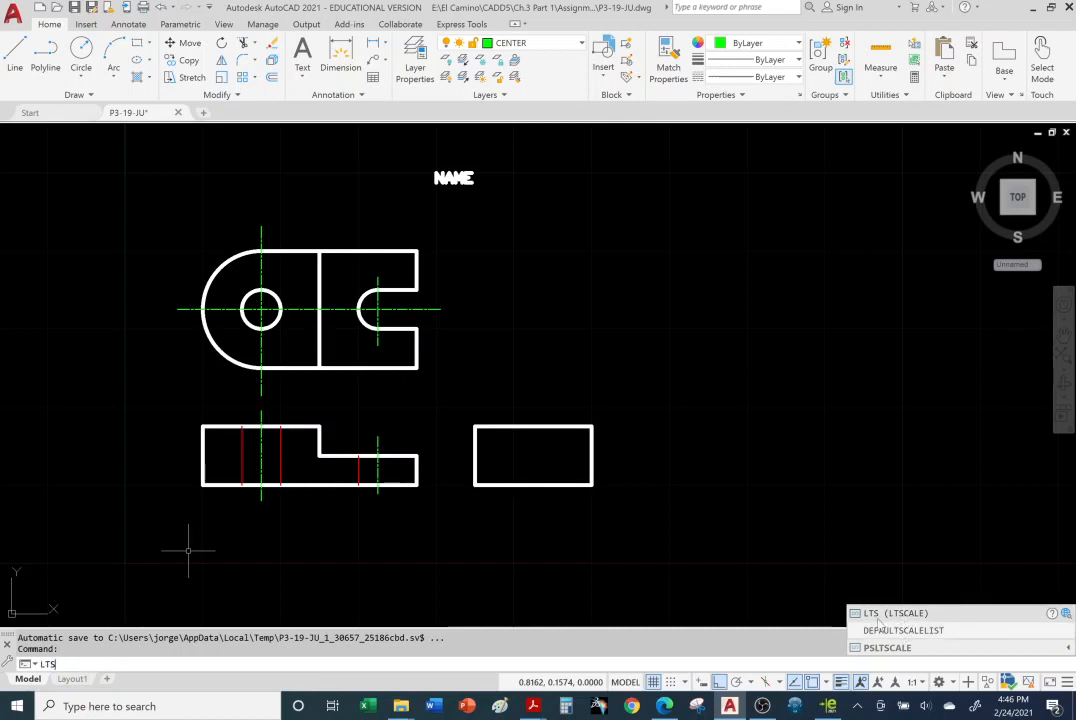
pyautogui.click(884, 622)
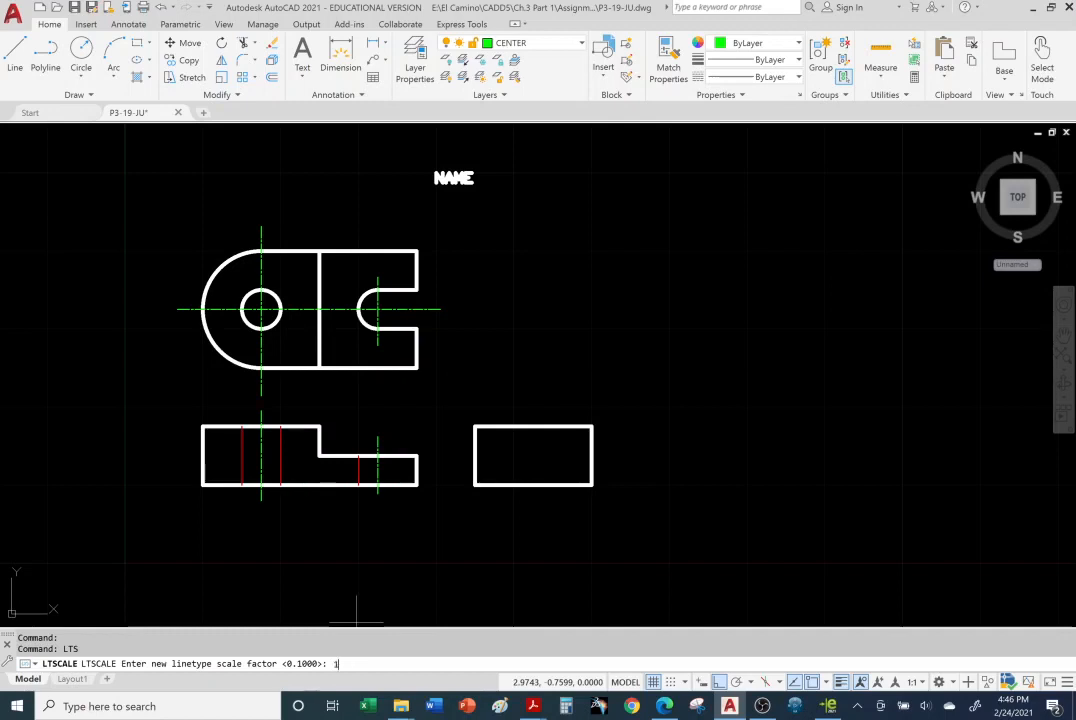
pyautogui.press('Return')
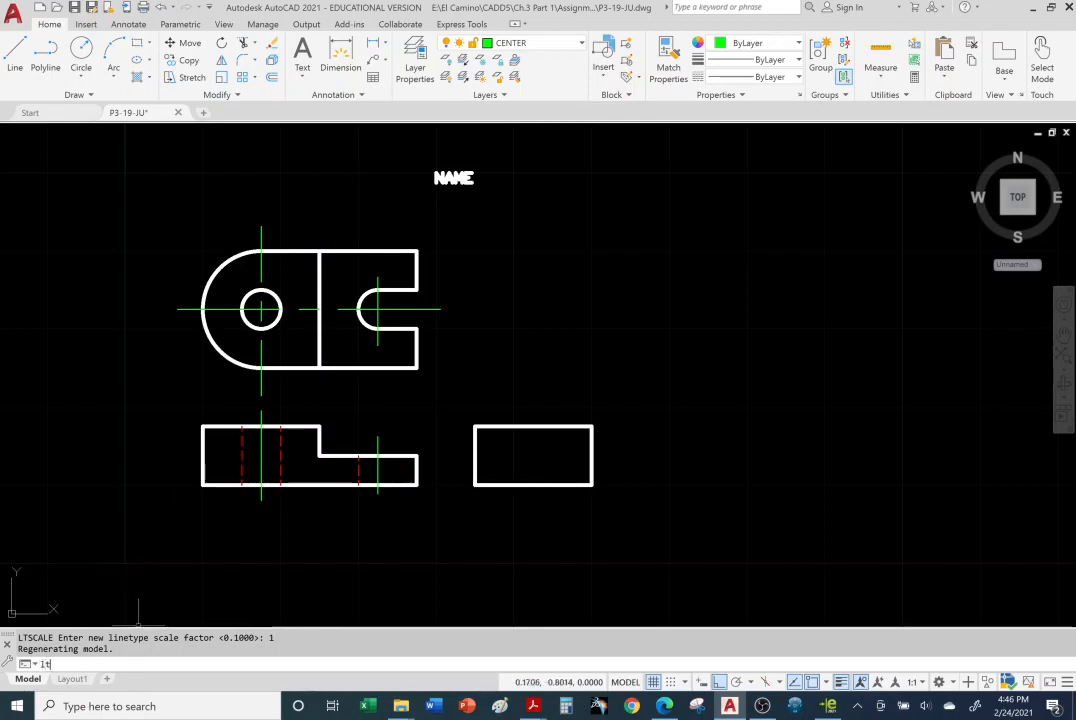
# Set the linetype scale to .5 with LTS and check the dashes of the hidden and center lines.
pyautogui.write('s')
pyautogui.press('Return')
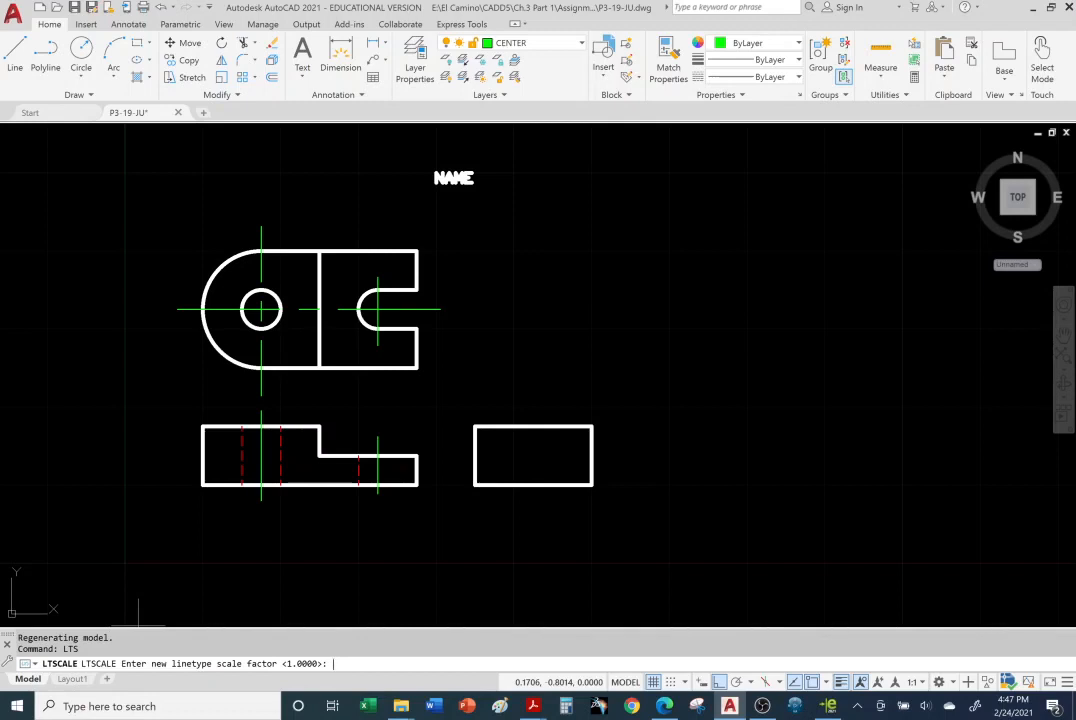
pyautogui.write('.5')
pyautogui.press('Return')
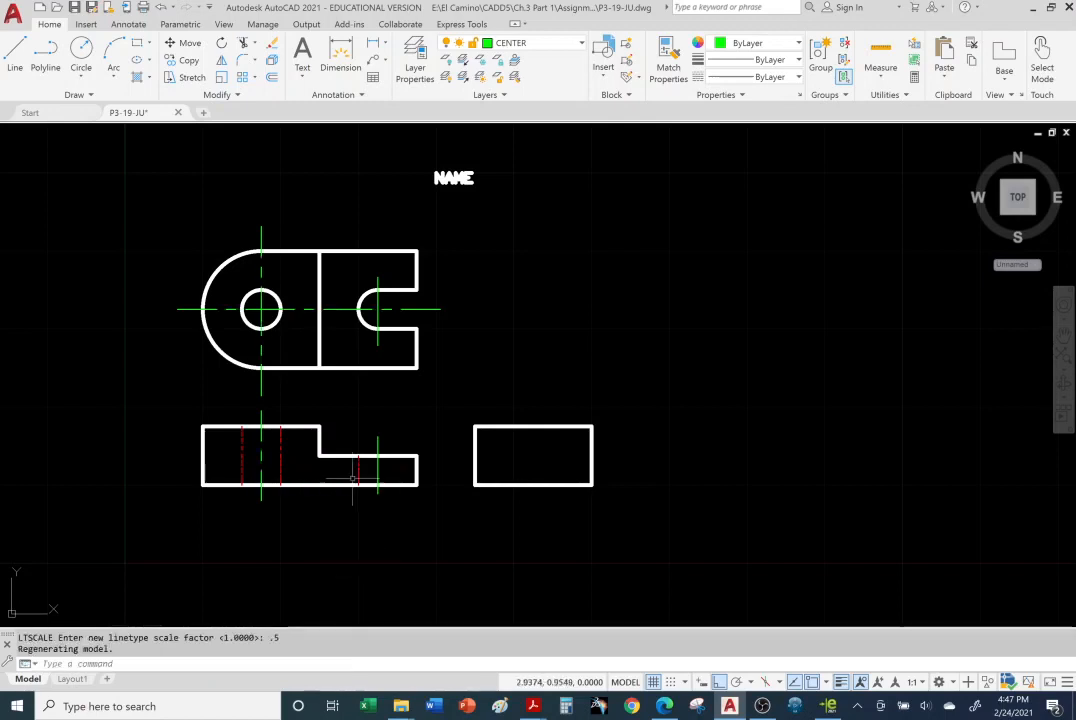
pyautogui.scroll(2, 360, 475)
pyautogui.moveTo(364, 369); pyautogui.dragTo(403, 449, button='middle')
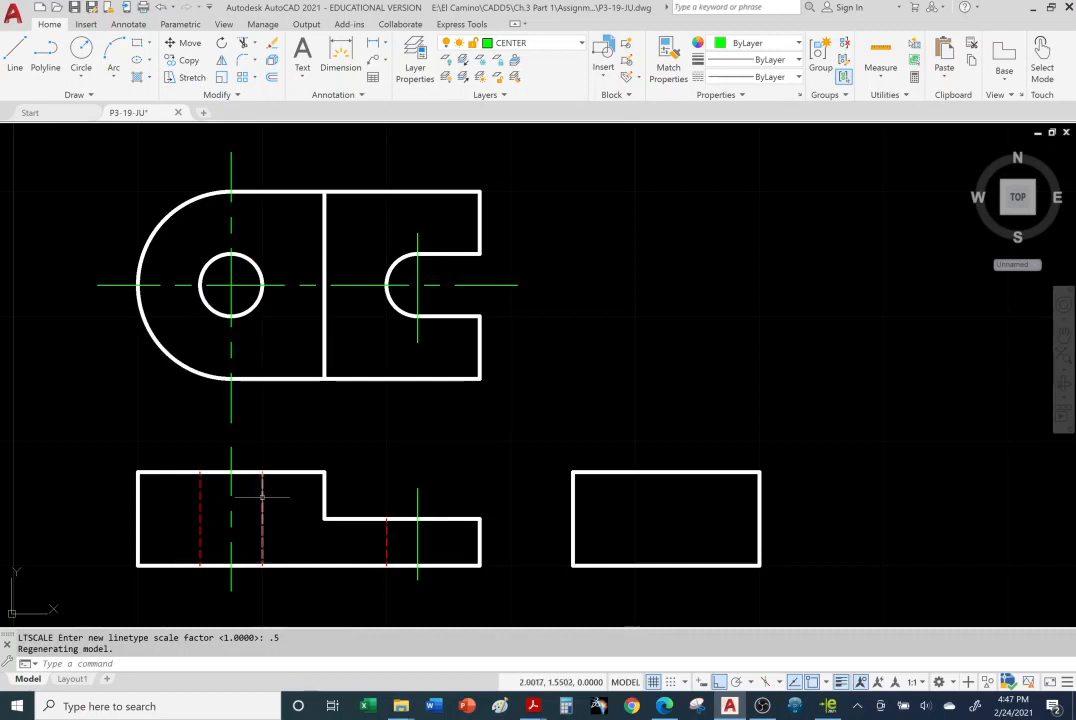
pyautogui.moveTo(262, 494)
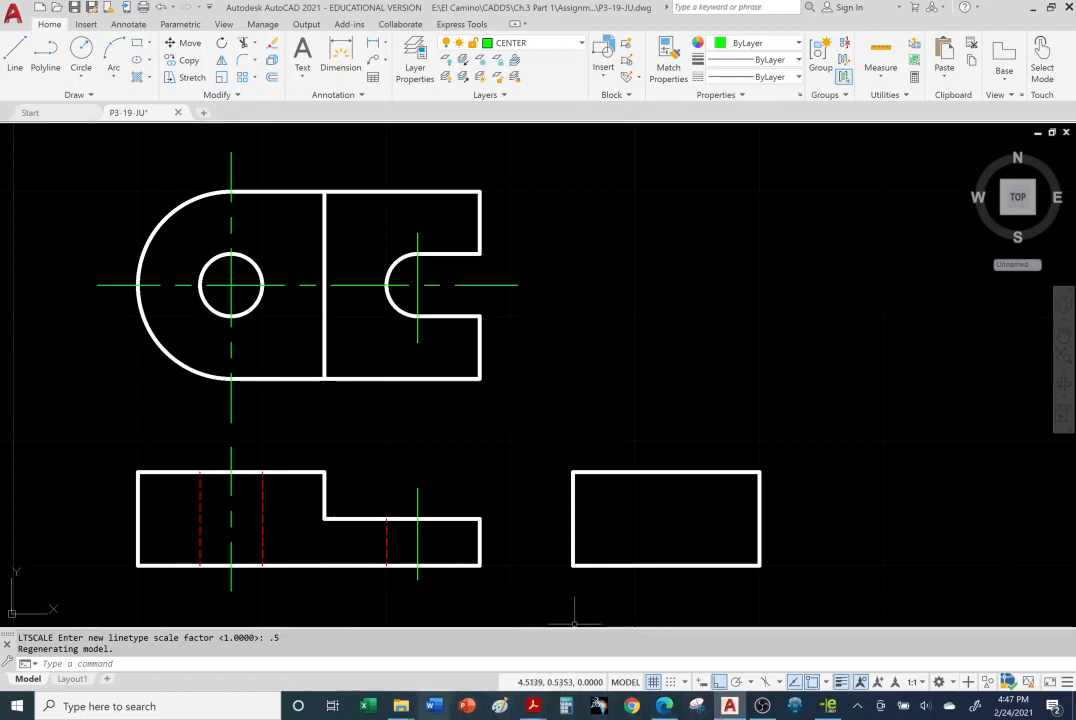
# Switch to the Acrobat Reader slides and read the LTS linetype scale and tracking notes on page 19.
pyautogui.moveTo(535, 696)
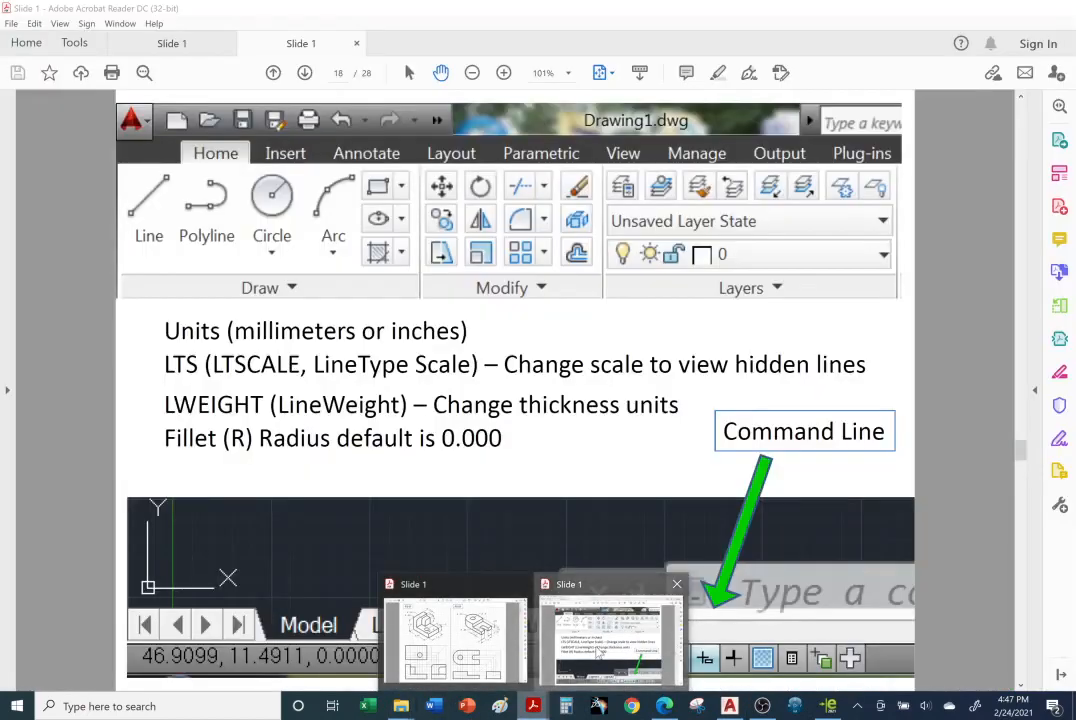
pyautogui.click(611, 640)
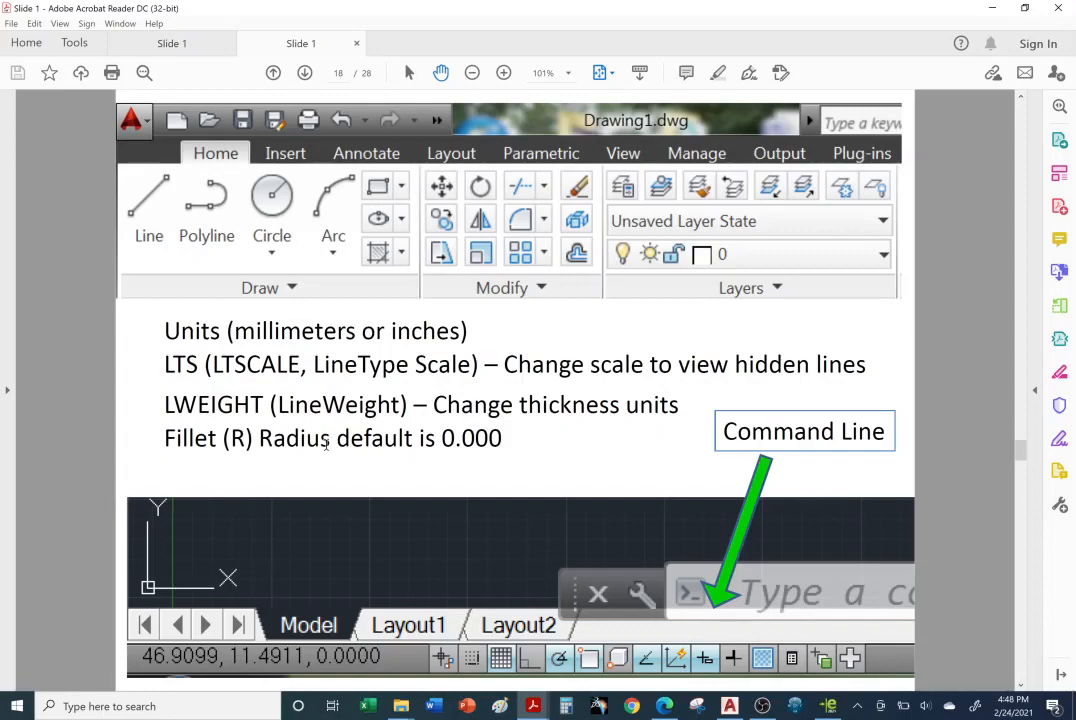
pyautogui.scroll(-2, 431, 463)
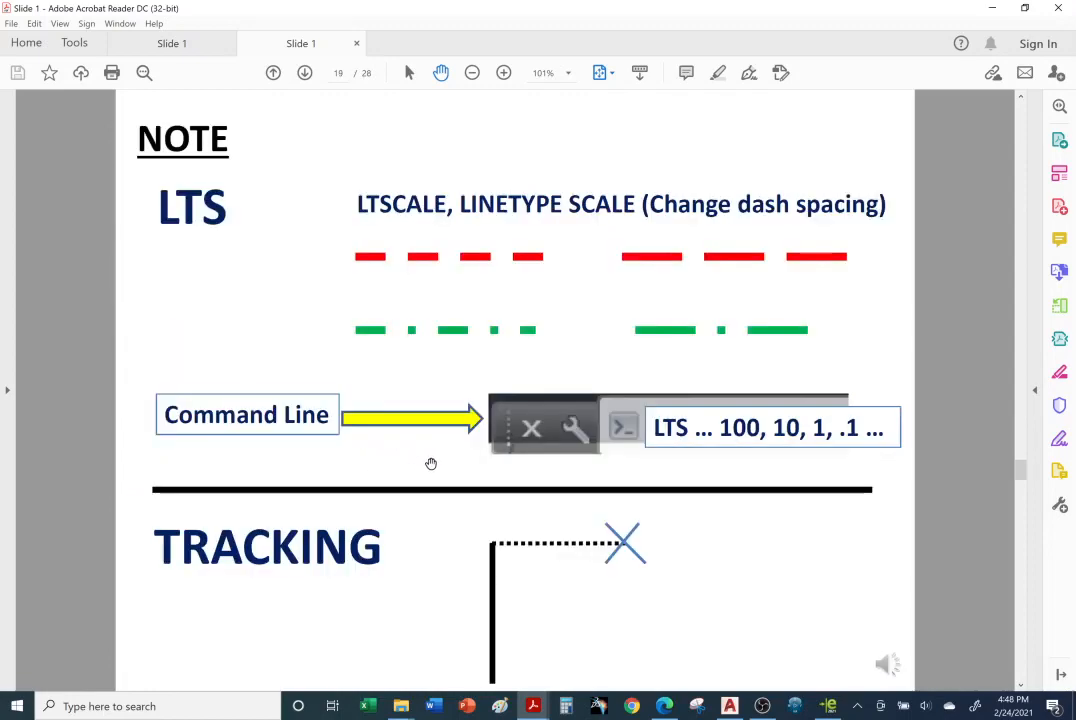
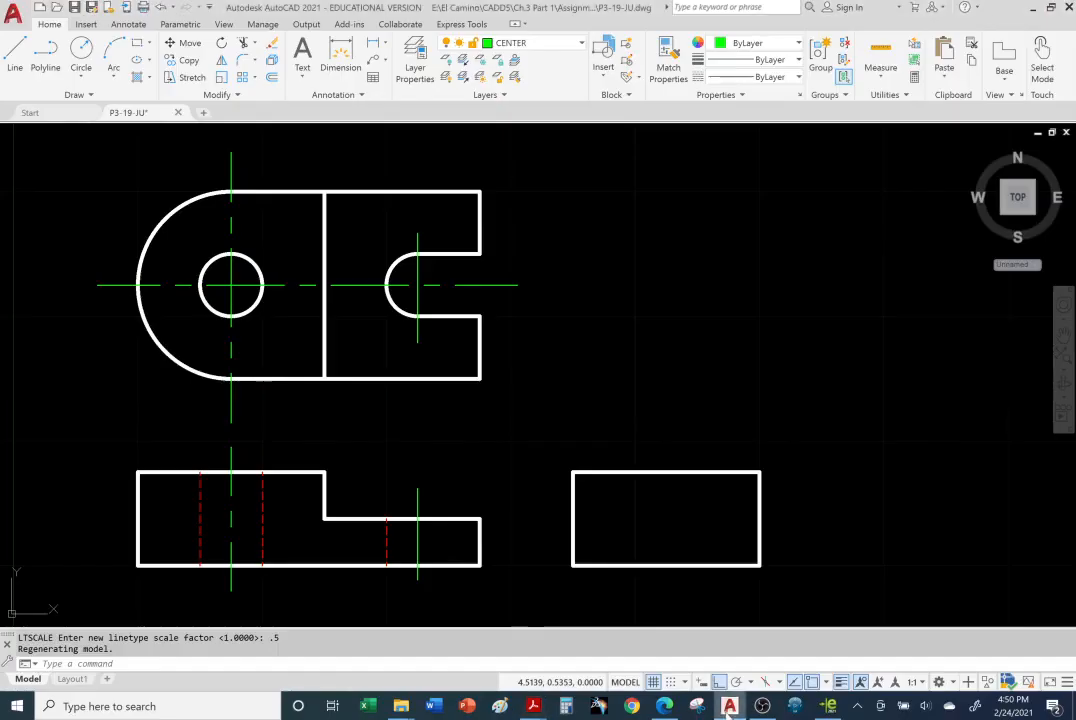
# Switch back to AutoCAD and draw a circle with a radius of about 0.40 in the empty area above the side view.
pyautogui.click(729, 706)
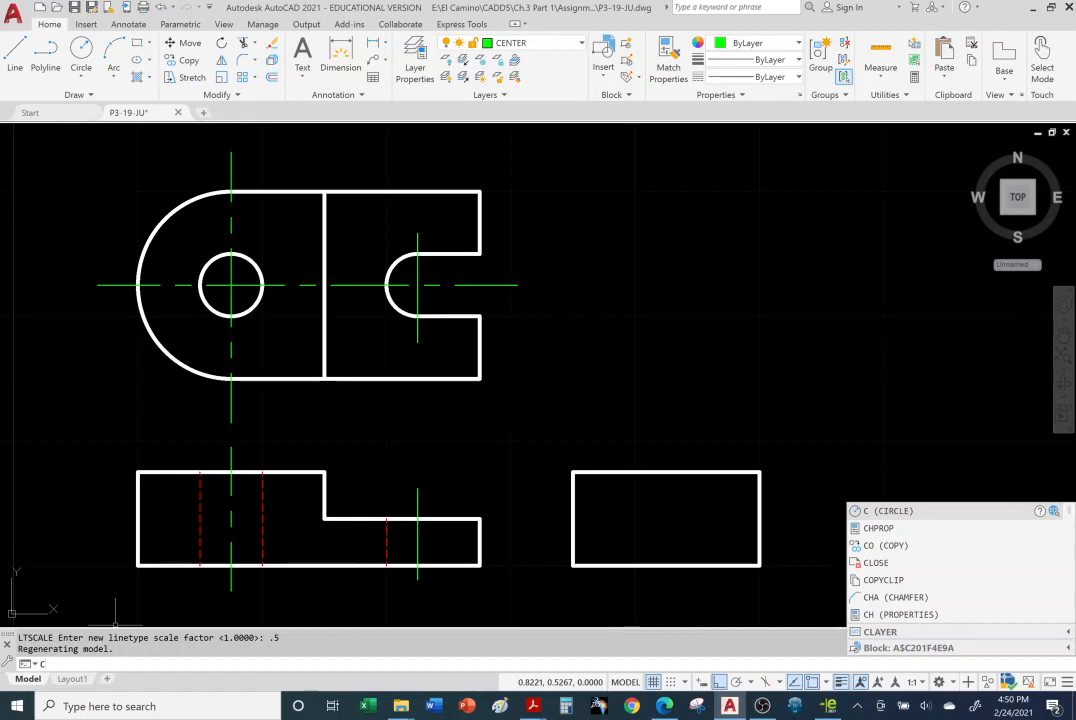
pyautogui.press('Return')
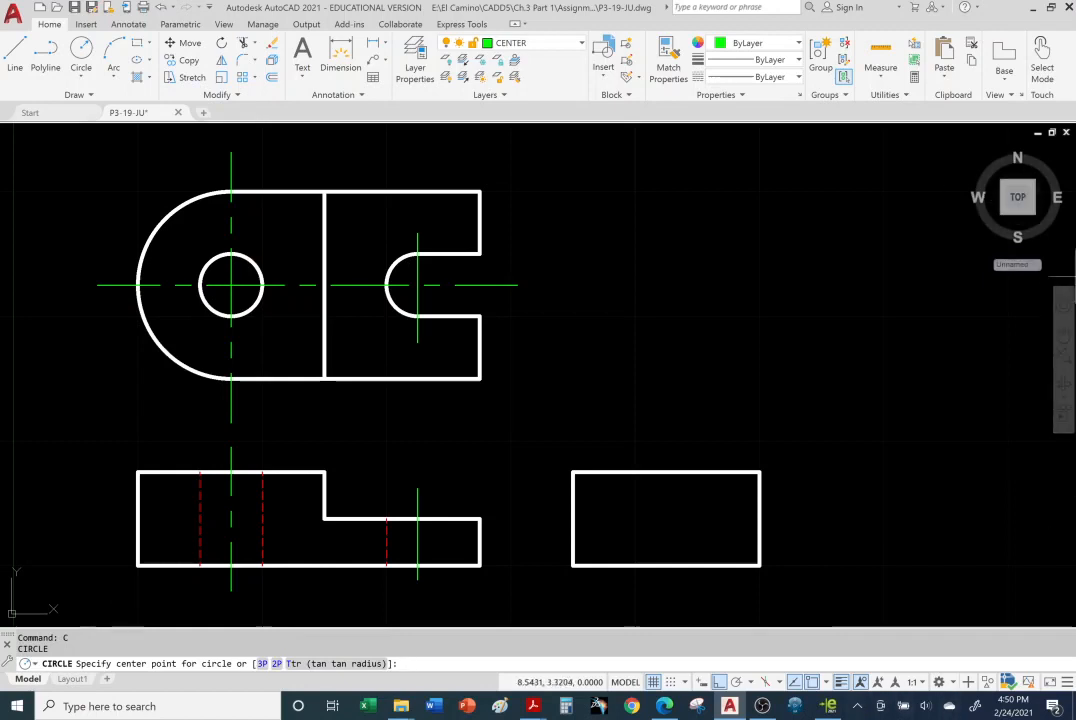
pyautogui.click(716, 285)
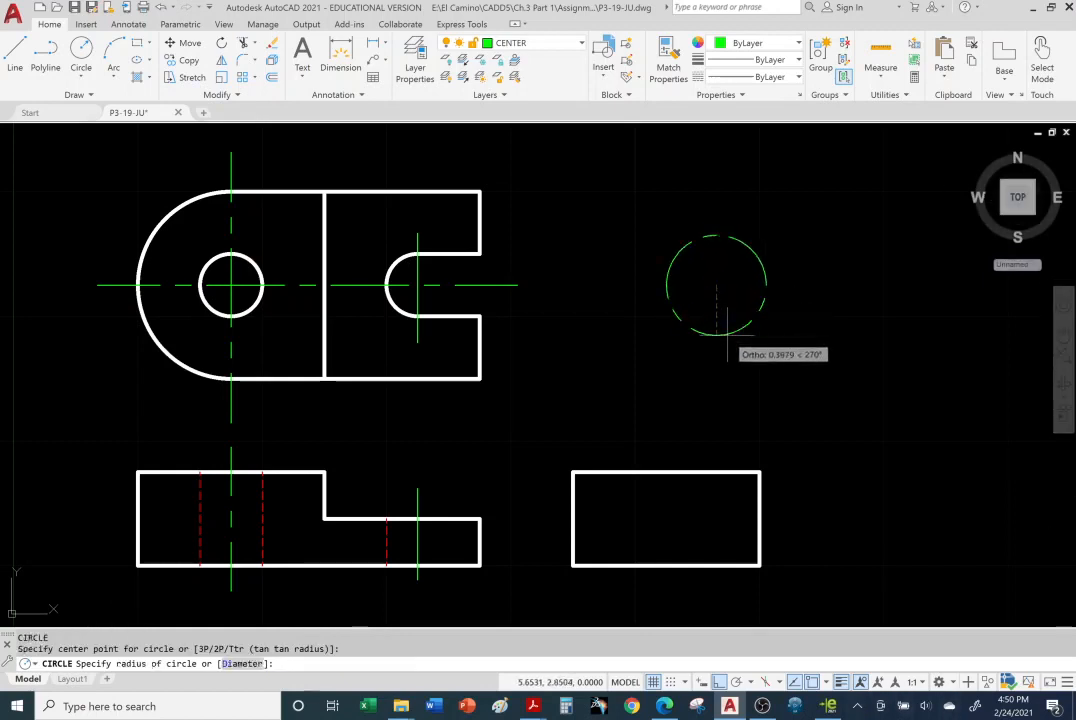
pyautogui.click(718, 335)
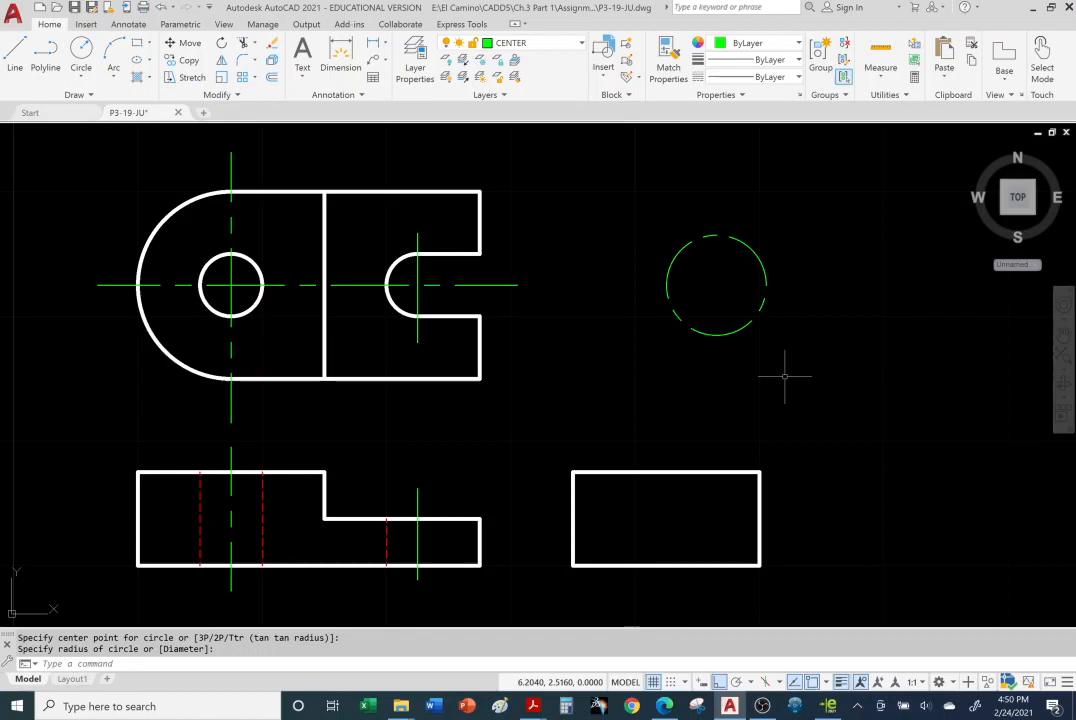
# Reassign the new circle above the side view to the VISIBLE layer and clear the selection.
pyautogui.click(764, 268)
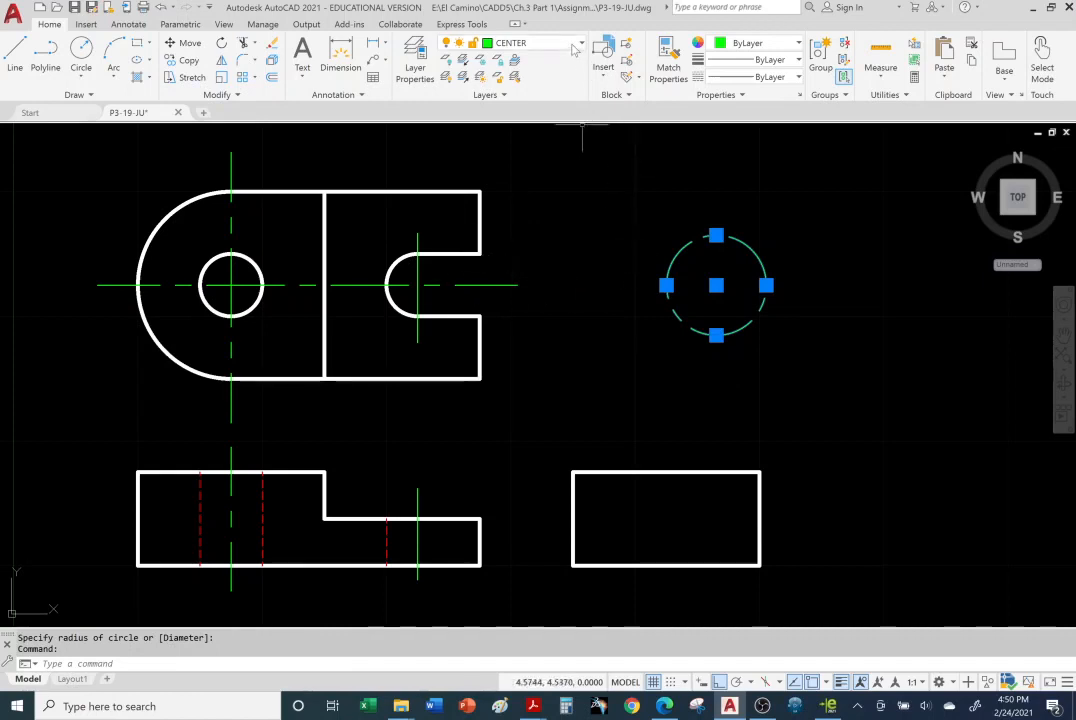
pyautogui.click(492, 43)
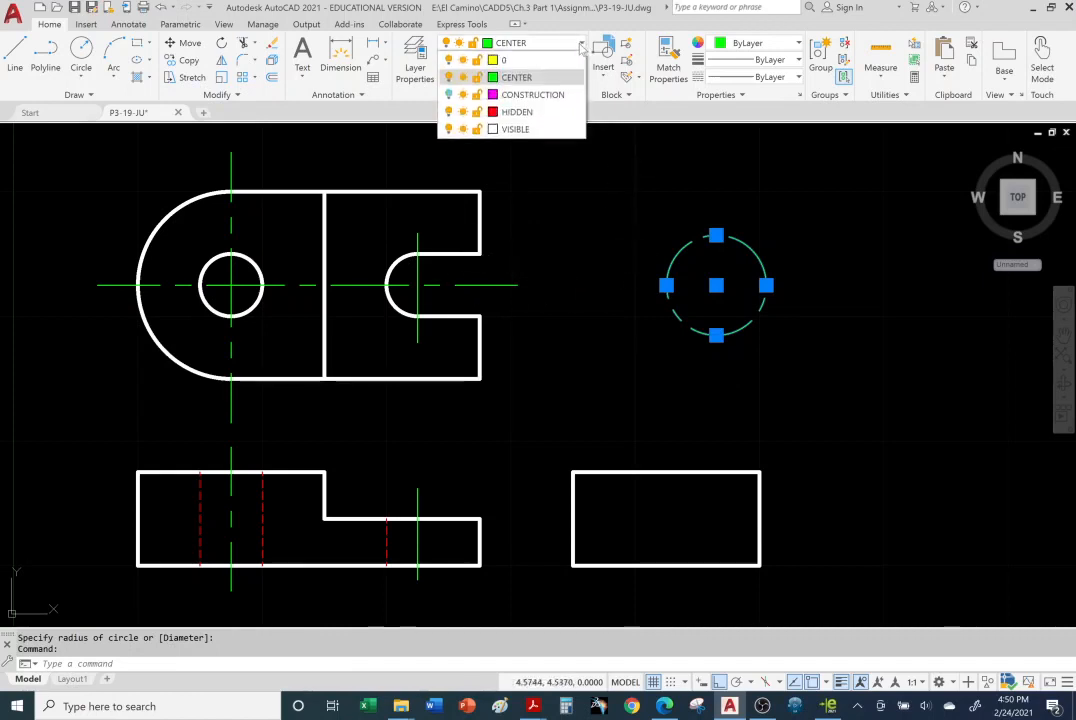
pyautogui.click(515, 112)
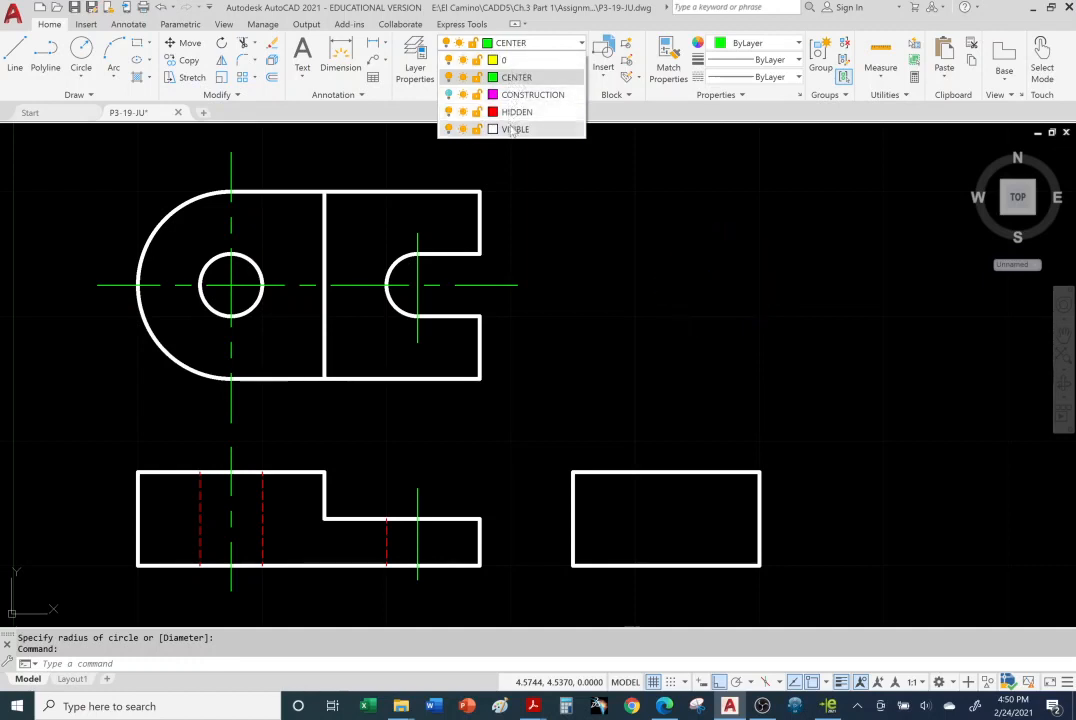
pyautogui.click(515, 129)
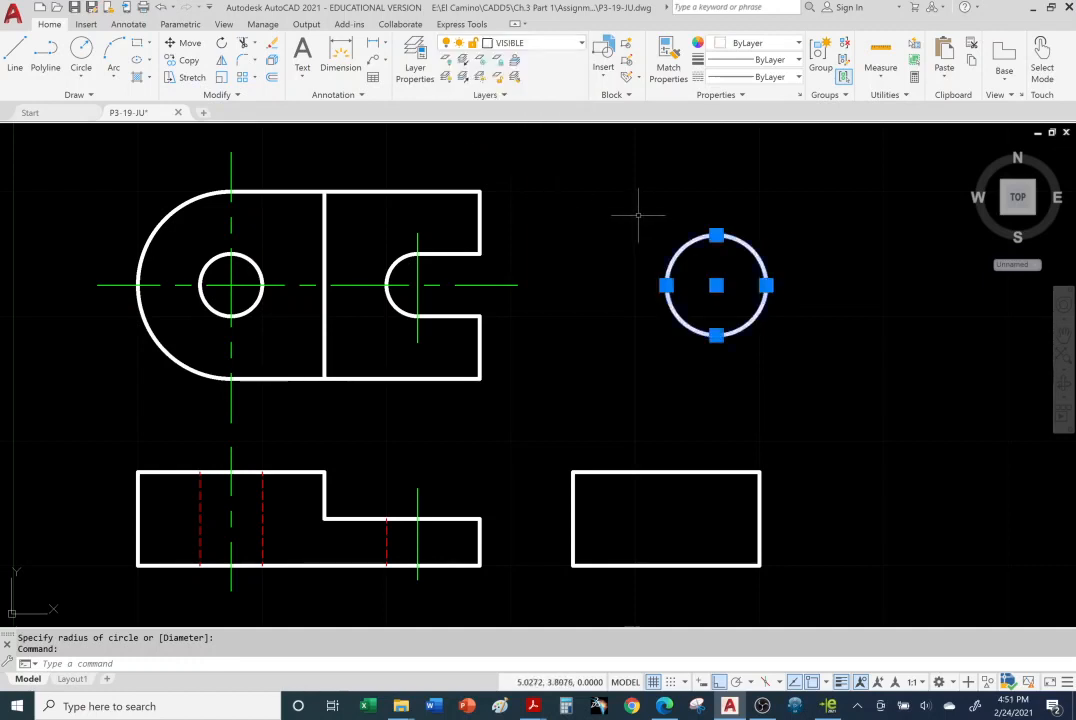
pyautogui.press('Escape')
pyautogui.press('Escape')
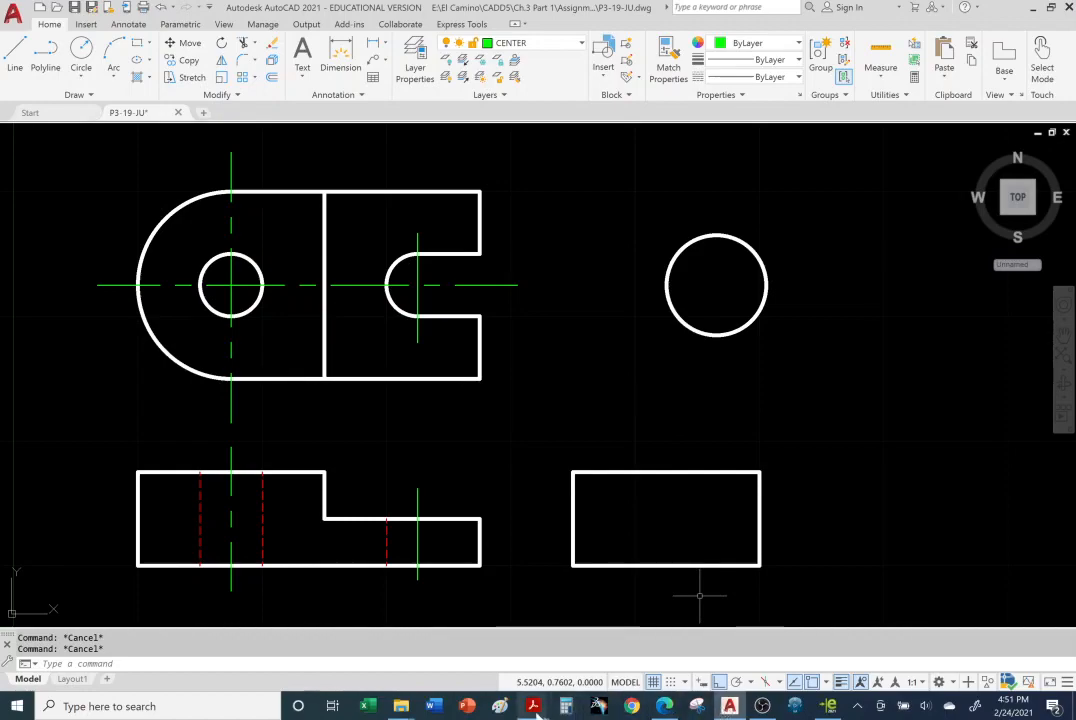
# Switch to the Acrobat Reader slides and read pages 20 to 22 on command icons, object snap modes and grips.
pyautogui.moveTo(533, 706)
pyautogui.click(617, 648)
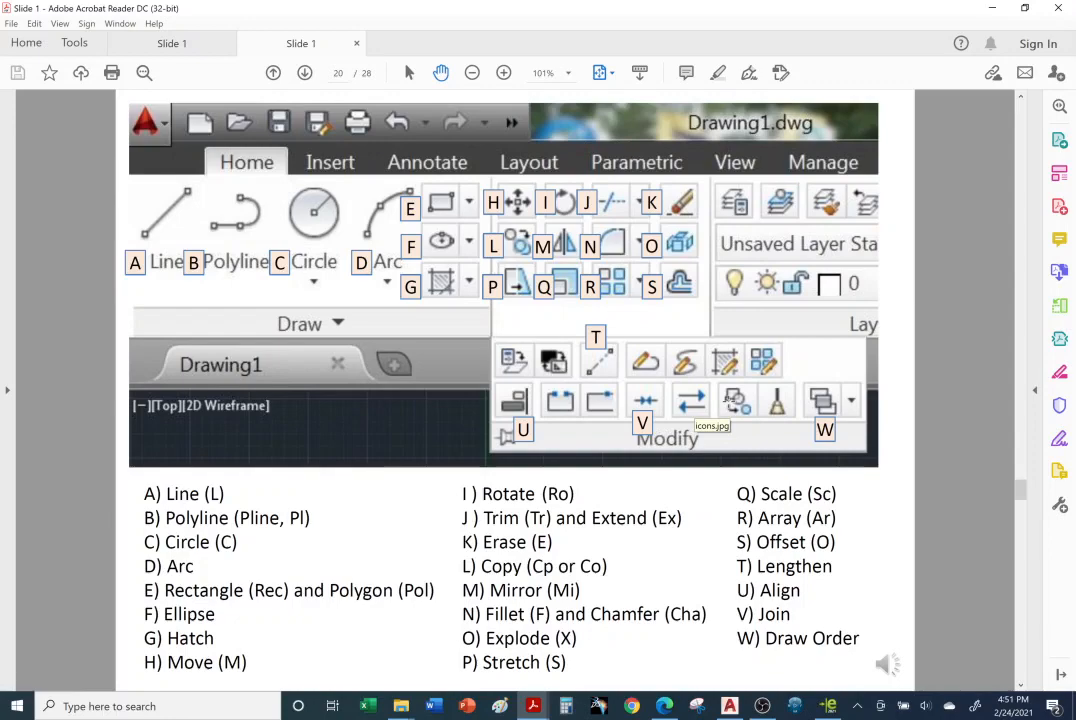
pyautogui.scroll(-1, 448, 549)
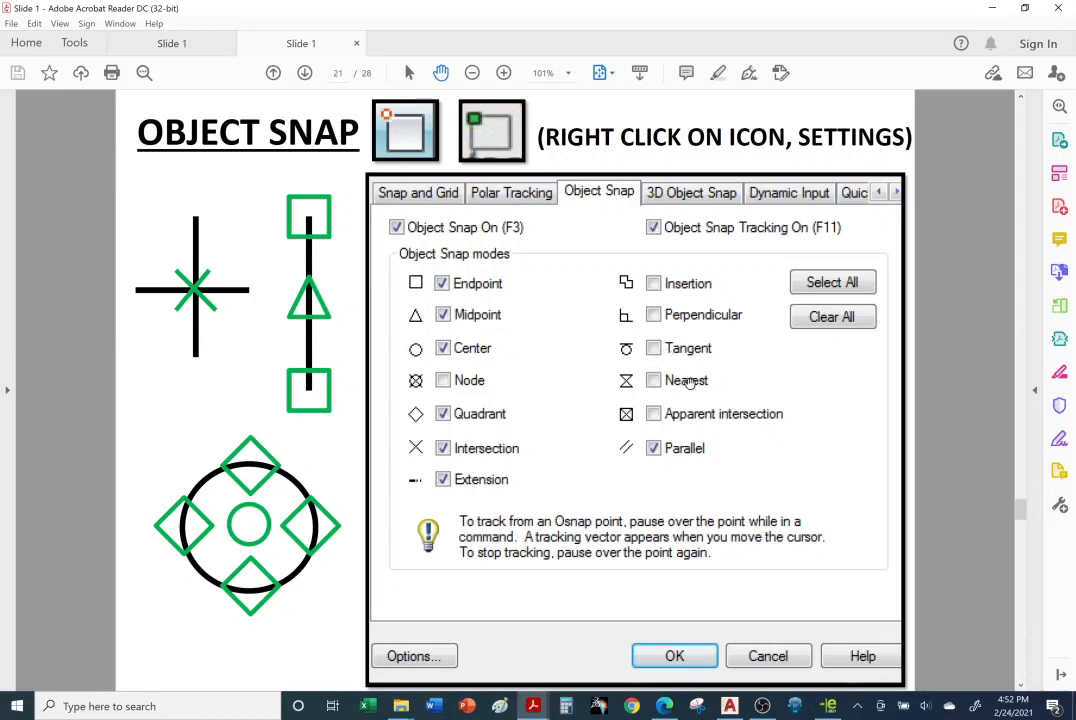
pyautogui.scroll(-1, 702, 414)
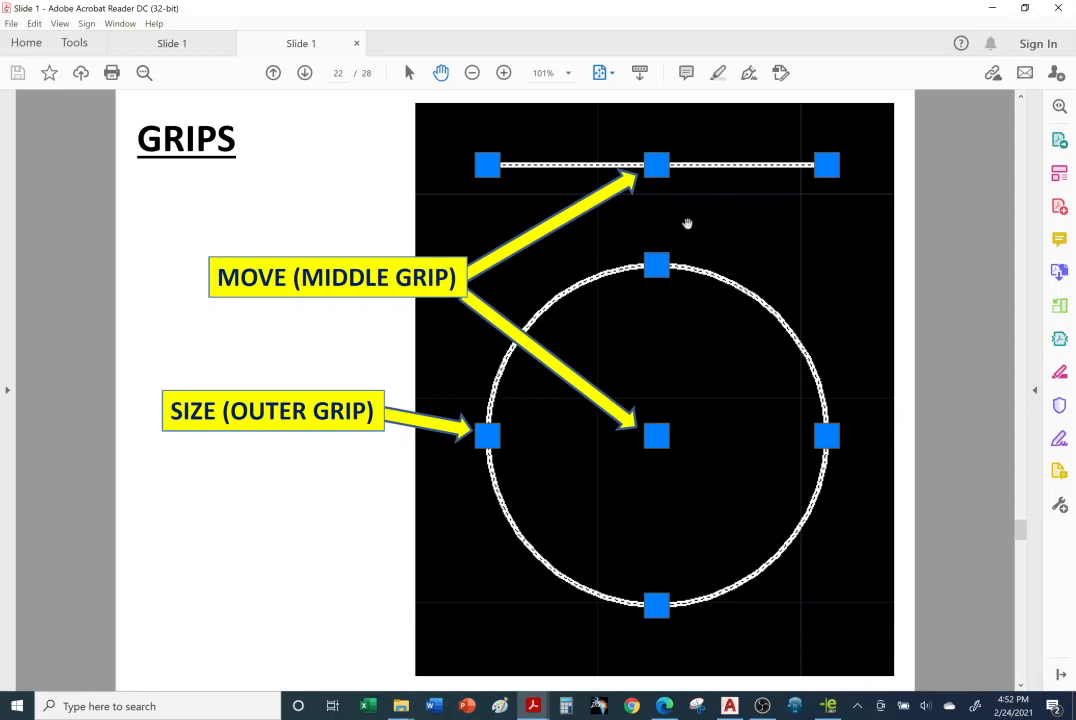
# Switch back to AutoCAD, select the circle, and look through the Options pages from Display to User Preferences.
pyautogui.click(730, 706)
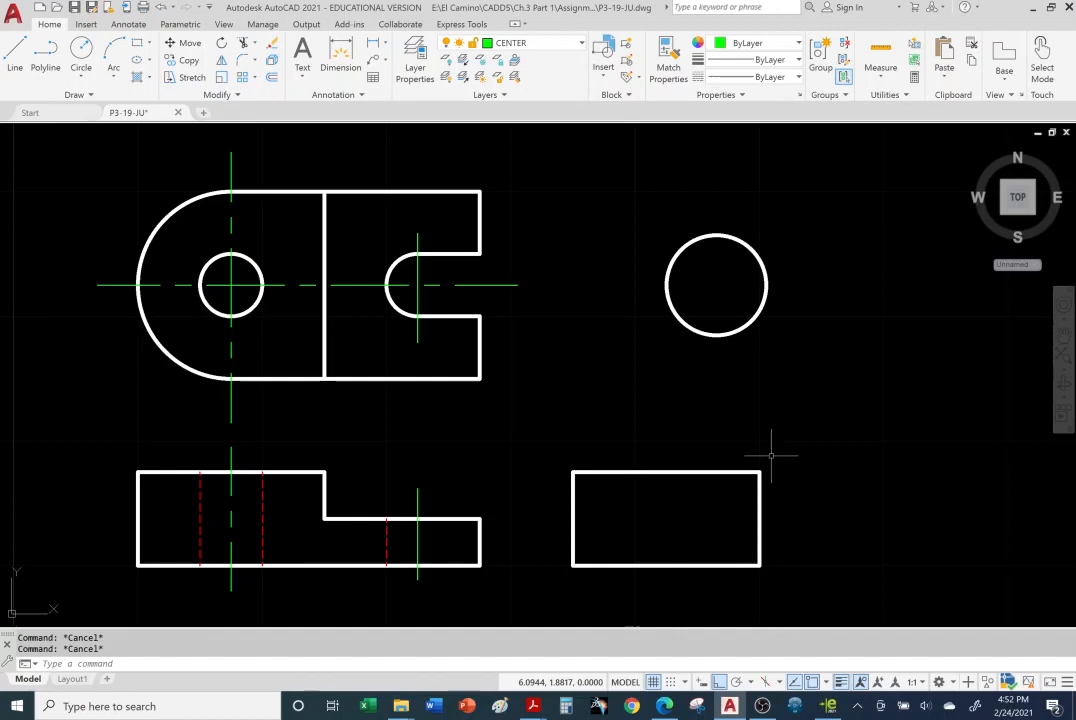
pyautogui.click(766, 296)
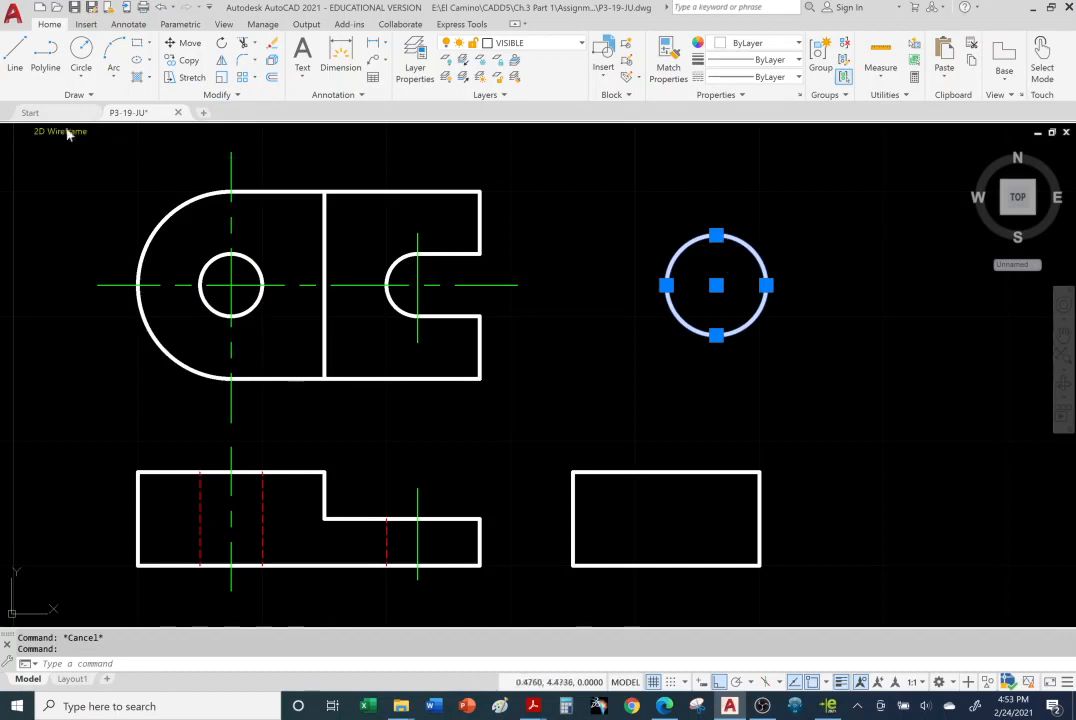
pyautogui.click(13, 14)
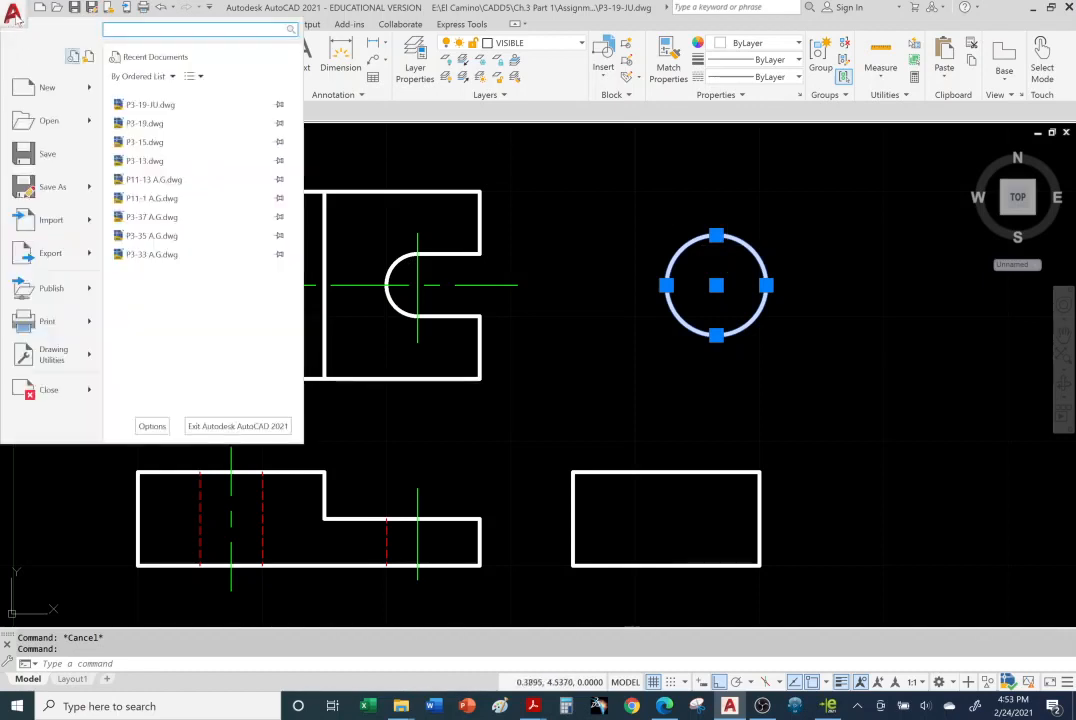
pyautogui.click(151, 427)
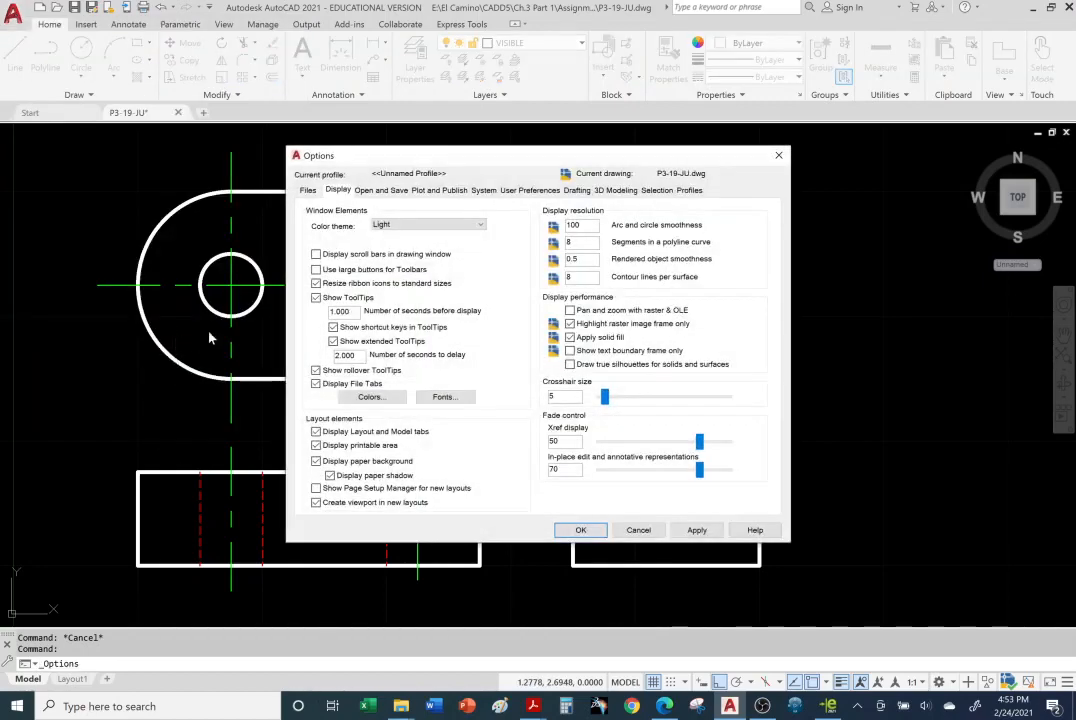
pyautogui.moveTo(447, 163); pyautogui.dragTo(196, 152)
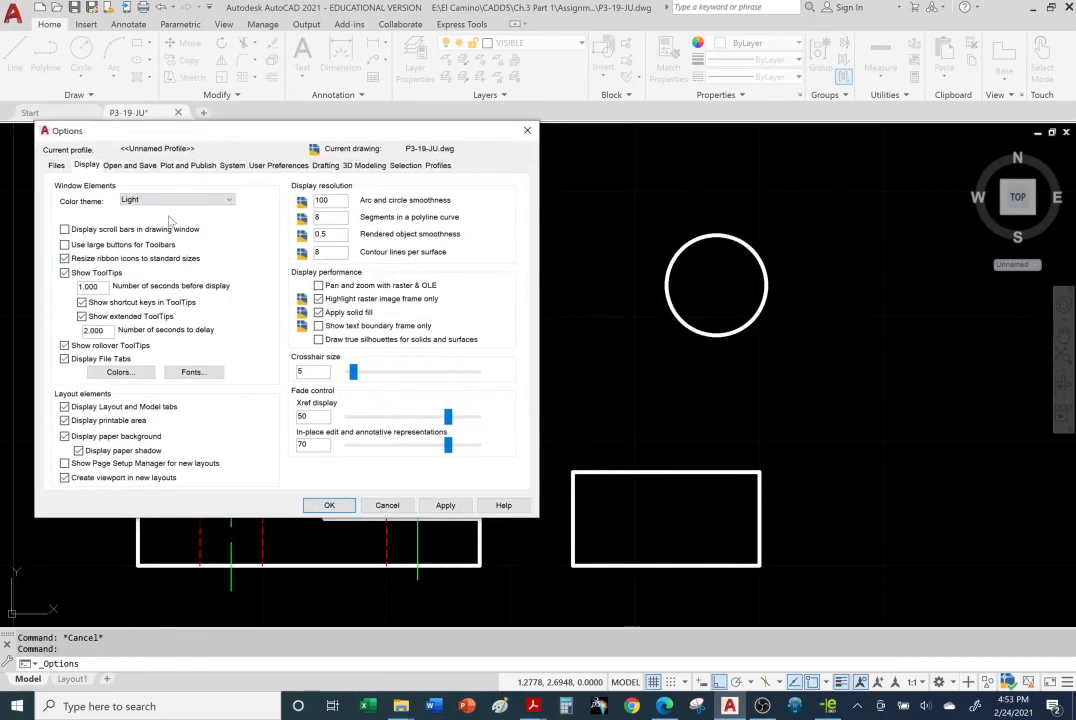
pyautogui.click(128, 166)
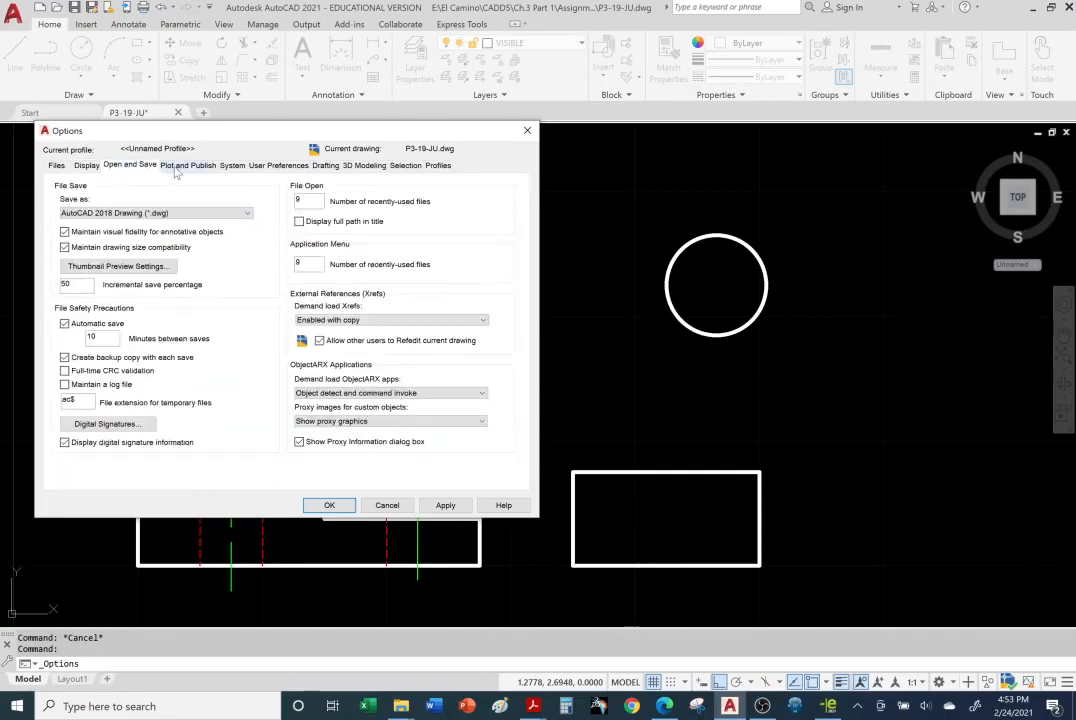
pyautogui.click(176, 168)
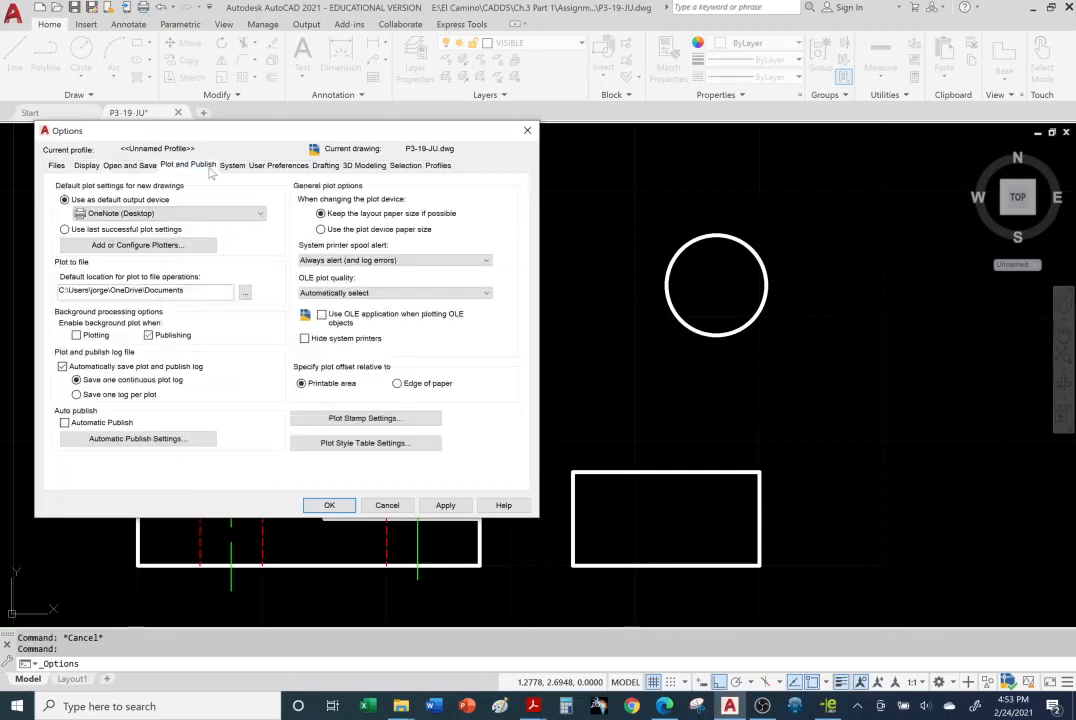
pyautogui.click(231, 168)
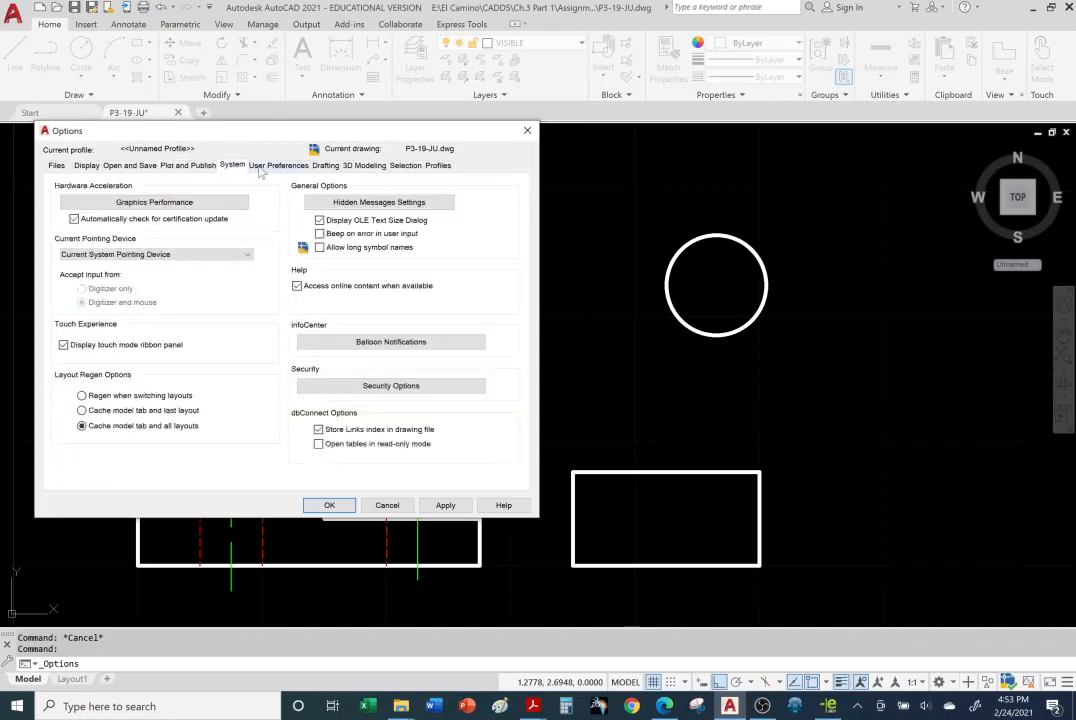
pyautogui.click(262, 168)
# Try a smaller AutoSnap marker size and examine the aperture size setting in the Drafting options.
pyautogui.click(322, 168)
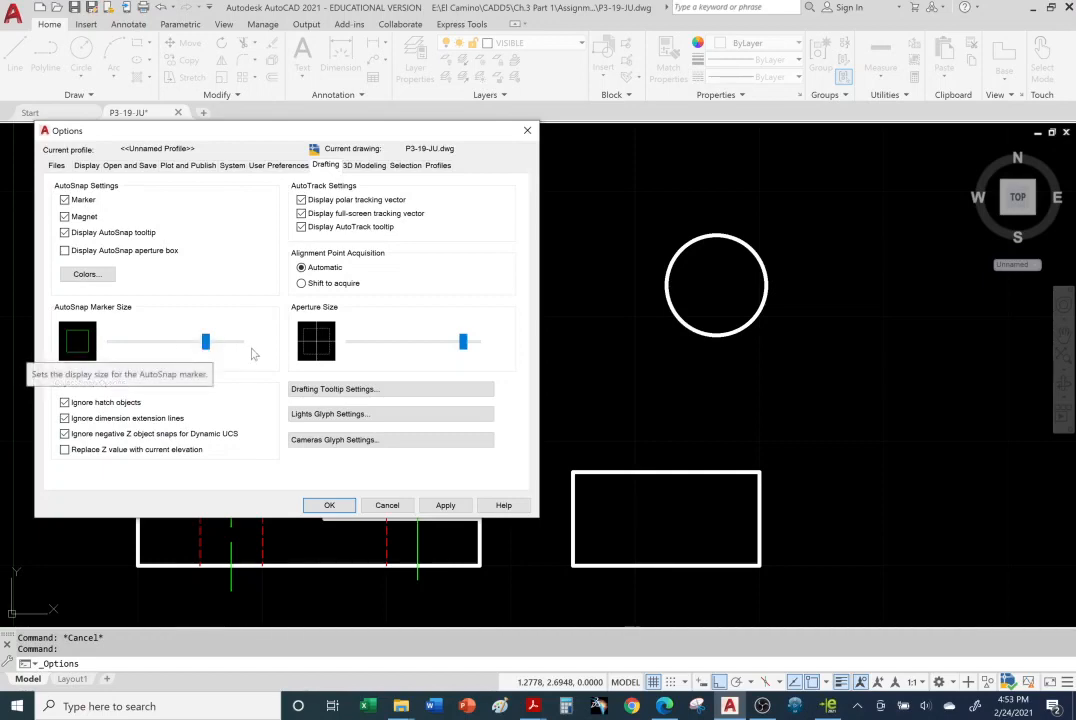
pyautogui.moveTo(205, 345)
pyautogui.mouseDown()
pyautogui.moveTo(250, 352)
pyautogui.moveTo(185, 342)
pyautogui.mouseUp()
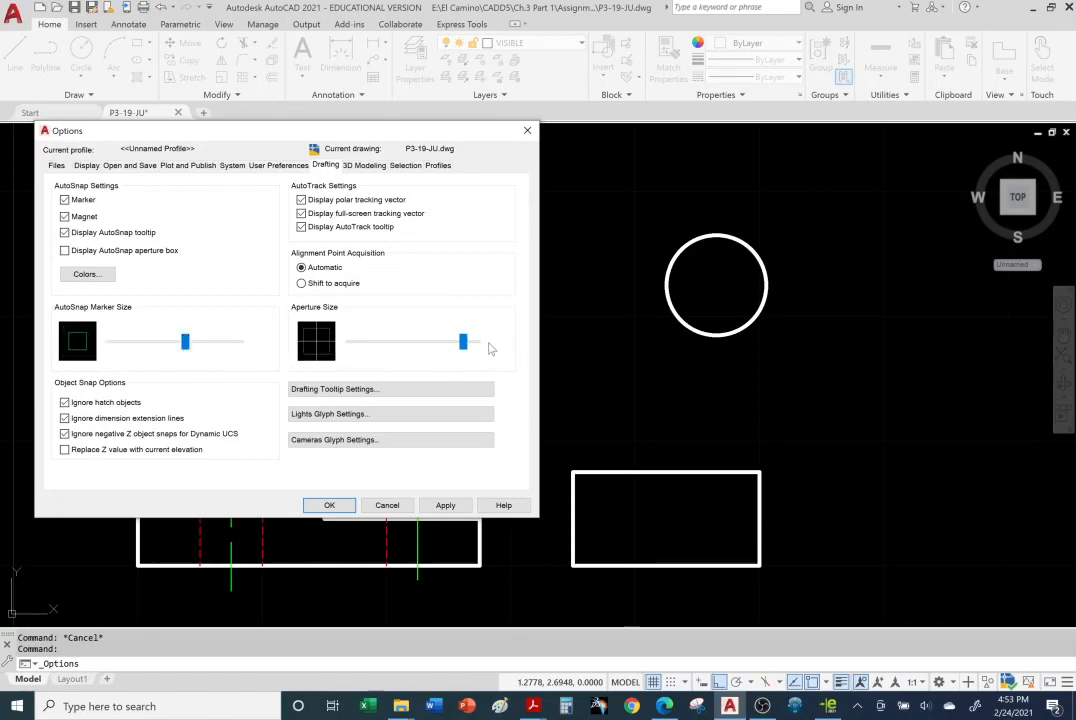
pyautogui.moveTo(463, 342)
pyautogui.mouseDown()
pyautogui.moveTo(356, 346)
pyautogui.moveTo(469, 353)
pyautogui.mouseUp()
# Try smaller and larger grip sizes in the Selection options, and cancel the Options dialog.
pyautogui.click(366, 166)
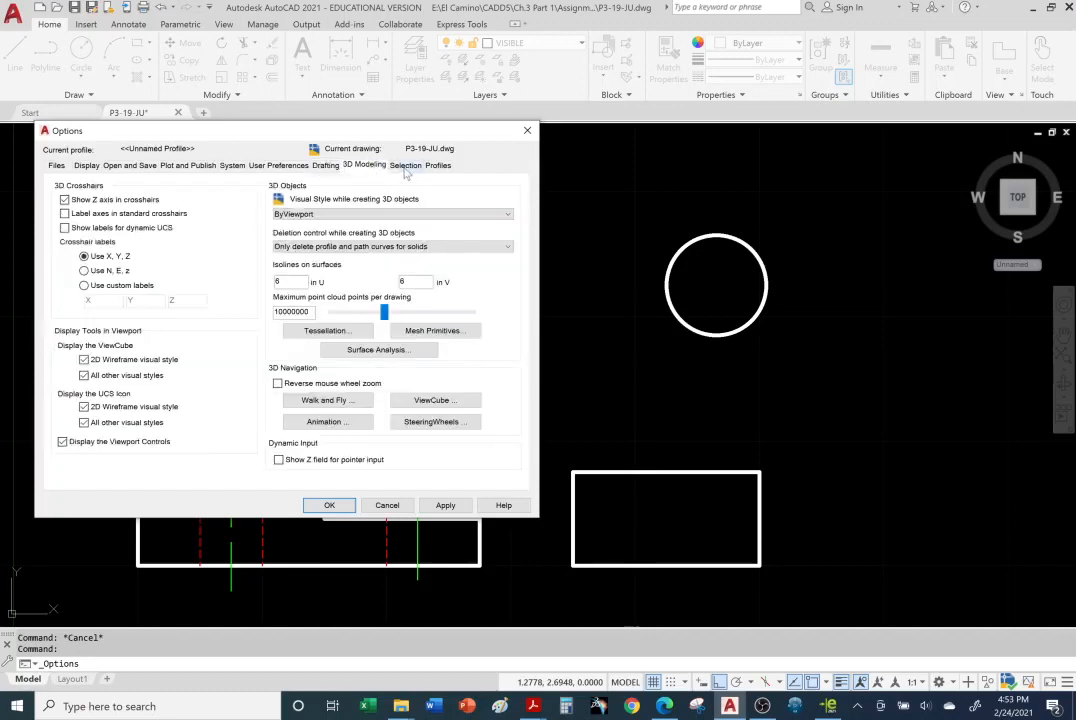
pyautogui.click(405, 166)
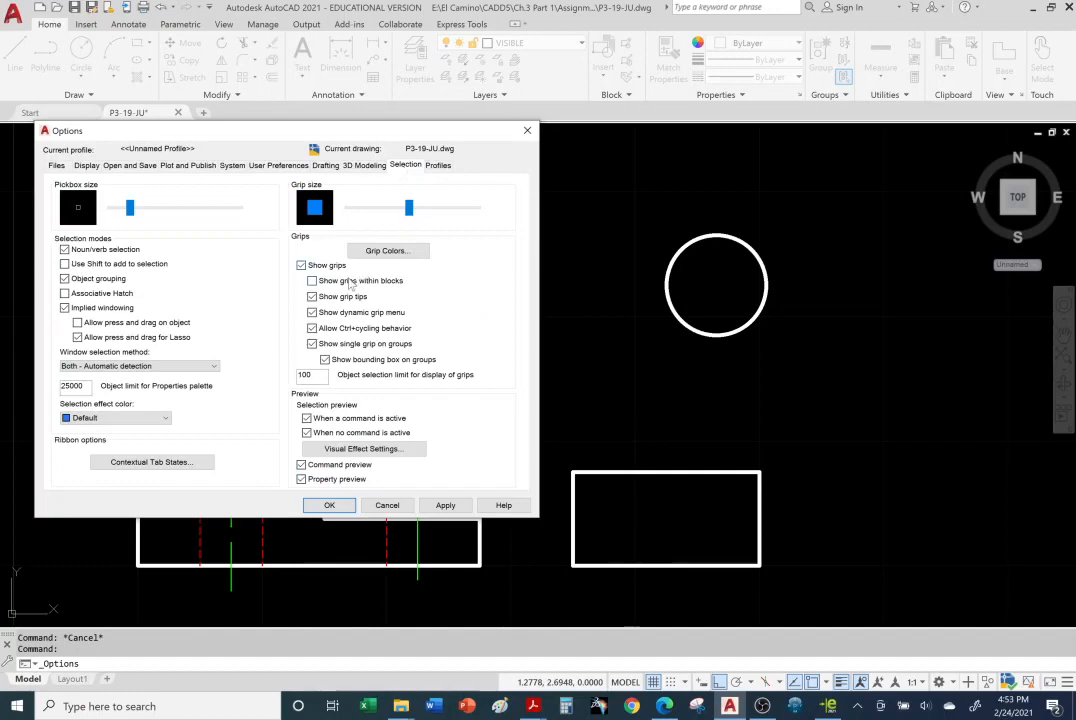
pyautogui.moveTo(408, 212); pyautogui.dragTo(355, 215)
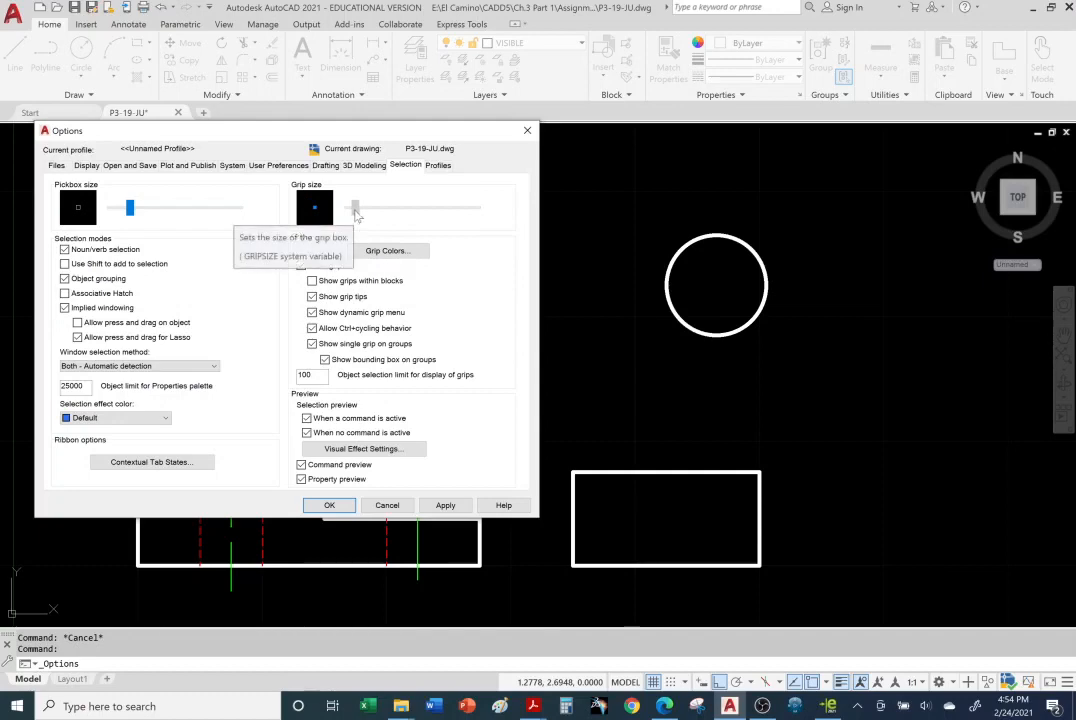
pyautogui.moveTo(356, 215); pyautogui.dragTo(419, 213)
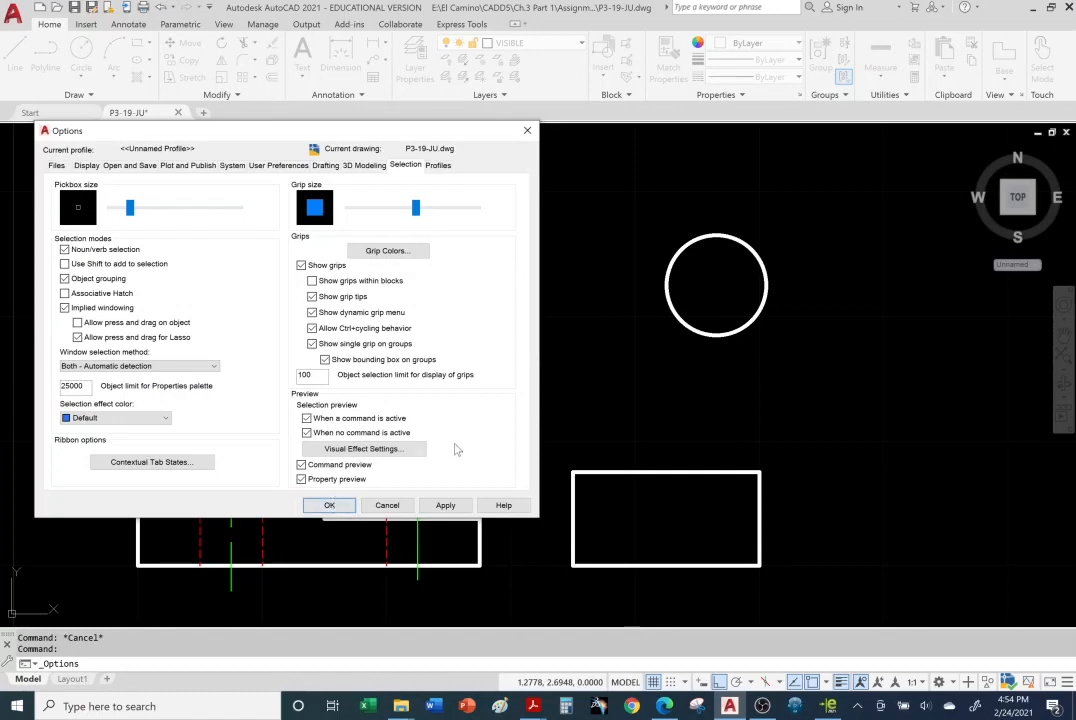
pyautogui.click(399, 509)
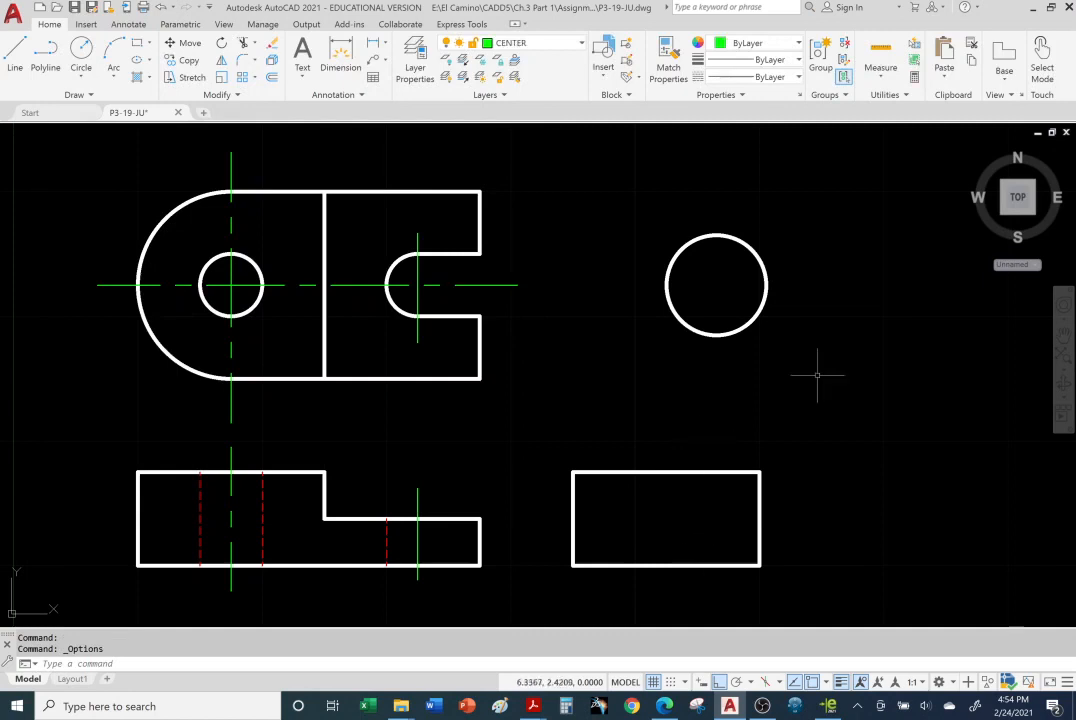
# Select the circle above the side view and stretch its left quadrant grip outward to roughly three times the radius.
pyautogui.click(757, 316)
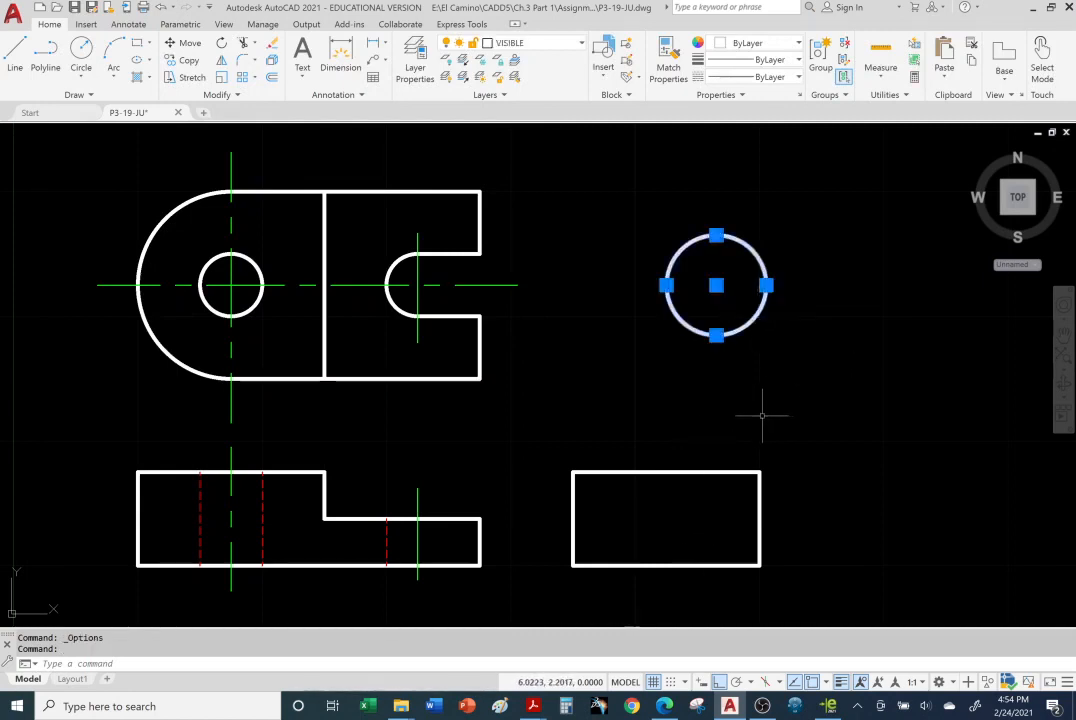
pyautogui.click(666, 285)
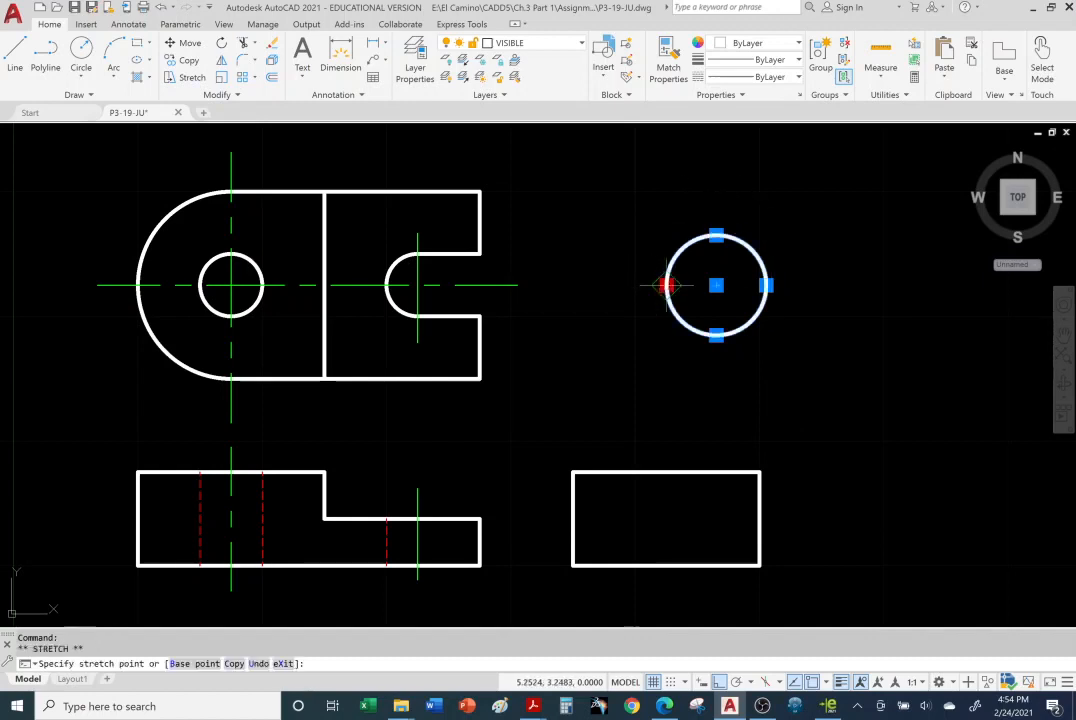
pyautogui.click(566, 286)
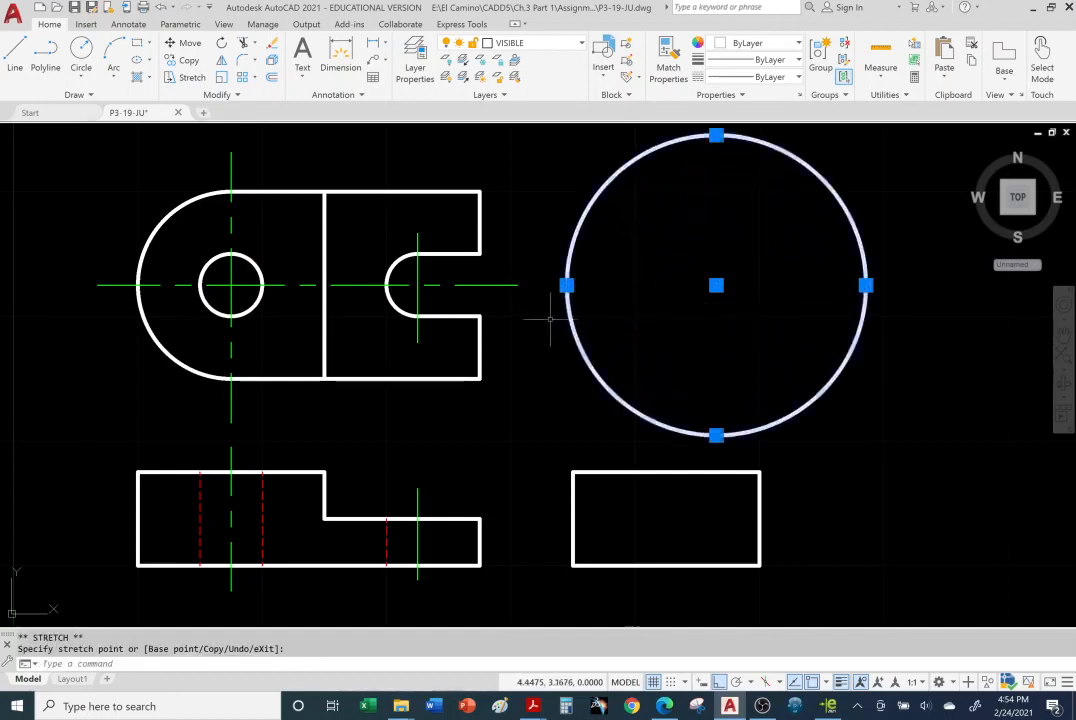
# Turn Ortho mode off and move the circle by its center grip slightly to the right and down.
pyautogui.click(716, 285)
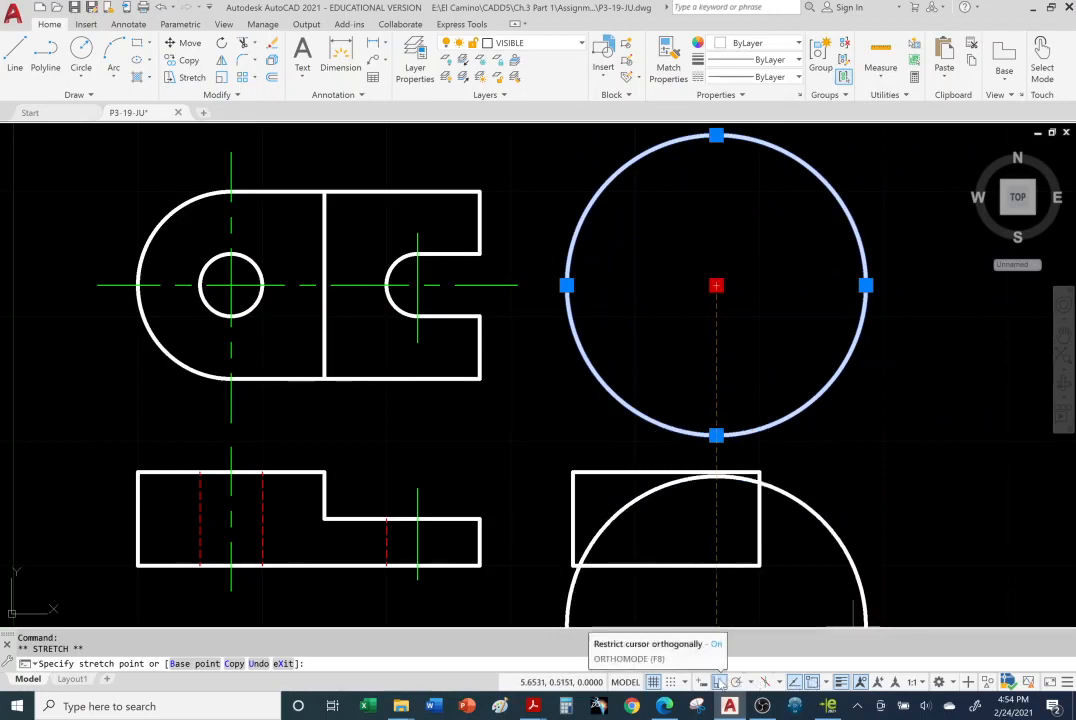
pyautogui.click(719, 682)
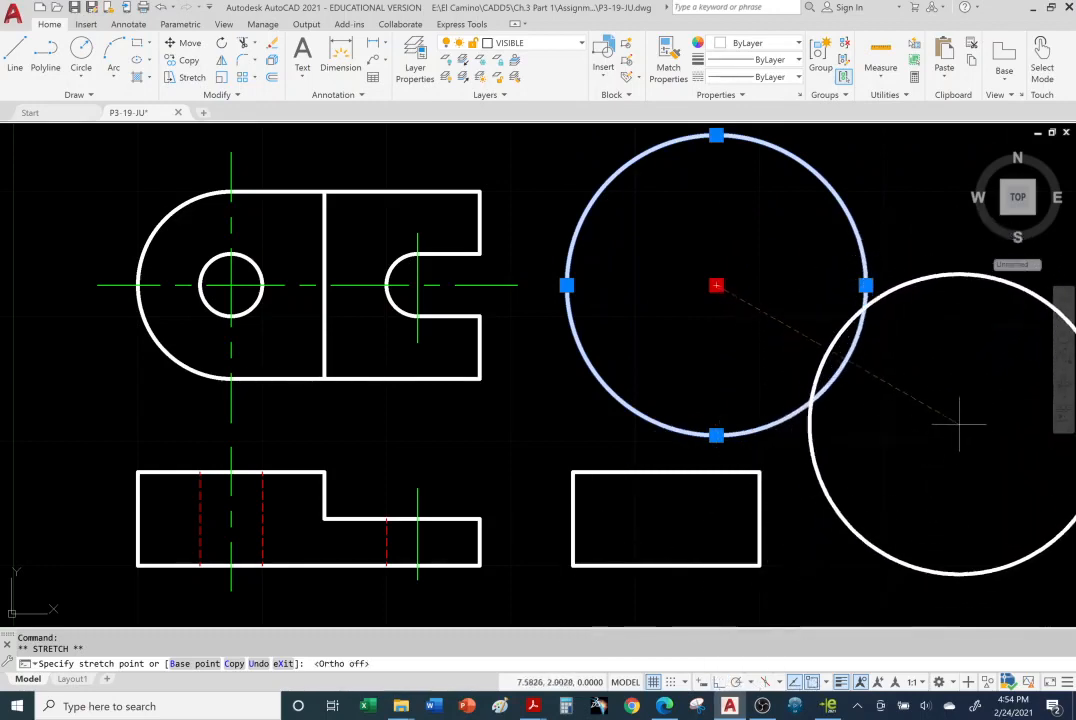
pyautogui.click(787, 311)
# Shrink the circle to about half its size by stretching its bottom quadrant grip toward the center.
pyautogui.click(787, 461)
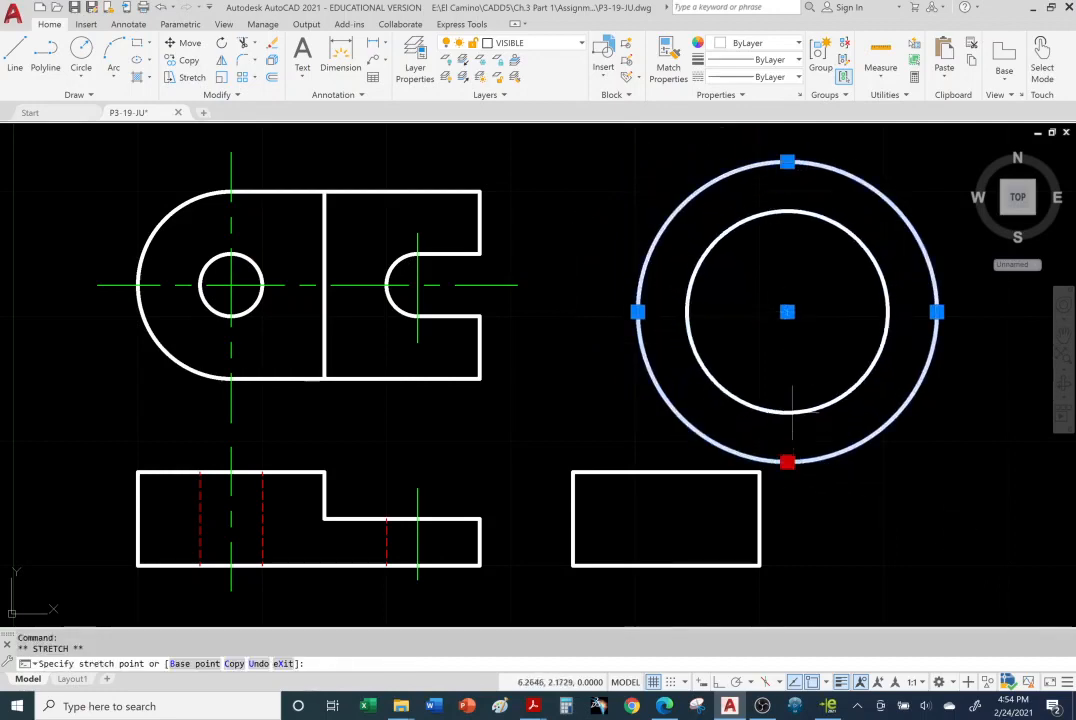
pyautogui.click(787, 387)
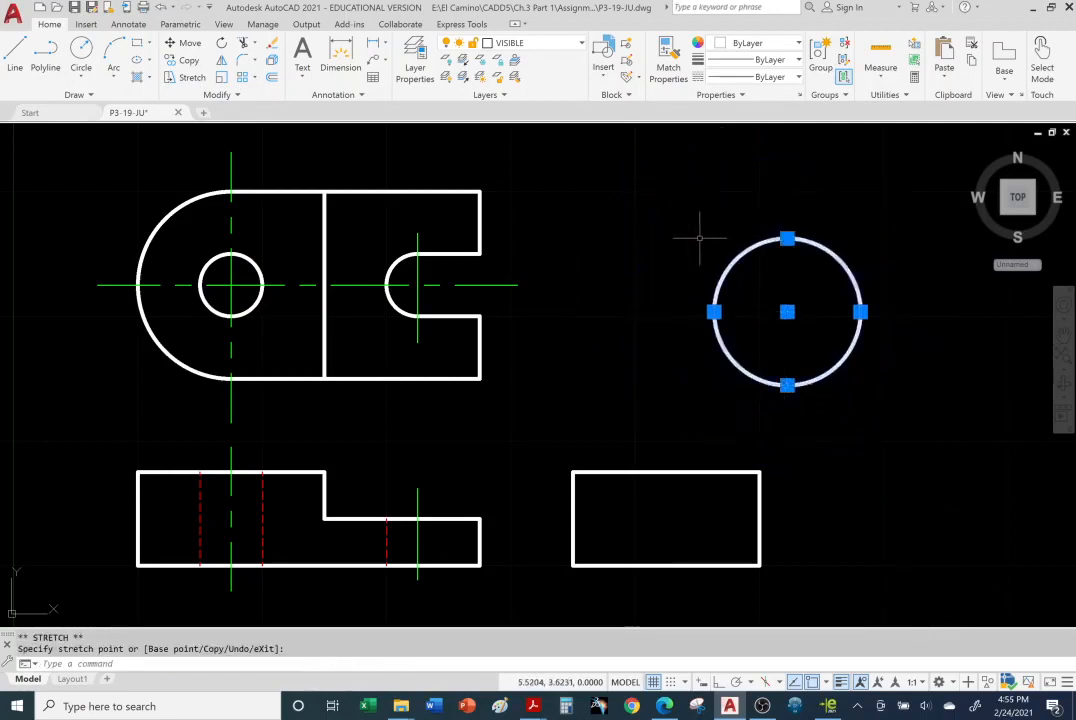
pyautogui.press('Escape')
# Select the side view's top line and move it straight up about 0.47 units by its midpoint grip.
pyautogui.click(711, 470)
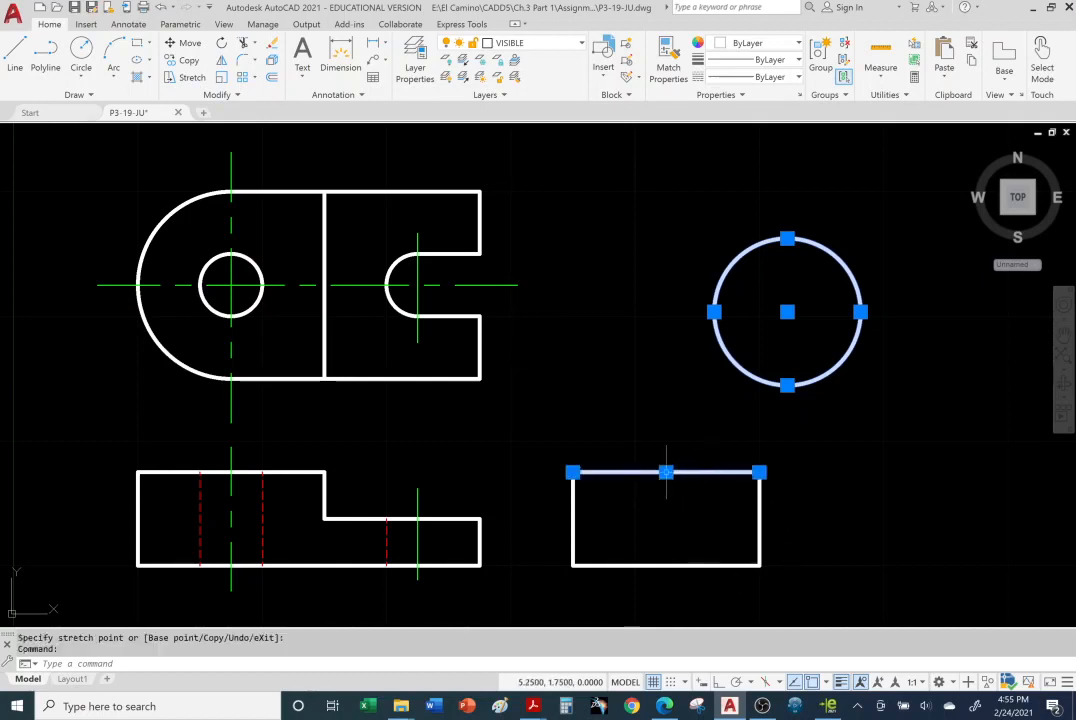
pyautogui.click(666, 471)
pyautogui.click(666, 413)
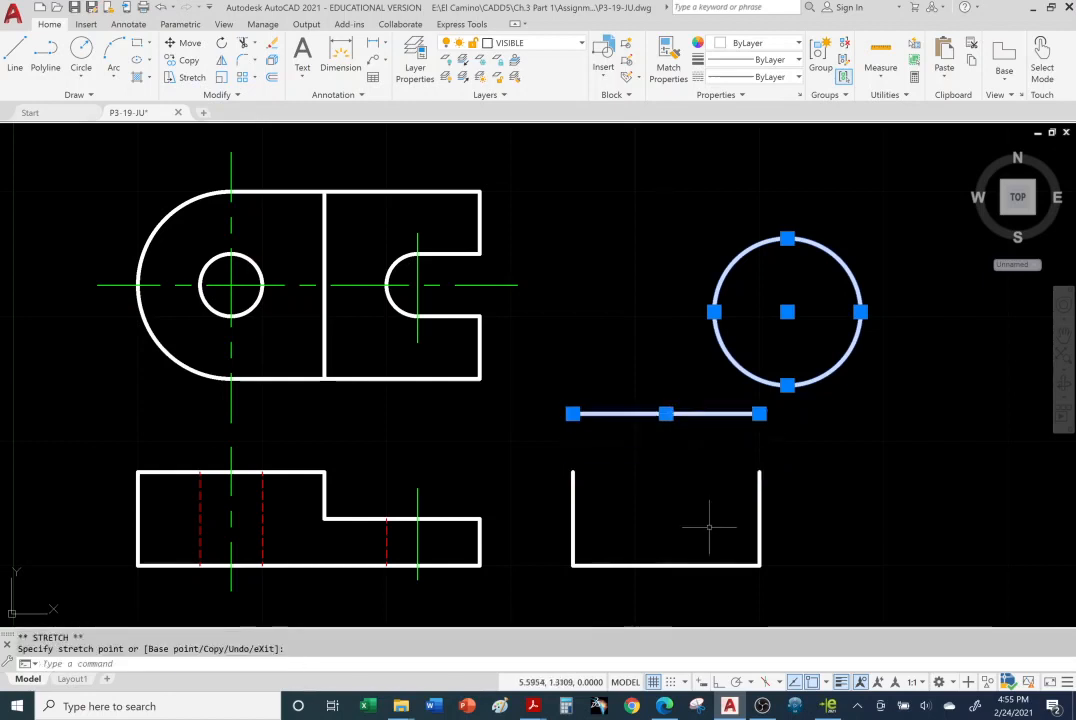
# Stretch the raised line's right endpoint grip far outward, and pull it back to about 0.43 units past the rectangle's right edge.
pyautogui.click(759, 414)
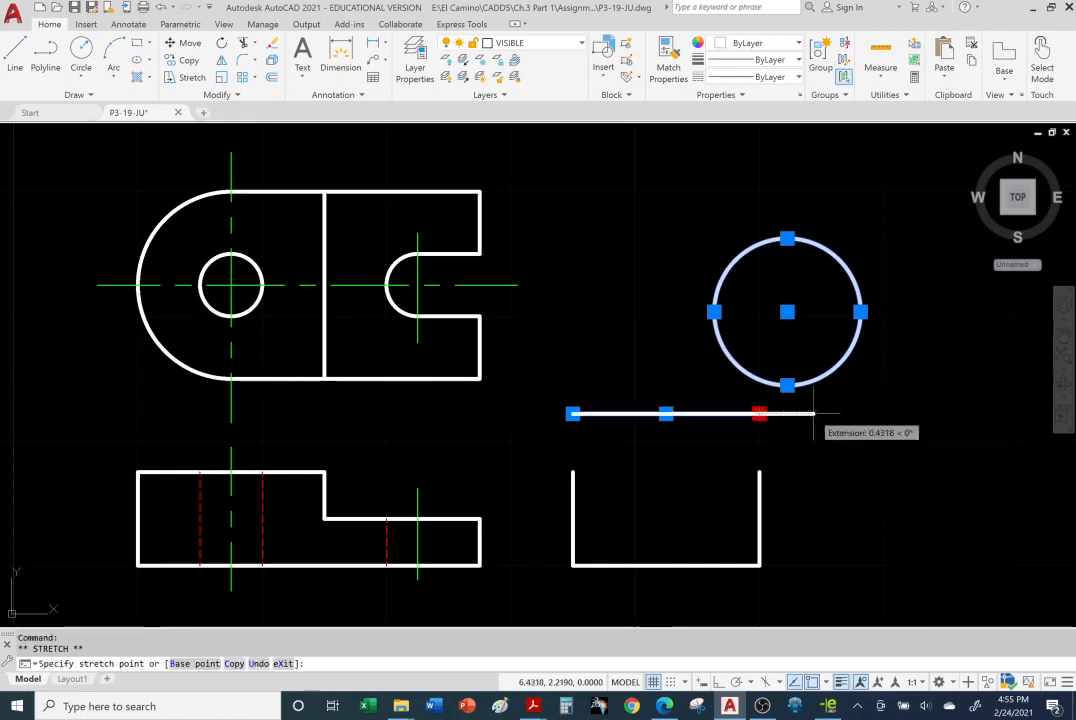
pyautogui.click(937, 414)
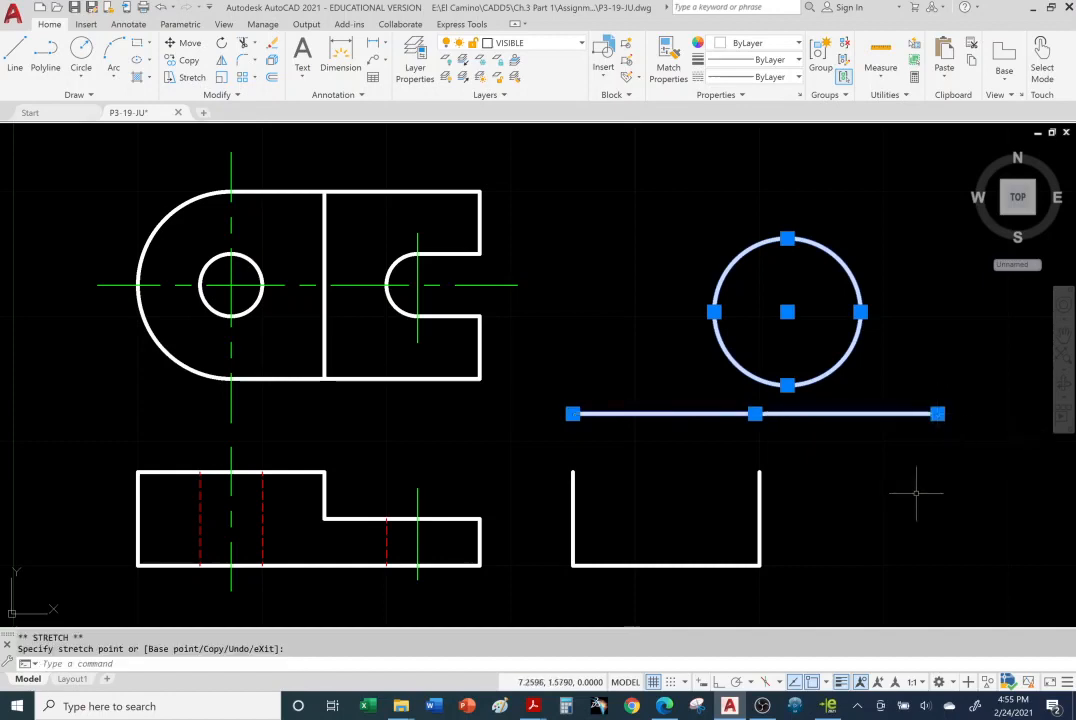
pyautogui.click(937, 414)
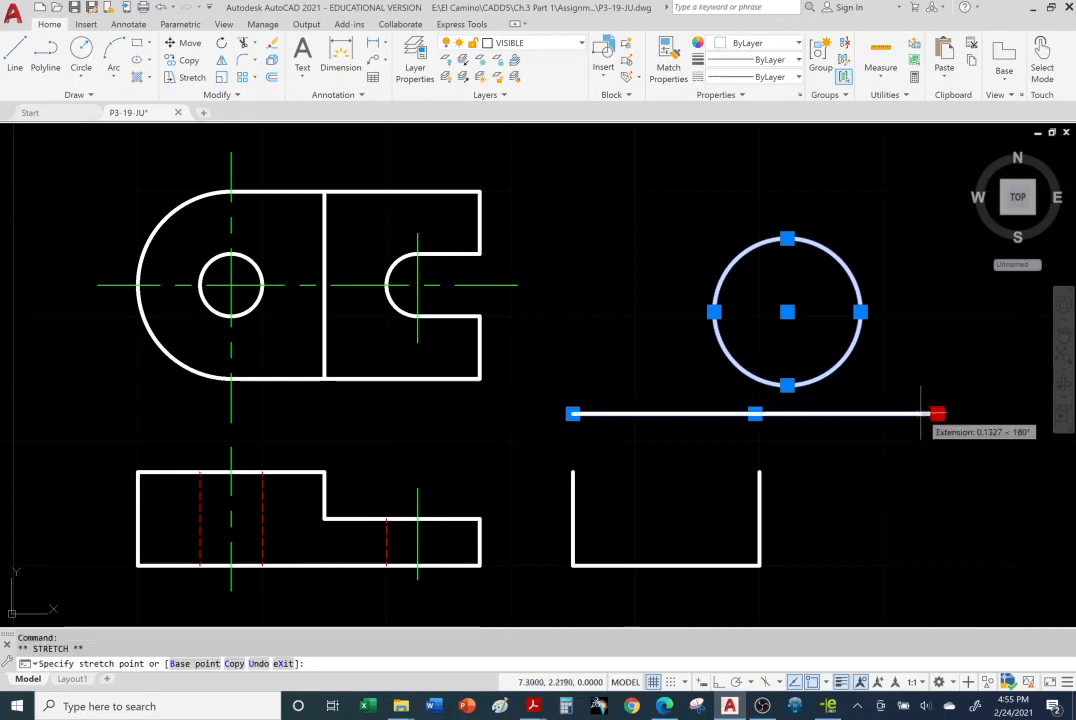
pyautogui.click(814, 413)
# Stretch the raised line's left endpoint grip far outward, and bring it back to slightly beyond the rectangle's left edge.
pyautogui.click(573, 413)
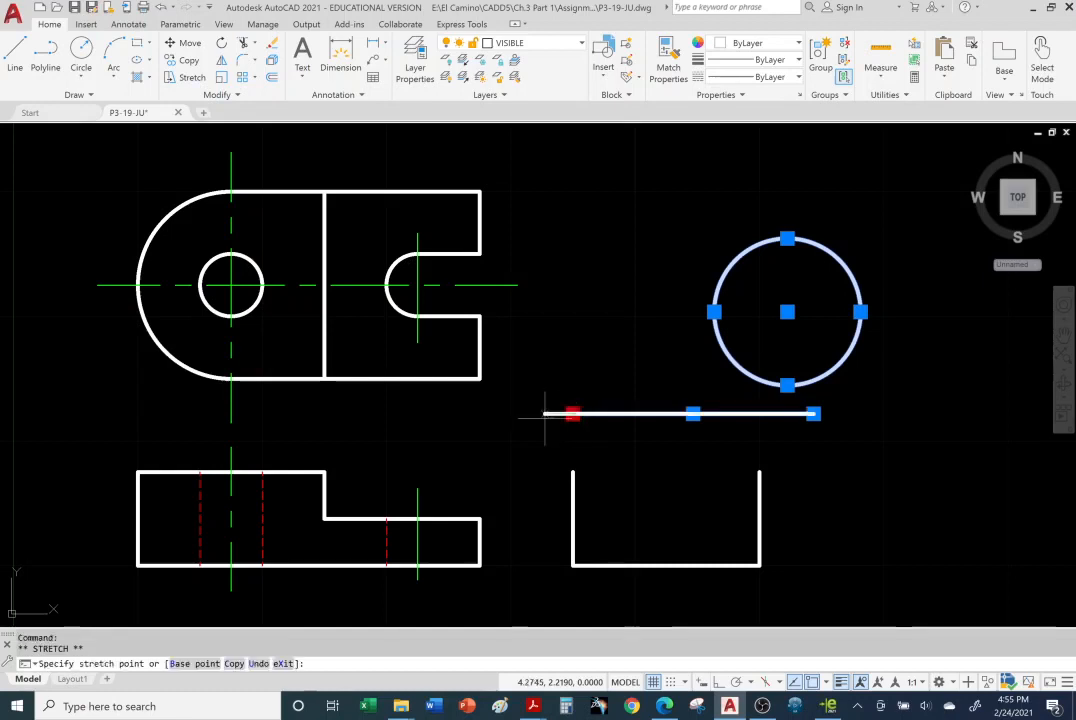
pyautogui.click(368, 413)
pyautogui.click(368, 413)
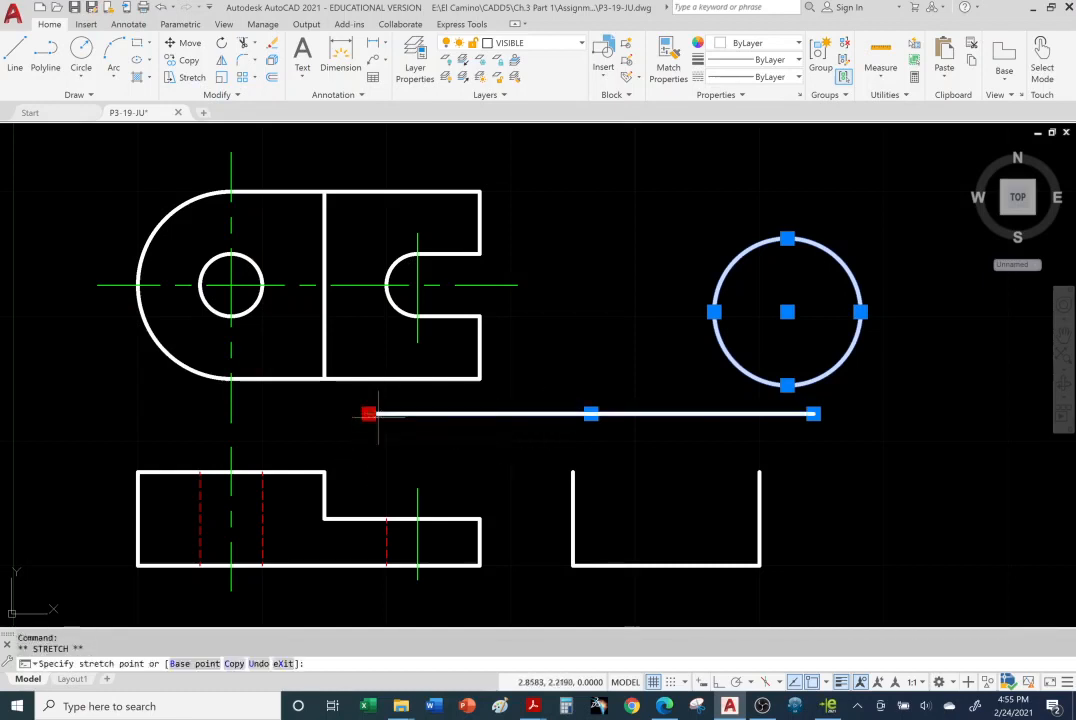
pyautogui.click(550, 413)
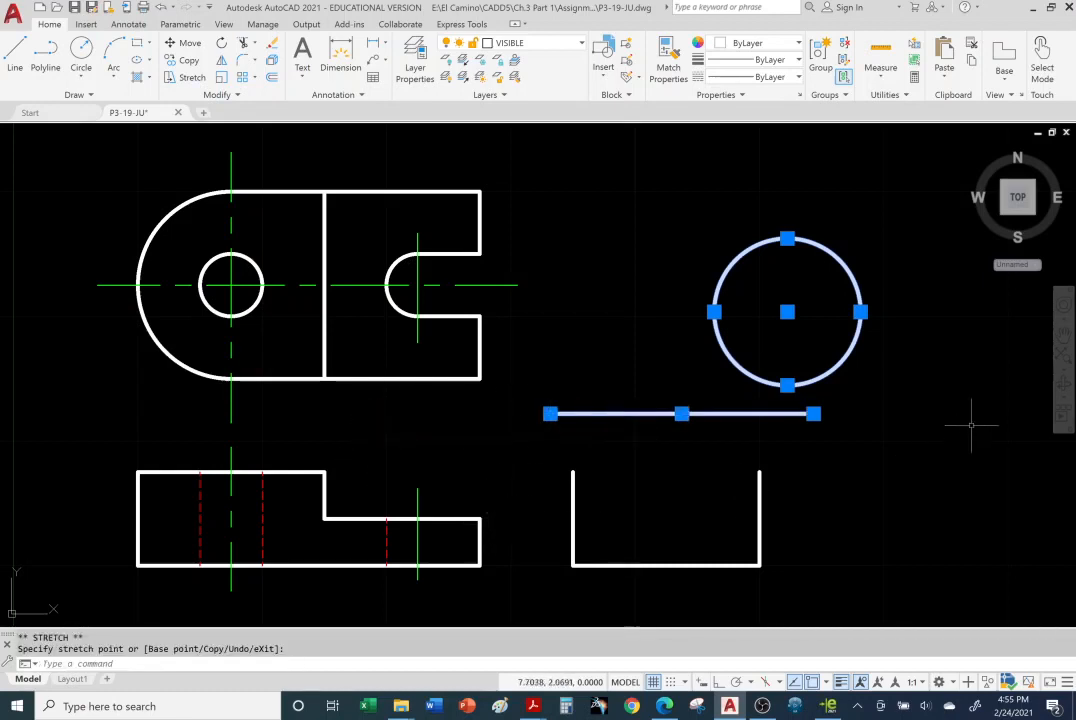
# Stretch the line's right endpoint grip straight down so the line slants across the rectangle's right edge, and clear the selection.
pyautogui.click(813, 413)
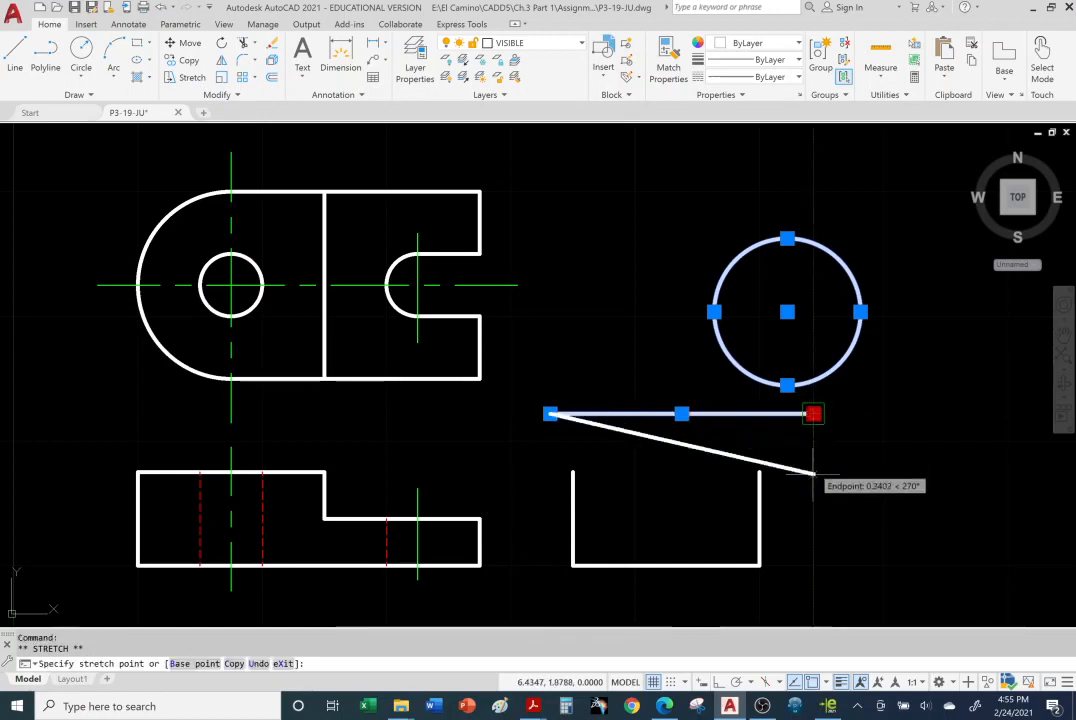
pyautogui.click(813, 504)
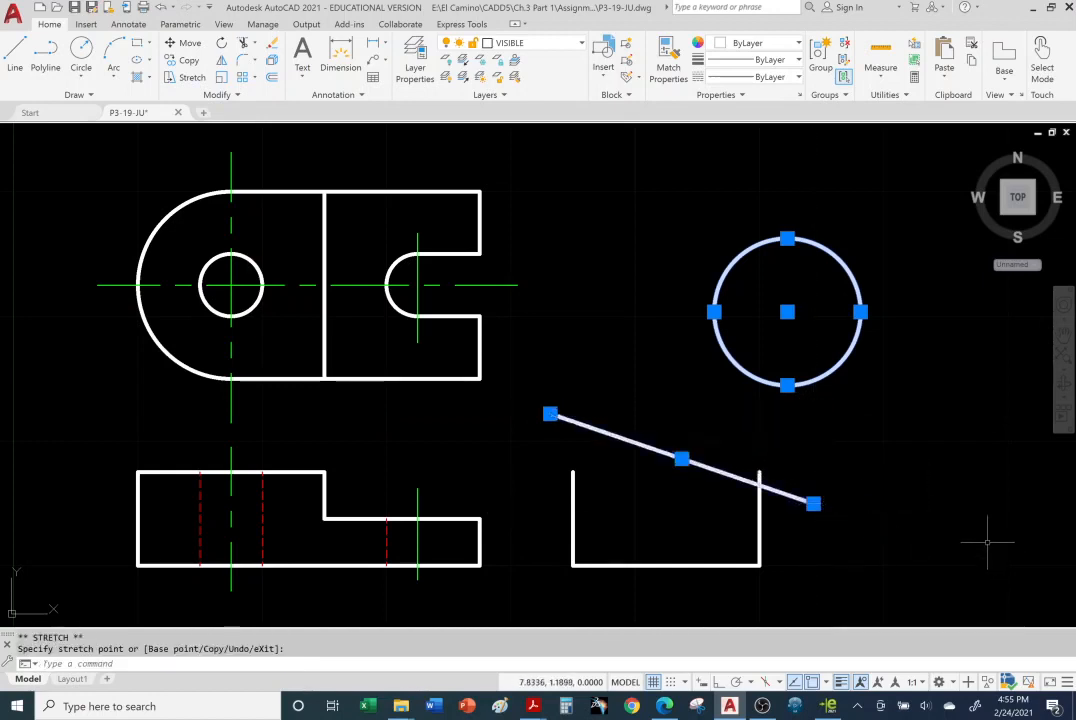
pyautogui.press('Escape')
pyautogui.press('Escape')
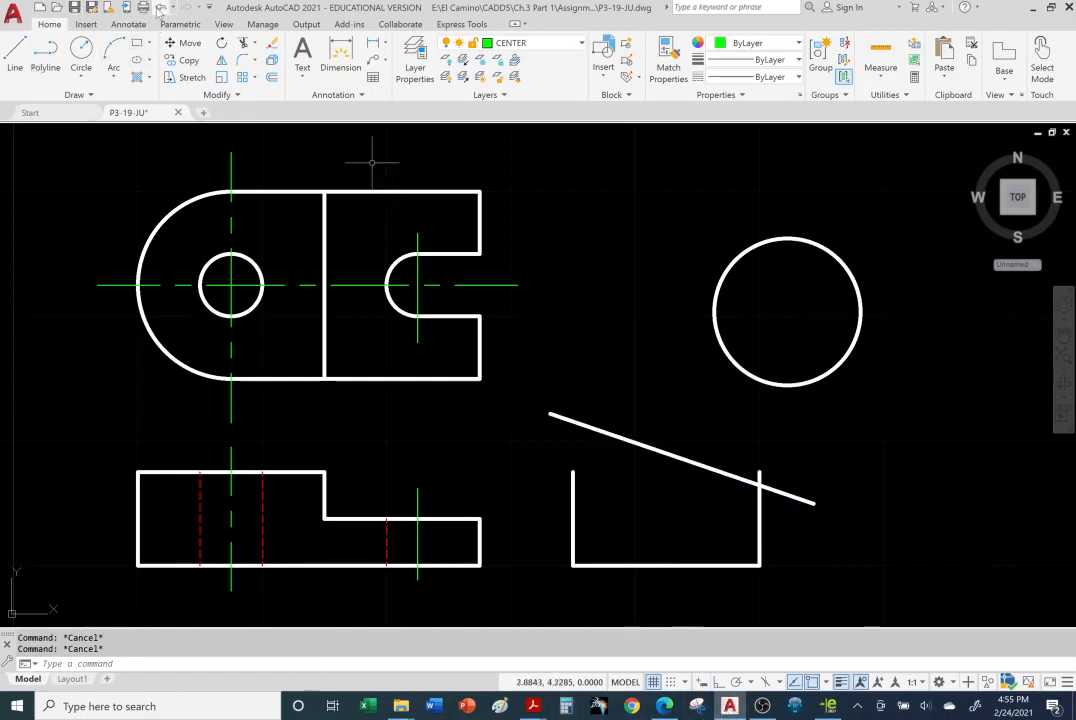
# Undo all the grip edits made to the side view's top line.
pyautogui.click(158, 8)
pyautogui.click(158, 8)
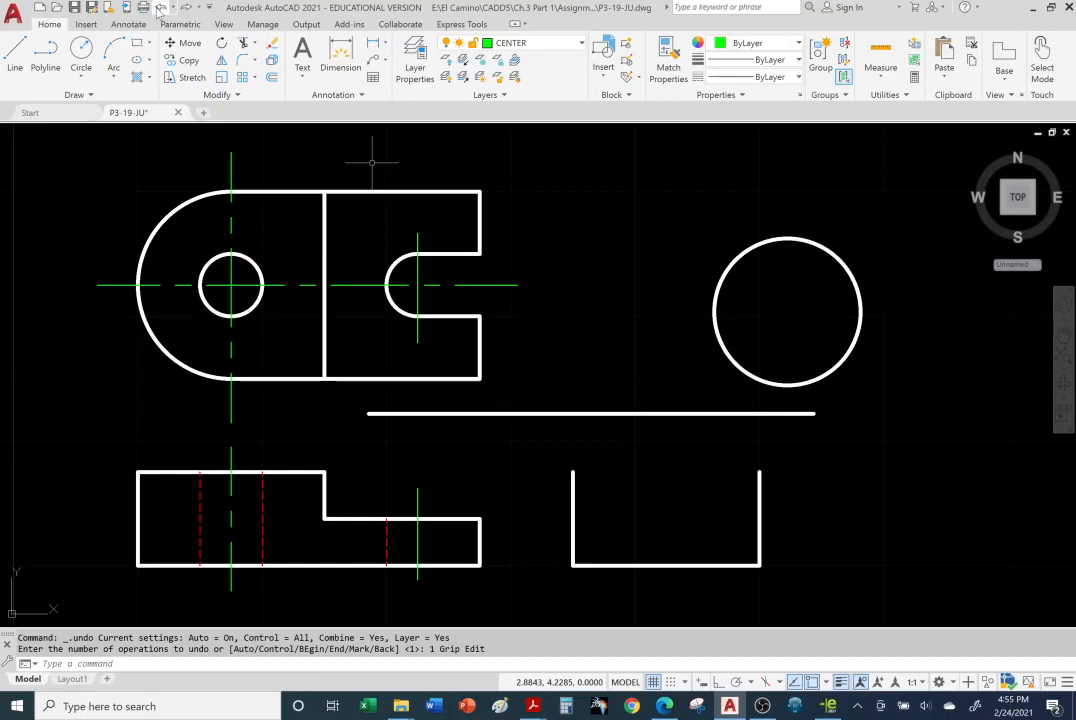
pyautogui.click(158, 8)
pyautogui.click(158, 8)
pyautogui.click(158, 8)
pyautogui.click(158, 8)
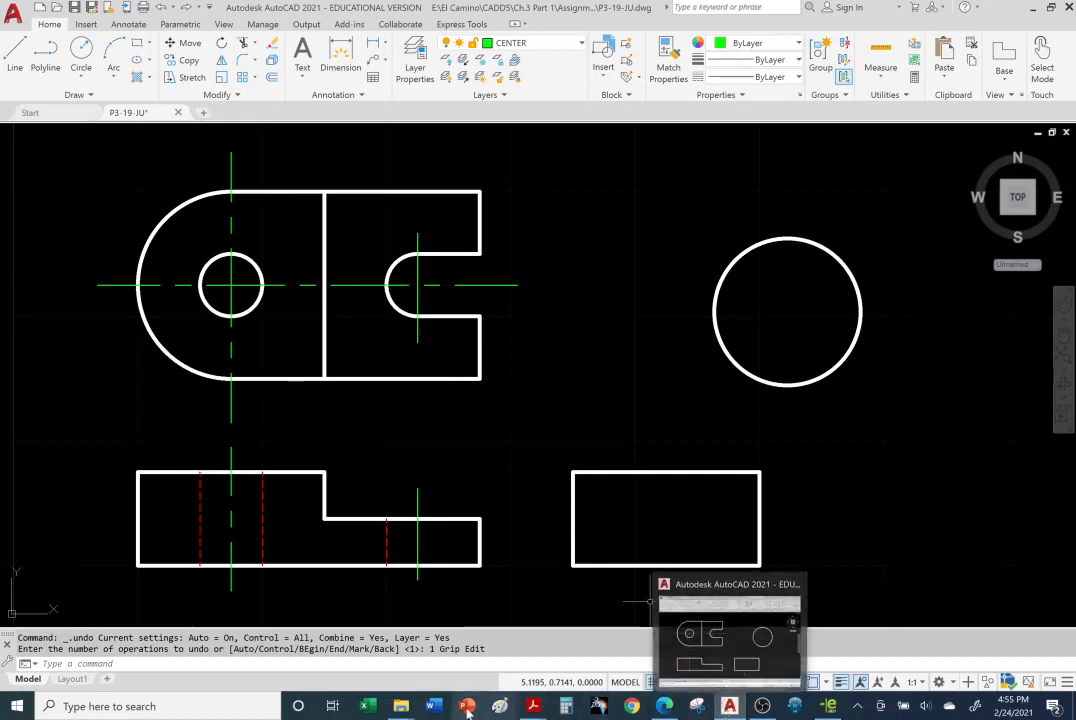
# Switch to the lecture slides in Acrobat Reader and read from the Grips slide through Auxiliary Views, Lengthen and Align to the coordinate systems slide.
pyautogui.moveTo(535, 706)
pyautogui.click(612, 640)
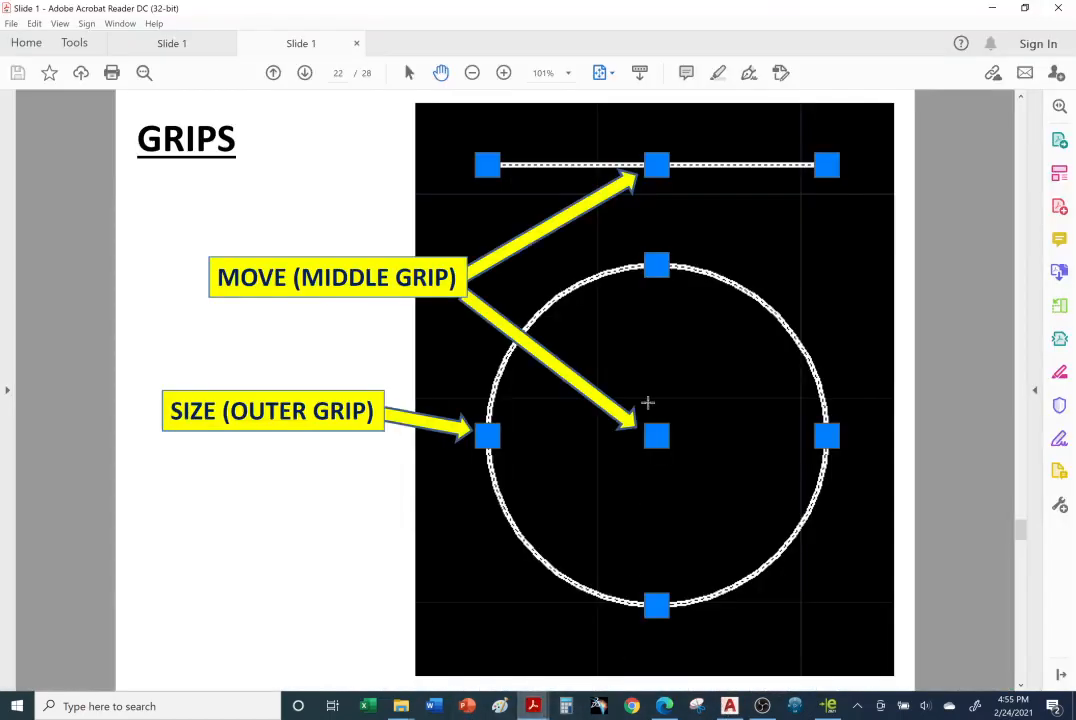
pyautogui.scroll(-1, 648, 403)
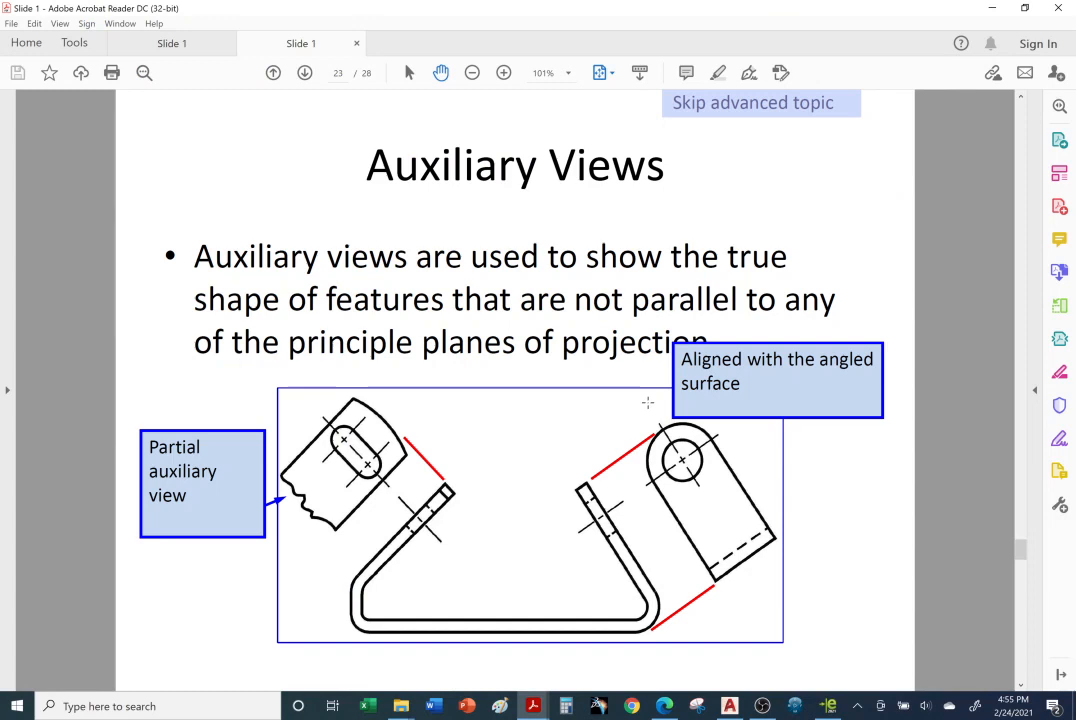
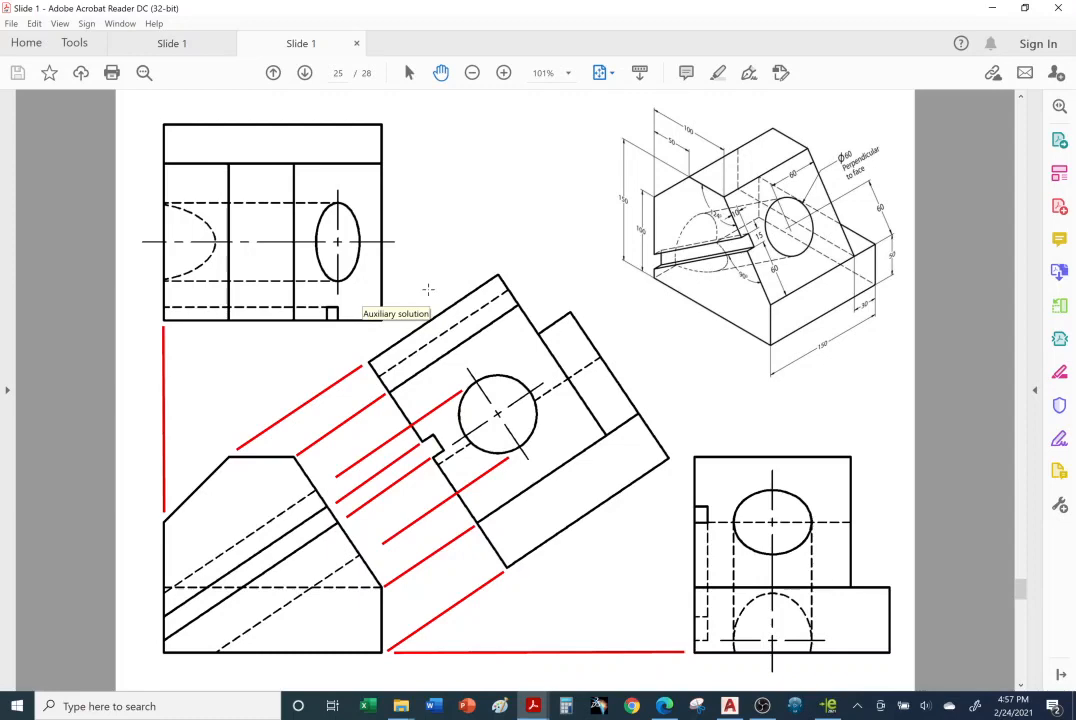
pyautogui.scroll(-1, 428, 290)
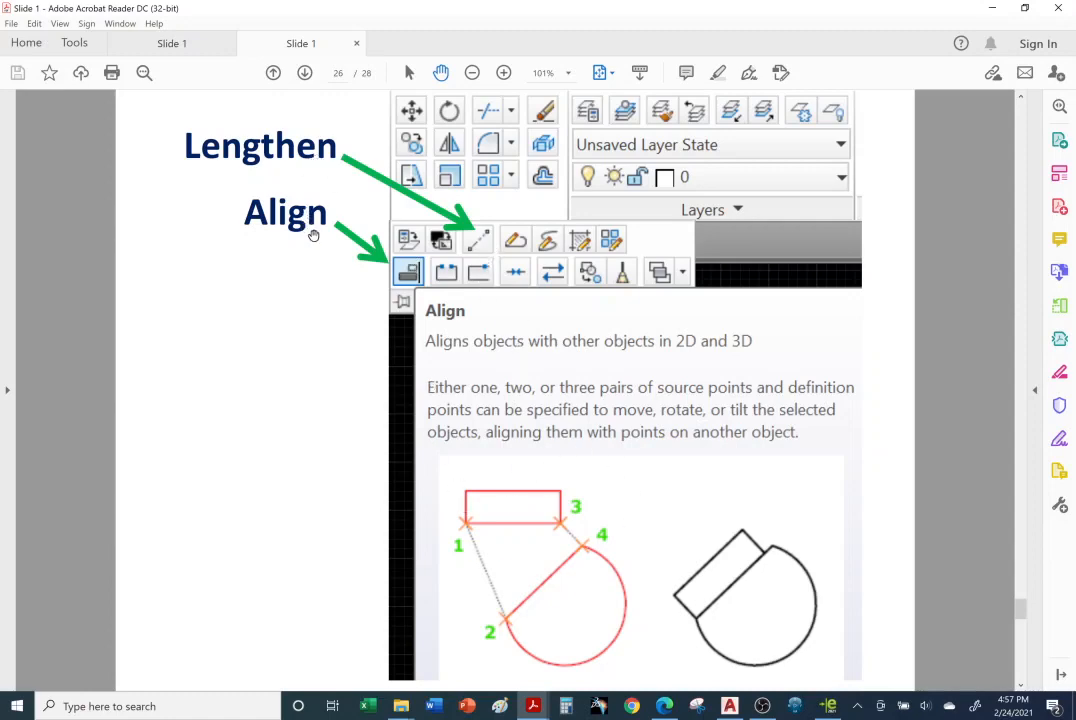
pyautogui.scroll(1, 297, 379)
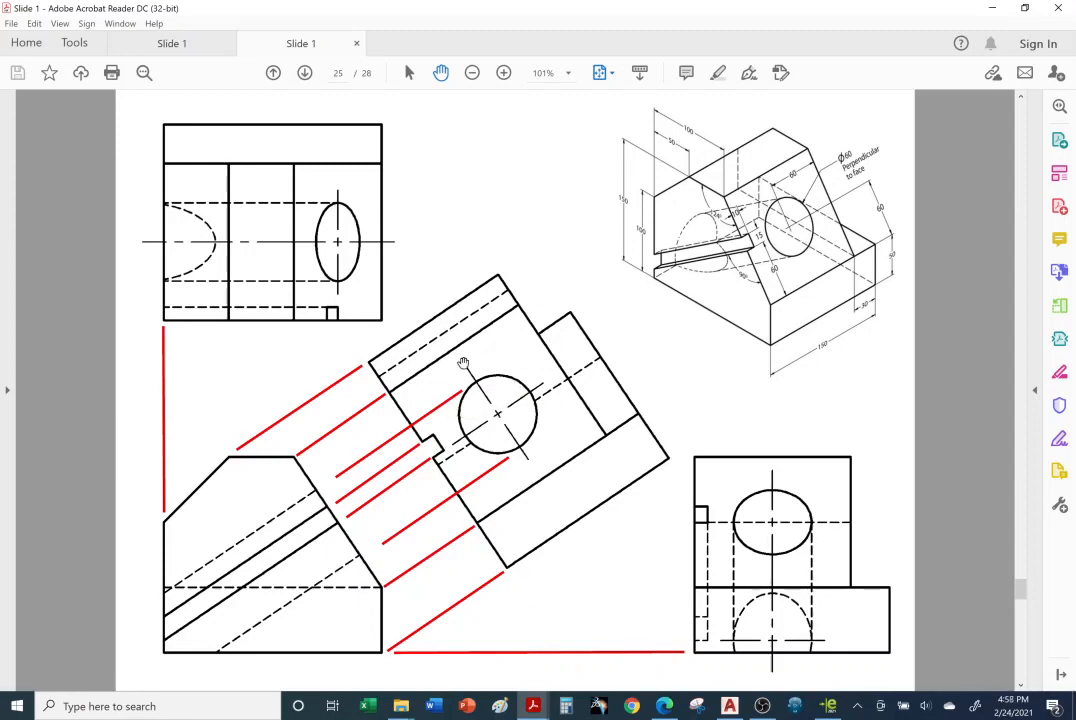
pyautogui.scroll(-1, 527, 383)
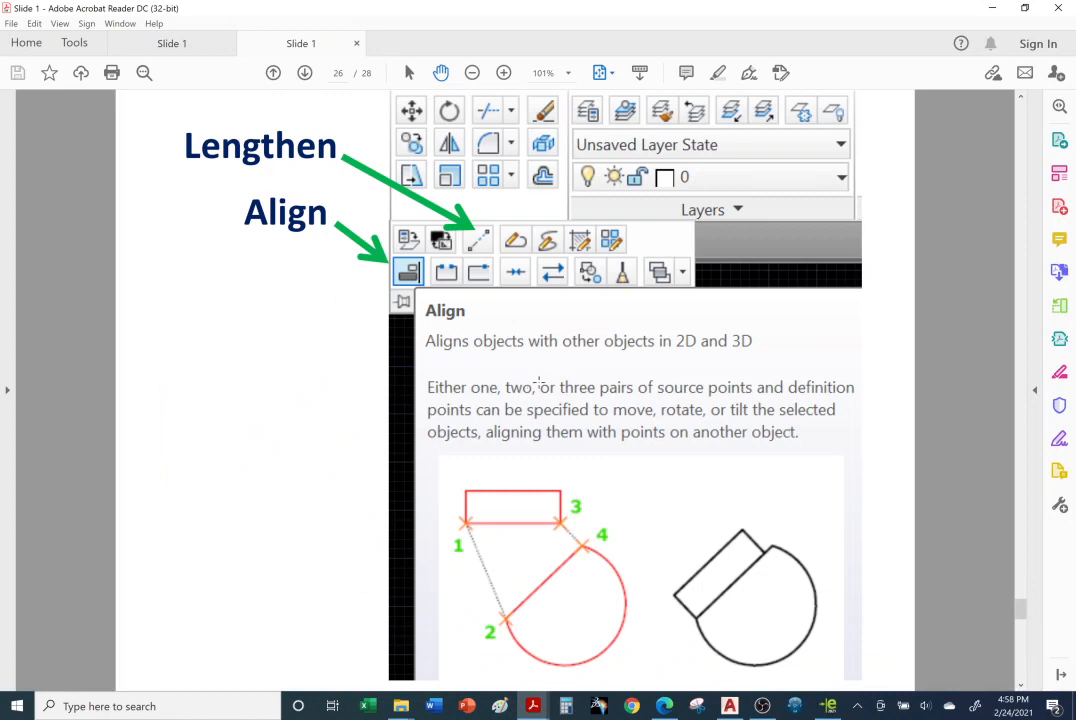
pyautogui.scroll(-1, 539, 383)
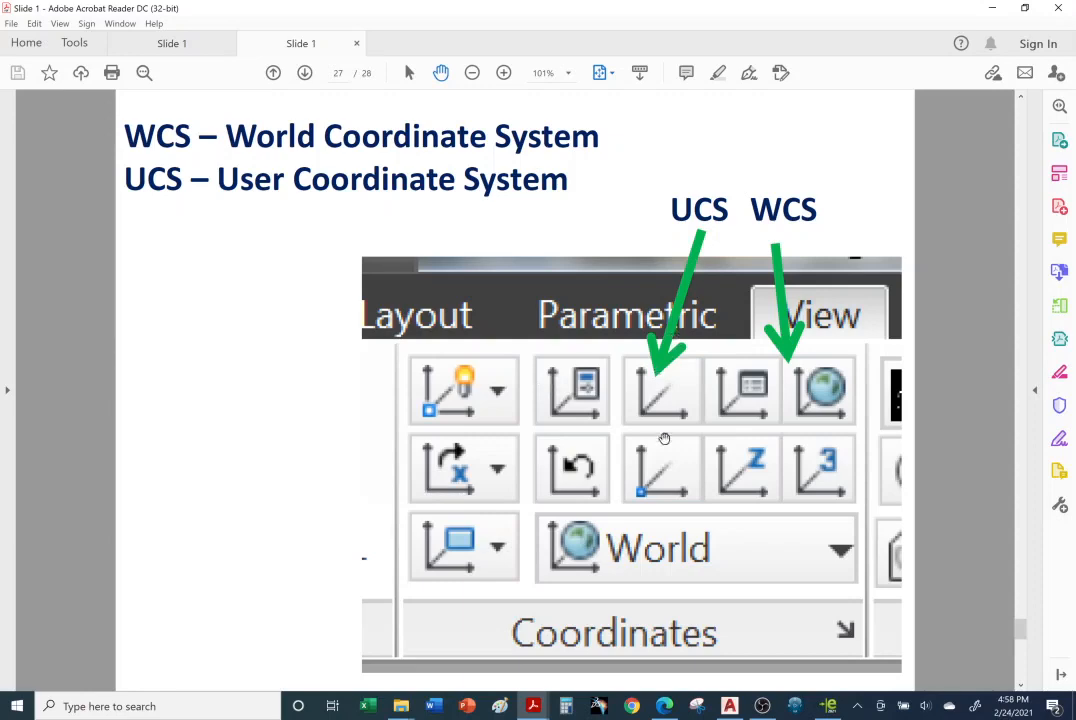
# Switch to AutoCAD and examine the coordinate system icon and the drawing's origin below the front view.
pyautogui.moveTo(737, 712)
pyautogui.click(731, 632)
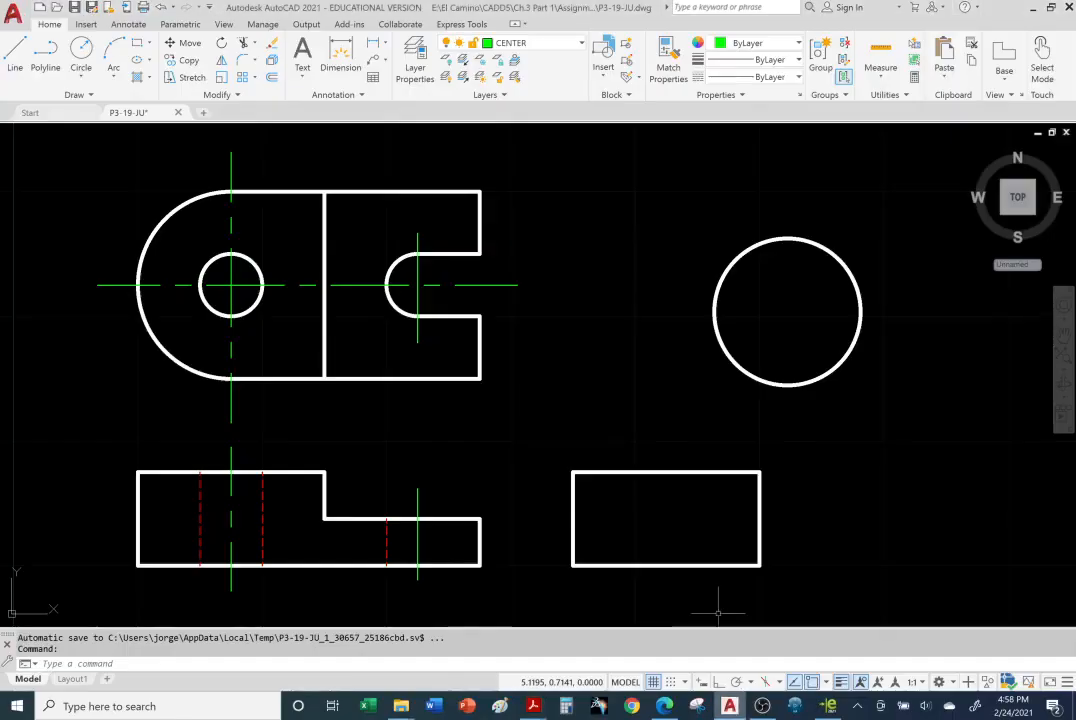
pyautogui.moveTo(110, 578); pyautogui.dragTo(240, 487, button='middle')
pyautogui.moveTo(223, 547); pyautogui.dragTo(190, 518, button='middle')
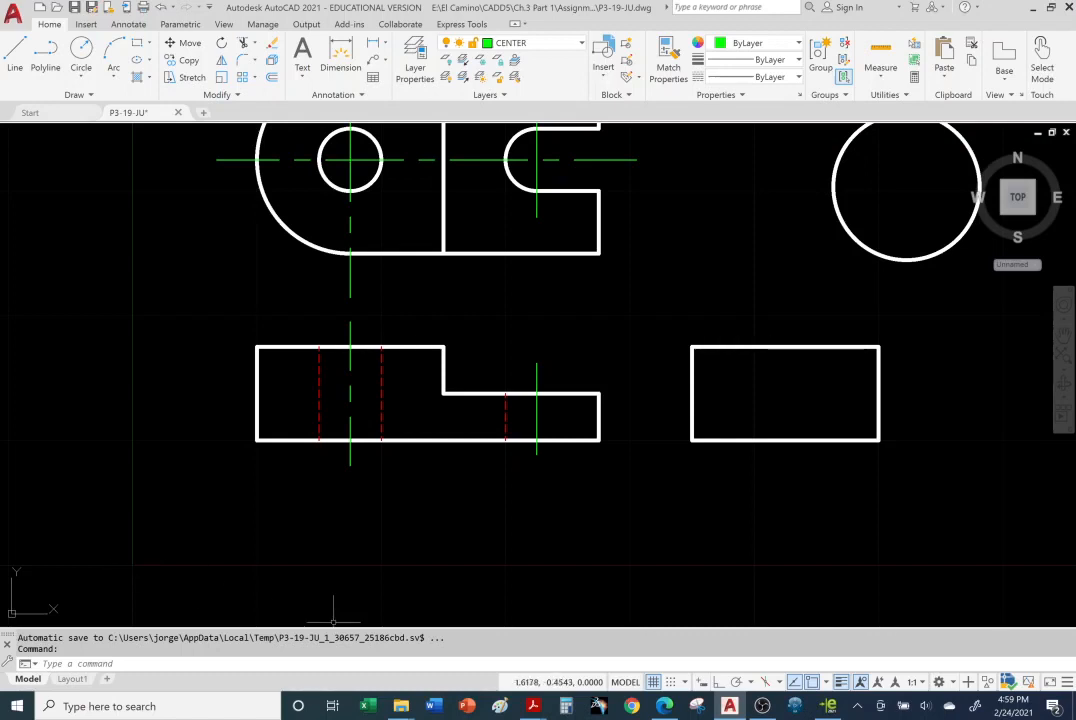
# Return to the slides in Acrobat Reader and read on from the WCS and UCS slide to the P2-9 Grading Example.
pyautogui.moveTo(533, 706)
pyautogui.click(611, 640)
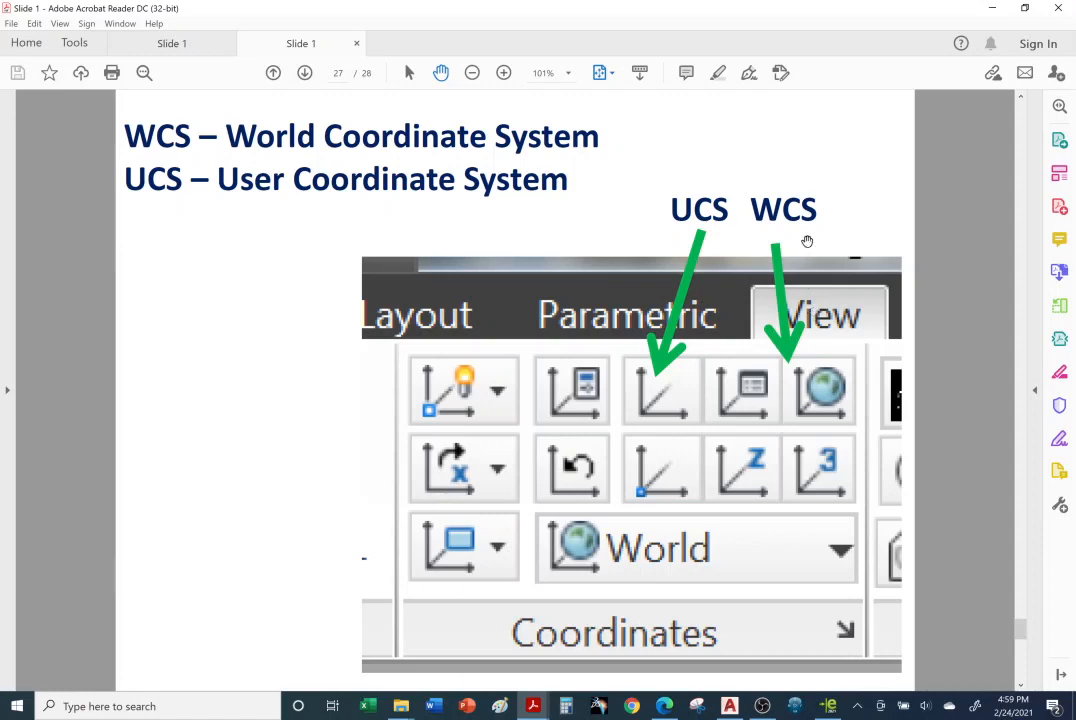
pyautogui.scroll(-1, 843, 398)
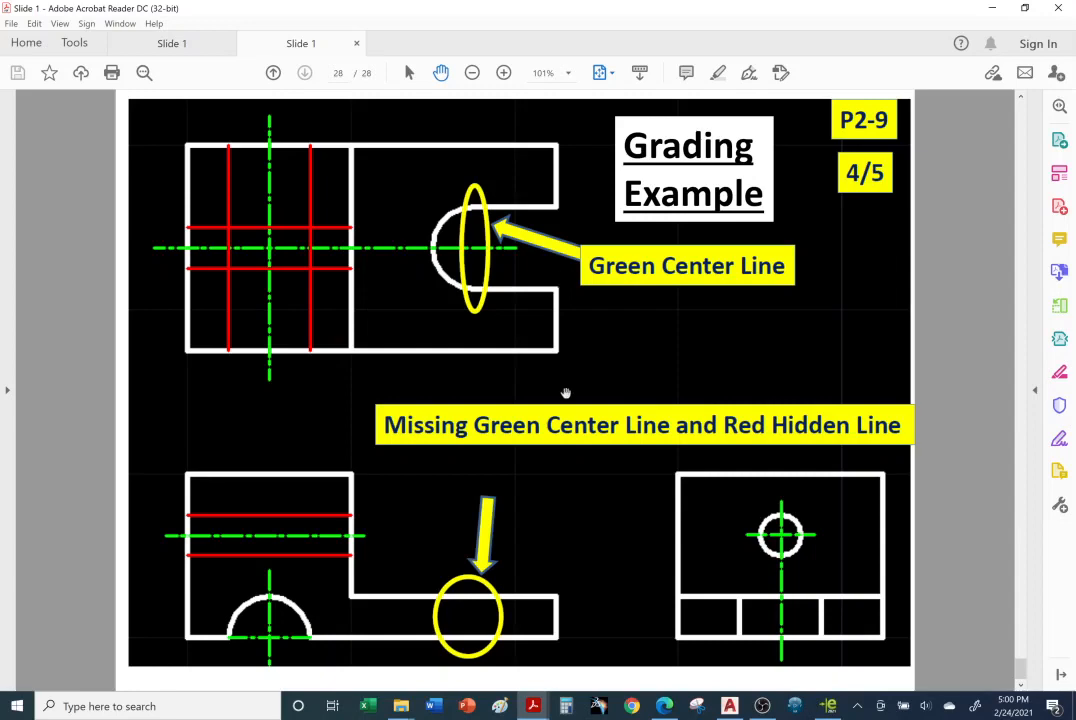
# Switch to AutoCAD to compare the P3-19-JU views with the grading example's line requirements, and return to the Grading Example slide.
pyautogui.hotkey('alt', 'Tab')
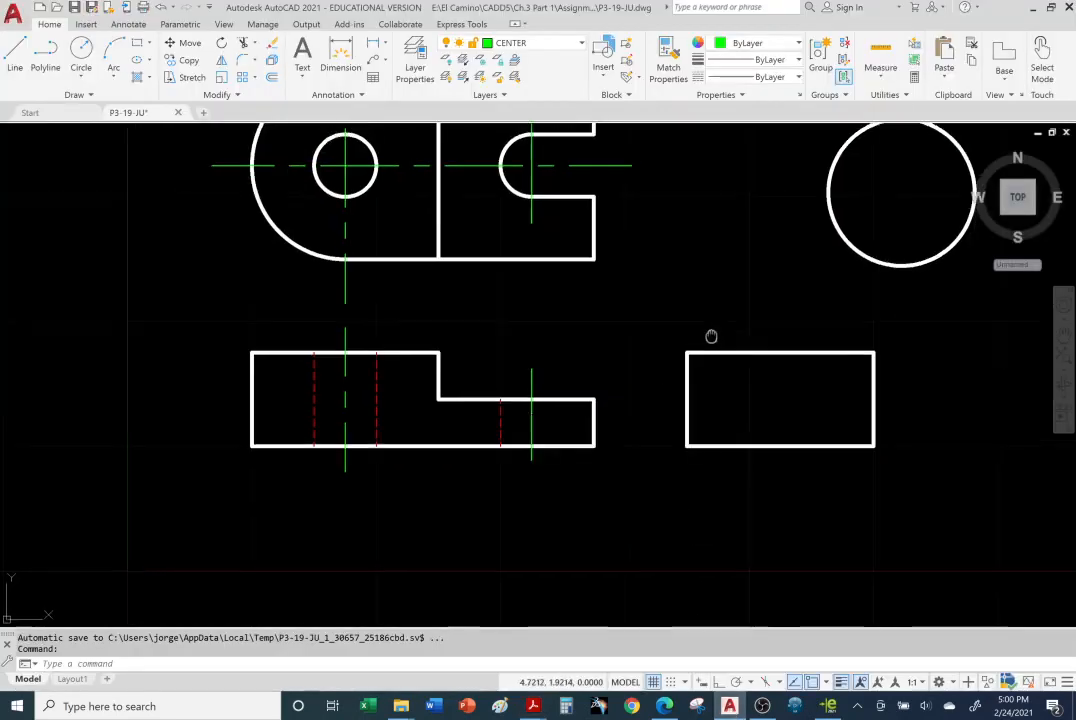
pyautogui.moveTo(711, 336)
pyautogui.mouseDown(button='middle')
pyautogui.moveTo(567, 447)
pyautogui.moveTo(565, 461)
pyautogui.mouseUp(button='middle')
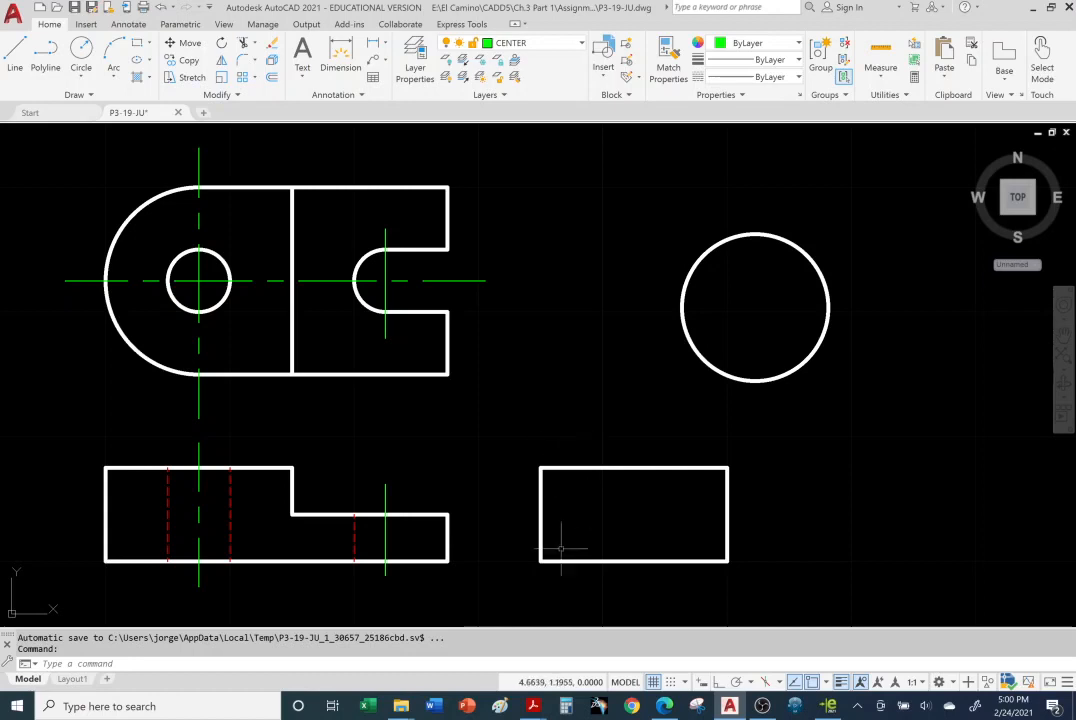
pyautogui.moveTo(538, 712)
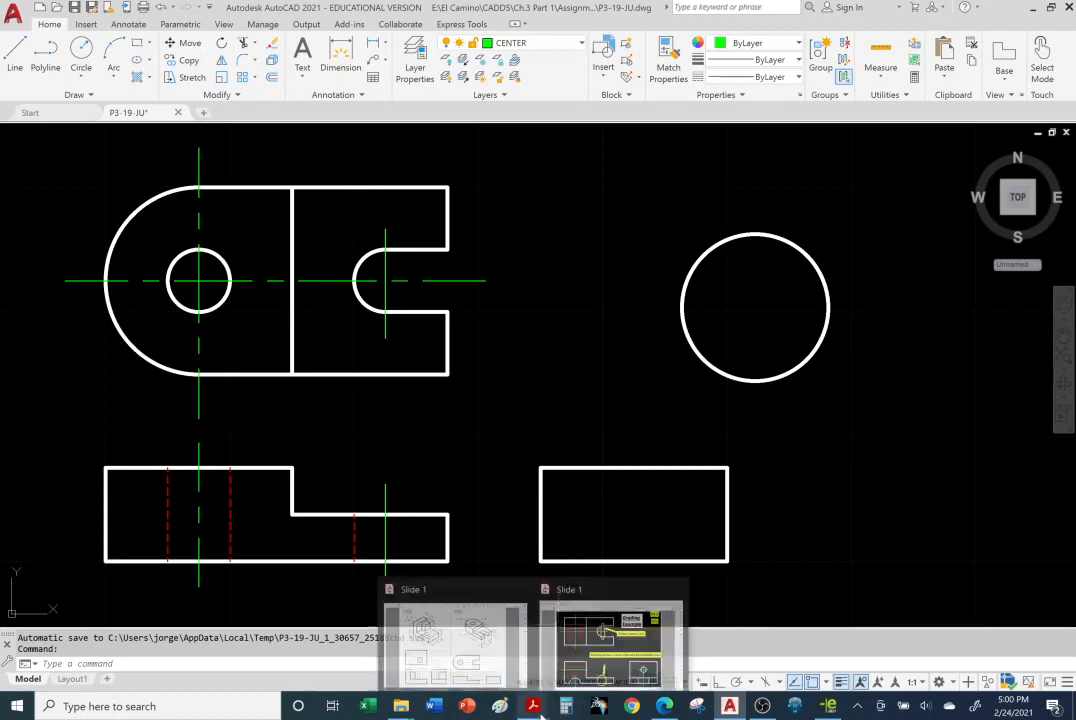
pyautogui.click(611, 640)
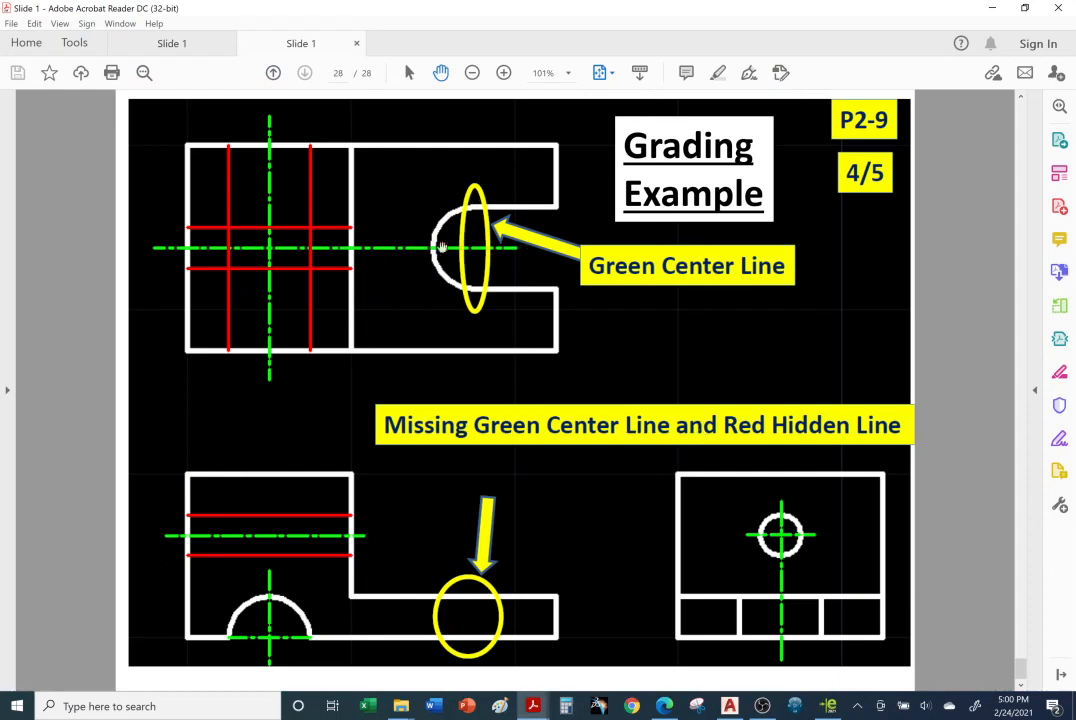